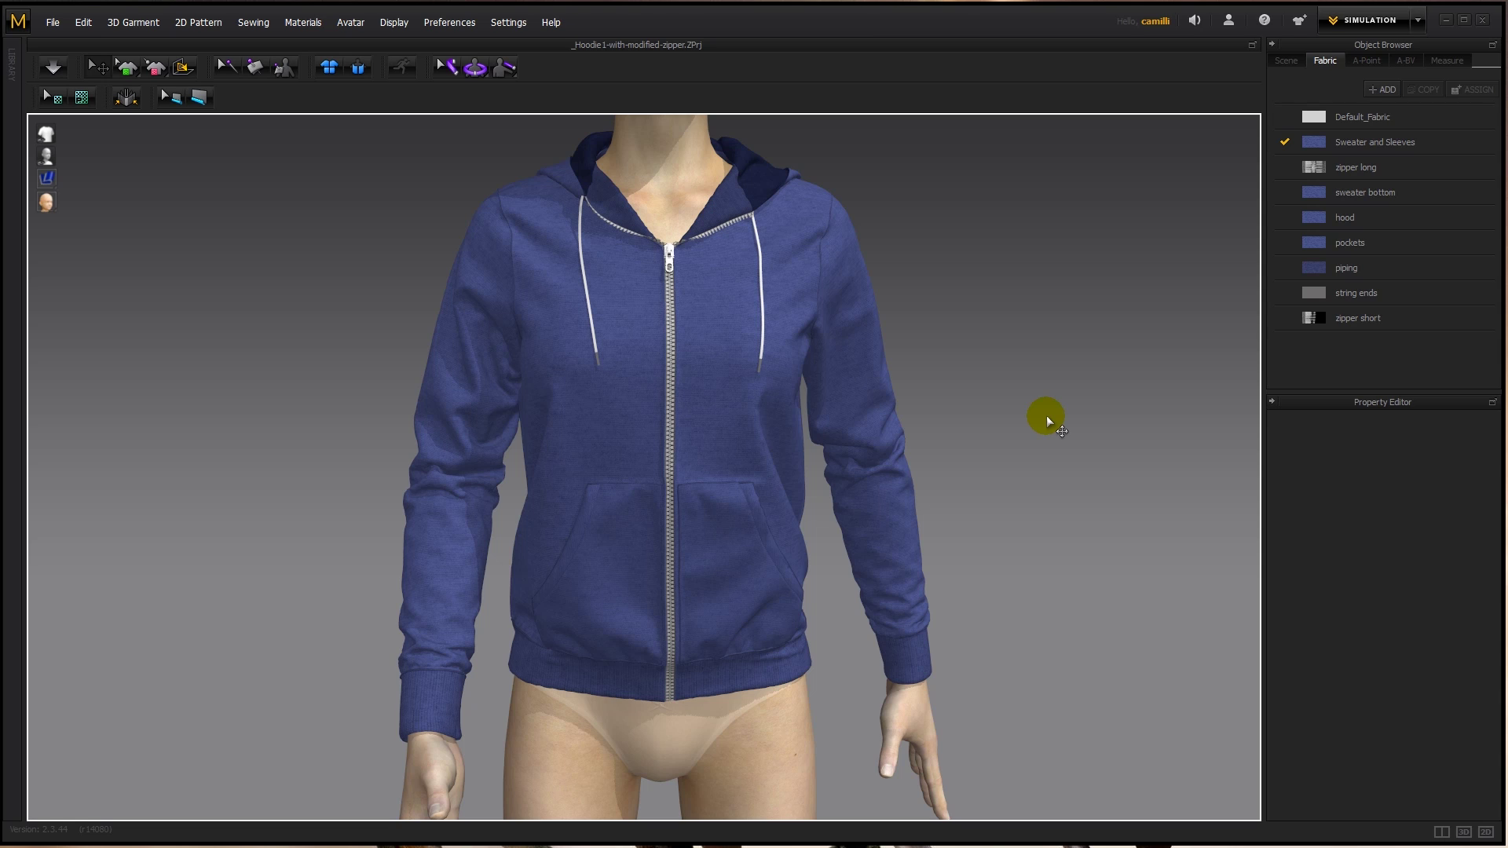
Inspect the right sleeve piece, deselect it, and switch the Object Browser to the Scene tab.
click(842, 313)
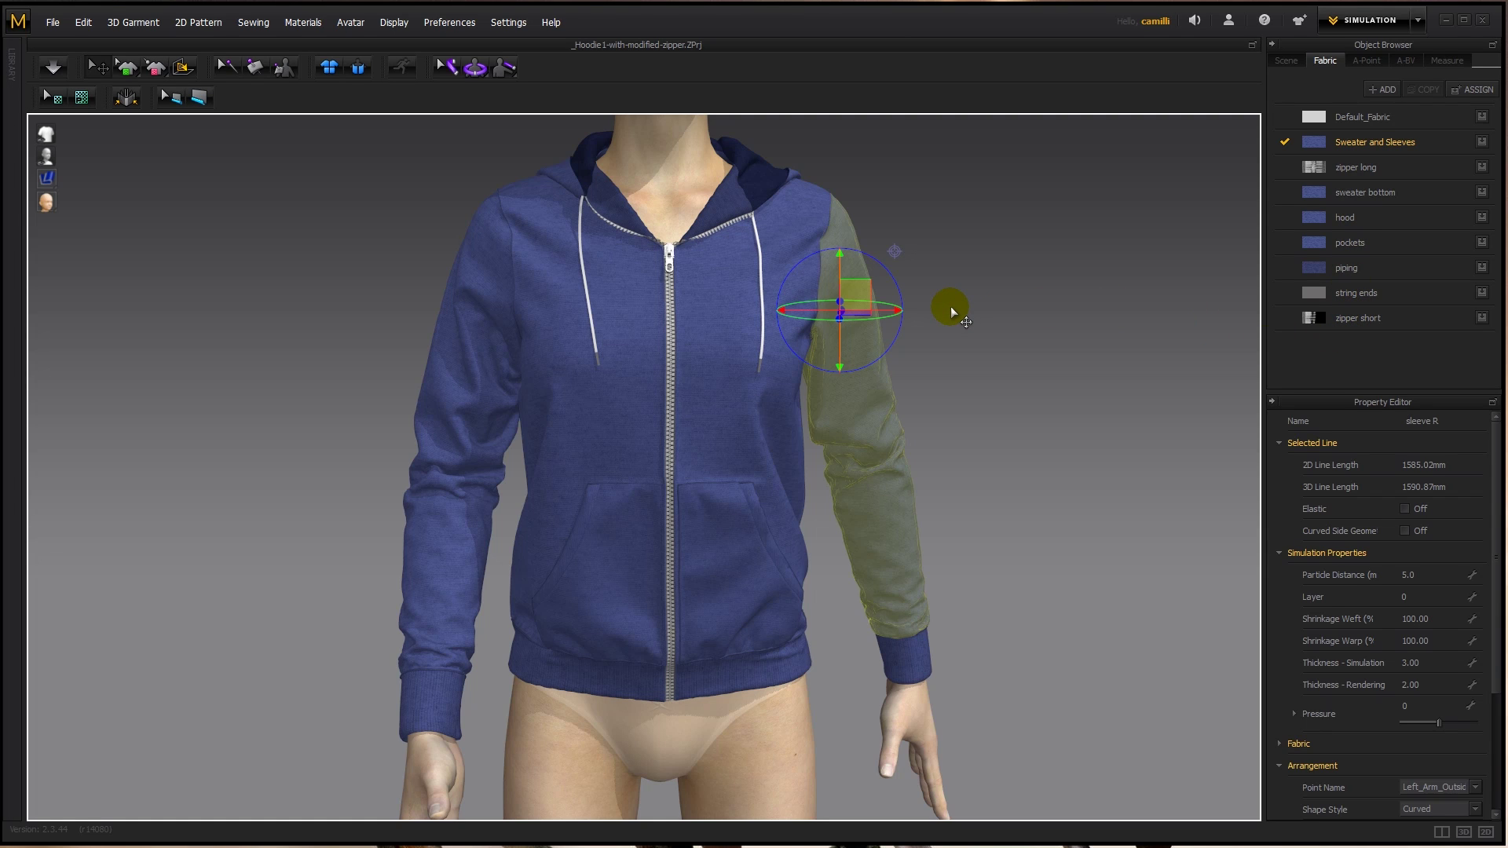
click(1009, 308)
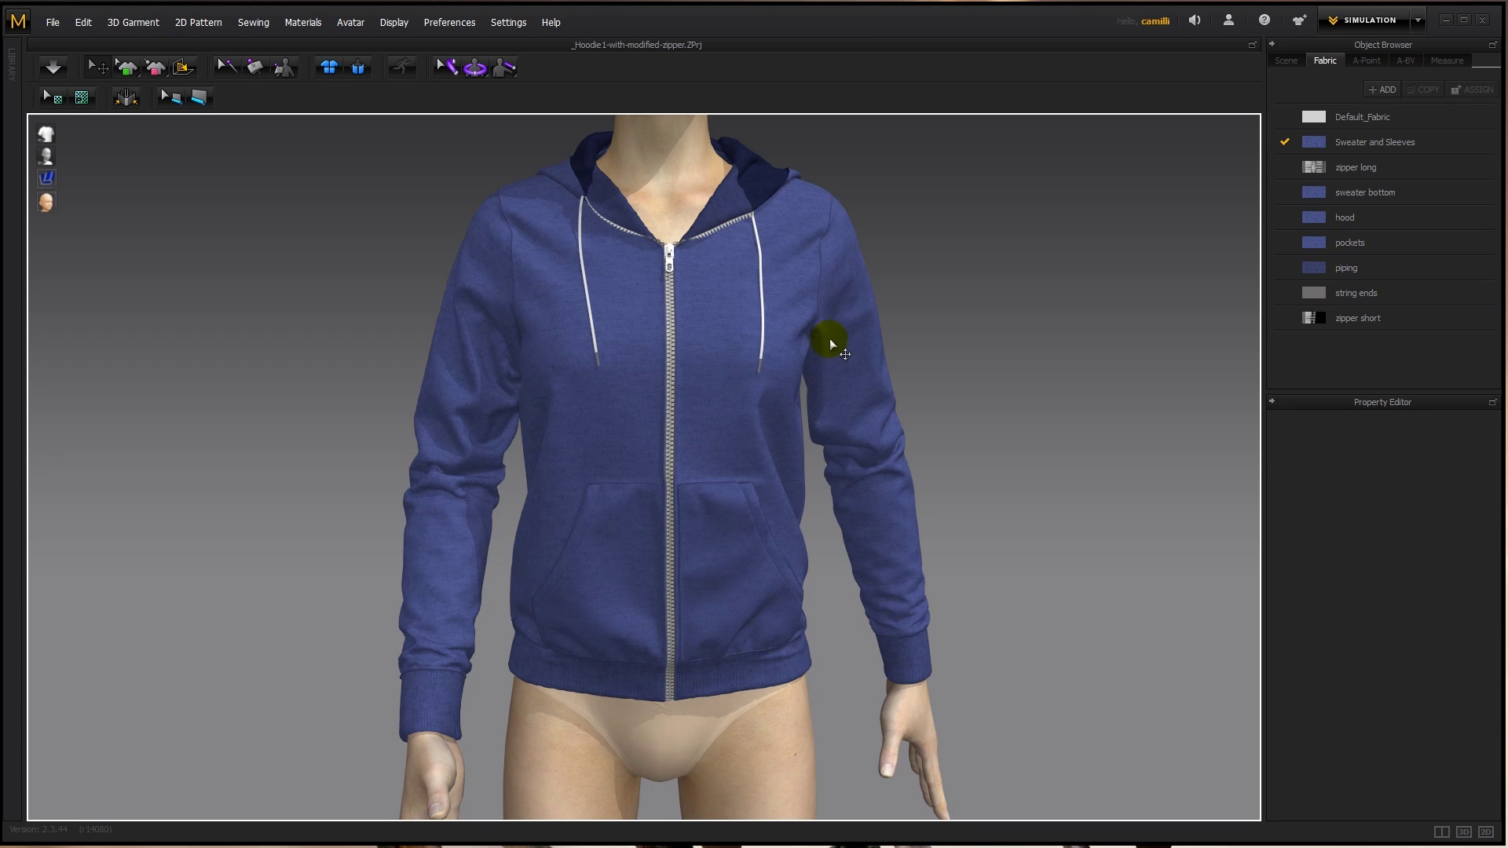
click(1286, 62)
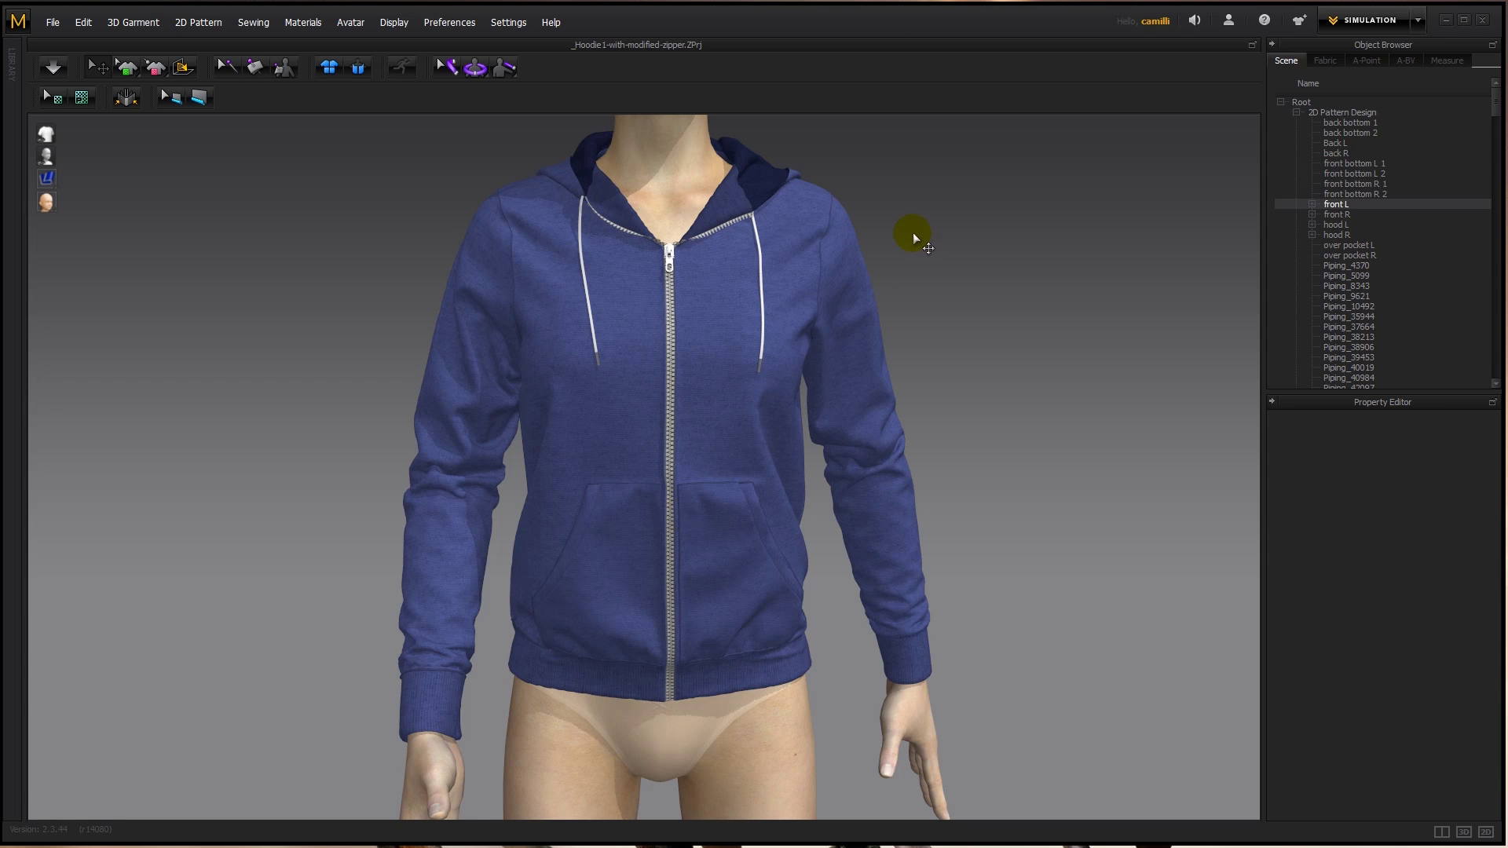
Select the ZIPPER object and orbit the view to the avatar's side.
click(673, 336)
right_drag(673, 336, 746, 242)
drag(746, 242, 798, 289)
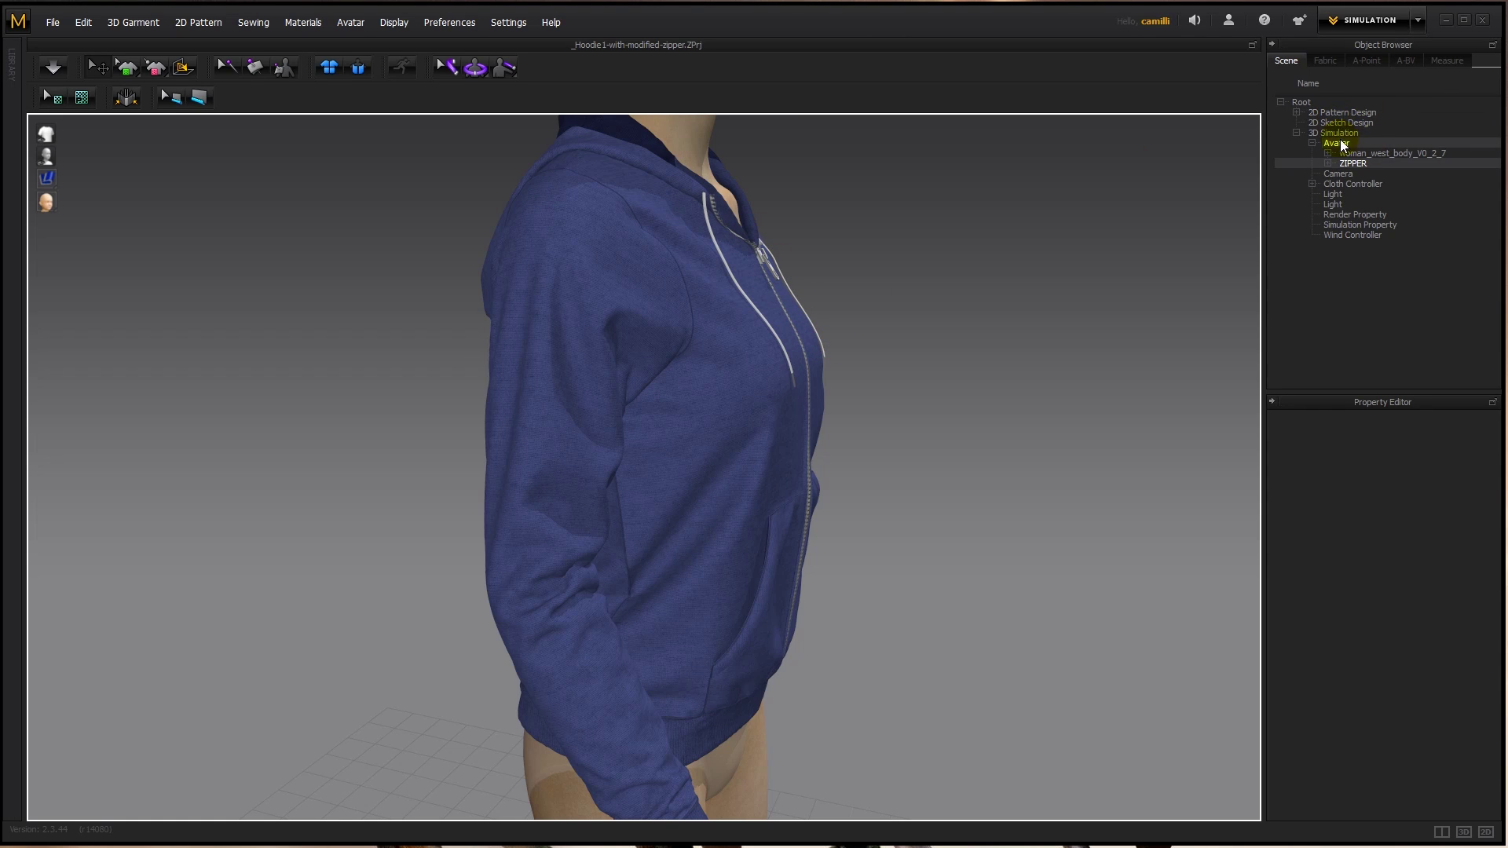
Expand ZIPPER and ZIPPER ROOT to list the zipper parts, collapse them, and return to front view.
click(1385, 169)
click(1378, 161)
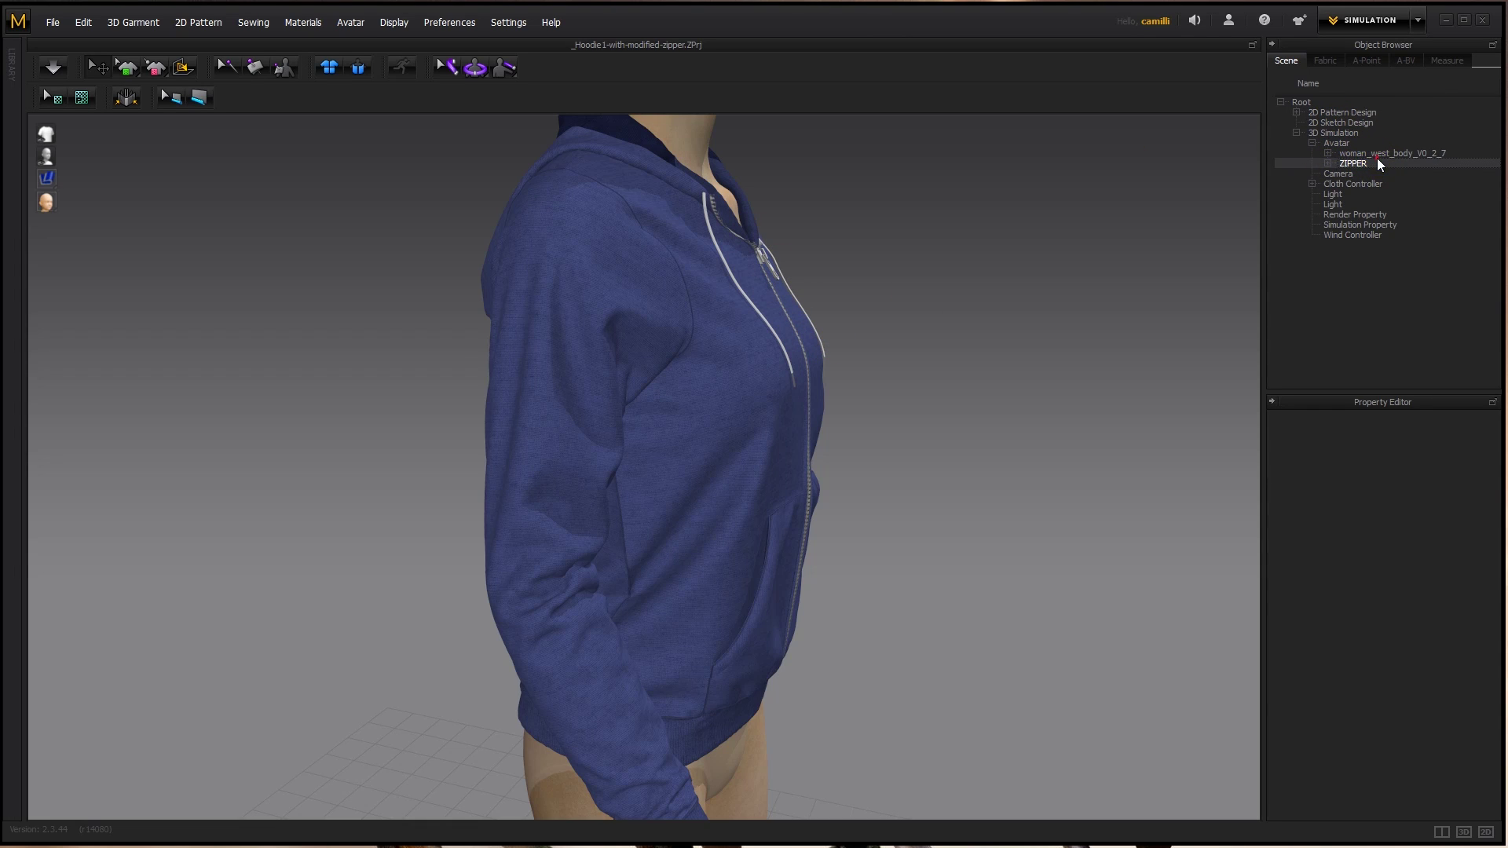
click(1328, 164)
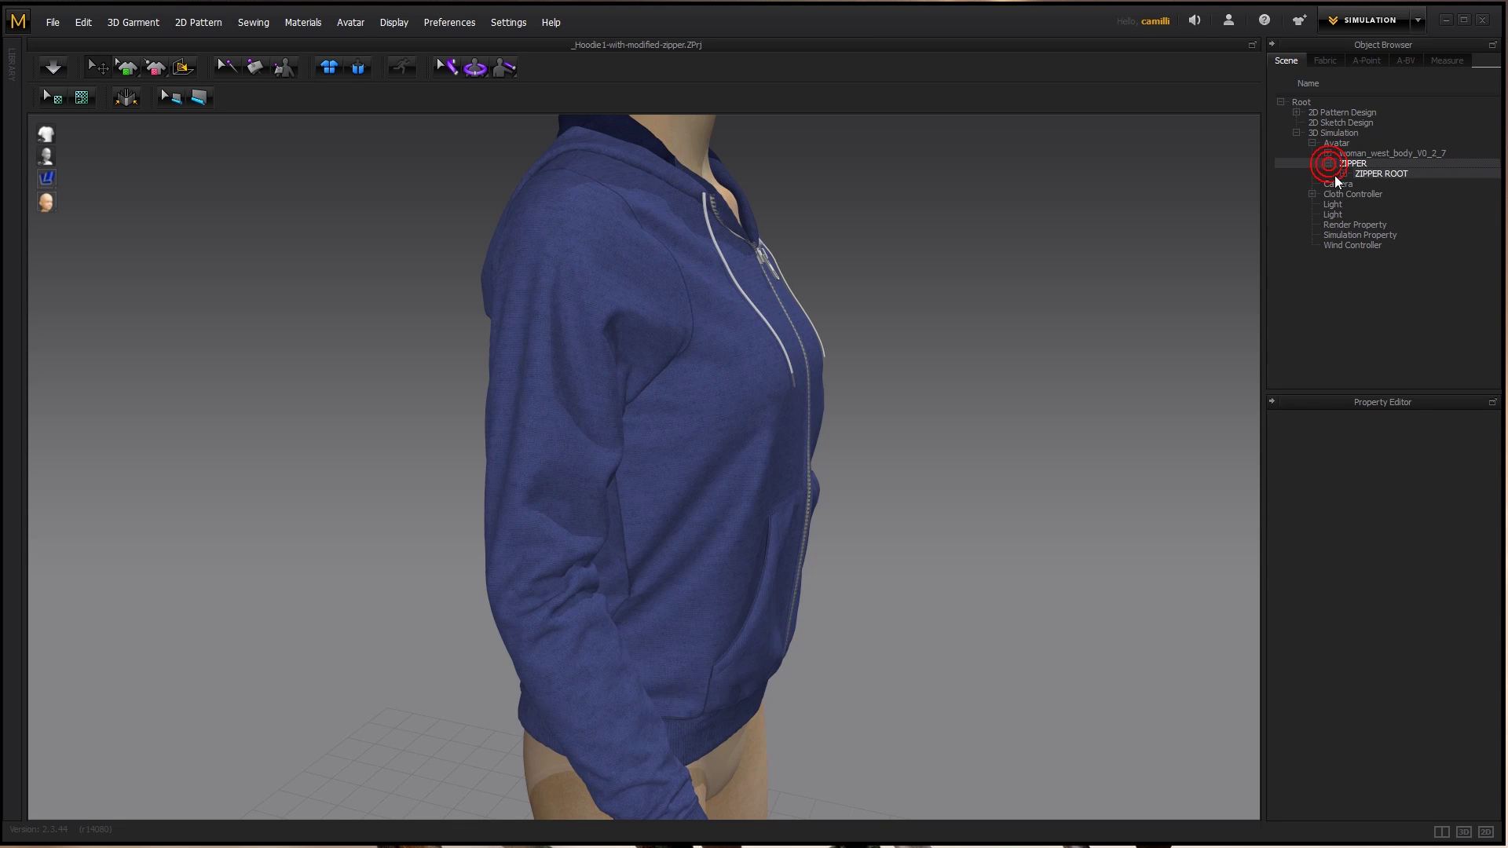
click(1344, 173)
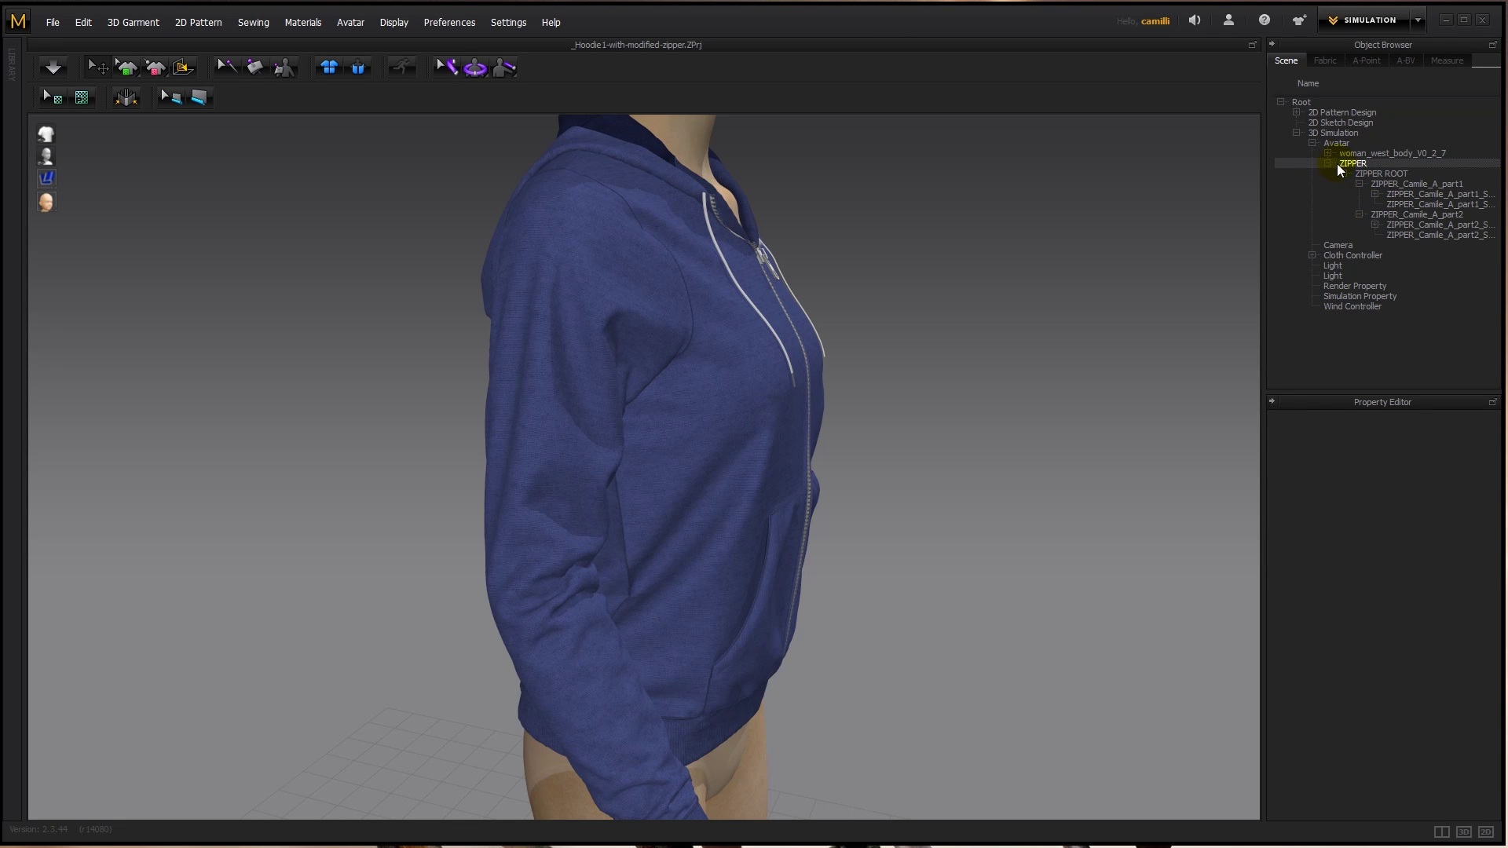
click(1330, 165)
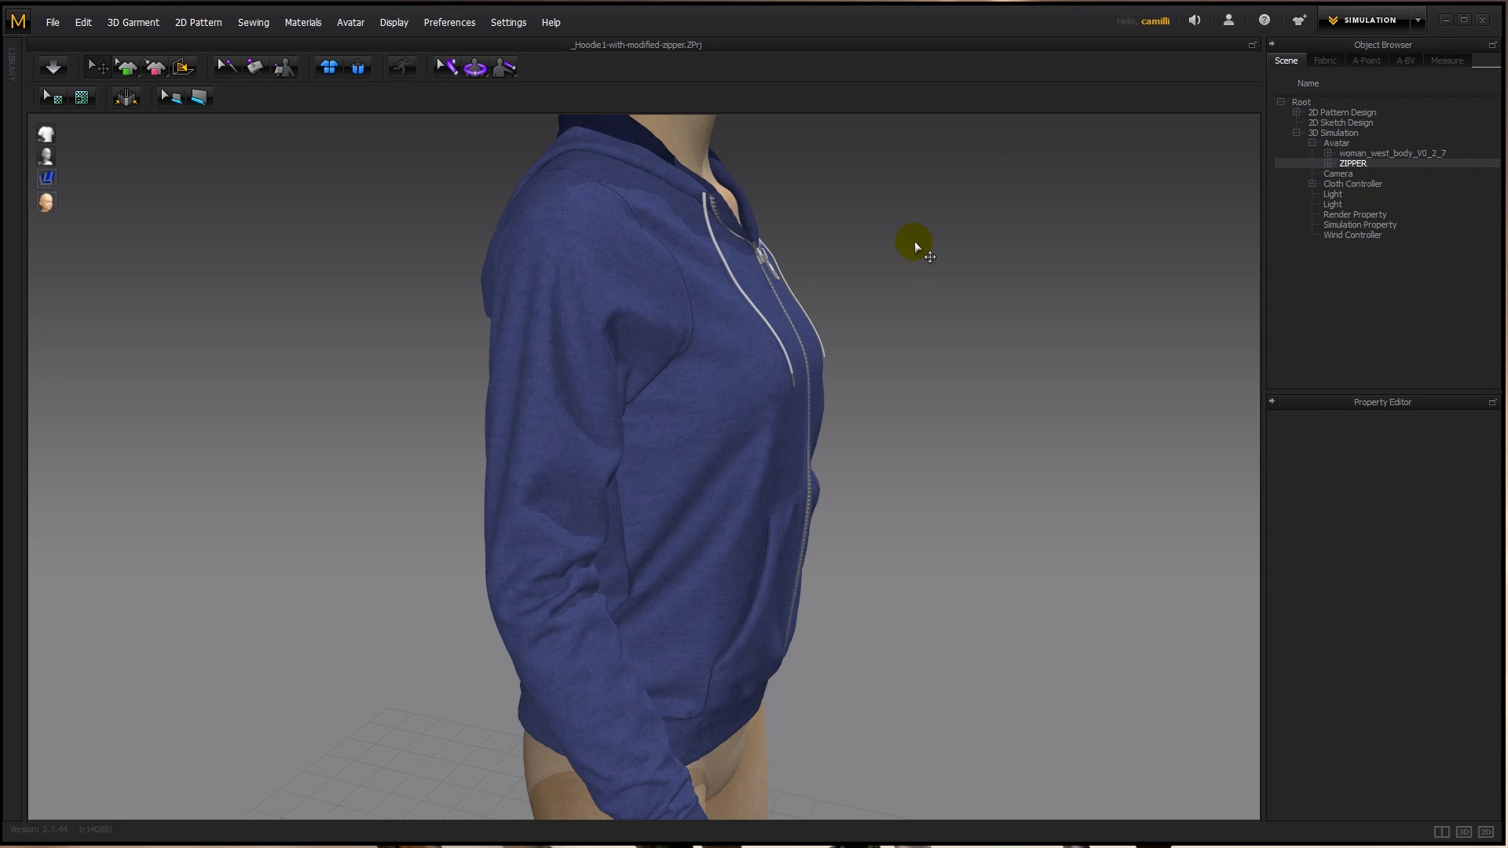
right_drag(963, 247, 505, 314)
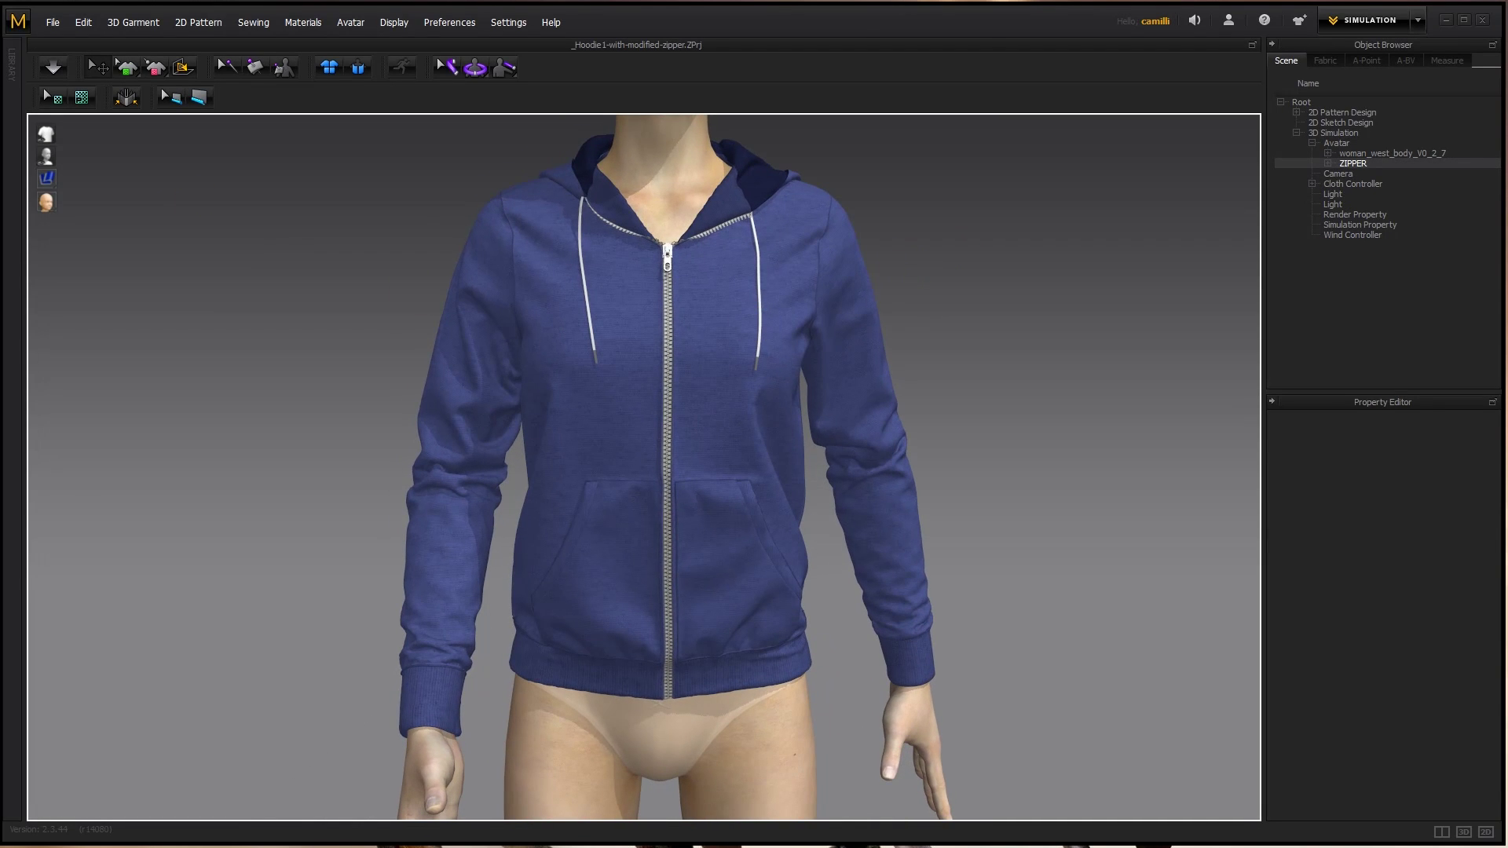
Choose File > Export > OBJ to begin exporting the hoodie scene.
click(53, 23)
mouse_move(94, 225)
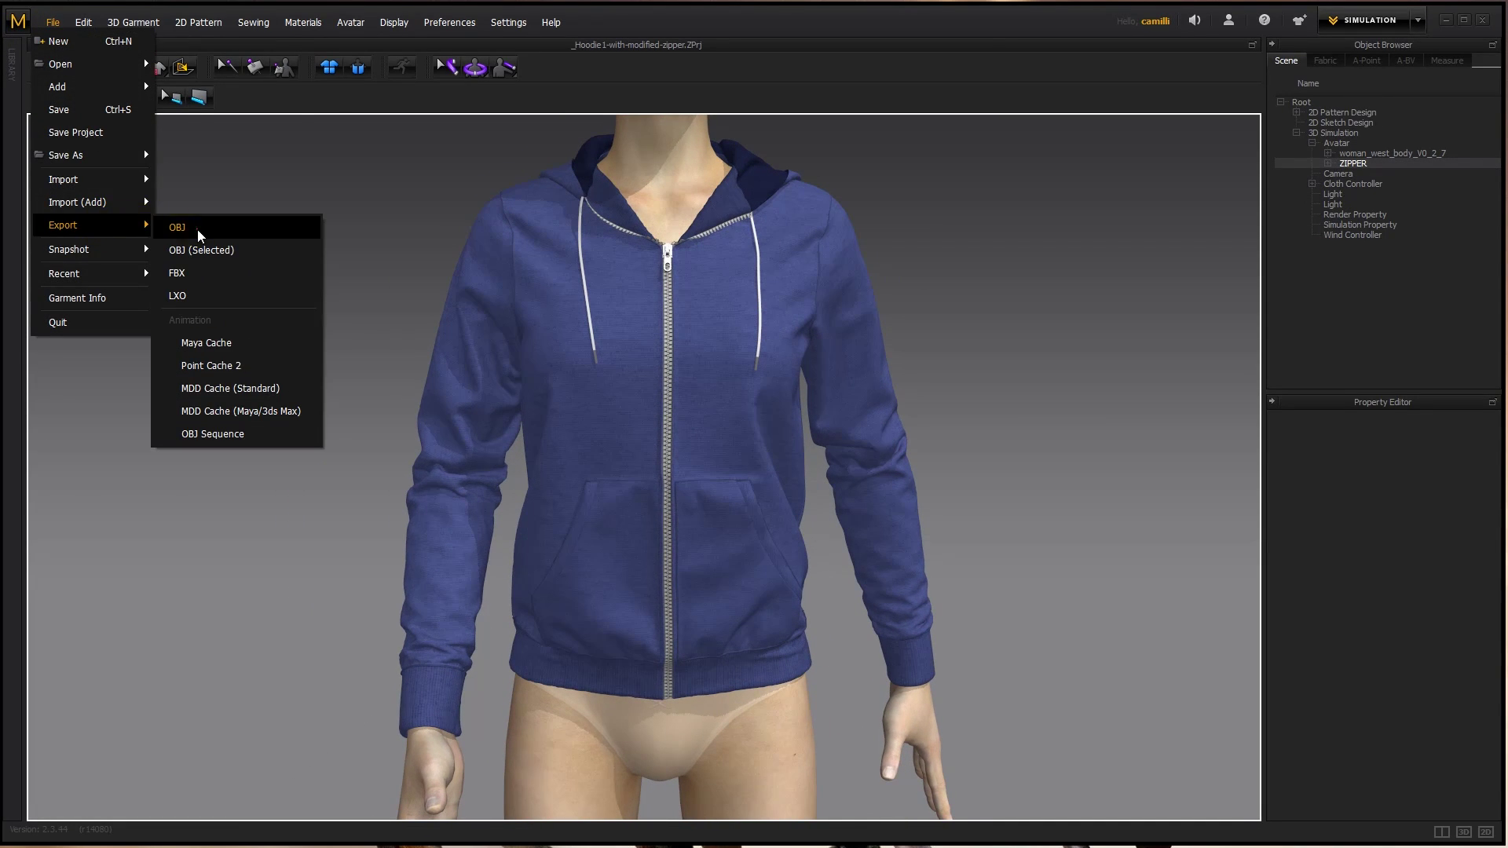
click(197, 227)
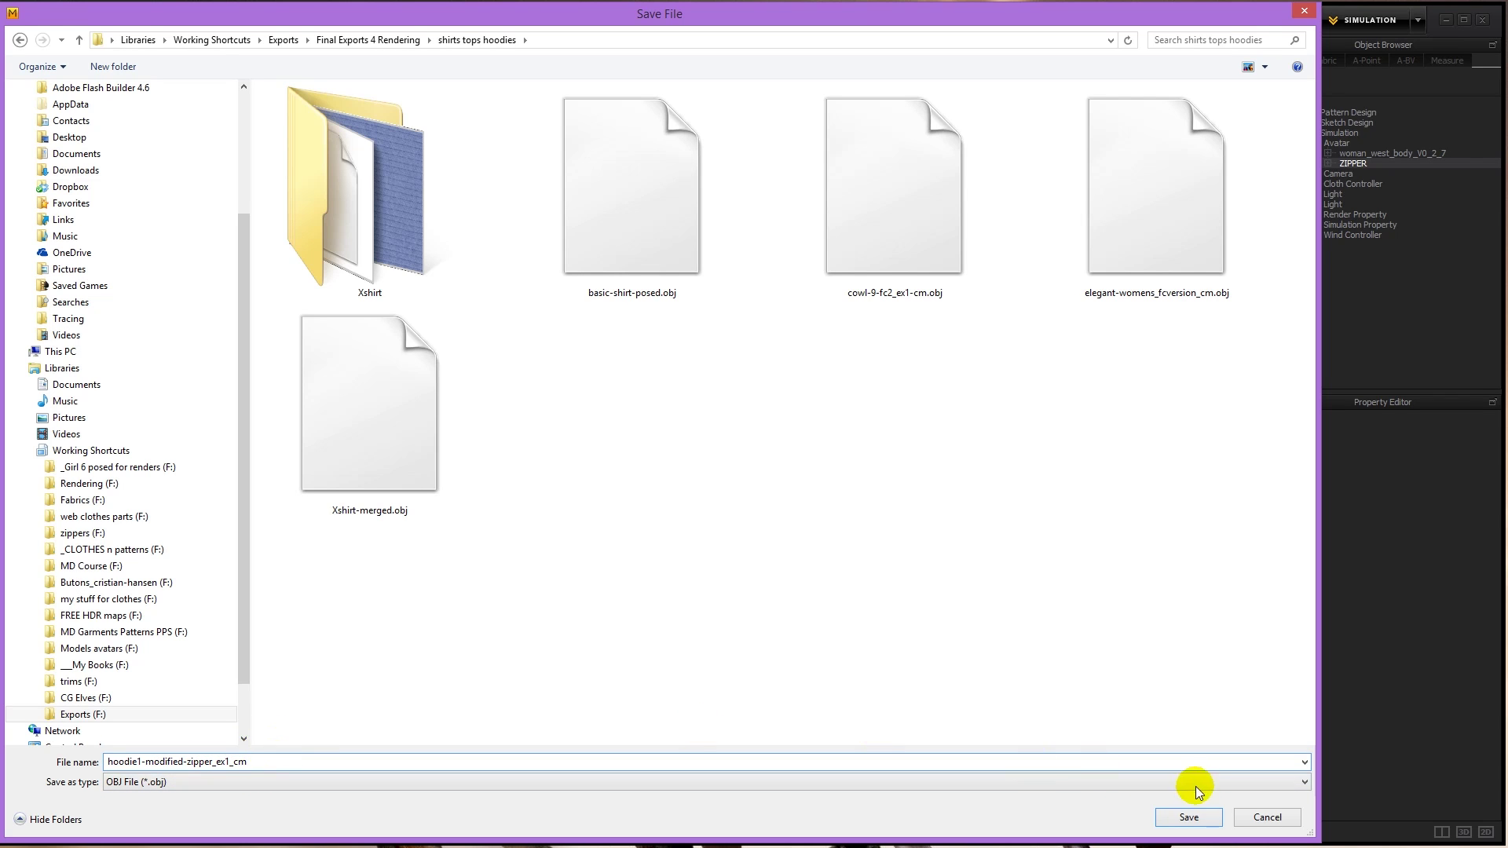
Save as hoodie1-modified-zipper_ex1_cm, review avatar and pattern lists, and export as Multiple Objects.
click(1199, 819)
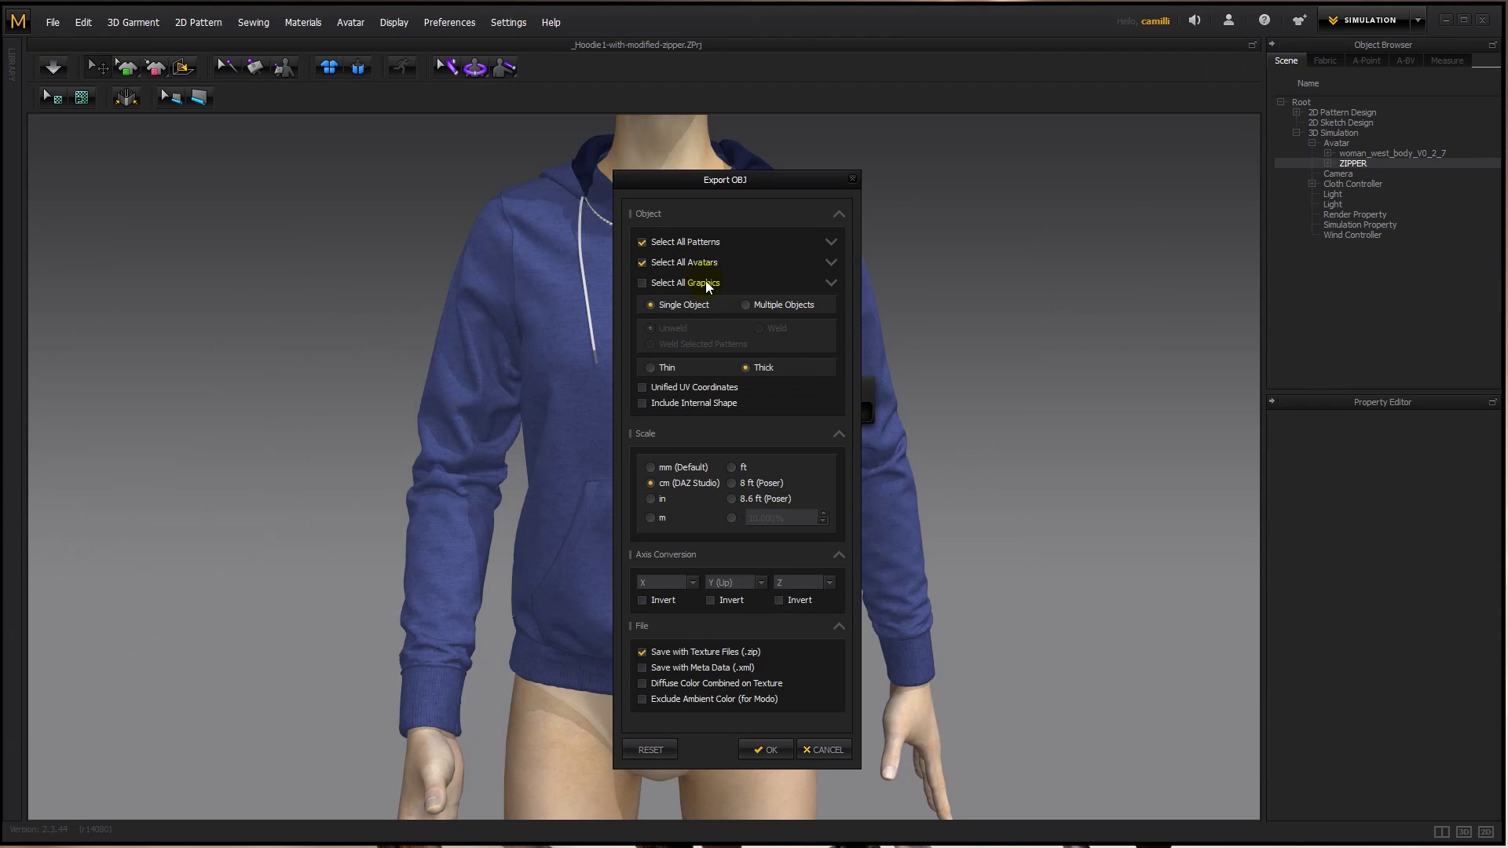
click(831, 262)
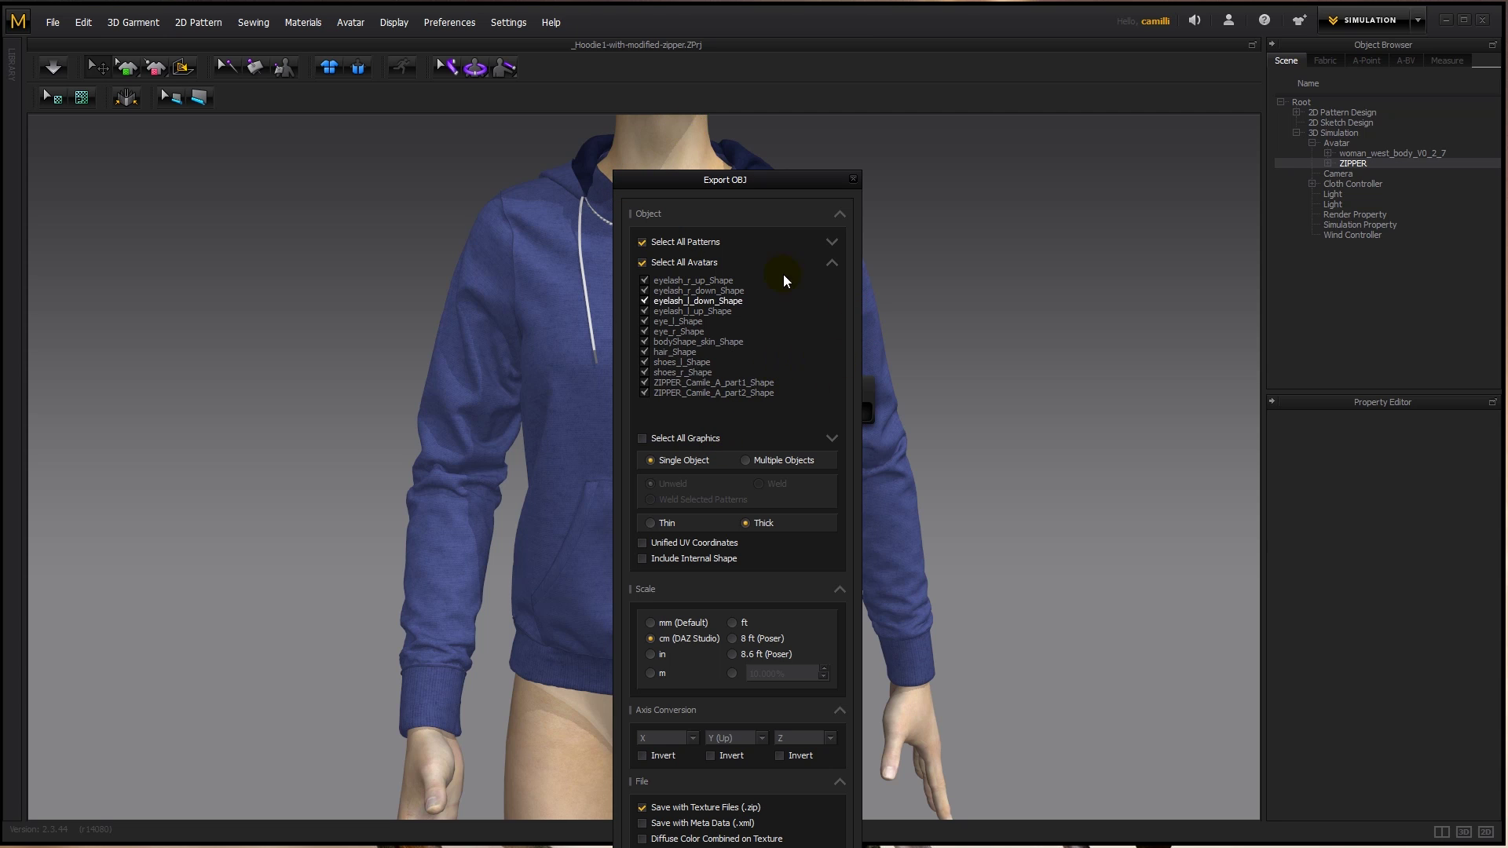
click(831, 260)
click(831, 245)
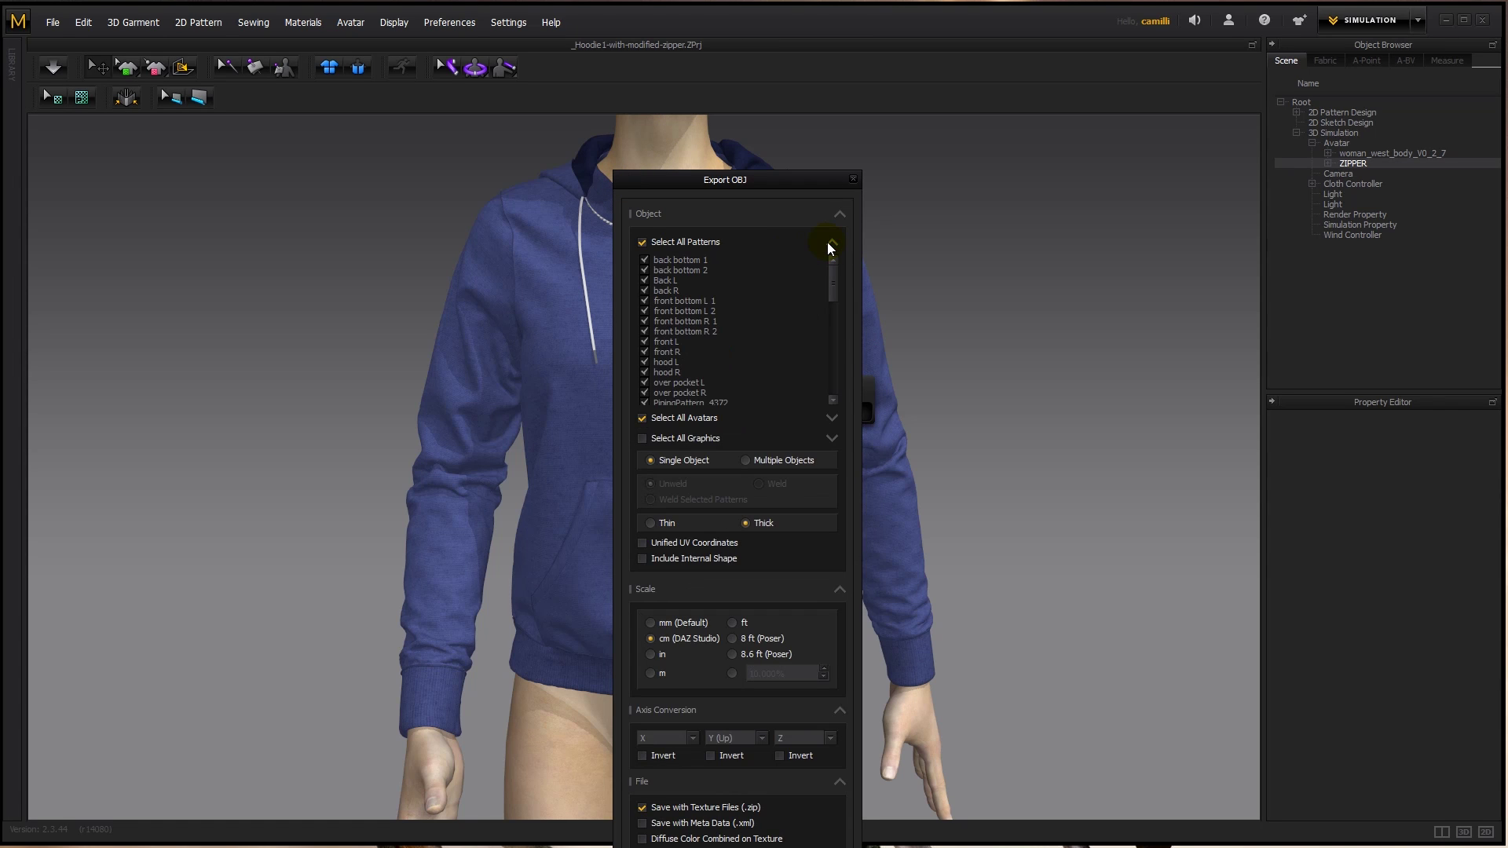
click(829, 243)
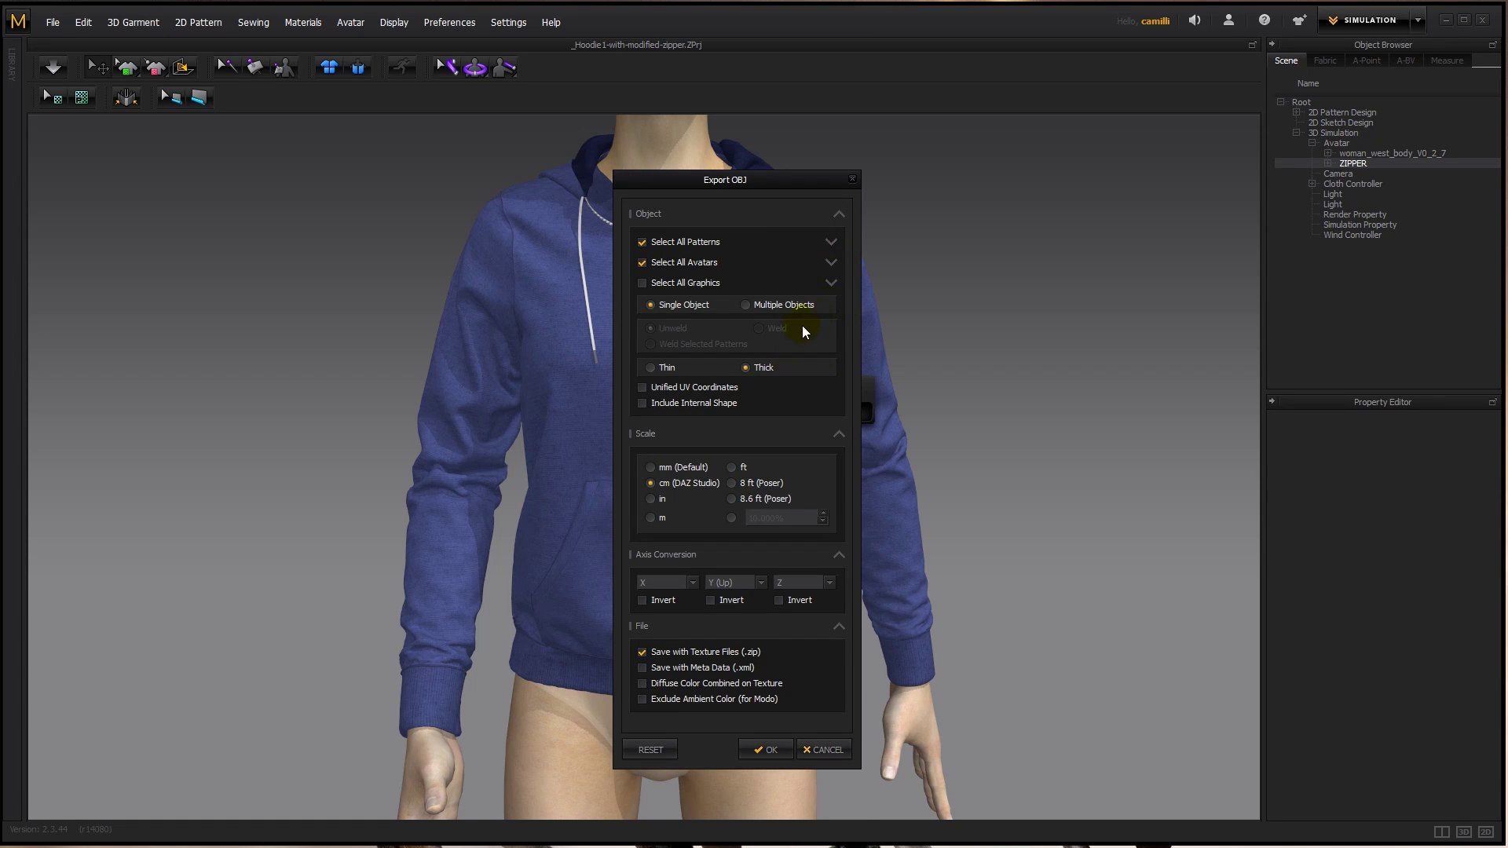
click(747, 304)
click(773, 750)
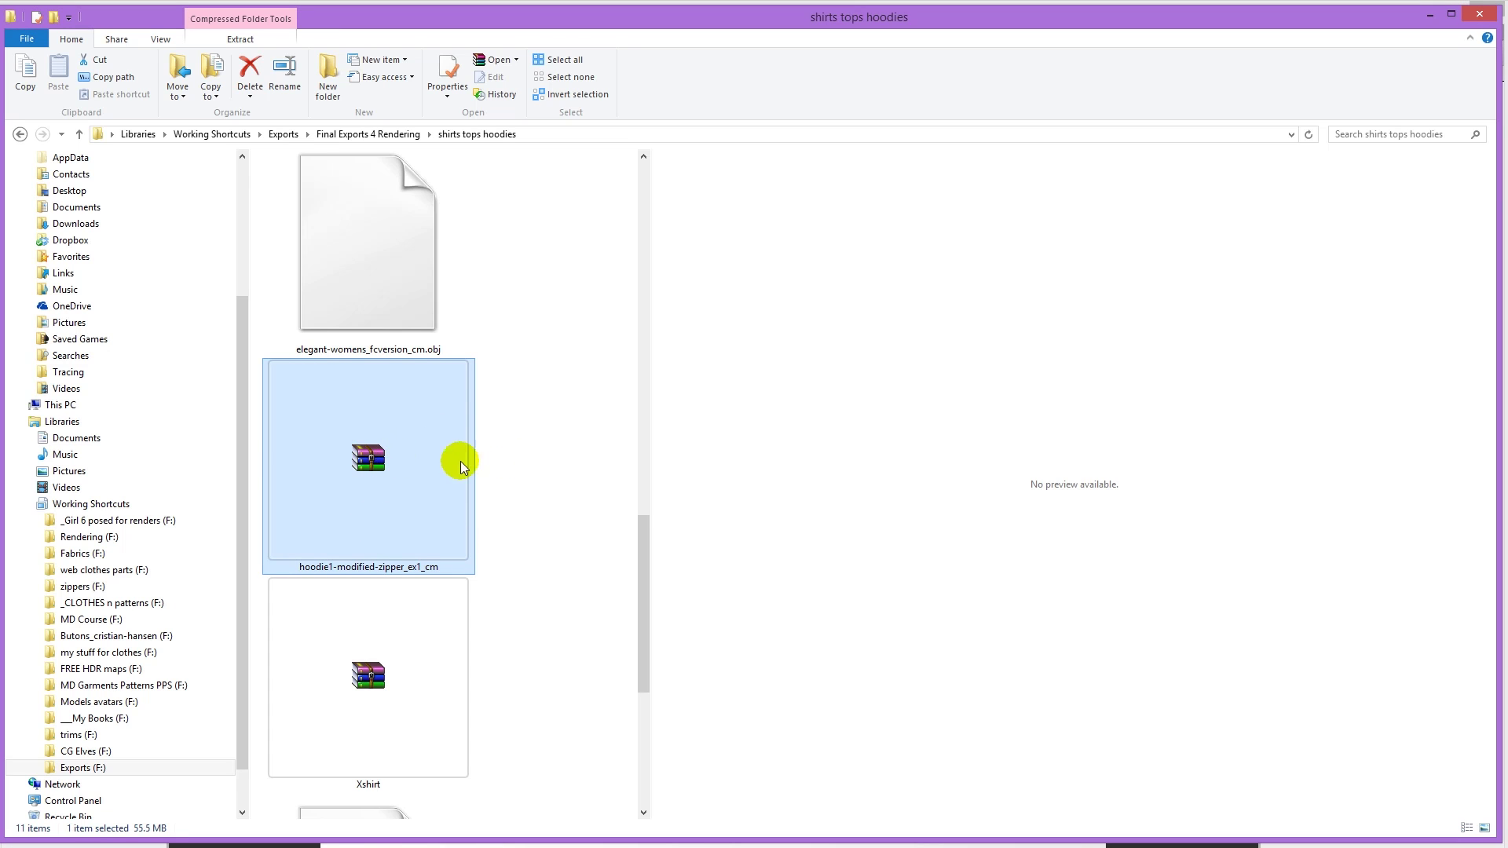
Extract the hoodie zip to a hoodie1-modified-zipper_ex1_cm folder, renaming all duplicate files.
right_click(436, 380)
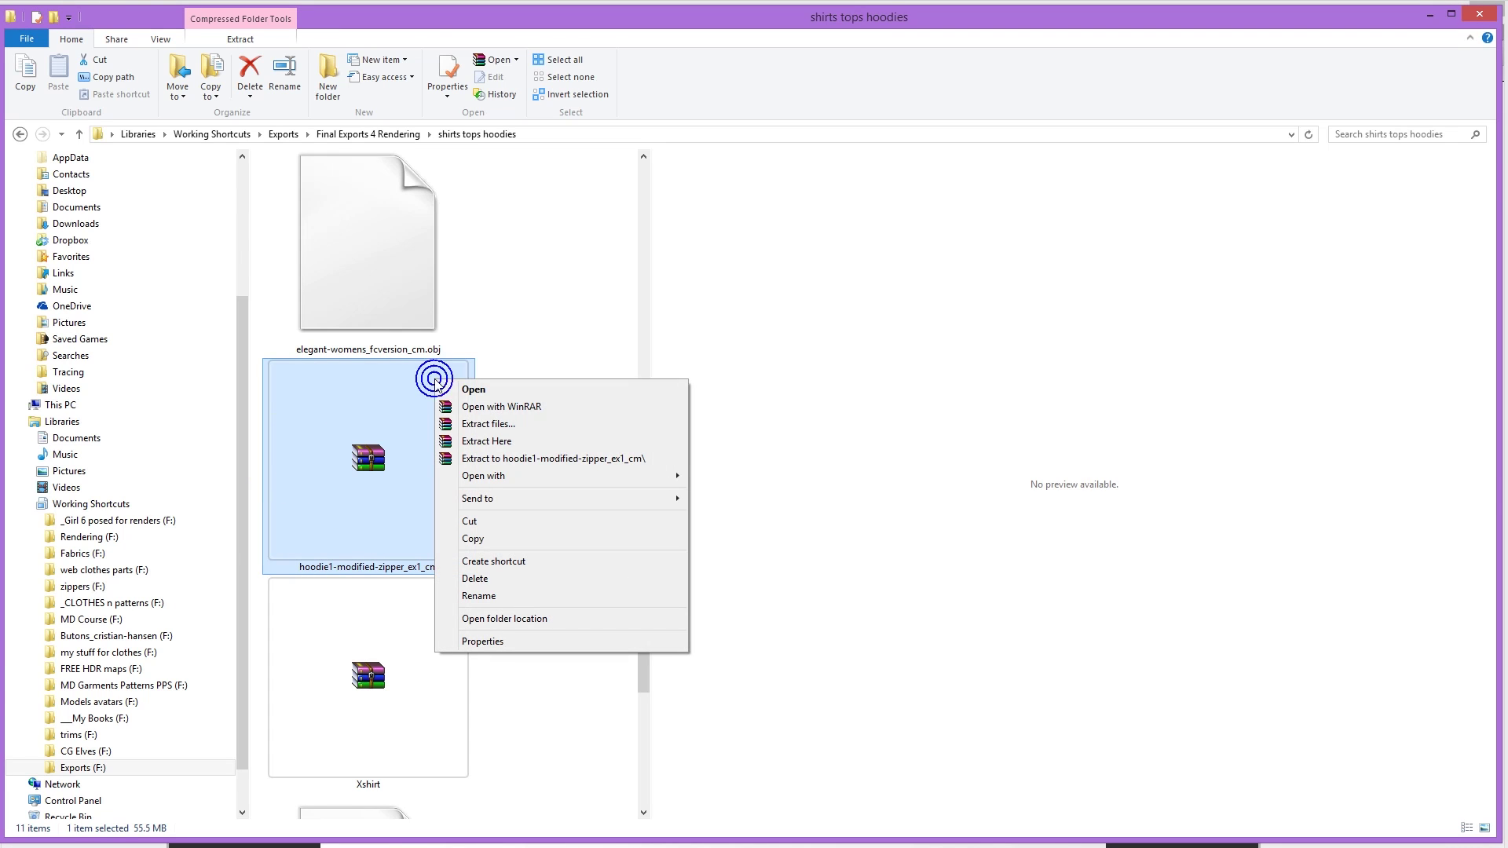
click(552, 460)
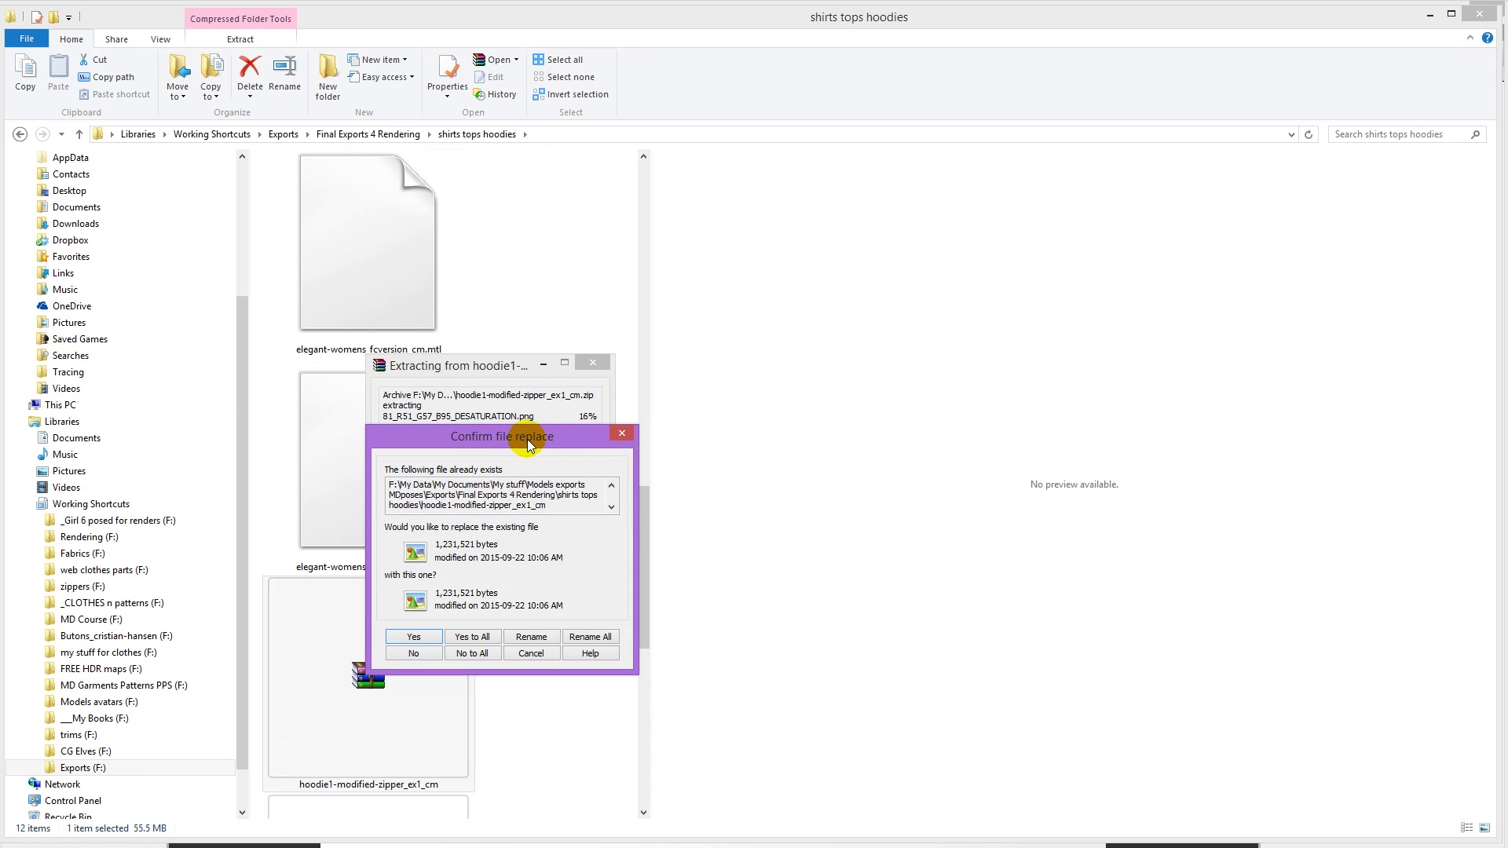
drag(528, 445, 887, 327)
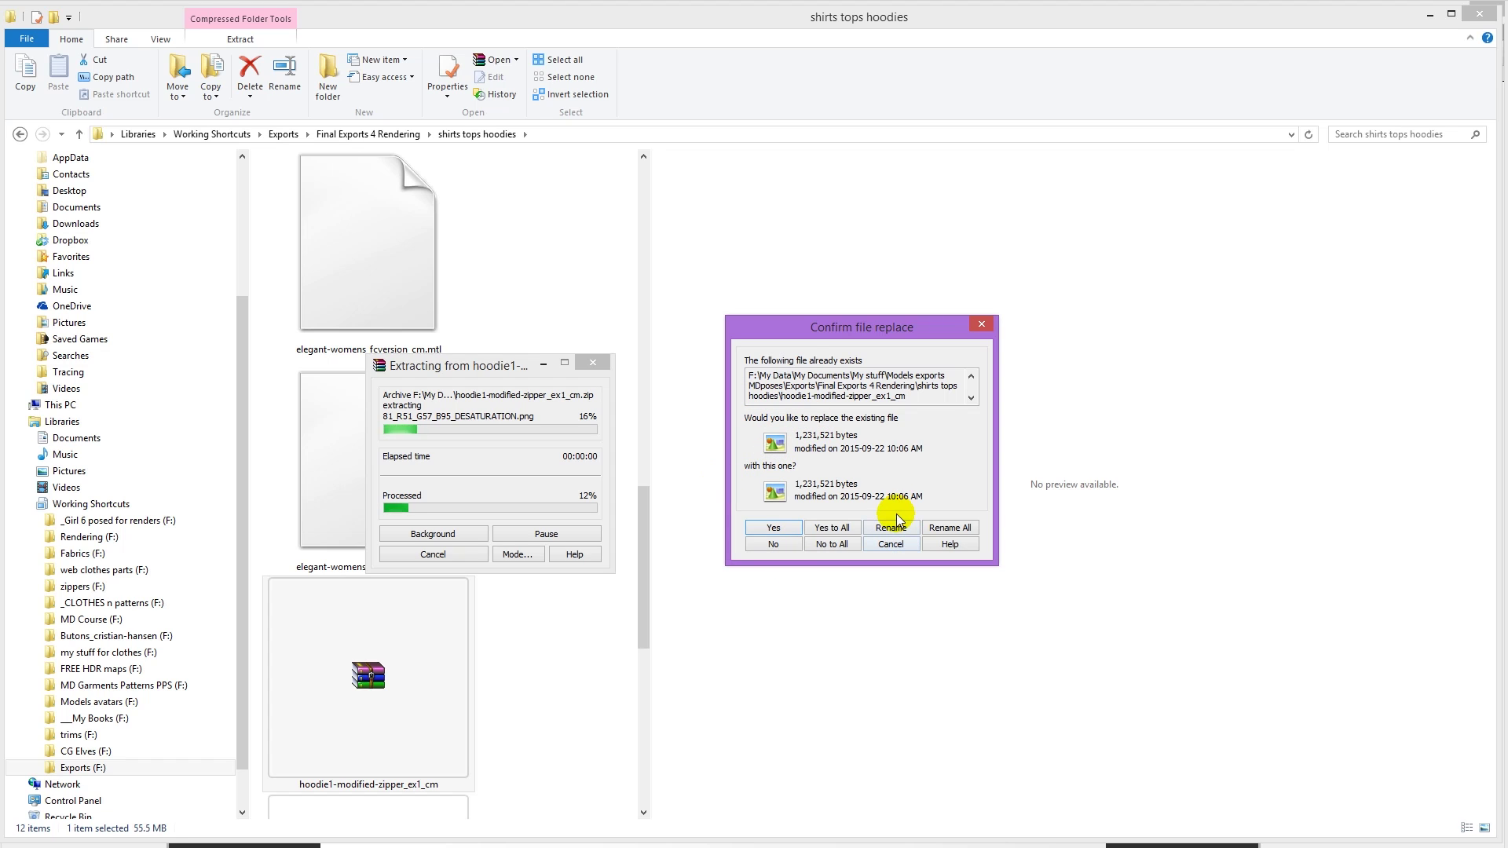
click(965, 525)
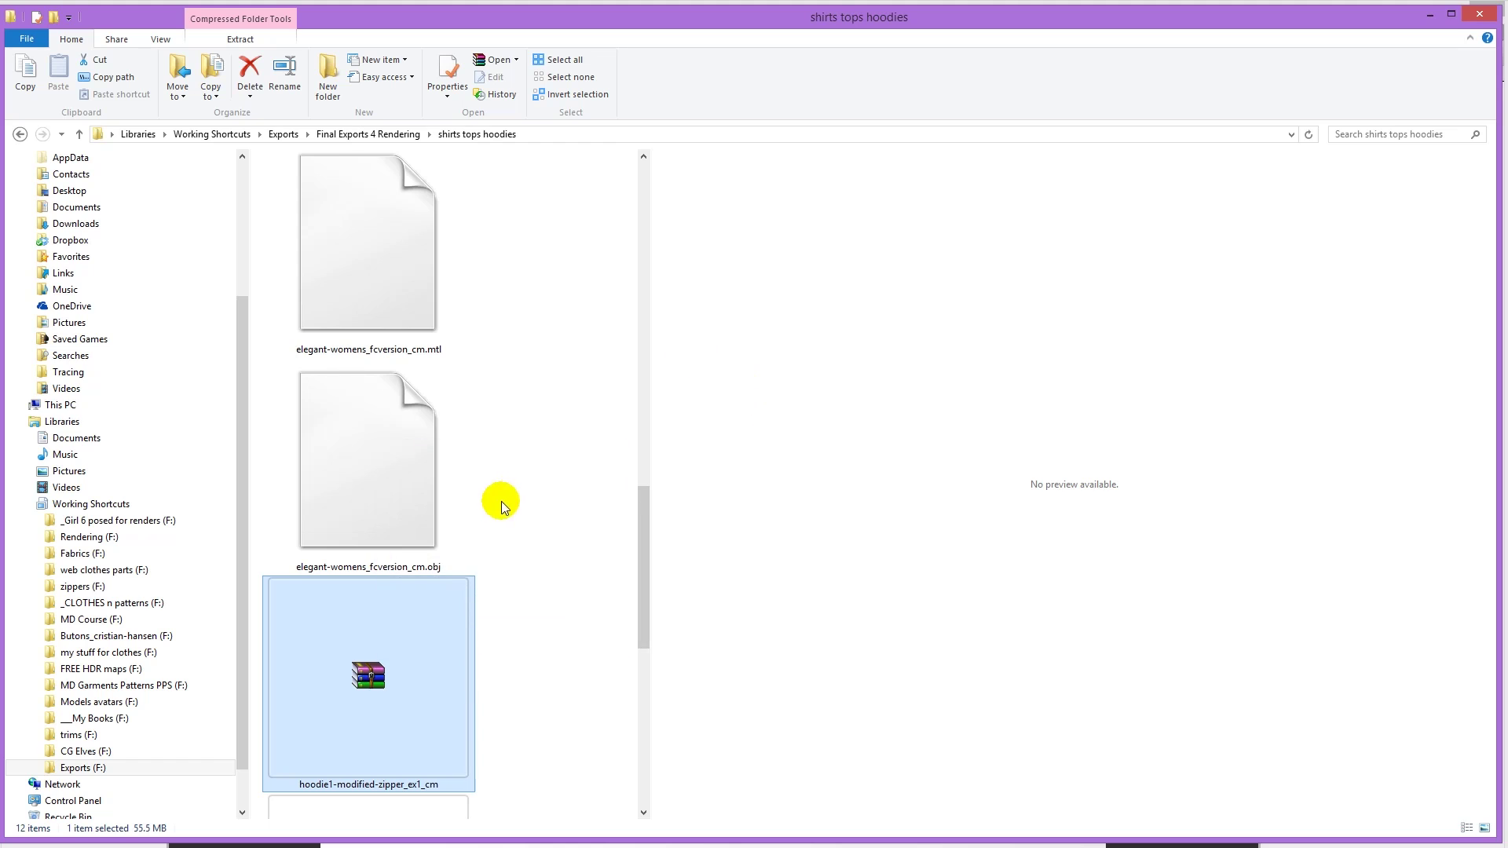
Open the extracted folder and preview the navy fabric textures such as 81_R51_G57_B95.
click(395, 316)
double_click(400, 329)
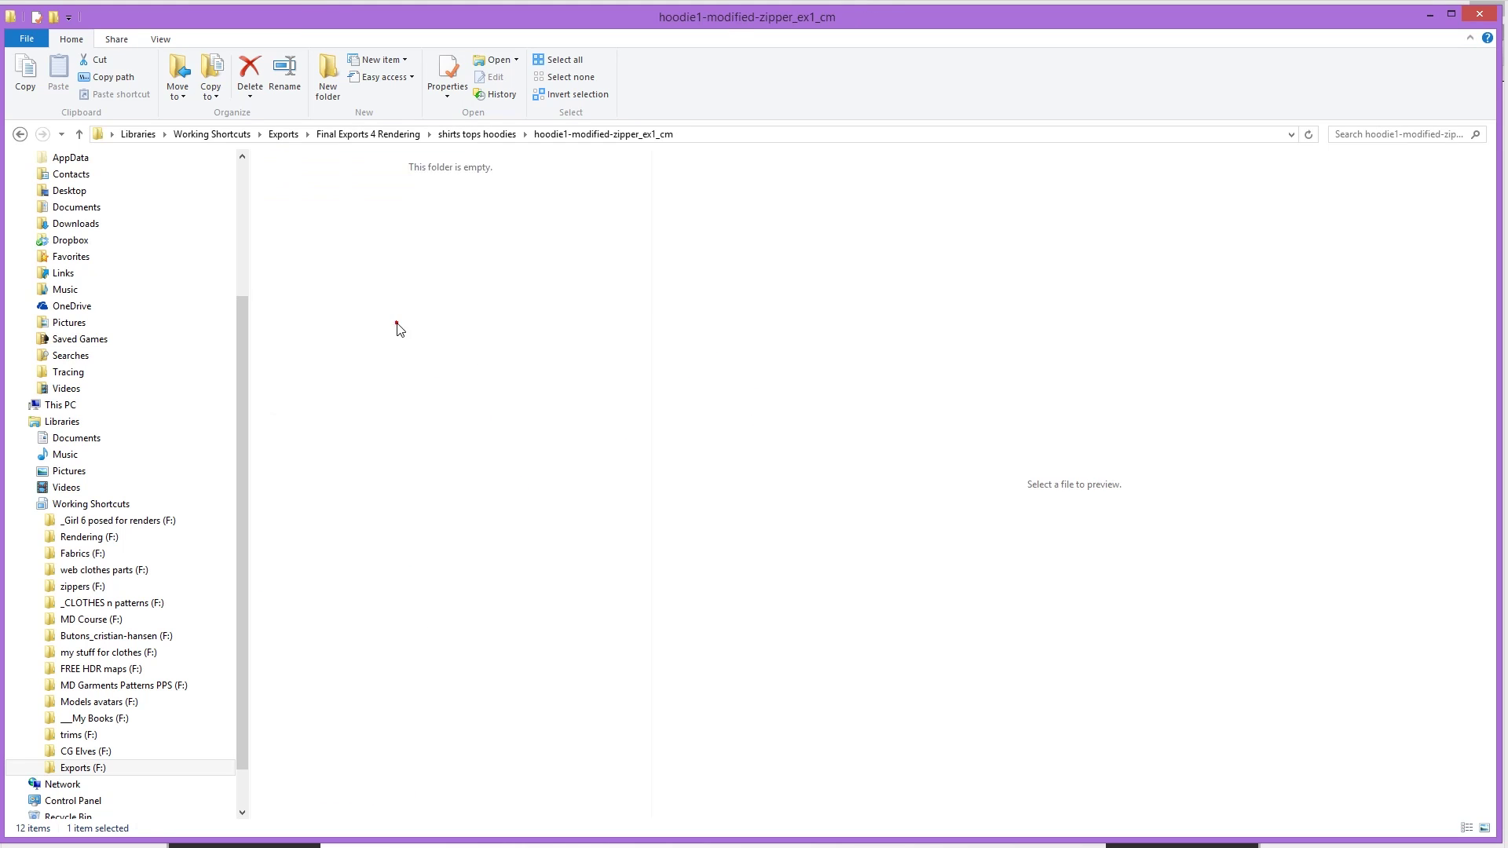
click(390, 292)
scroll(507, 424, down, 10)
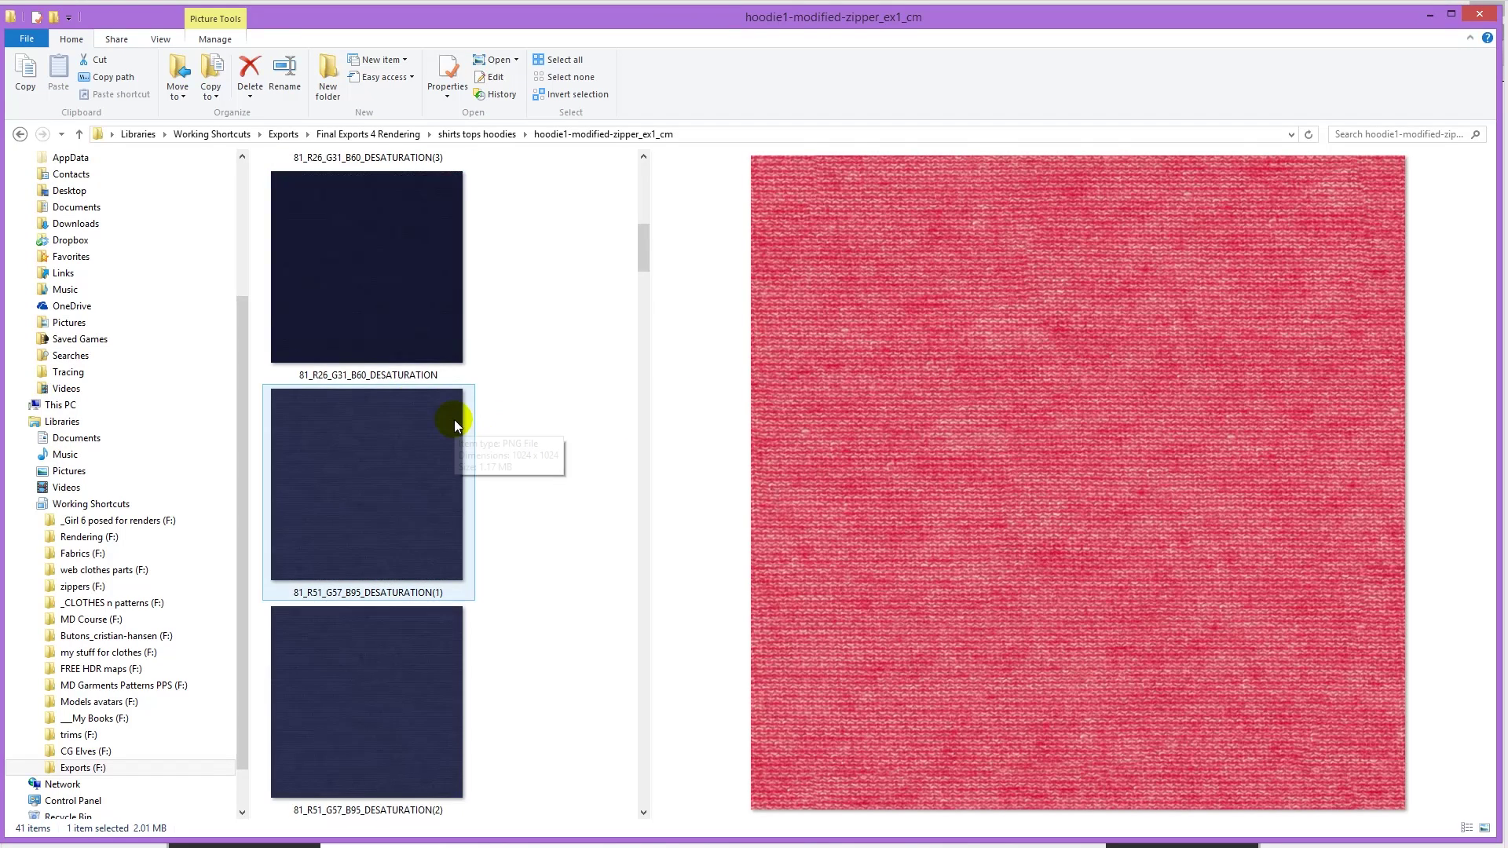
click(406, 337)
scroll(374, 609, down, 3)
click(370, 558)
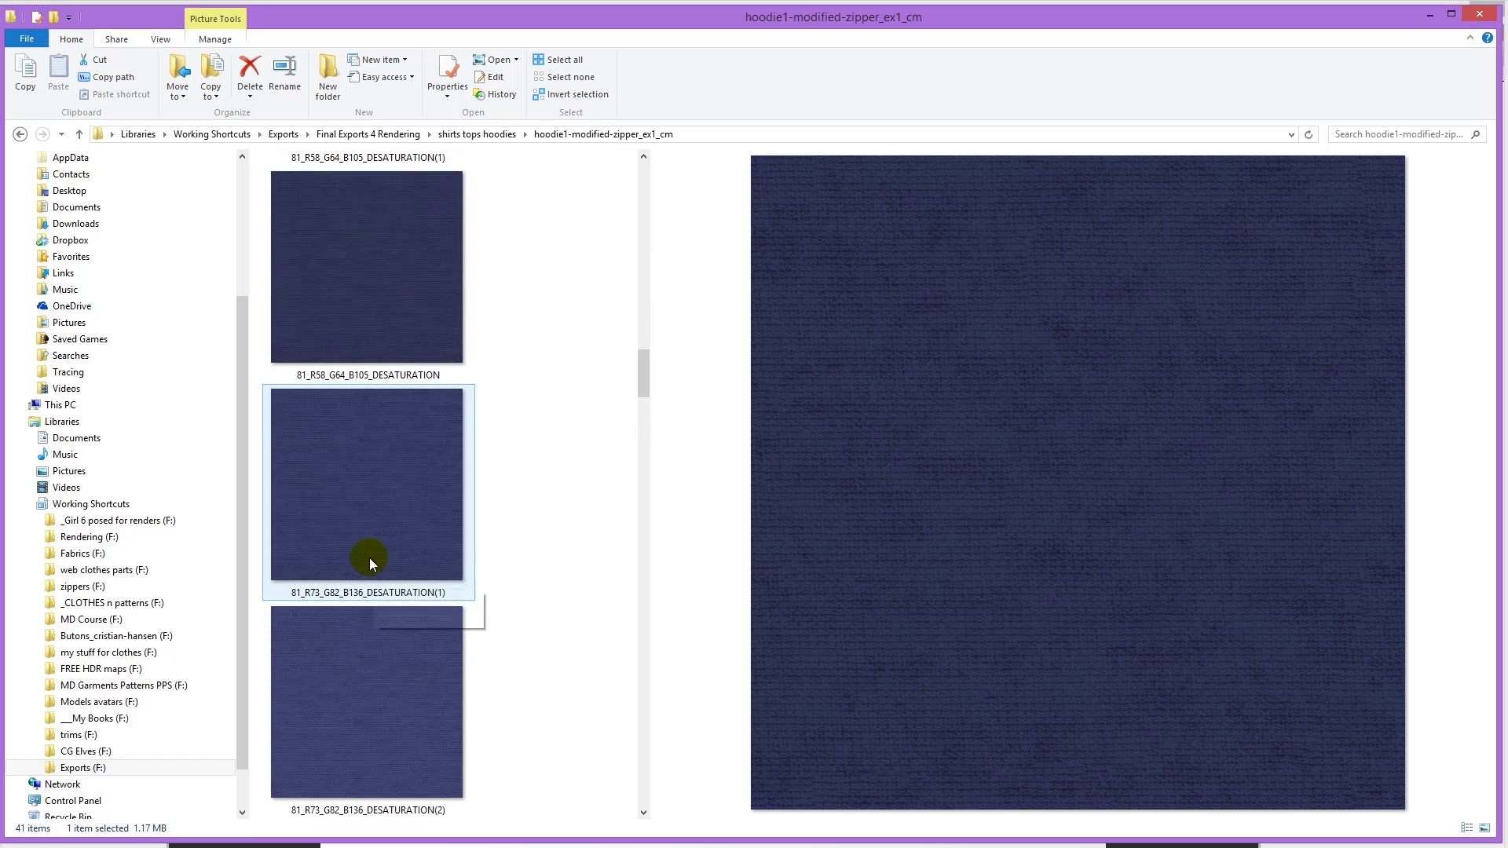
scroll(398, 411, down, 5)
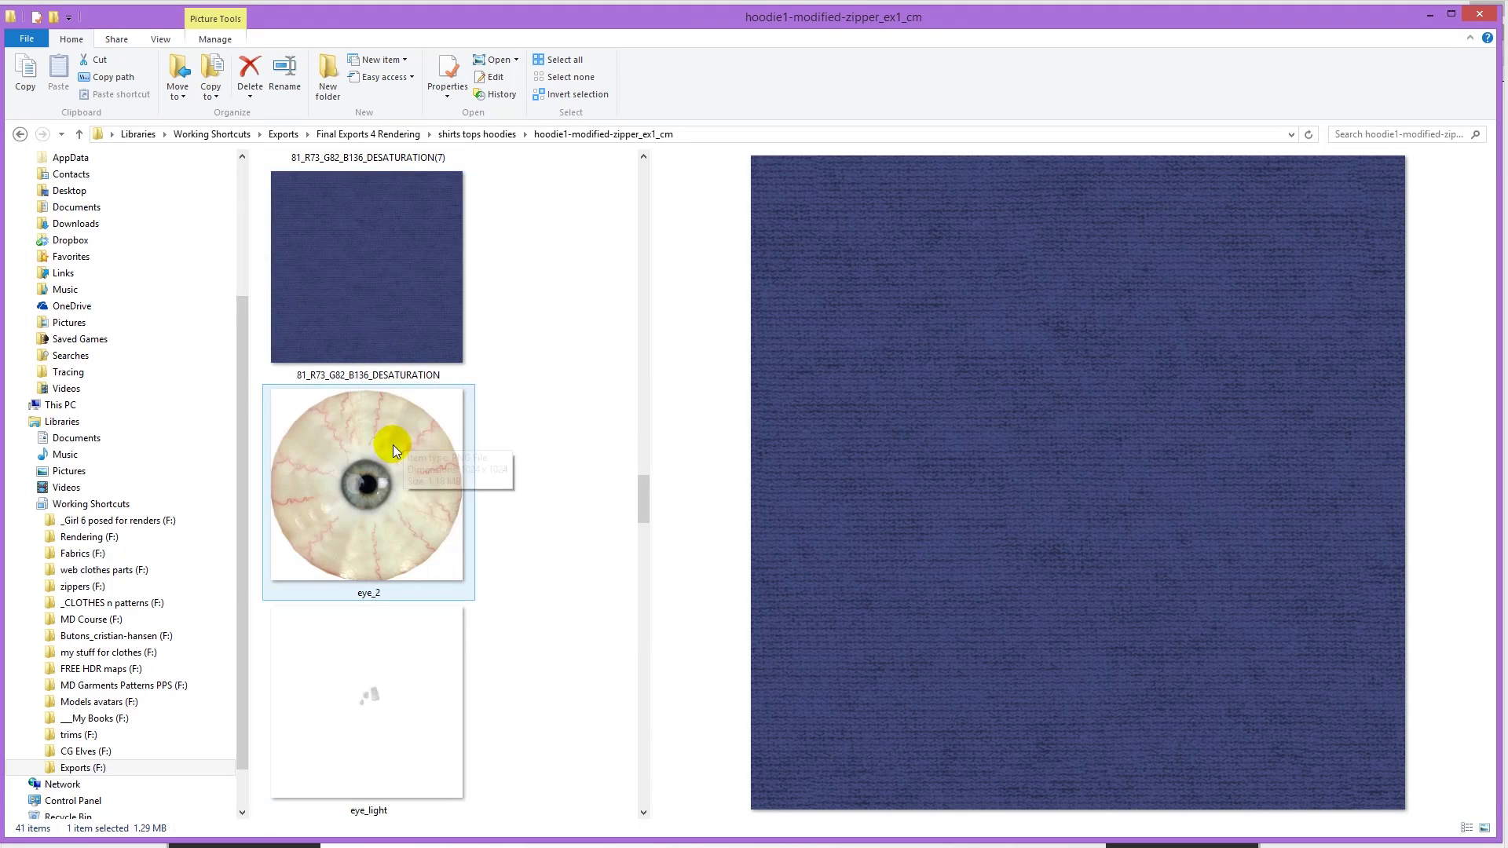
click(391, 296)
scroll(473, 357, up, 3)
scroll(533, 527, down, 6)
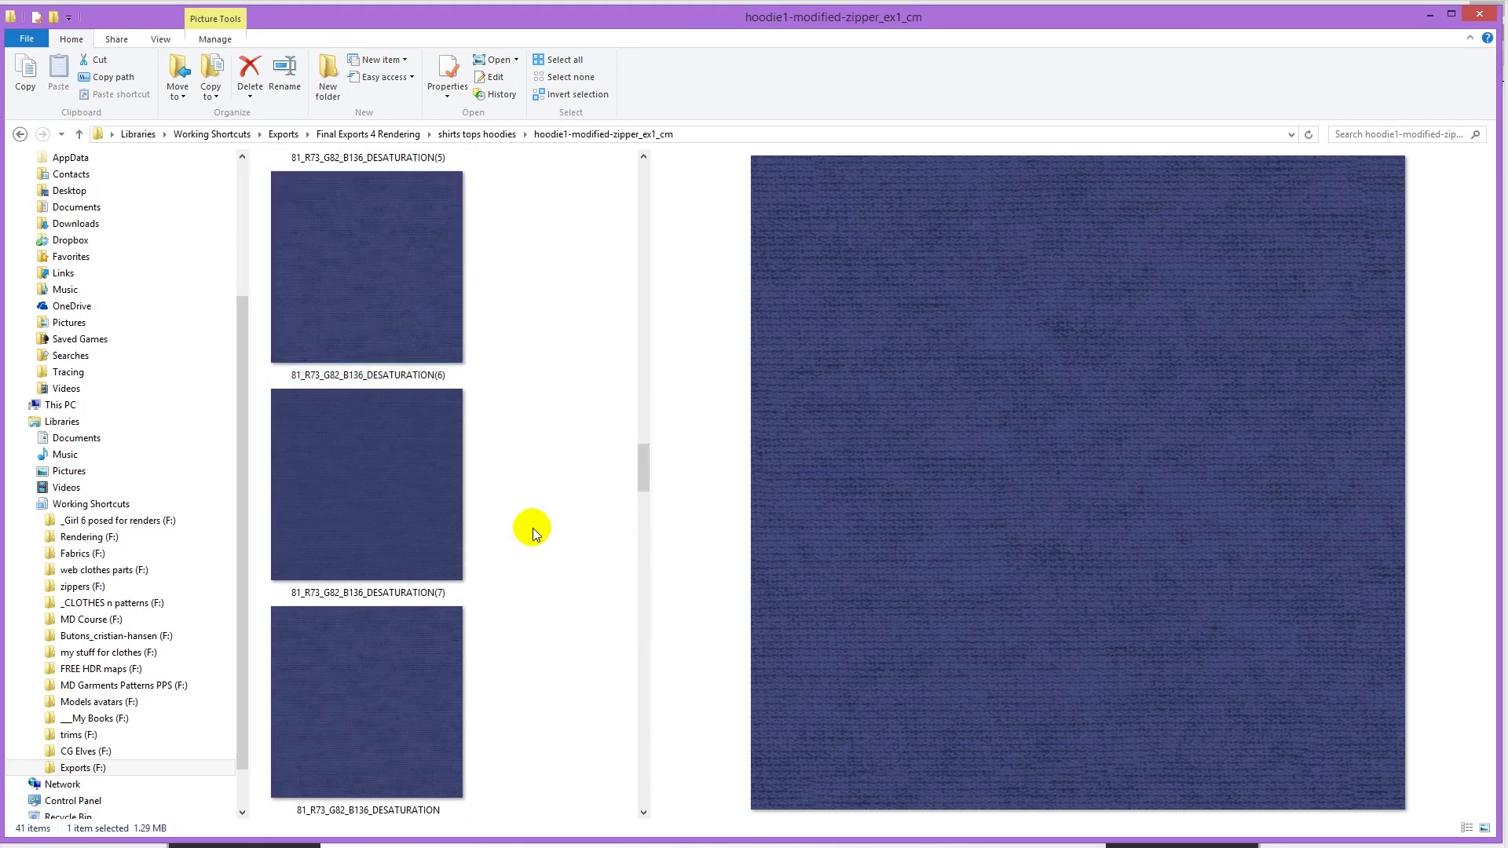
scroll(537, 531, down, 3)
scroll(549, 475, down, 5)
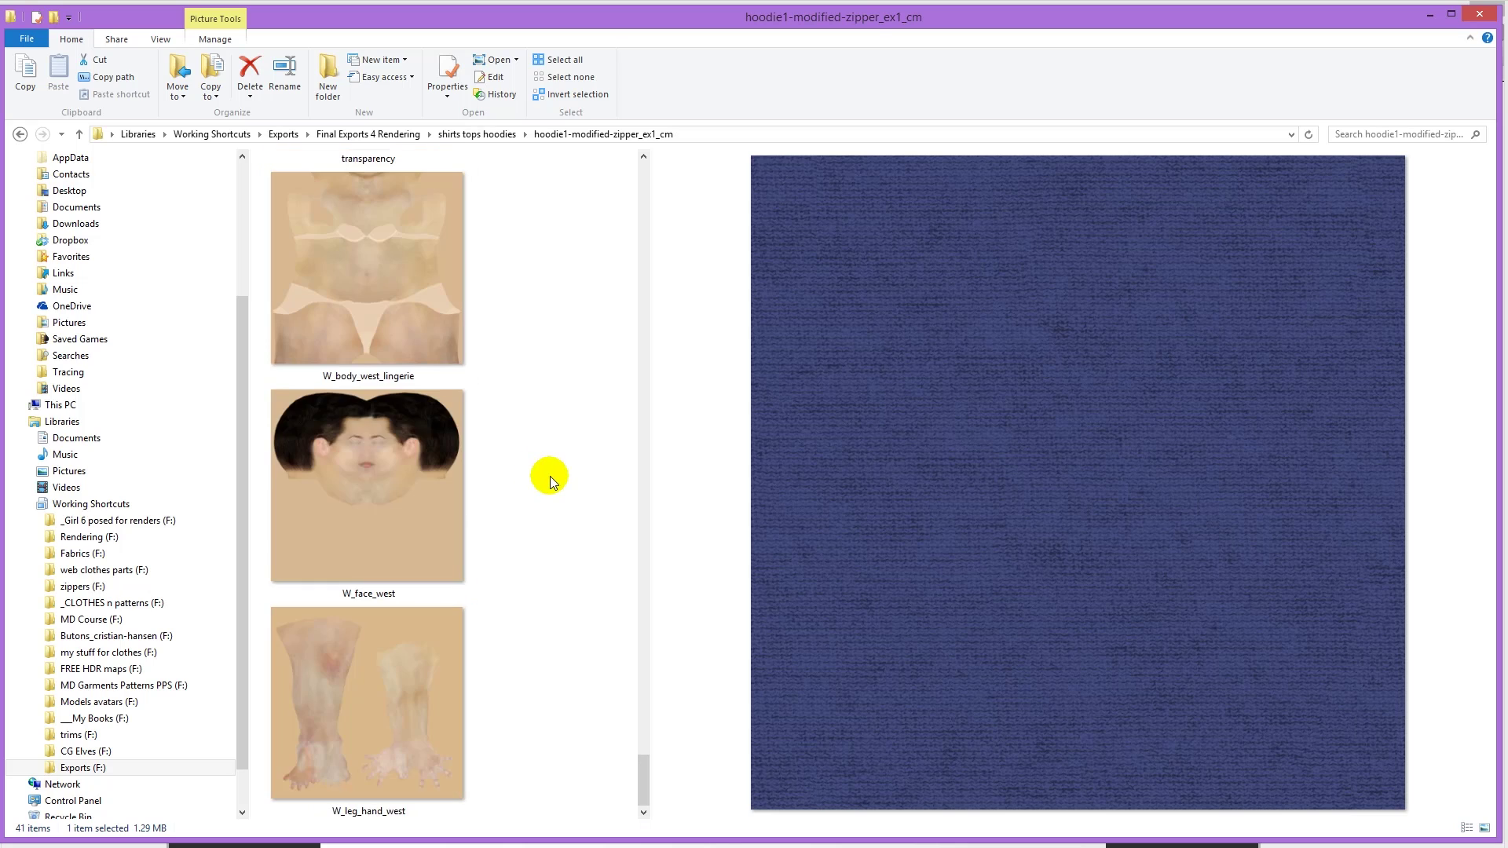
Import the hoodie1-modified-zipper_ex1_cm OBJ into KeyShot.
click(1429, 14)
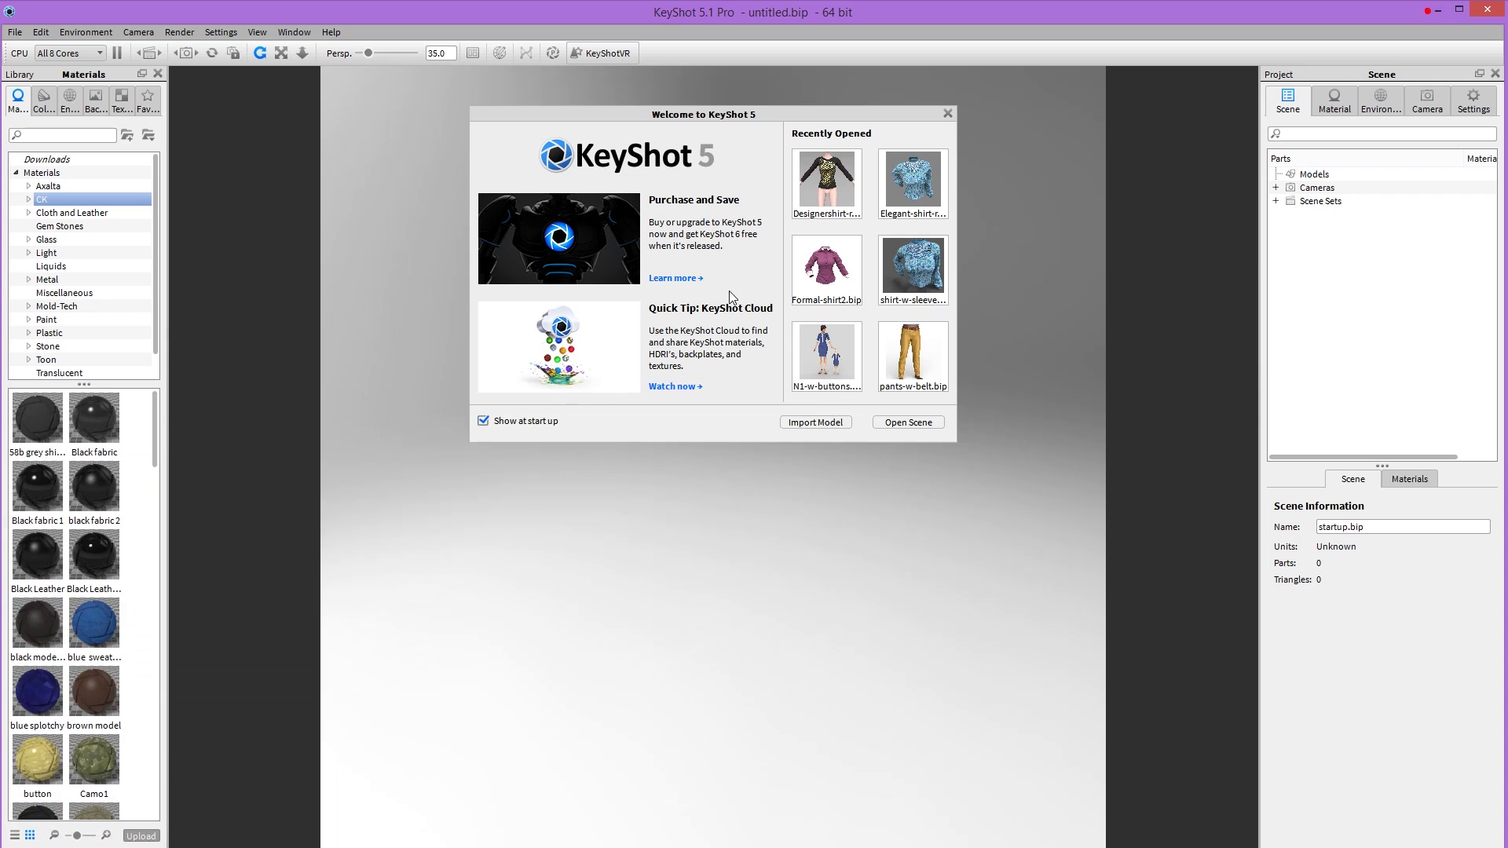
click(818, 423)
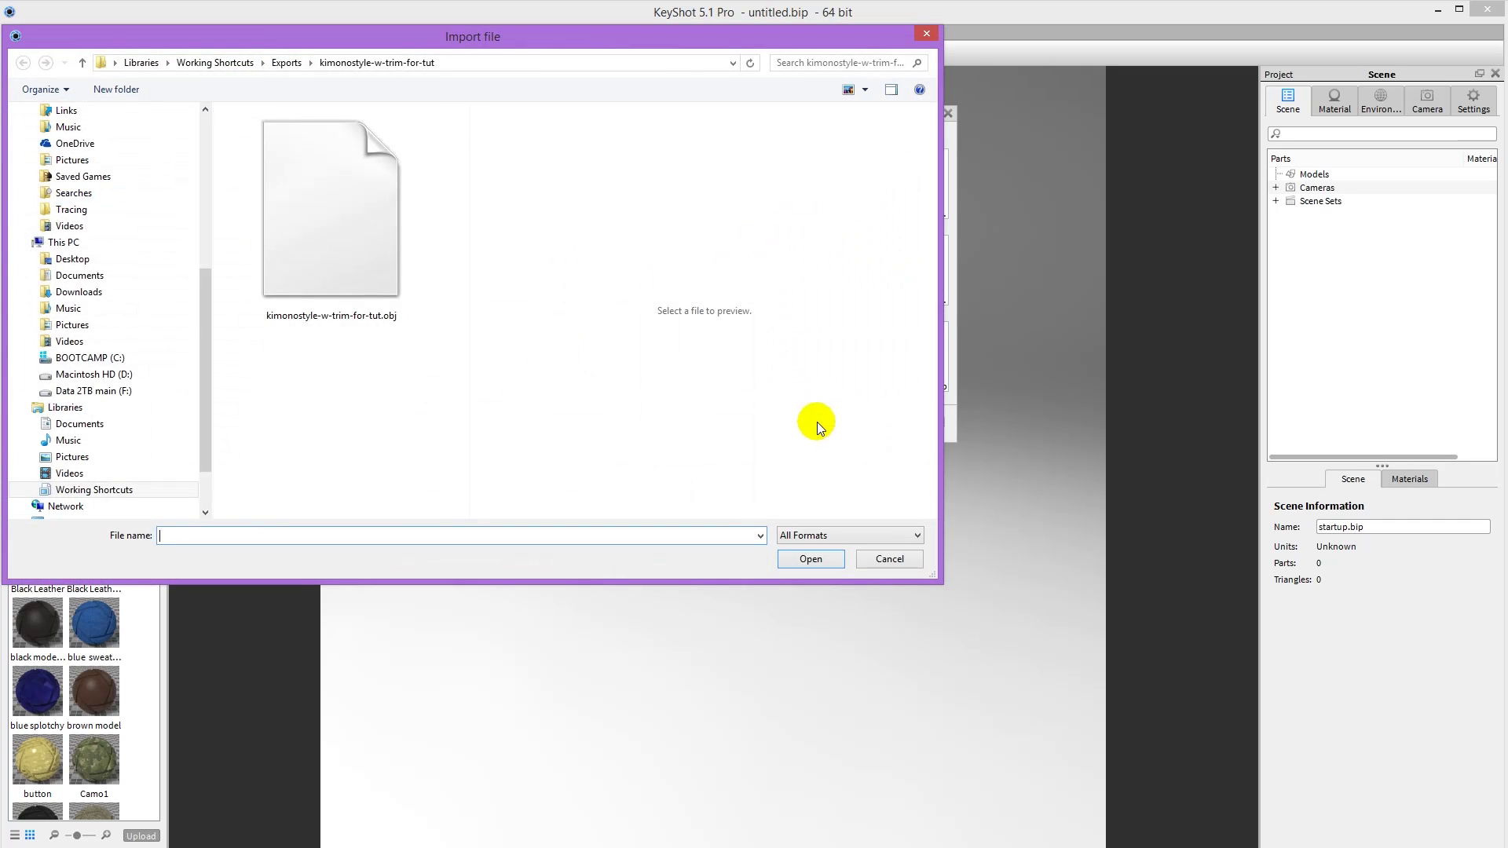
double_click(365, 228)
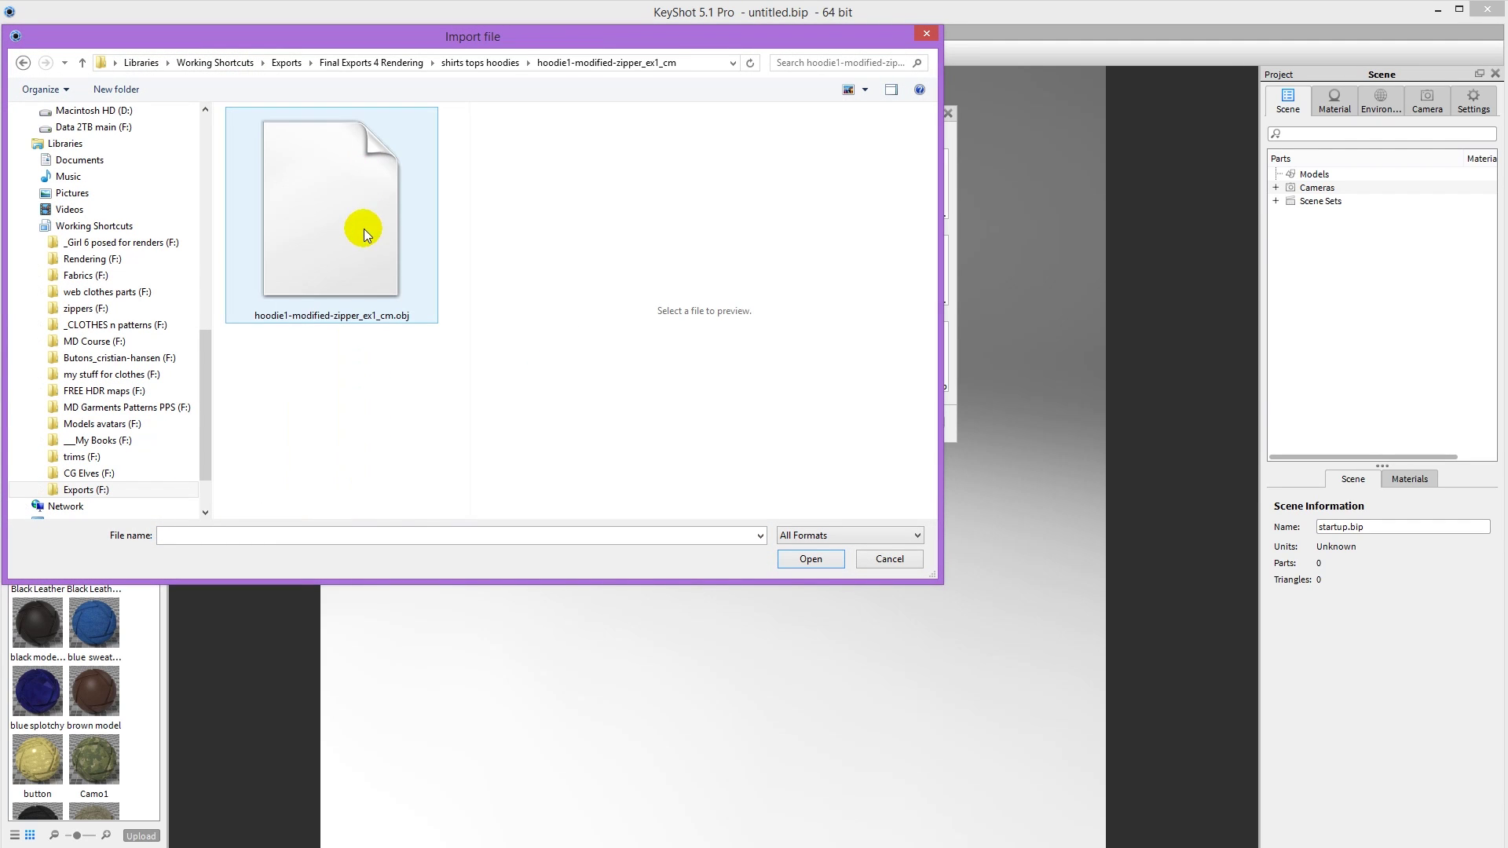
double_click(353, 202)
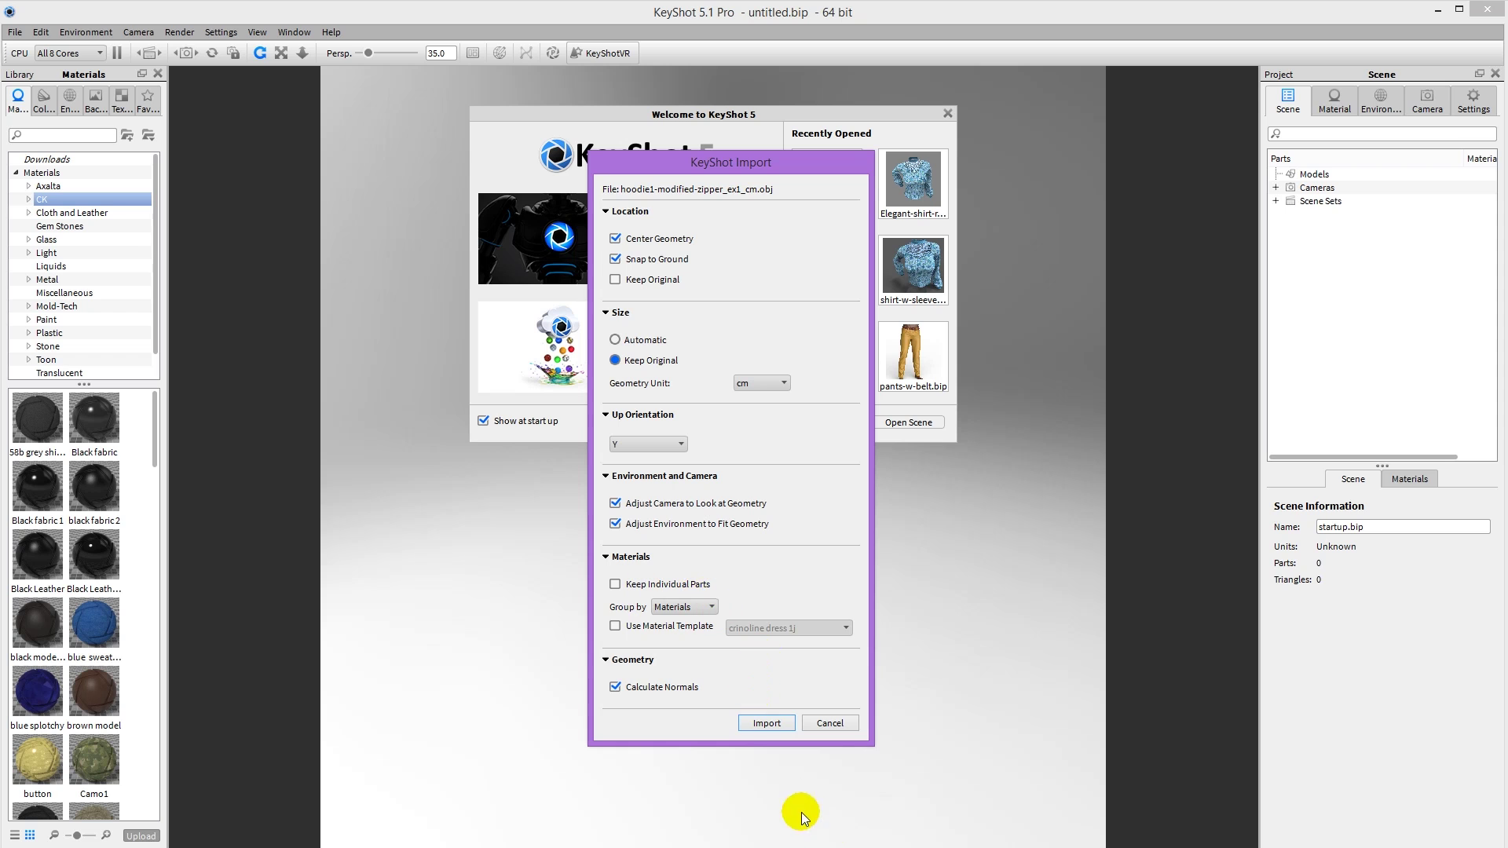
click(766, 724)
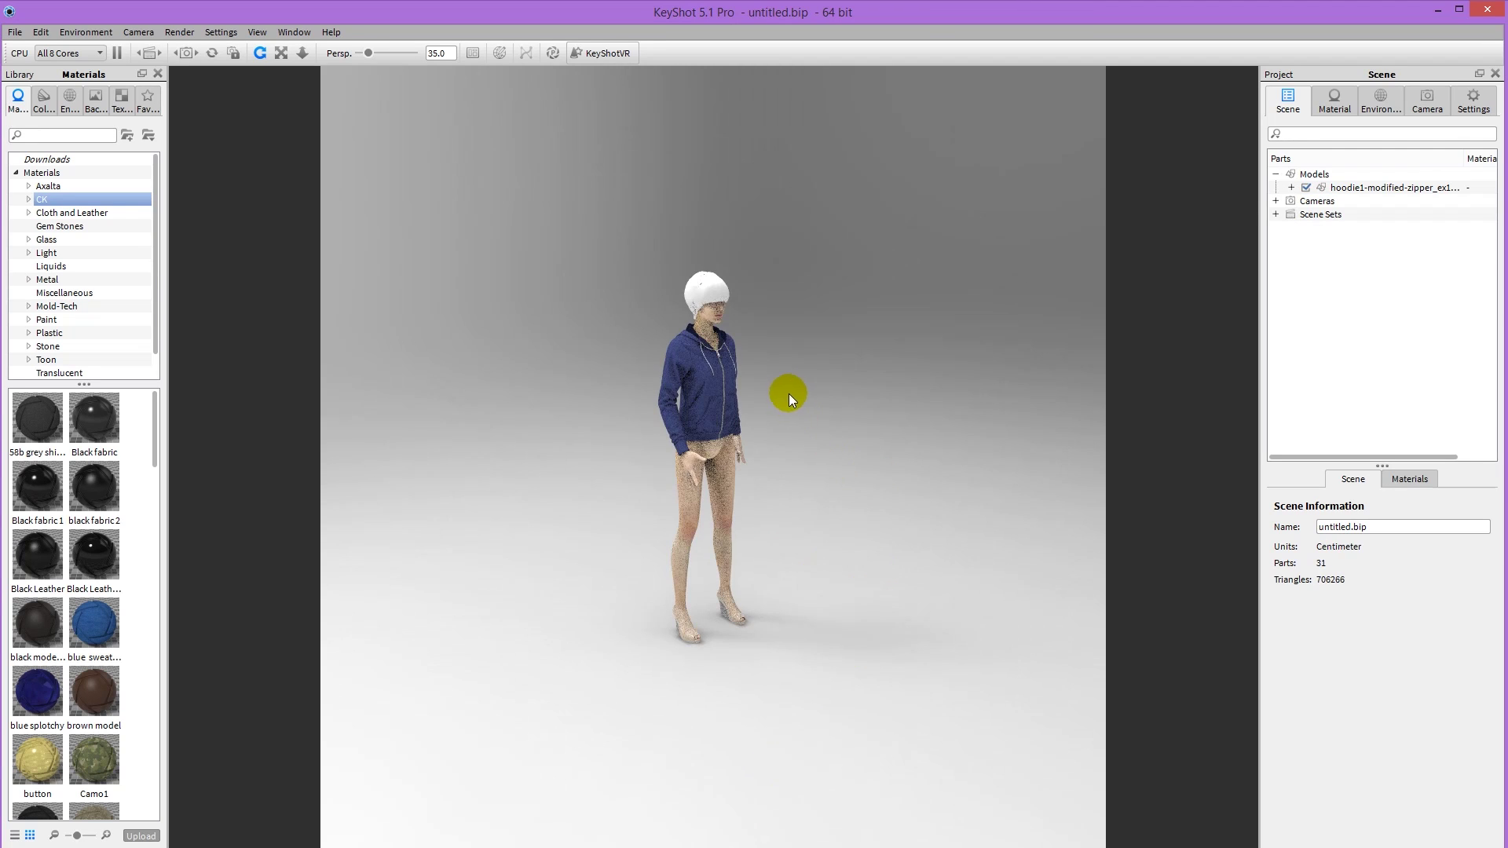
Zoom and orbit so the figure faces the camera with the hoodie filling the view.
scroll(790, 391, up, 5)
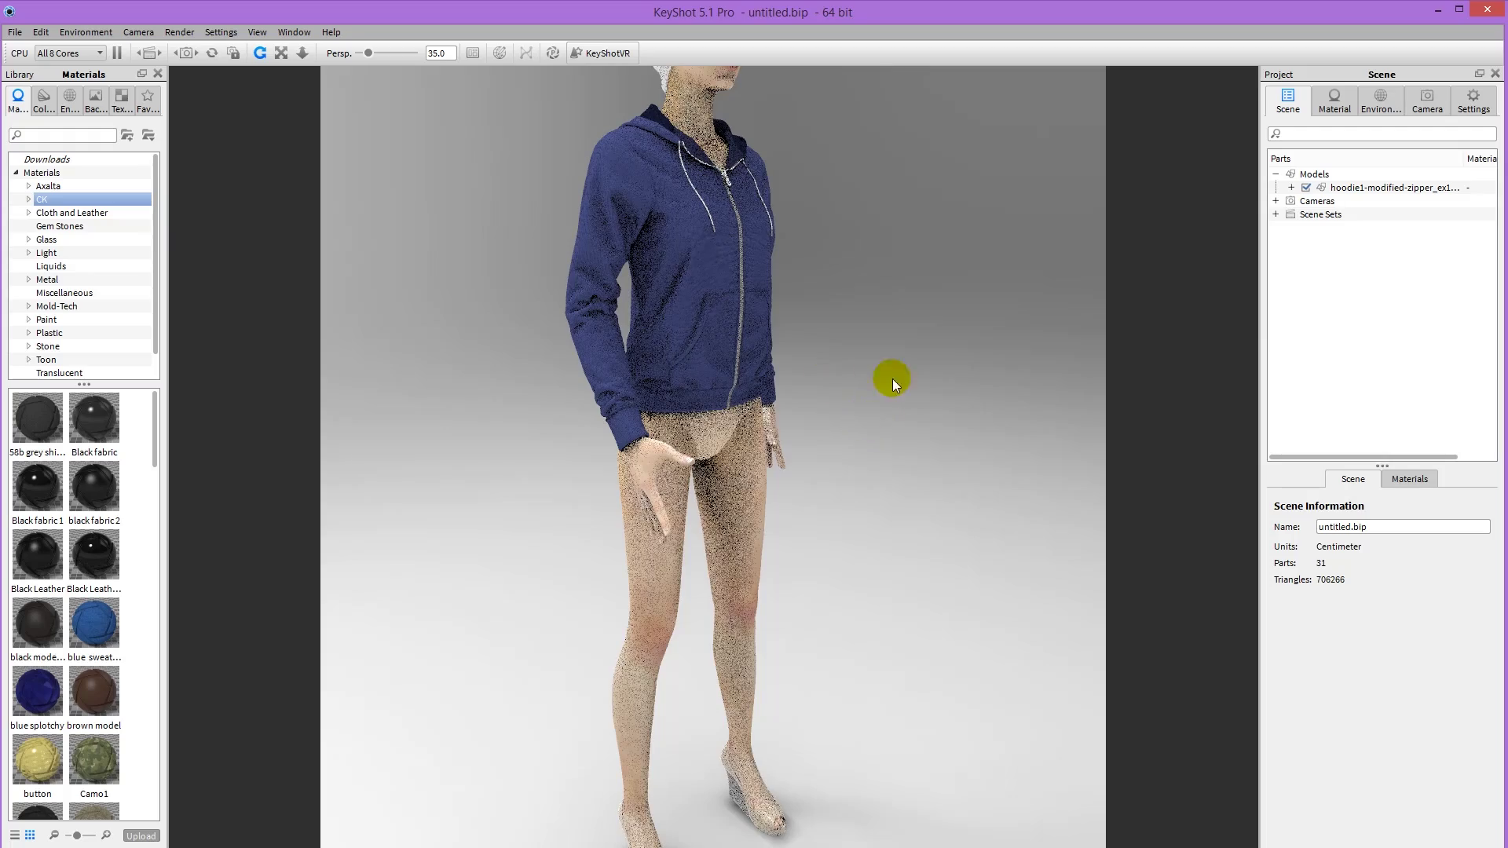
drag(892, 379, 899, 484)
right_click(877, 149)
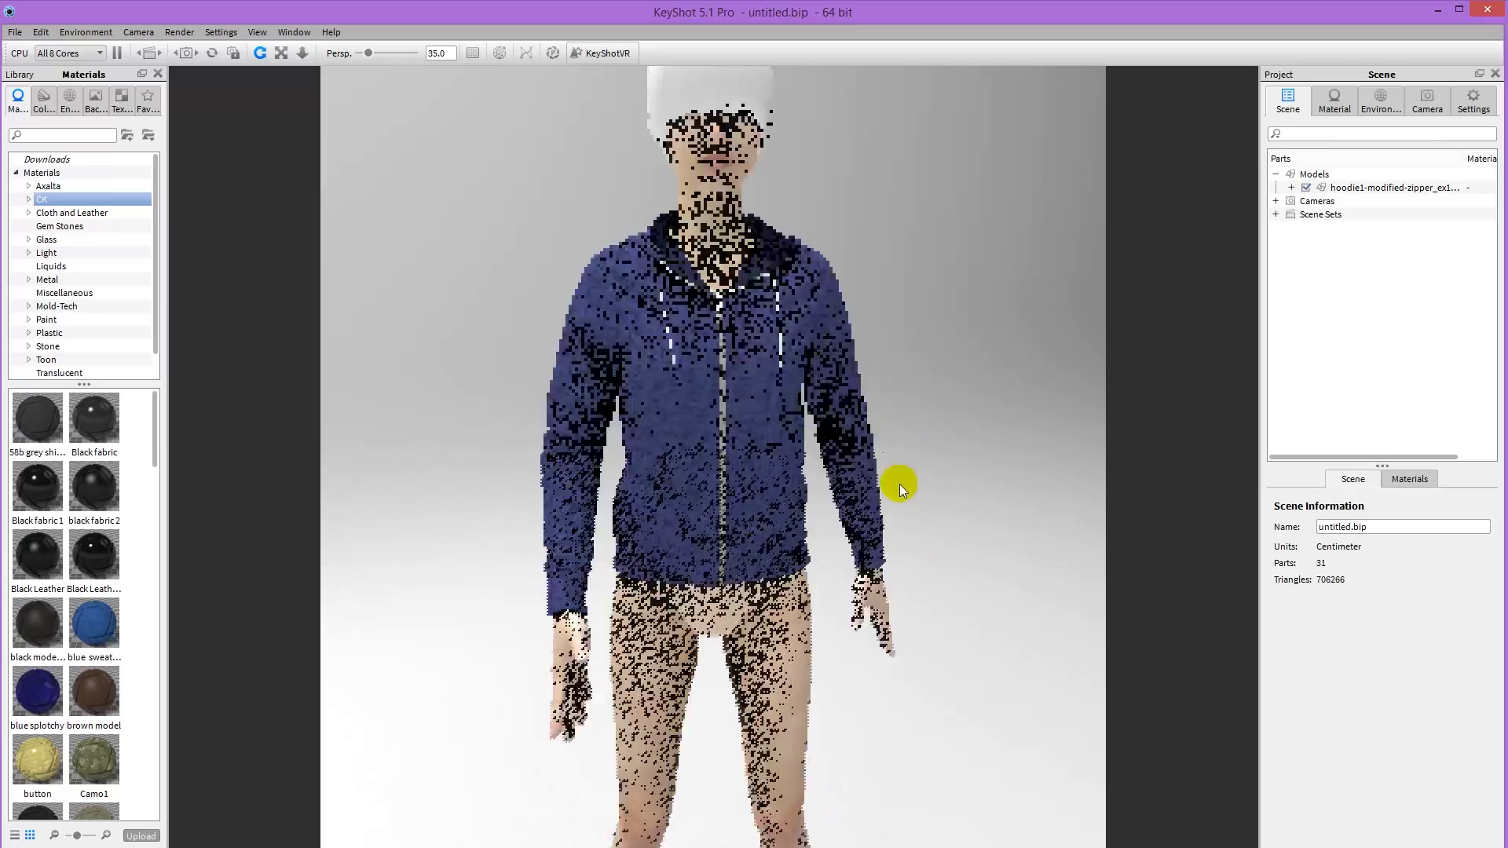
scroll(904, 481, up, 3)
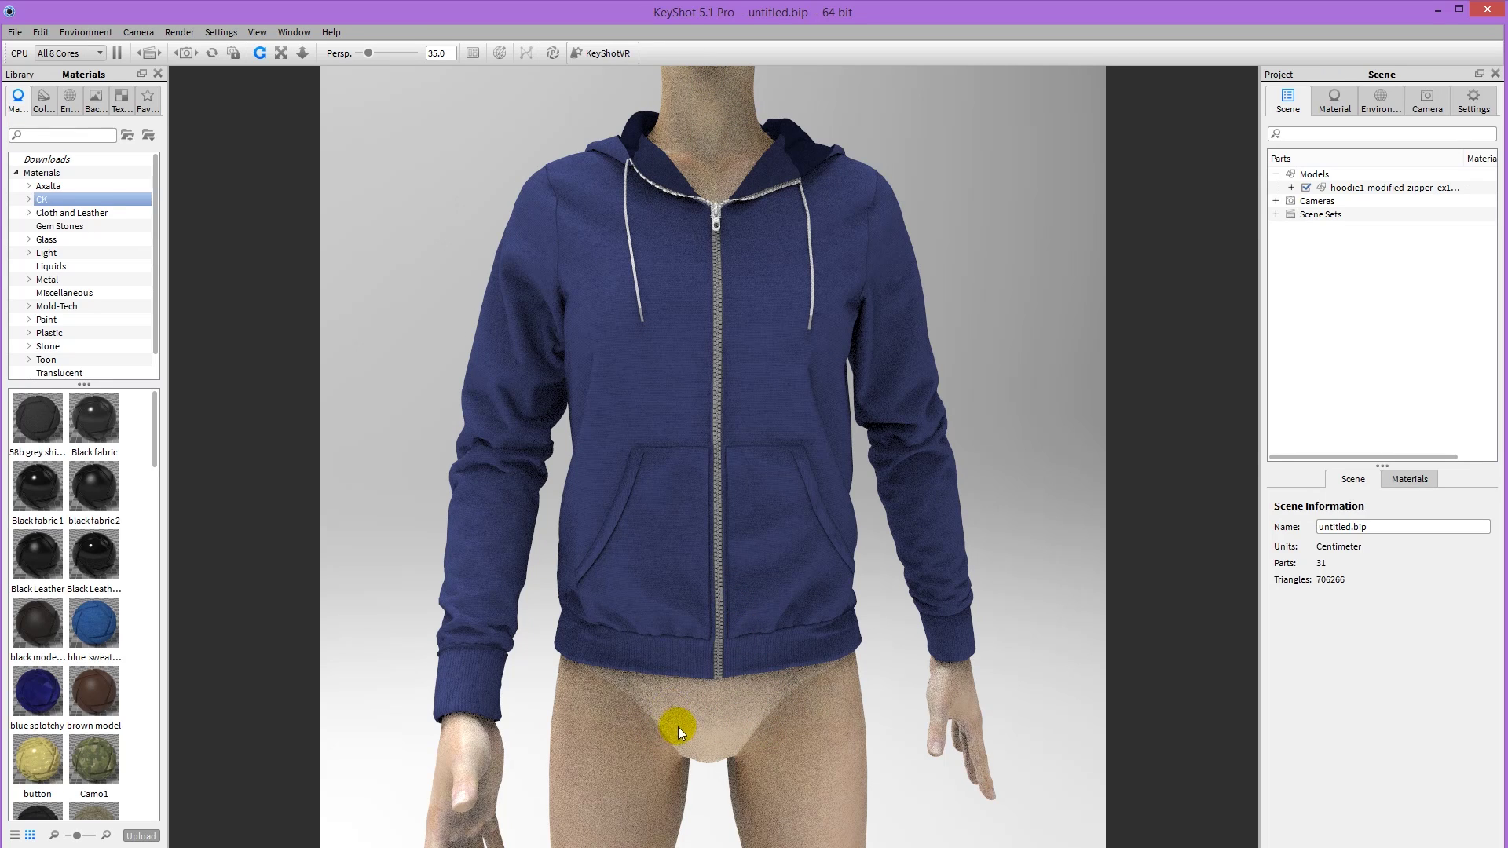
Expand the hoodie node and select the mannequin parts from W_eyelashes through defaultMat.
click(1291, 187)
scroll(1397, 301, down, 2)
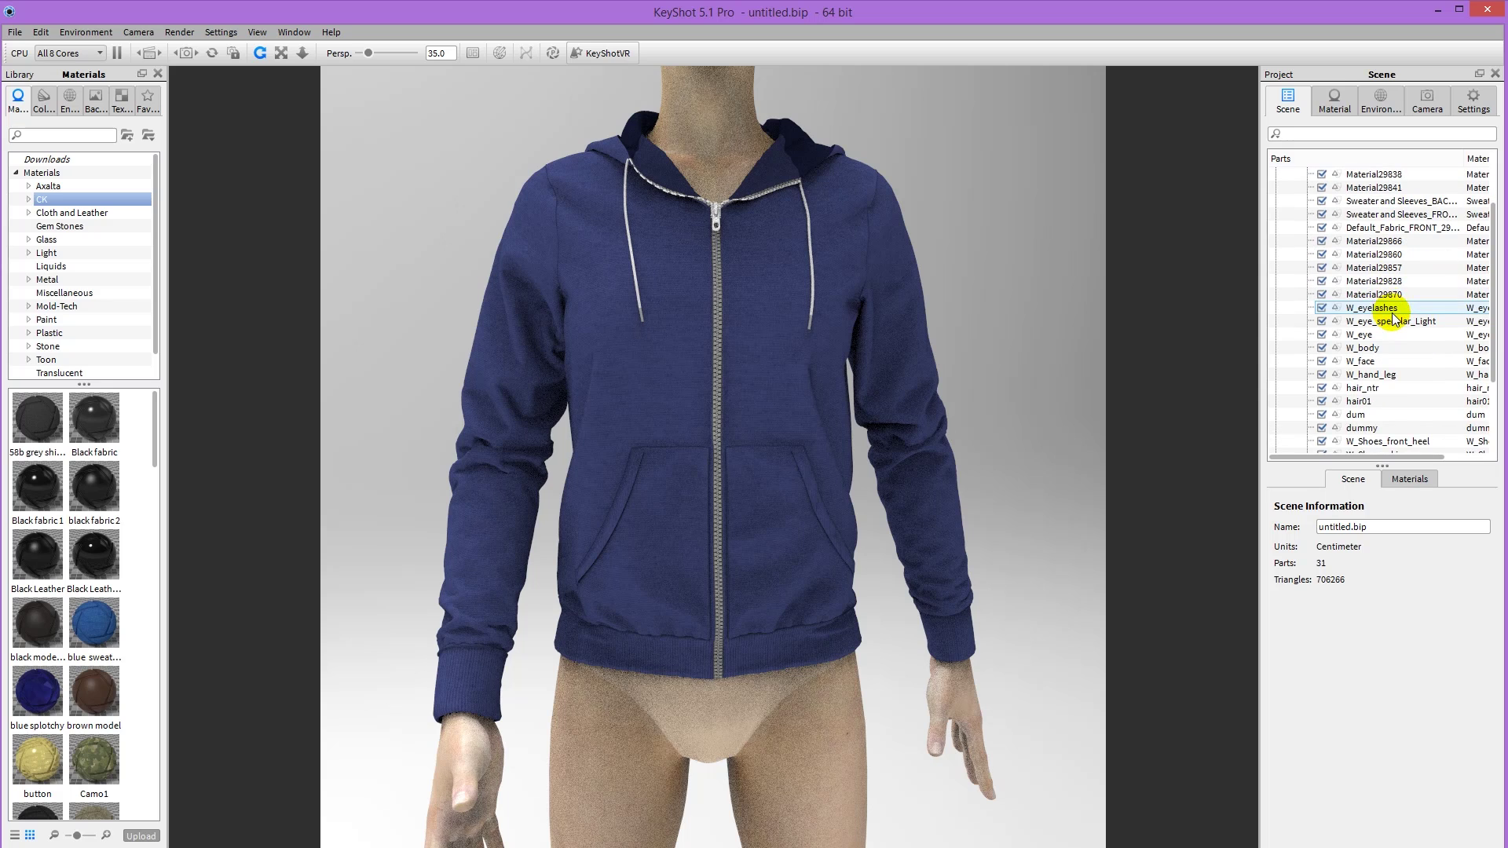
click(1374, 308)
scroll(1383, 299, down, 2)
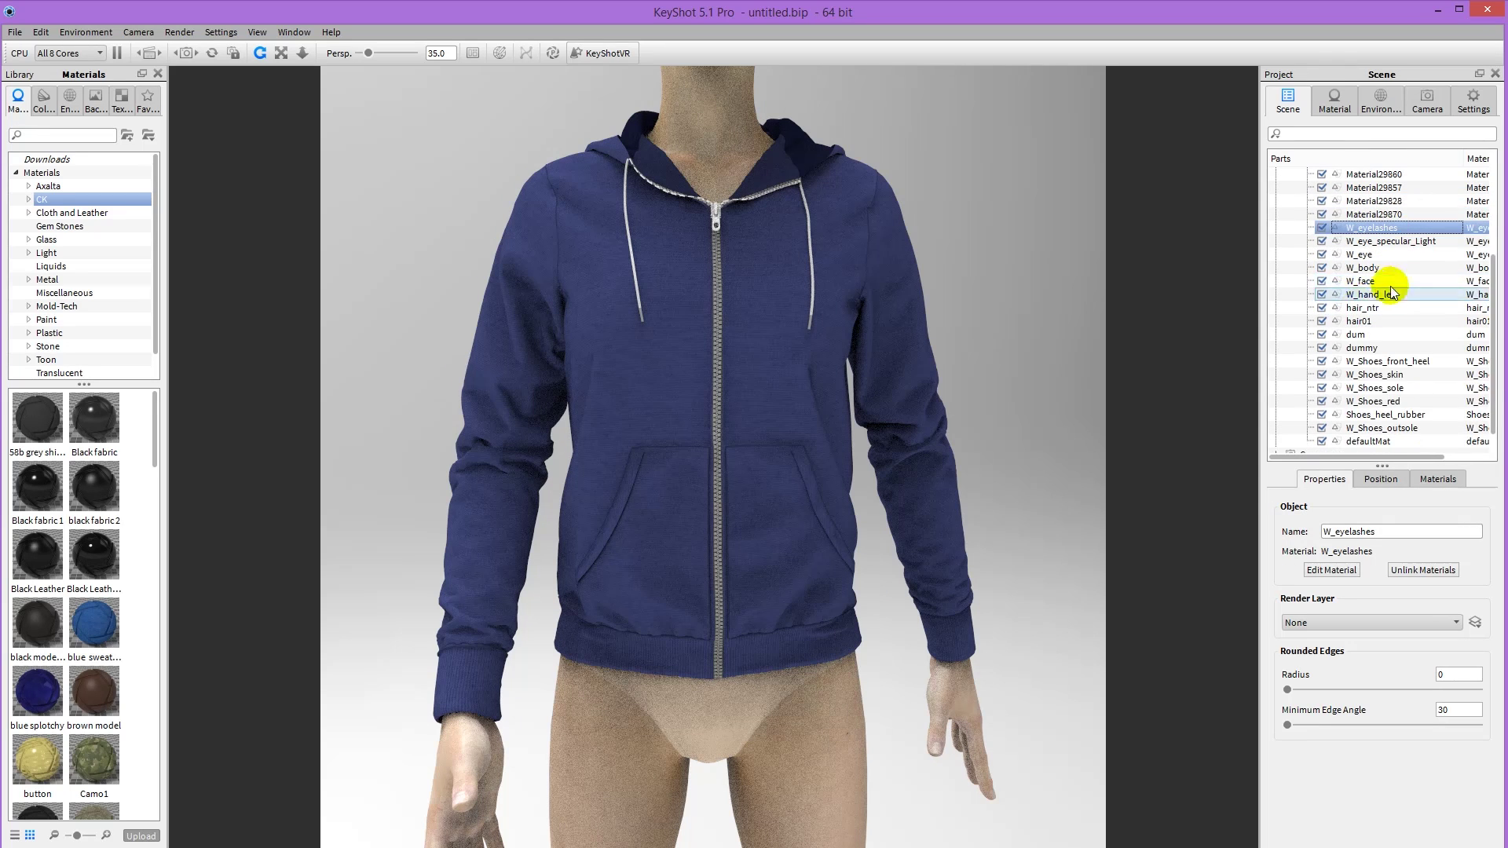
shift+click(1372, 442)
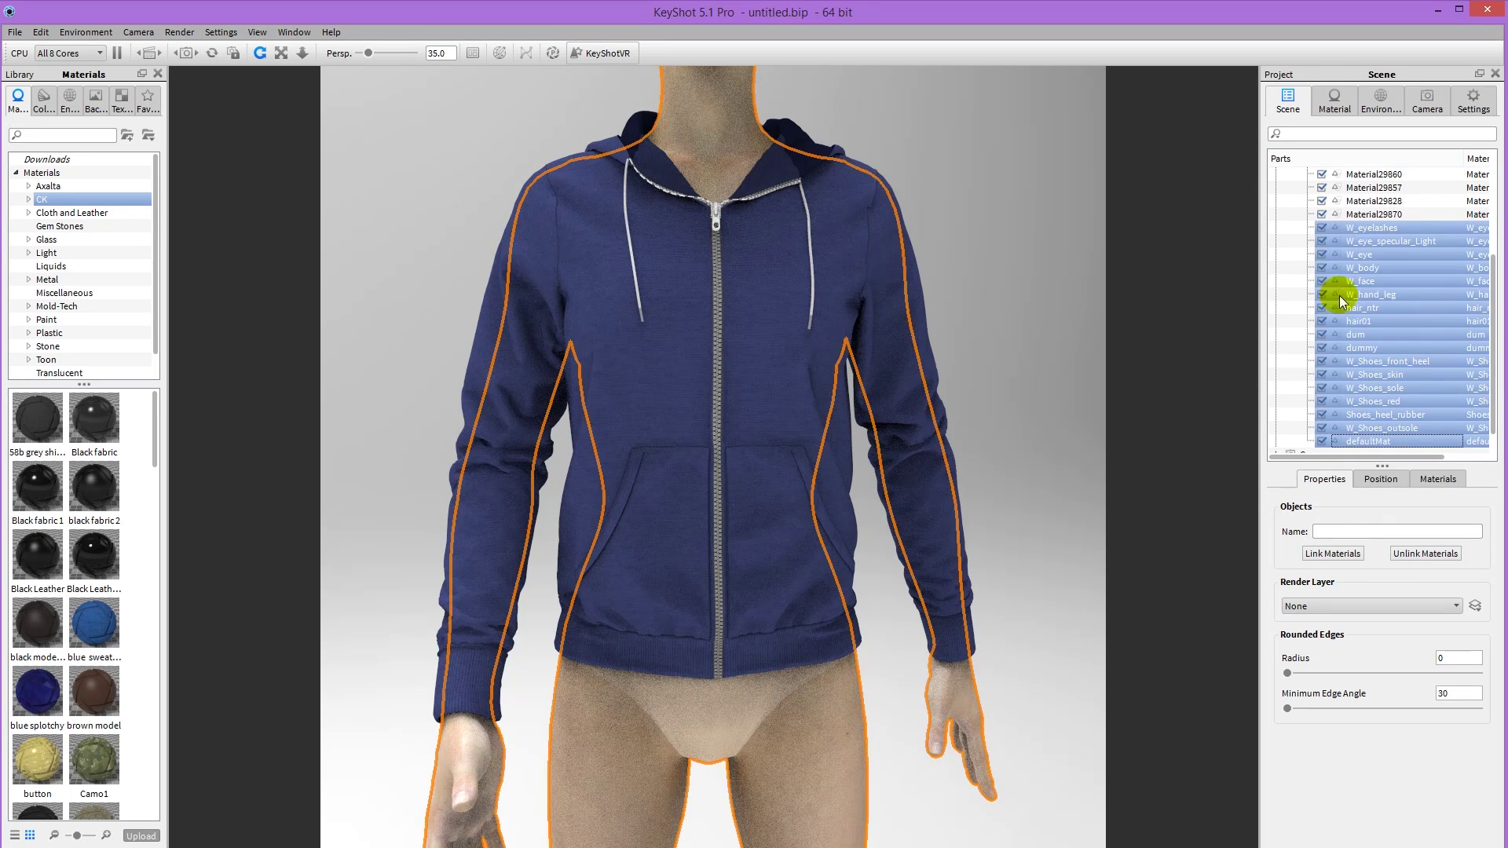
Add the selected parts to a new group named model.
right_click(1370, 229)
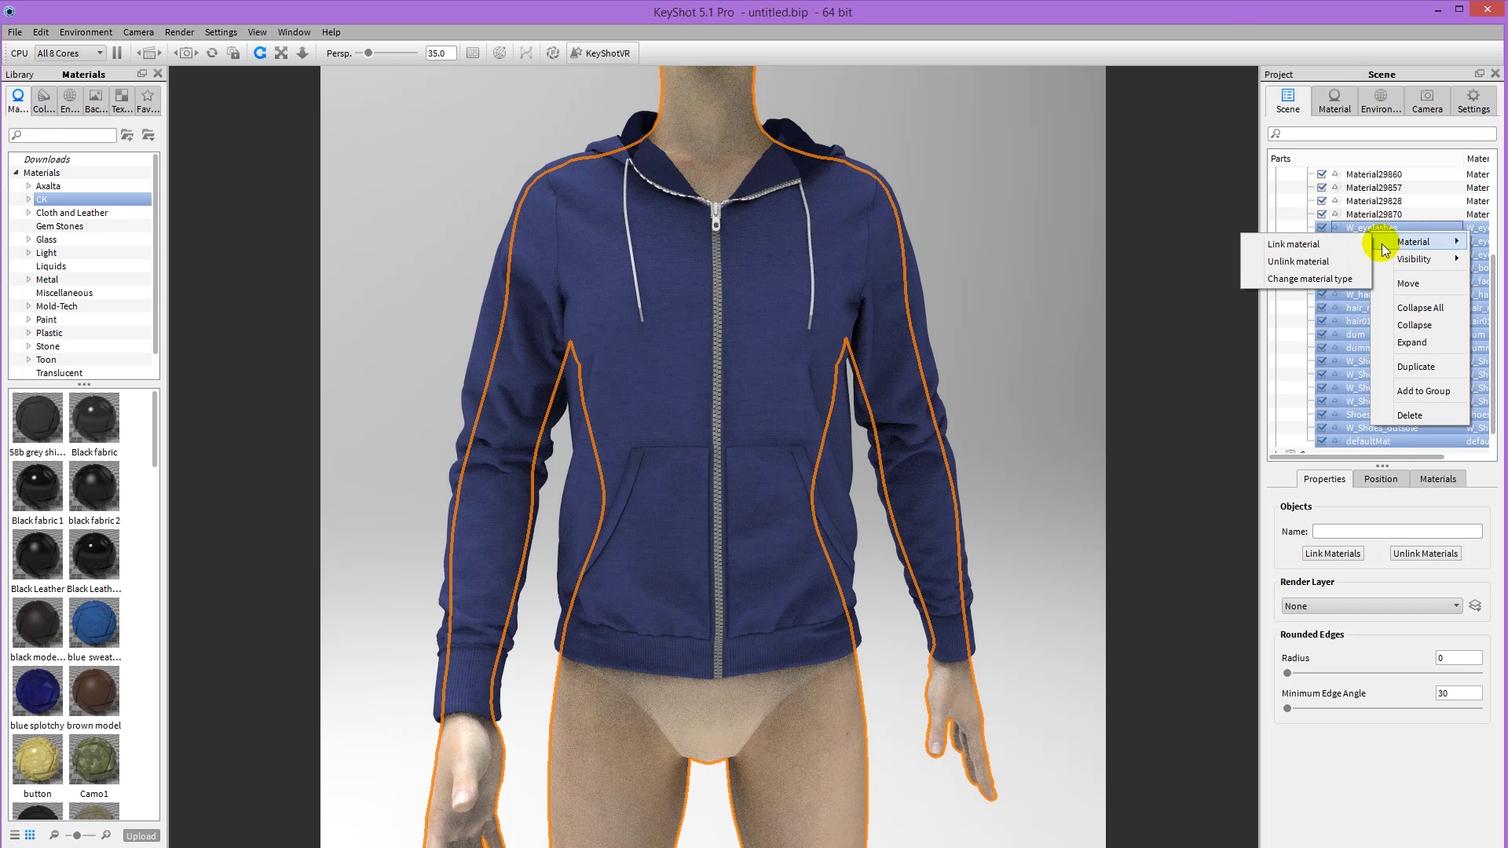
click(1424, 391)
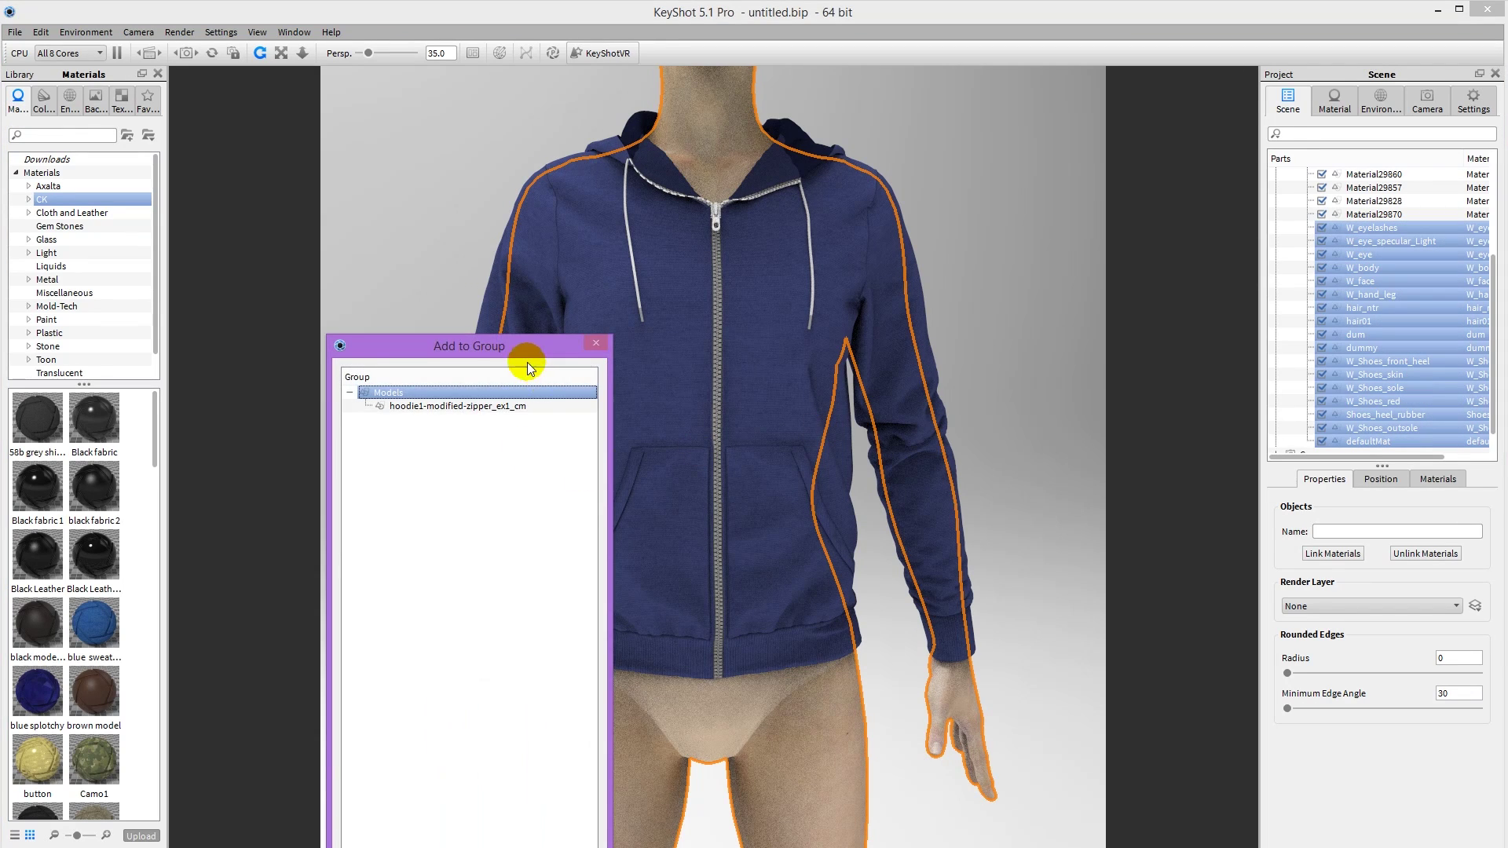
drag(528, 354, 691, 161)
click(531, 698)
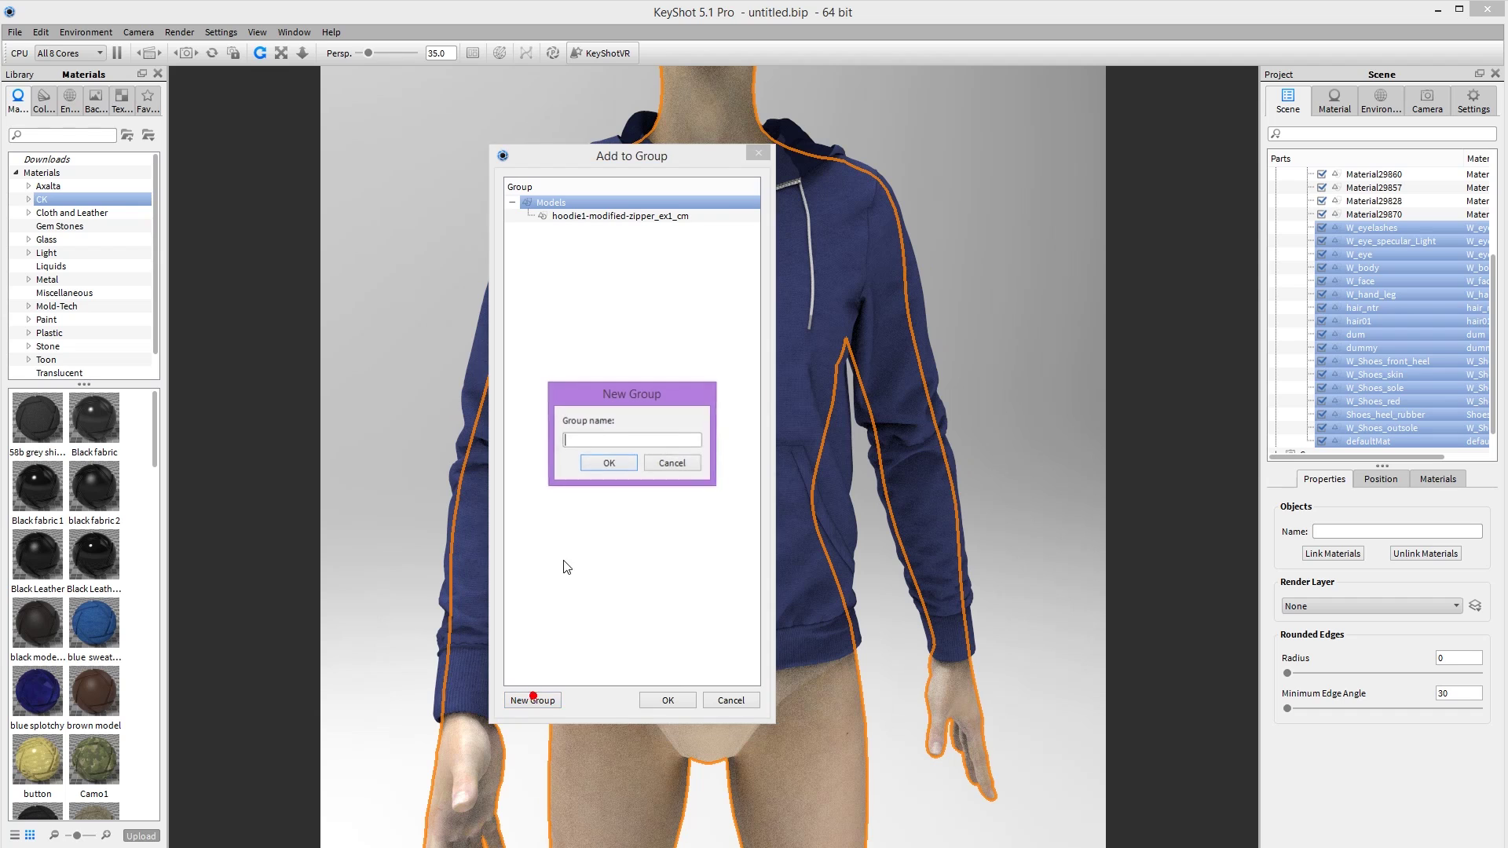
click(614, 461)
click(672, 699)
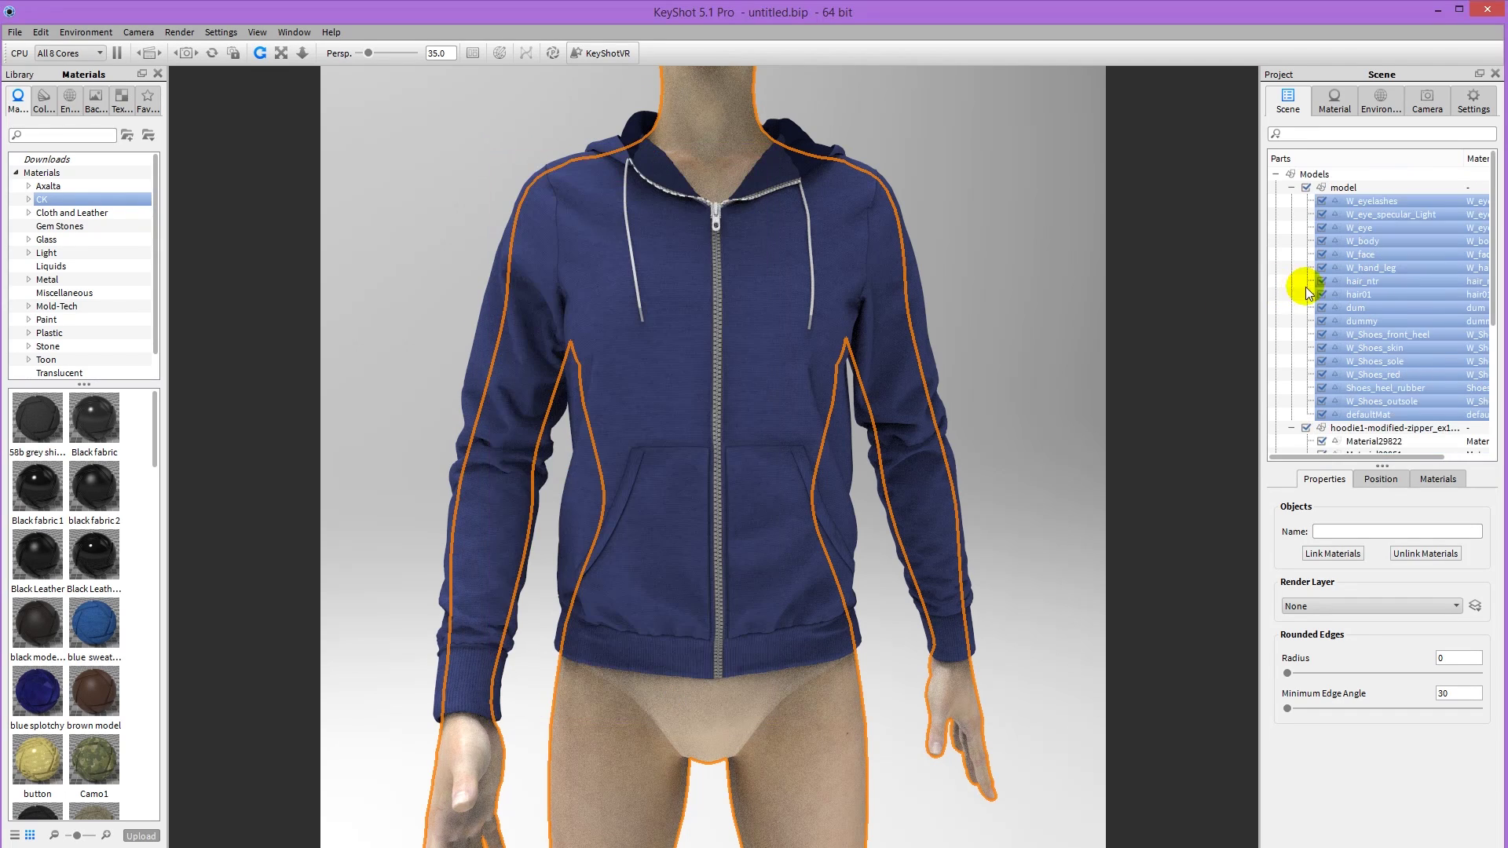
Collapse the model group, toggle its visibility to check it, and select it.
click(1291, 187)
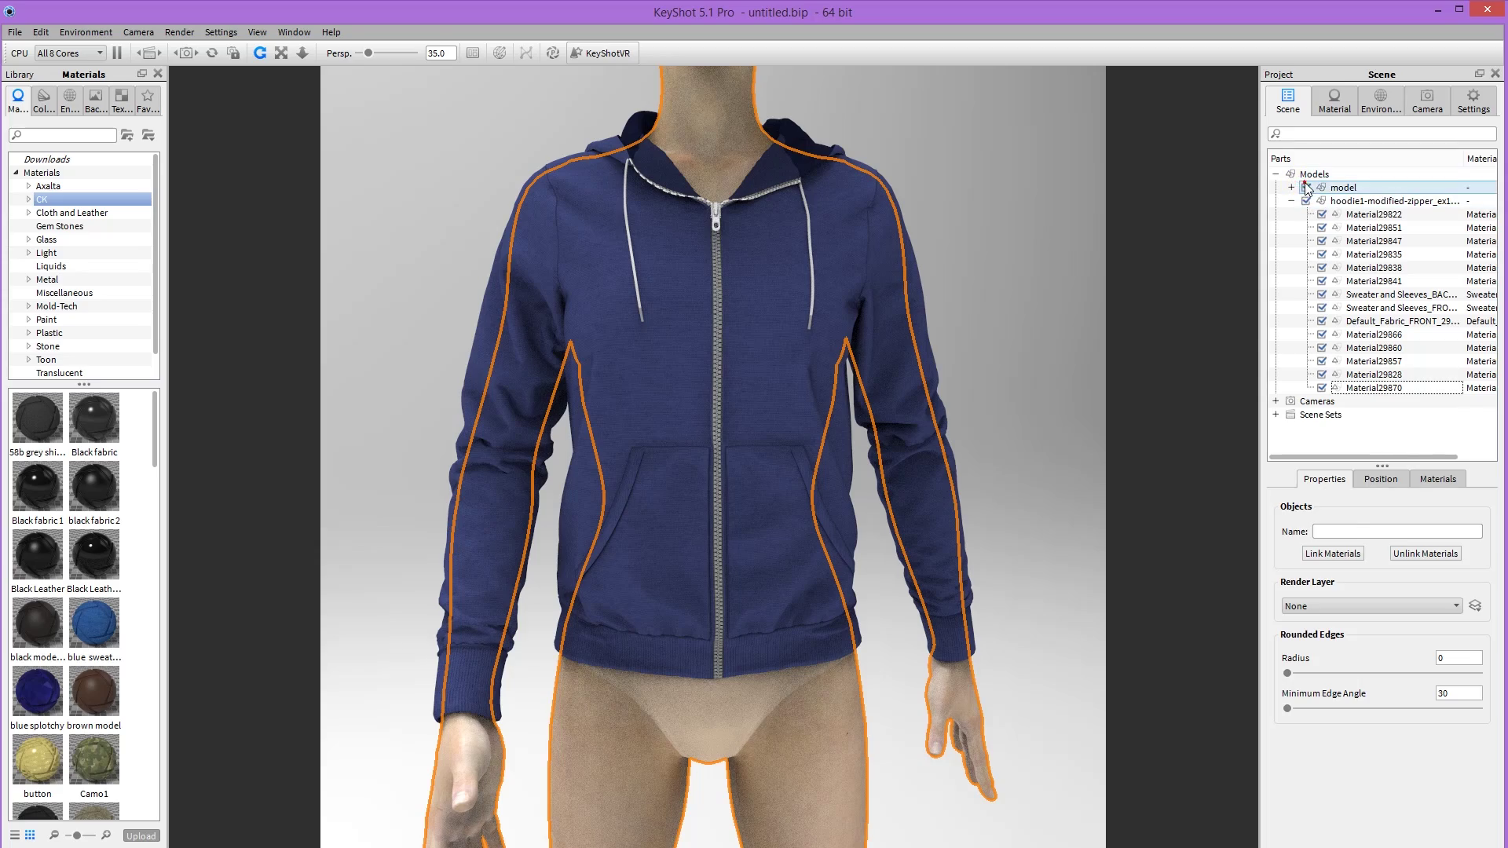
click(1305, 188)
click(1305, 188)
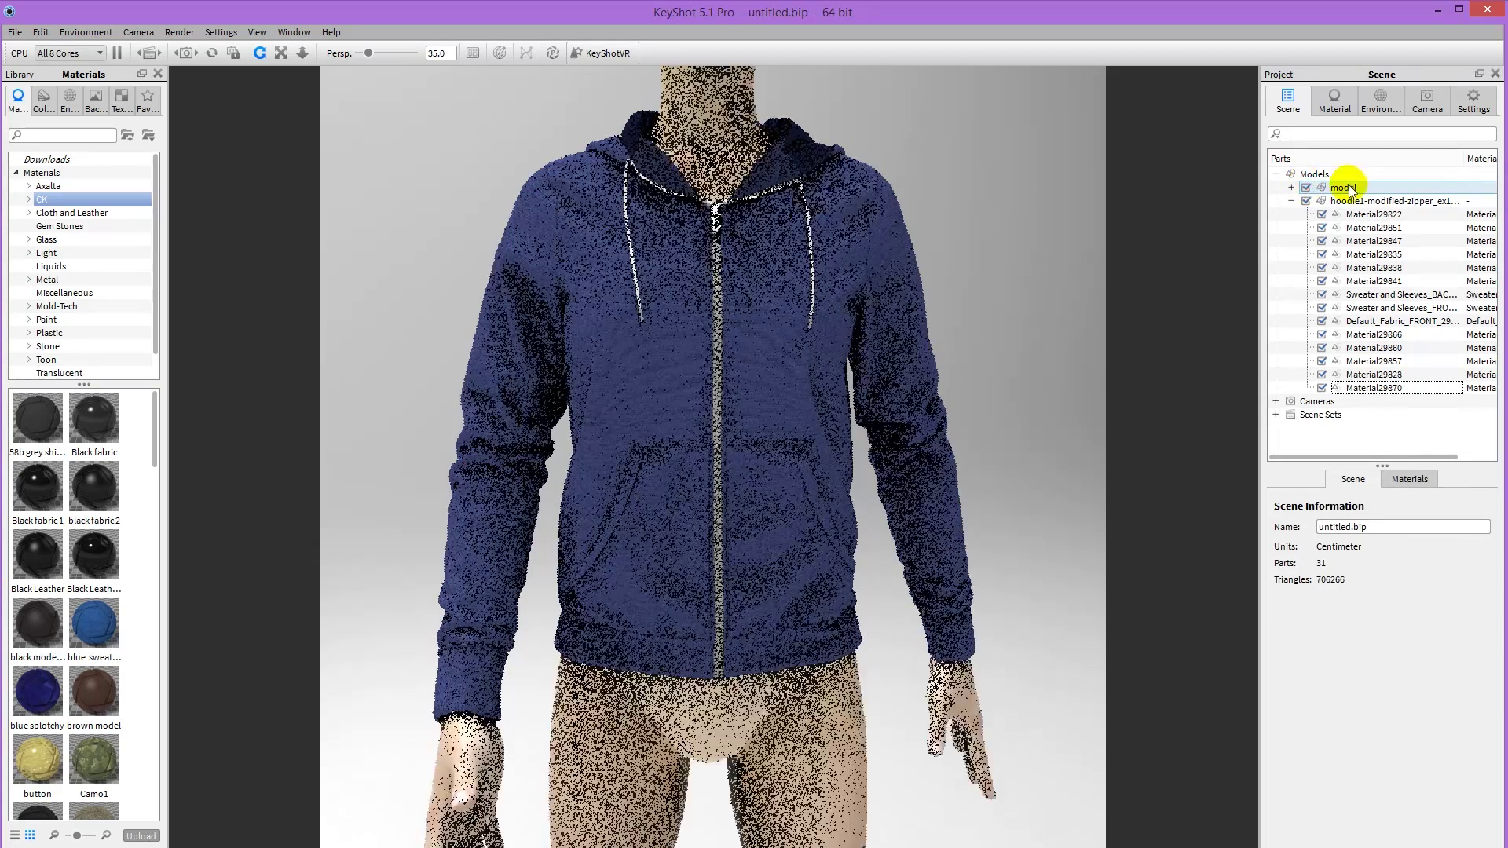
click(1343, 187)
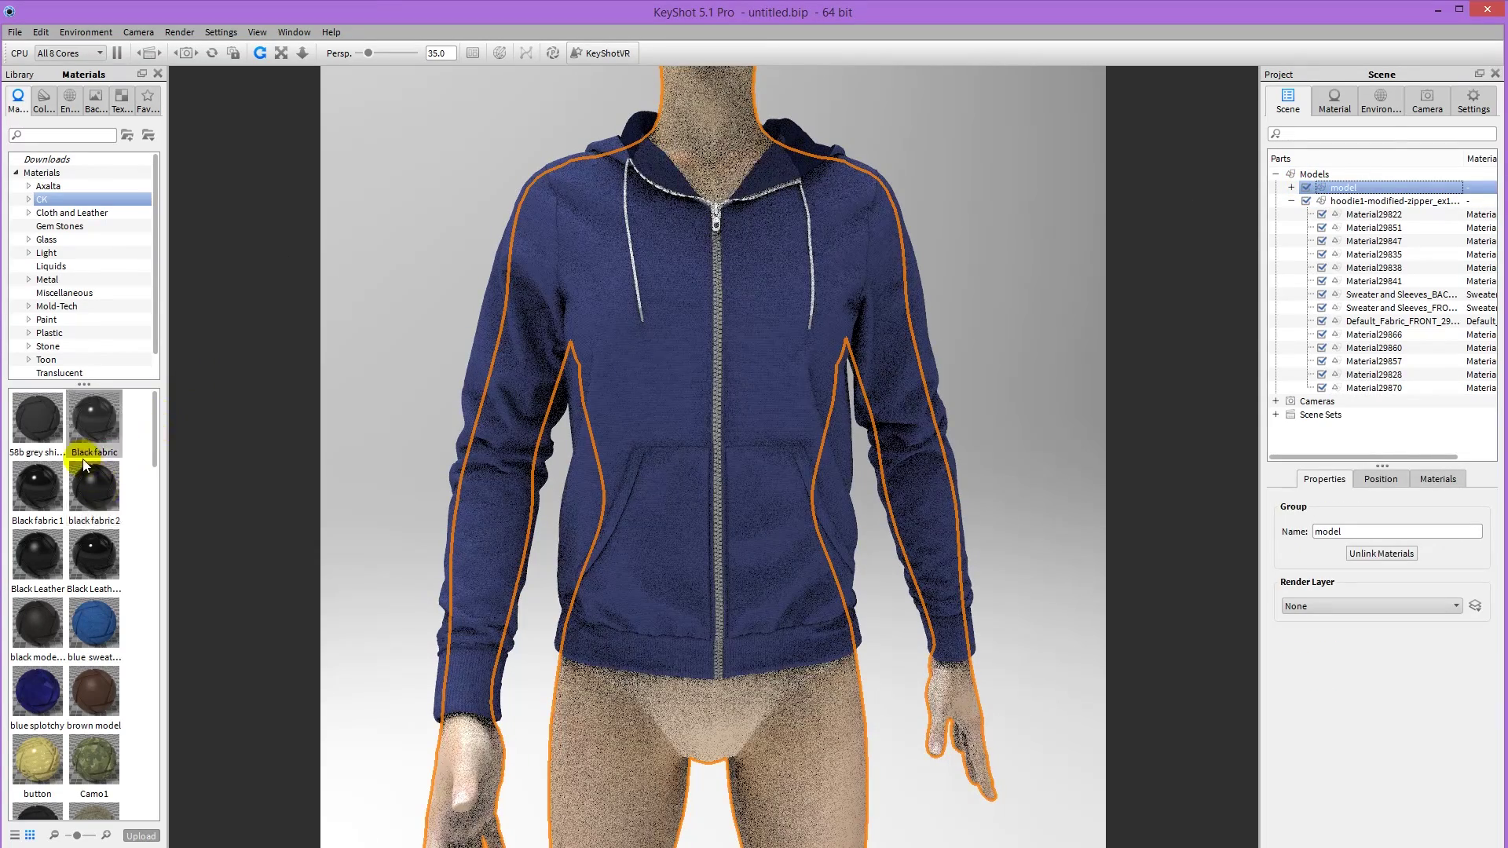
Apply black fabric 2 to the mannequin and set its diffuse to pale lavender-blue, hue 234°.
drag(96, 503, 1374, 187)
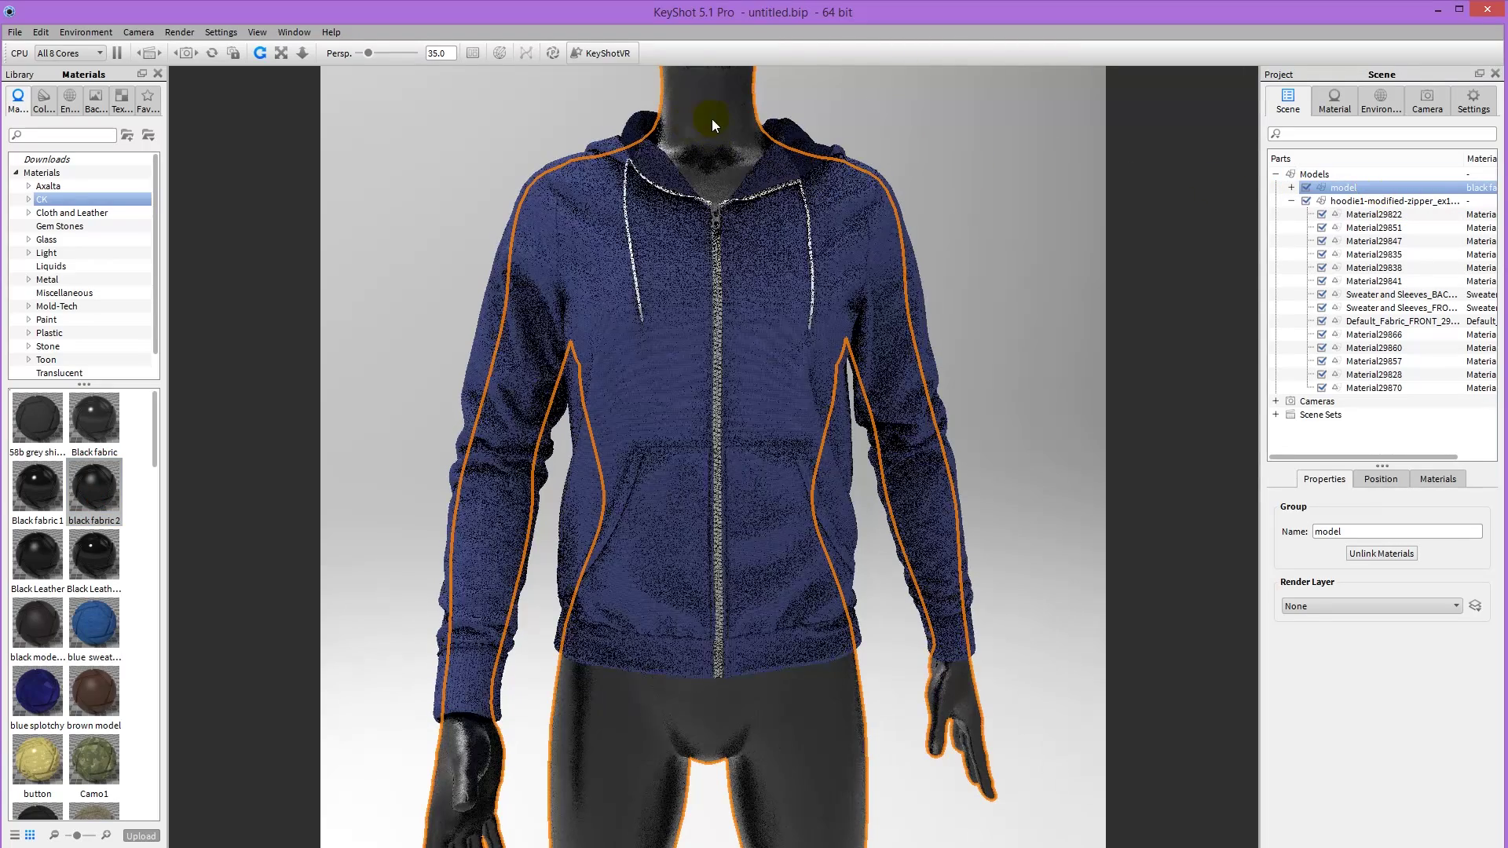
double_click(712, 119)
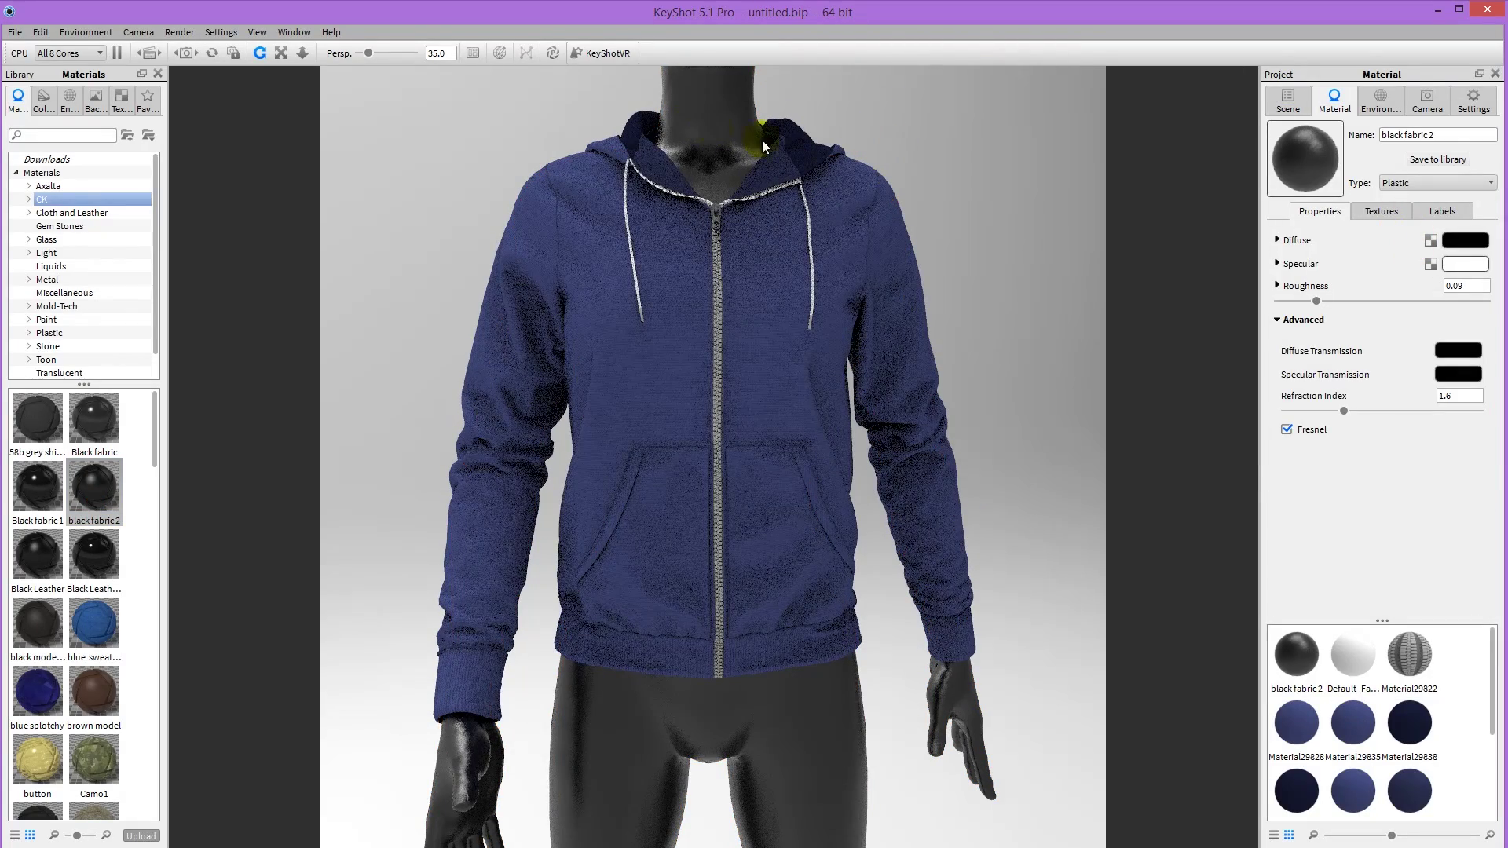
click(1454, 241)
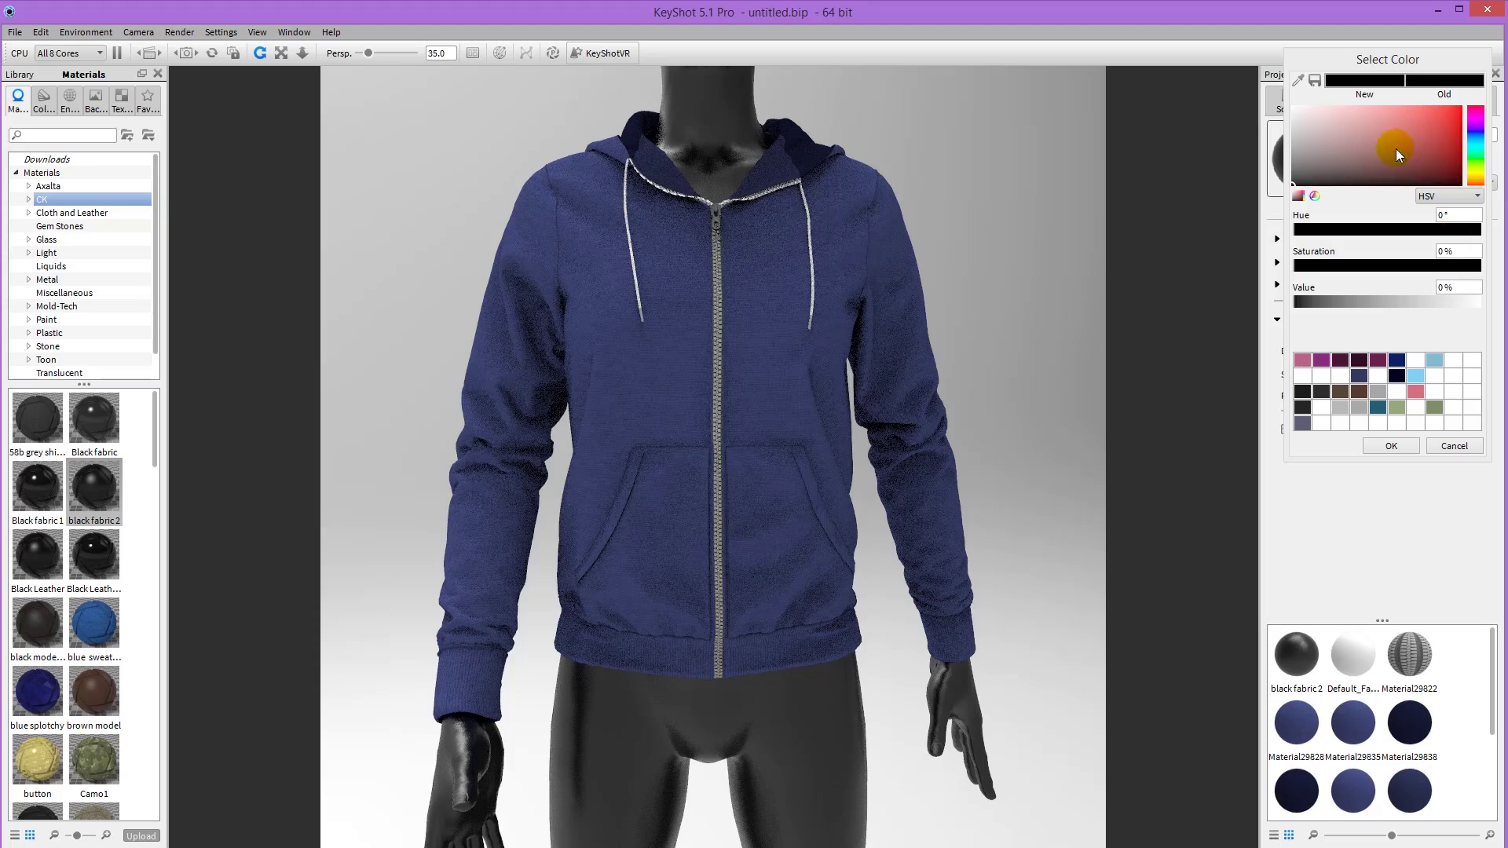
click(1341, 121)
click(1475, 131)
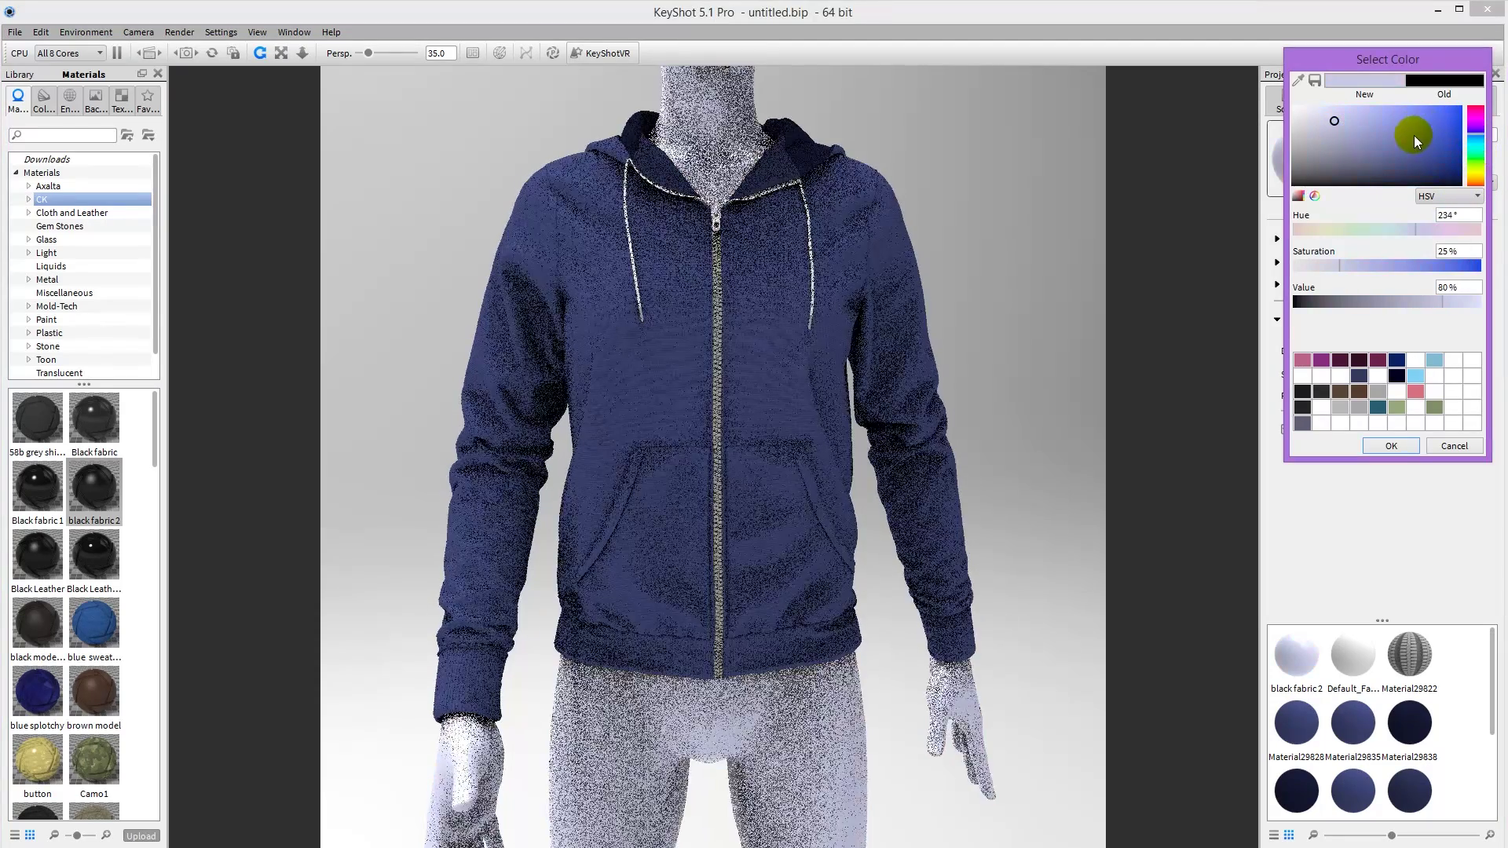
Confirm the lavender diffuse colour, return to the Scene list, and expand the model group.
click(1406, 446)
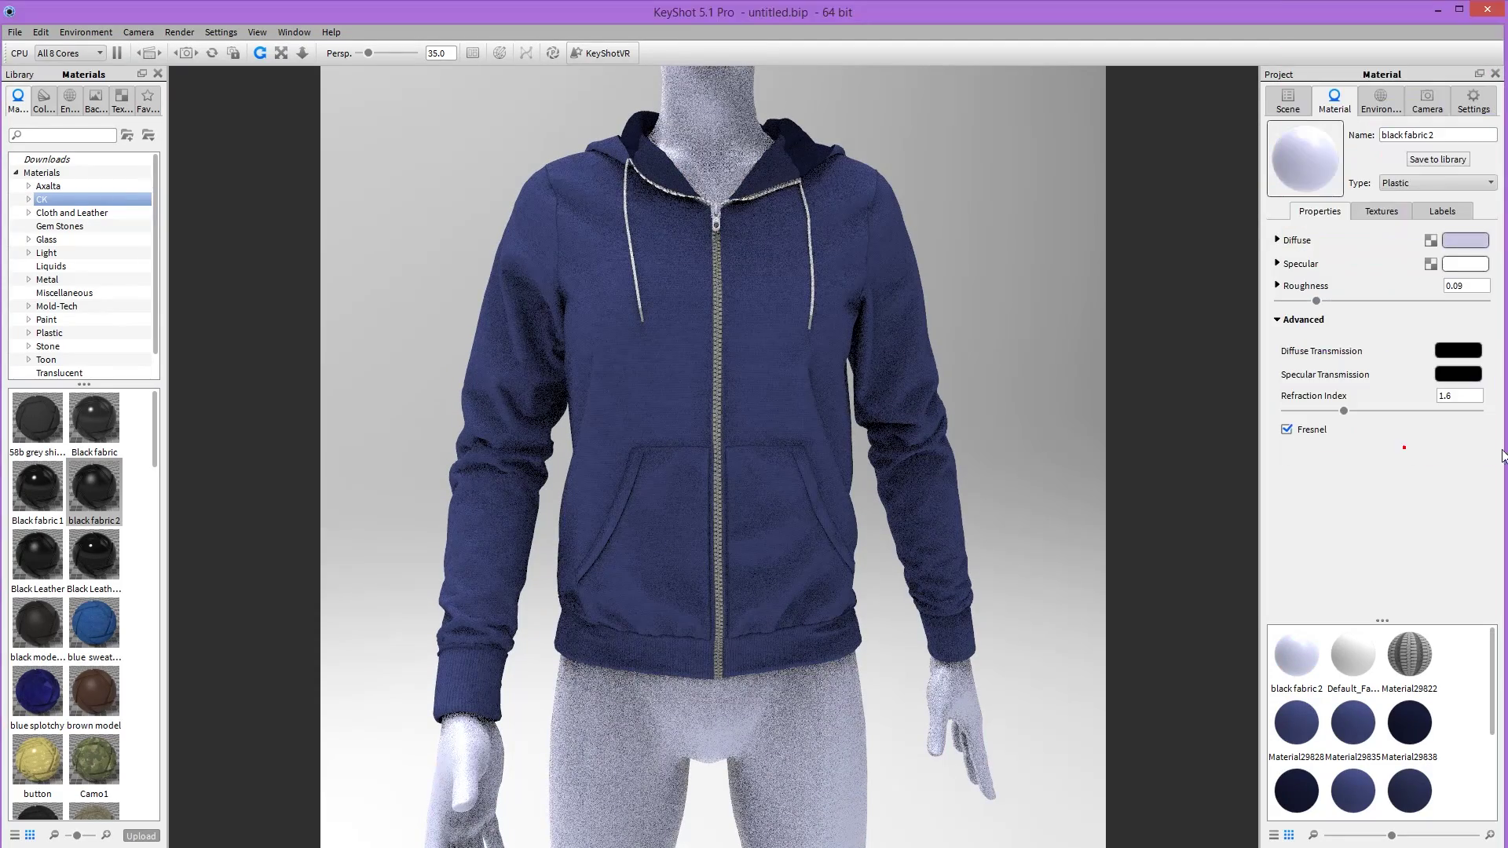
click(1298, 105)
click(1305, 187)
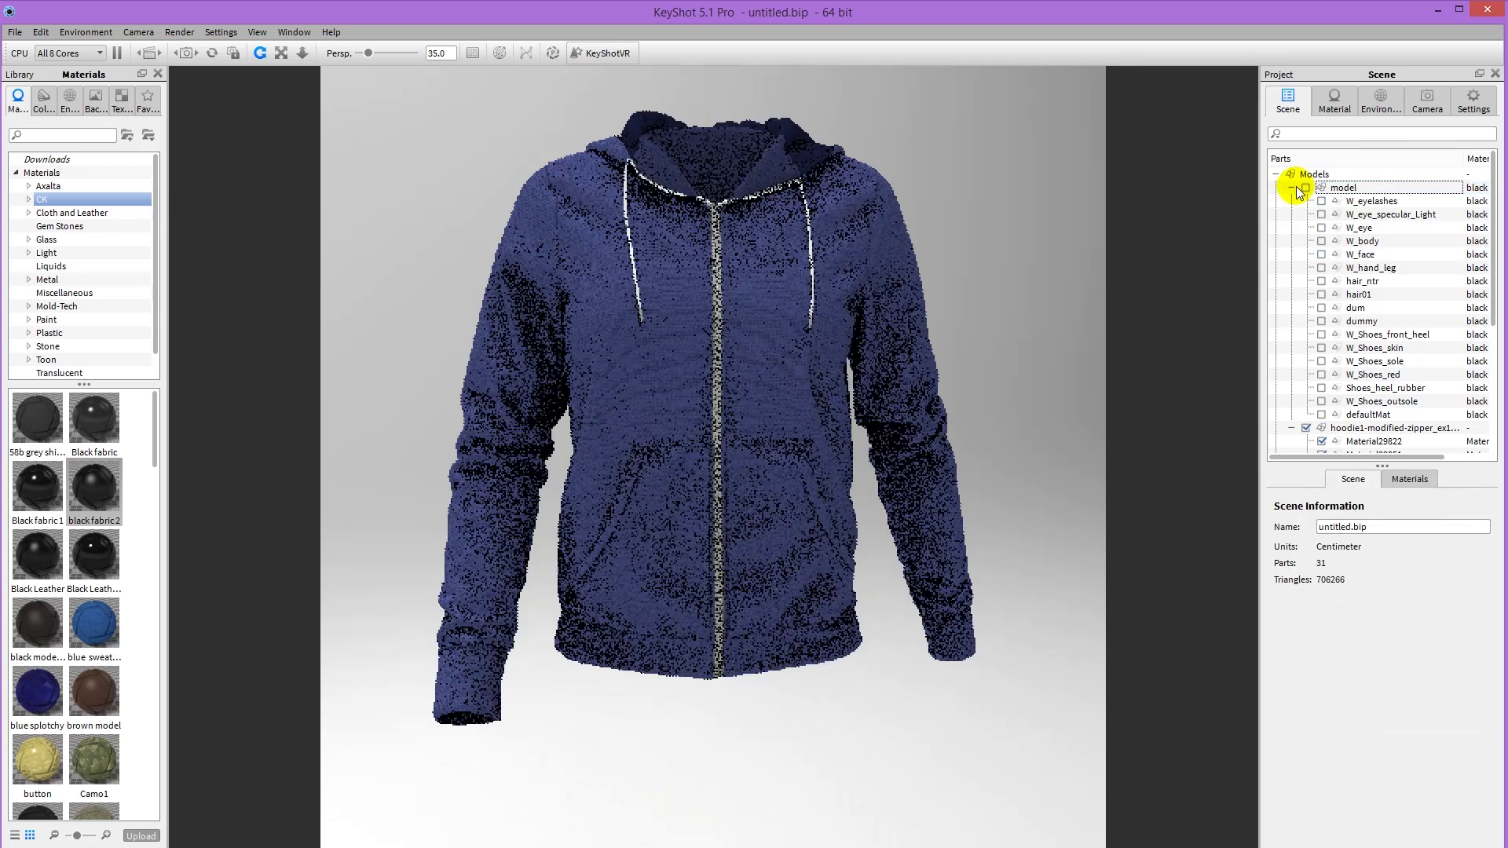
click(1293, 188)
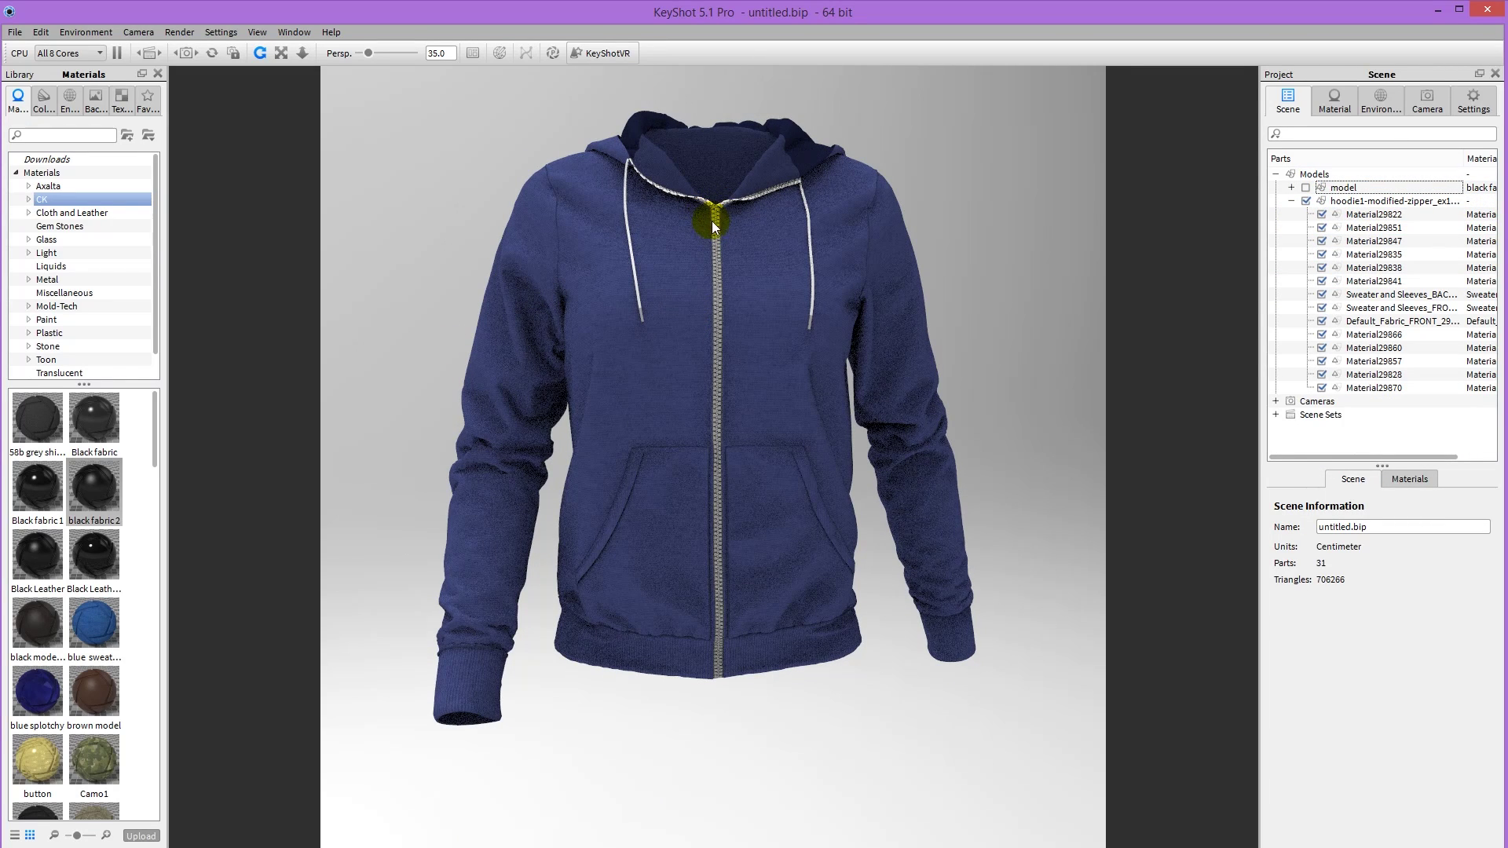
click(1305, 187)
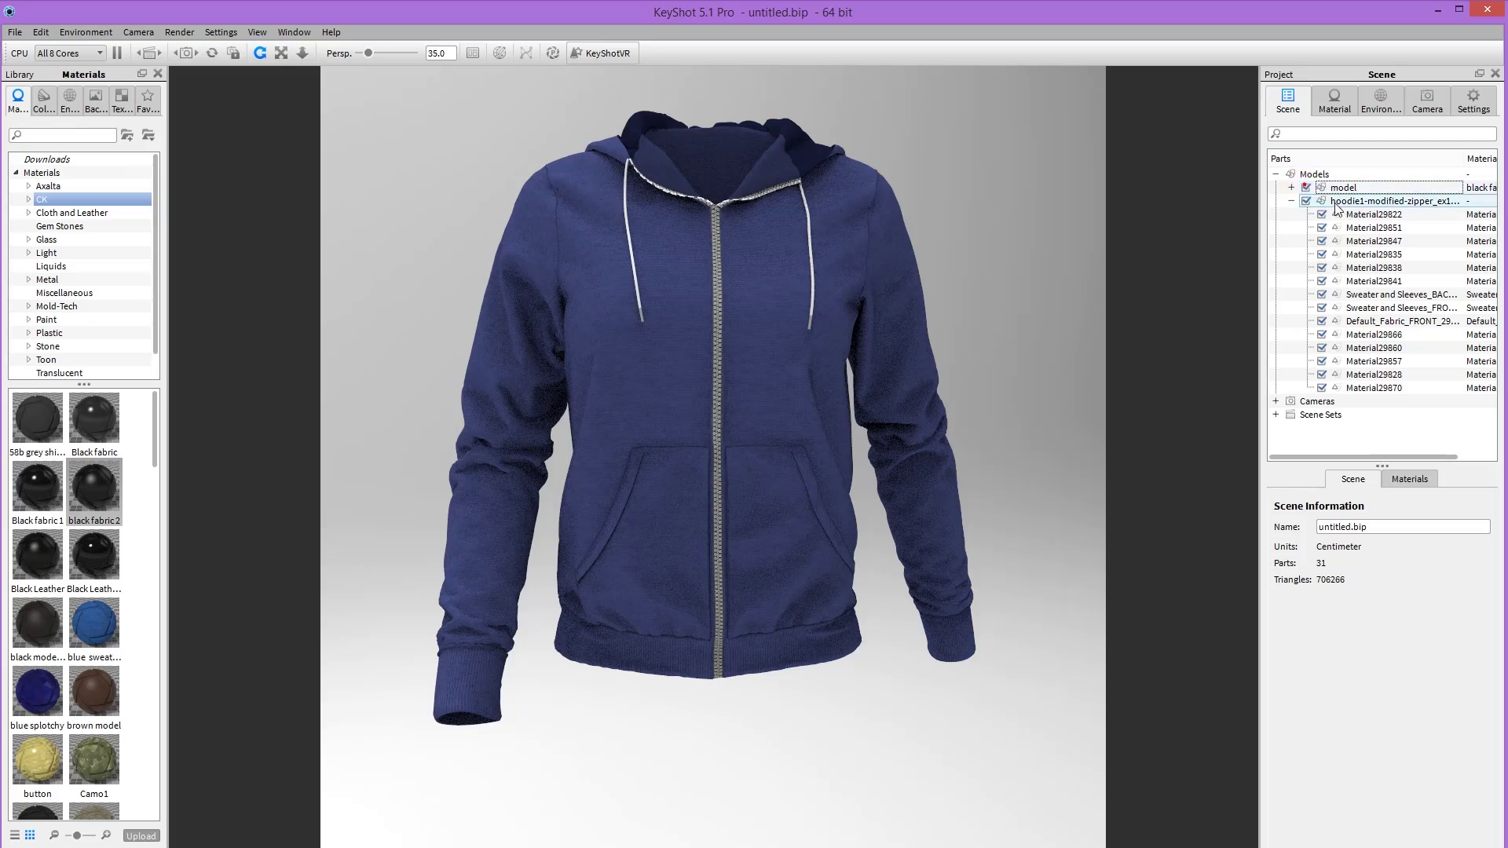
click(1290, 187)
Move the defaultMat zipper pull into the hoodie model, then hide and collapse the mannequin group.
click(1367, 414)
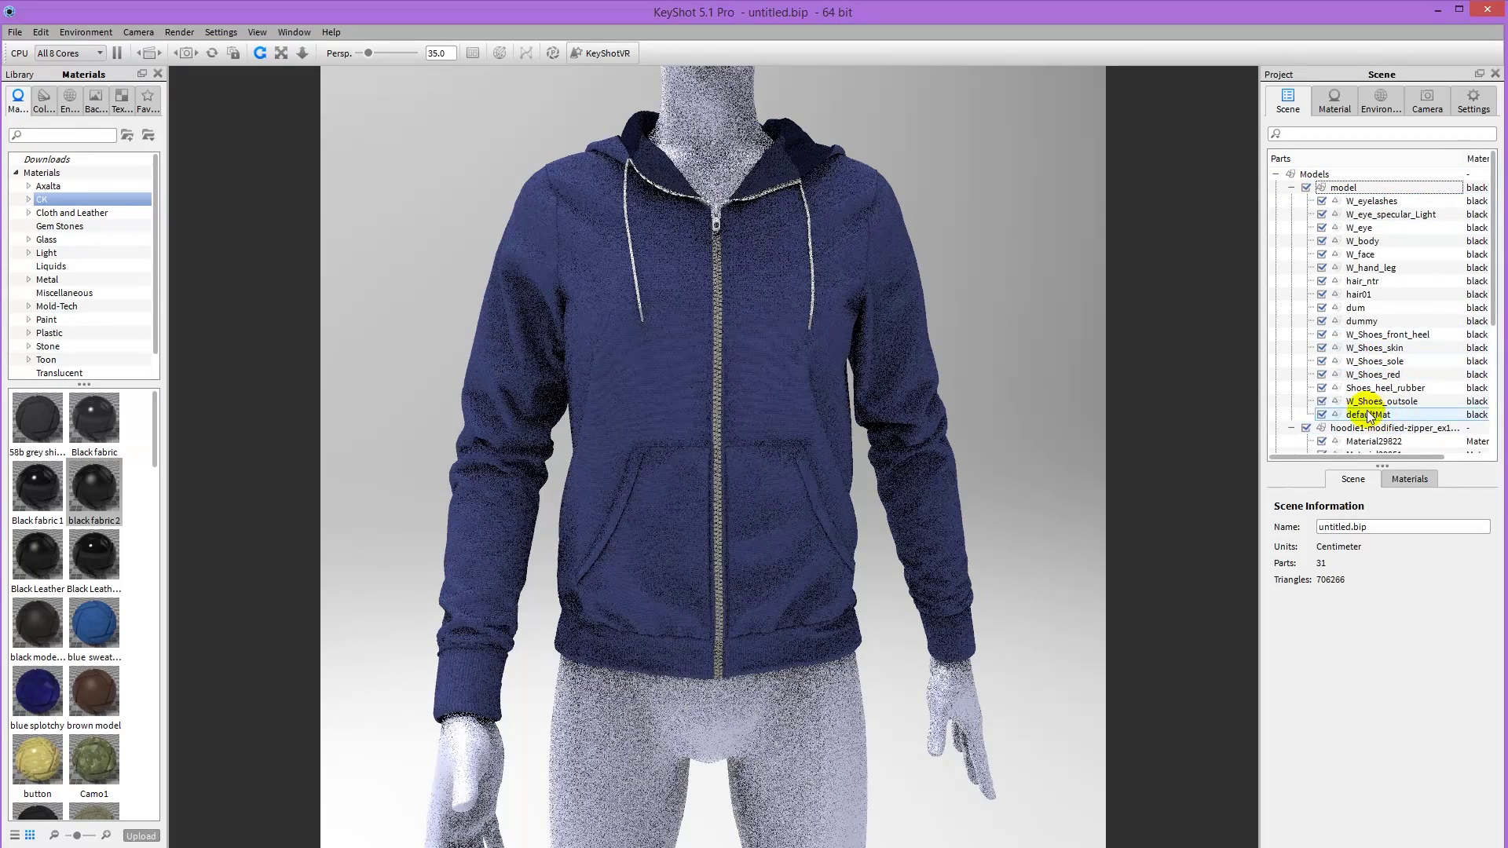
click(1321, 415)
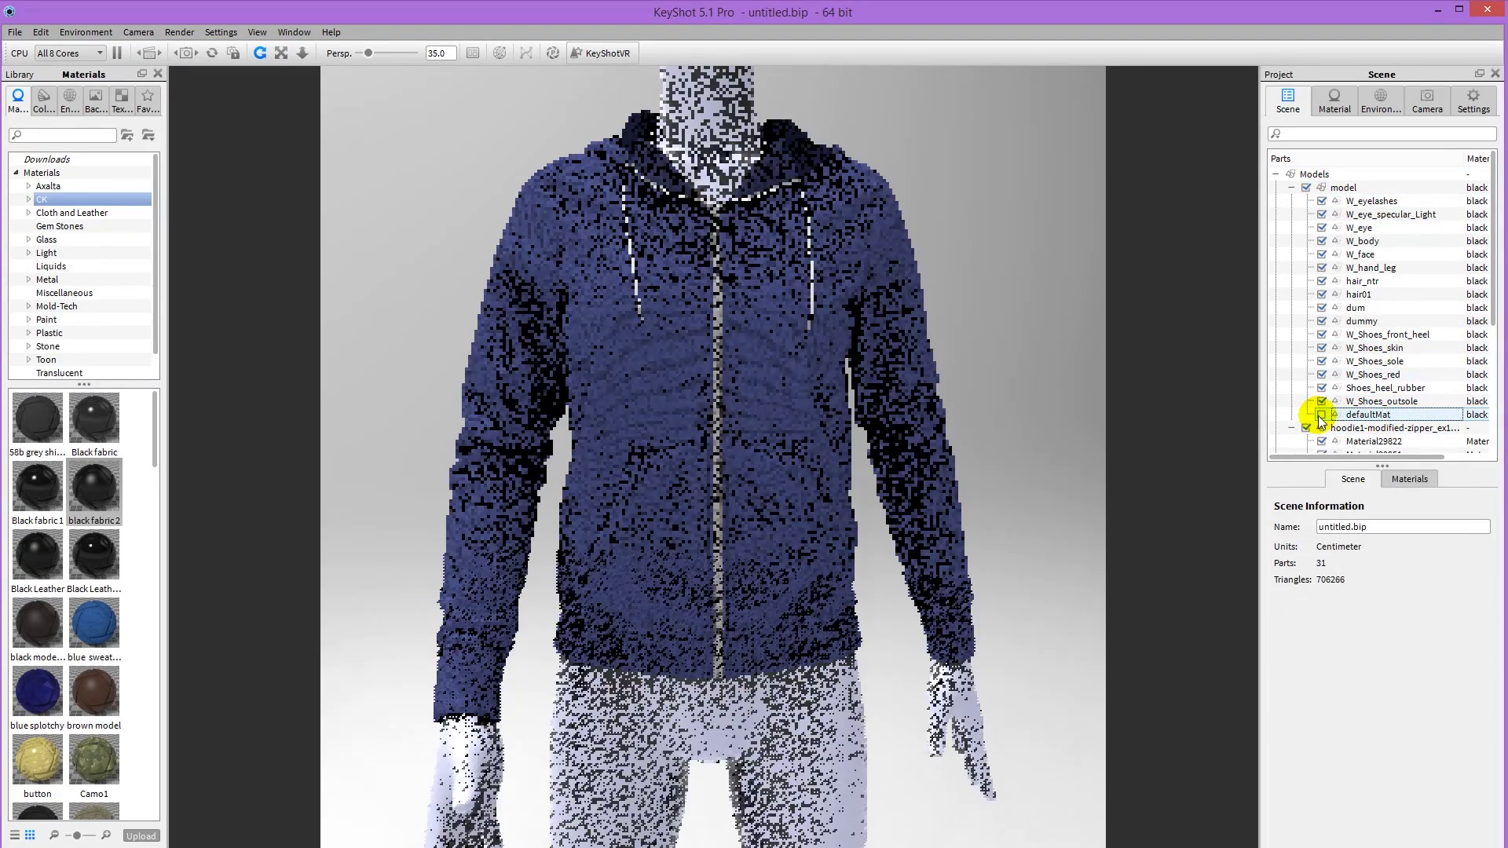
click(1322, 415)
click(1363, 415)
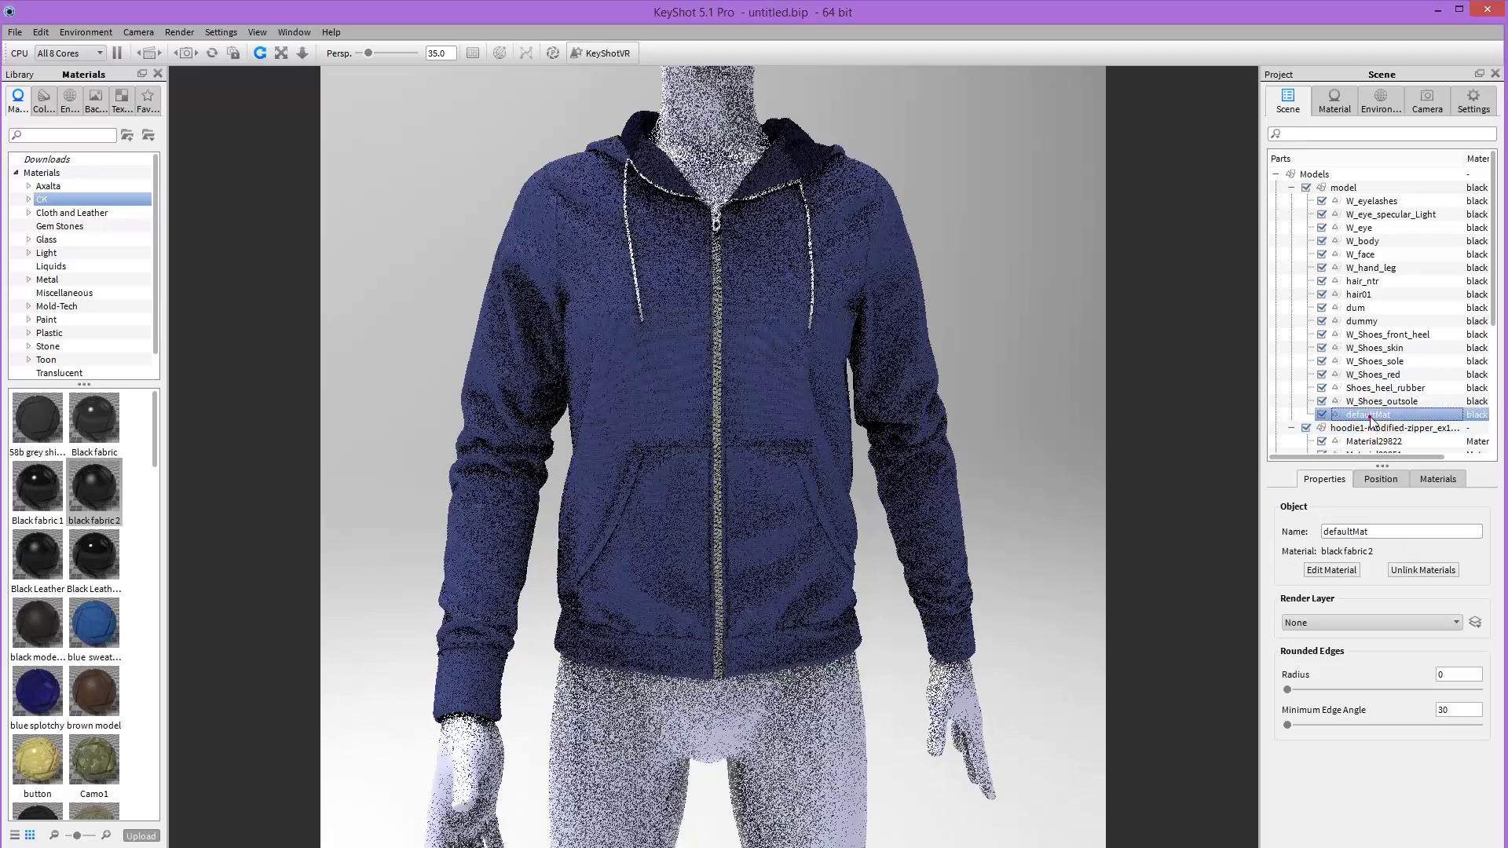
mouse_move(1363, 420)
mouse_down()
mouse_move(1366, 442)
mouse_move(1365, 429)
mouse_up()
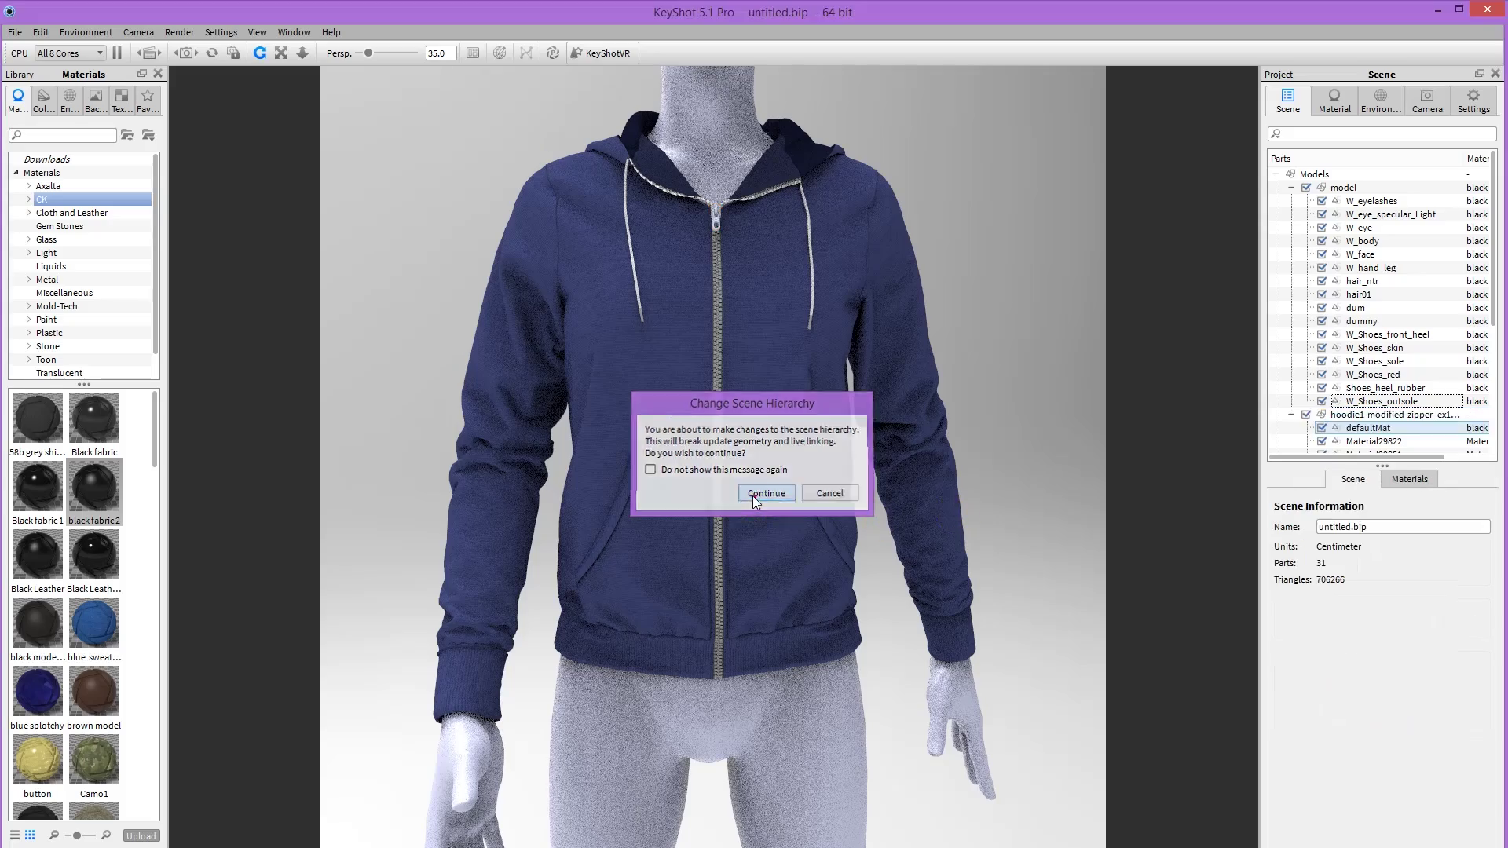
click(752, 497)
click(1305, 187)
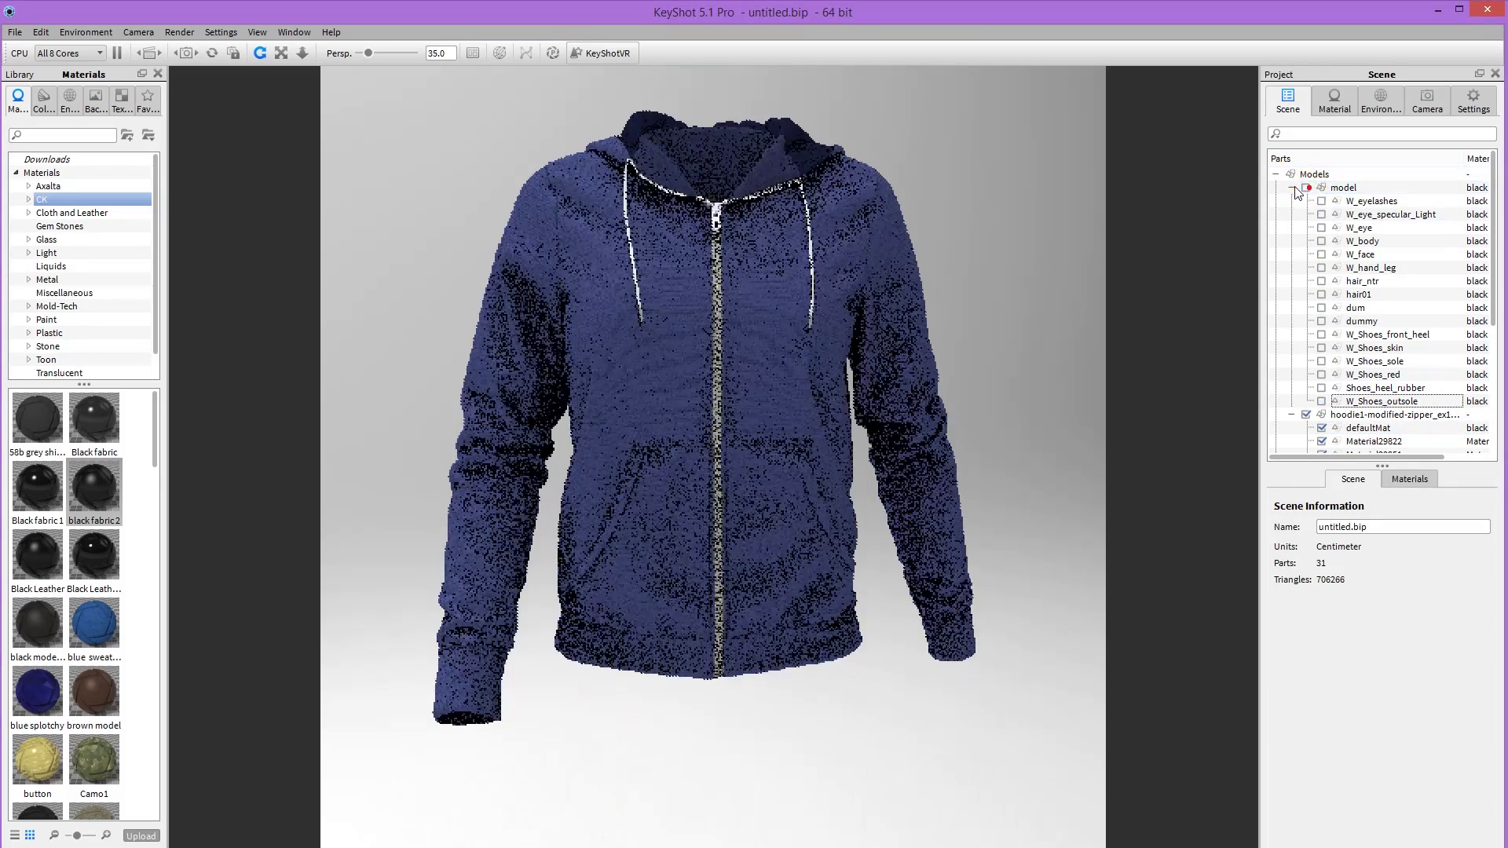
click(1291, 187)
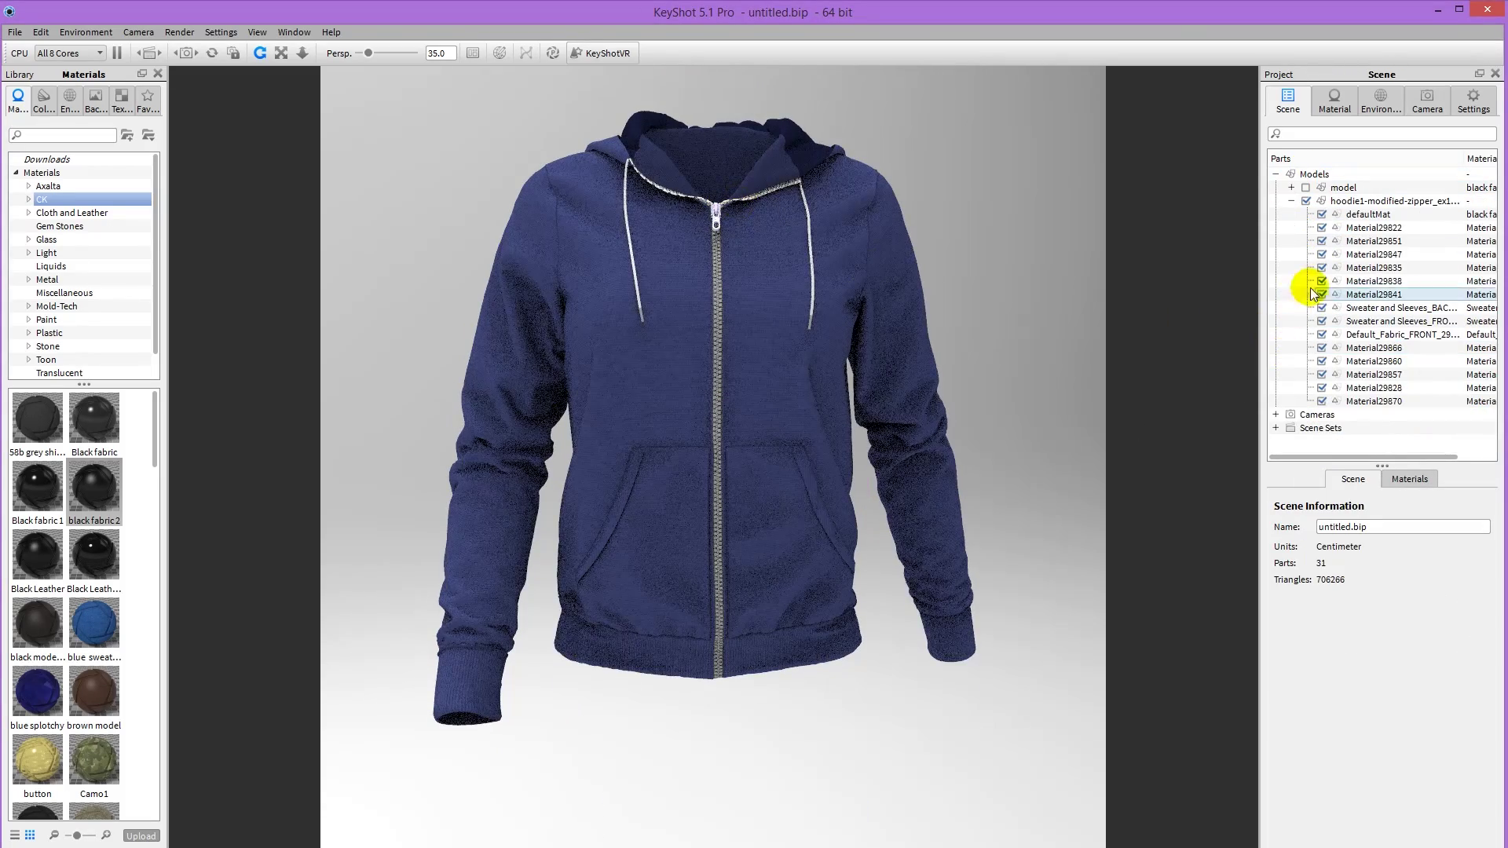
Zoom onto the collar and zipper and open the zipper's Material29870 for editing.
scroll(846, 364, up, 5)
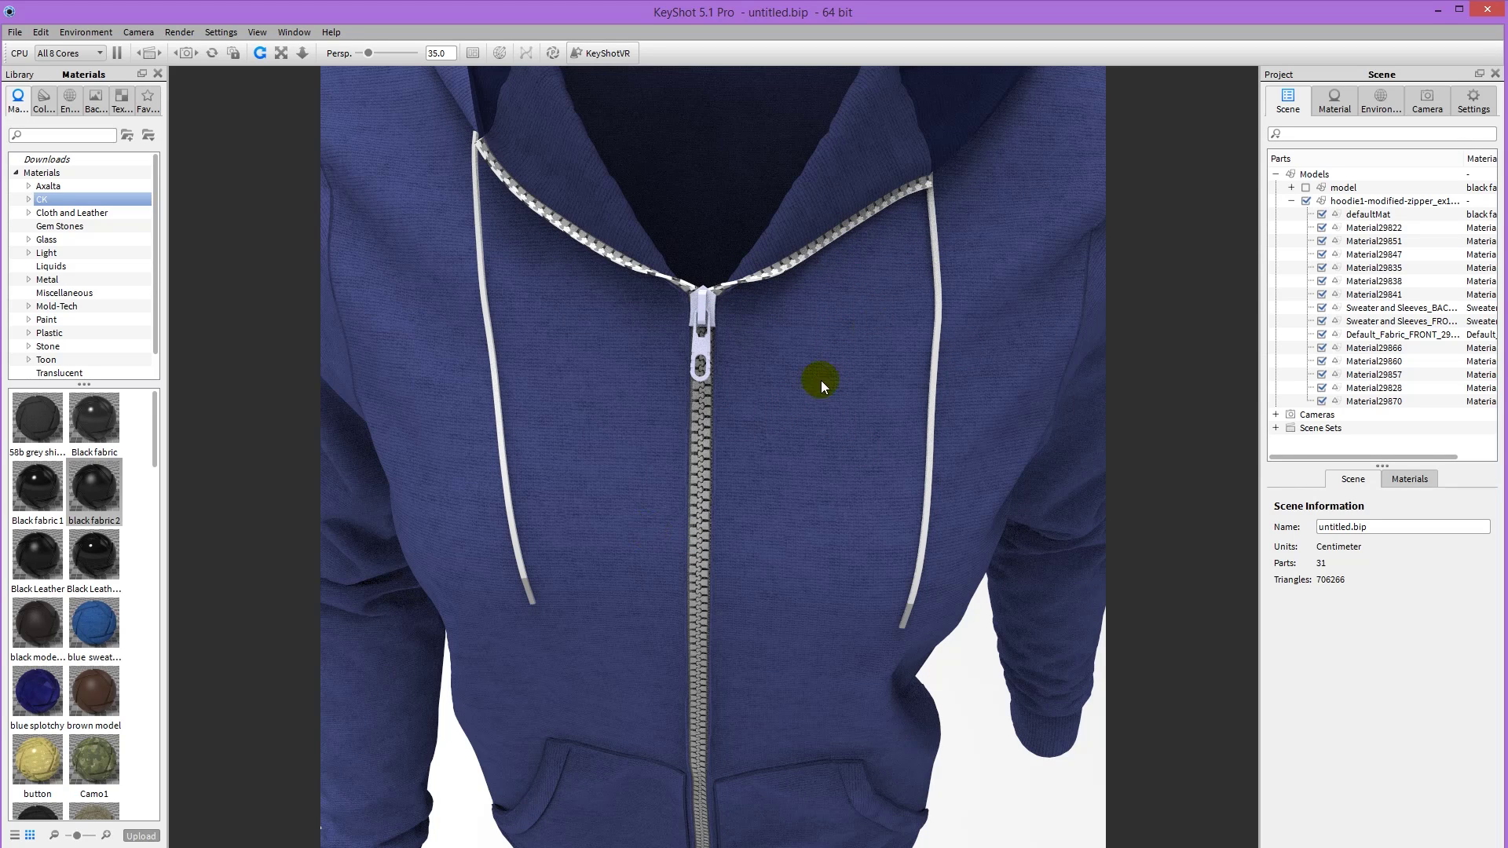
double_click(792, 269)
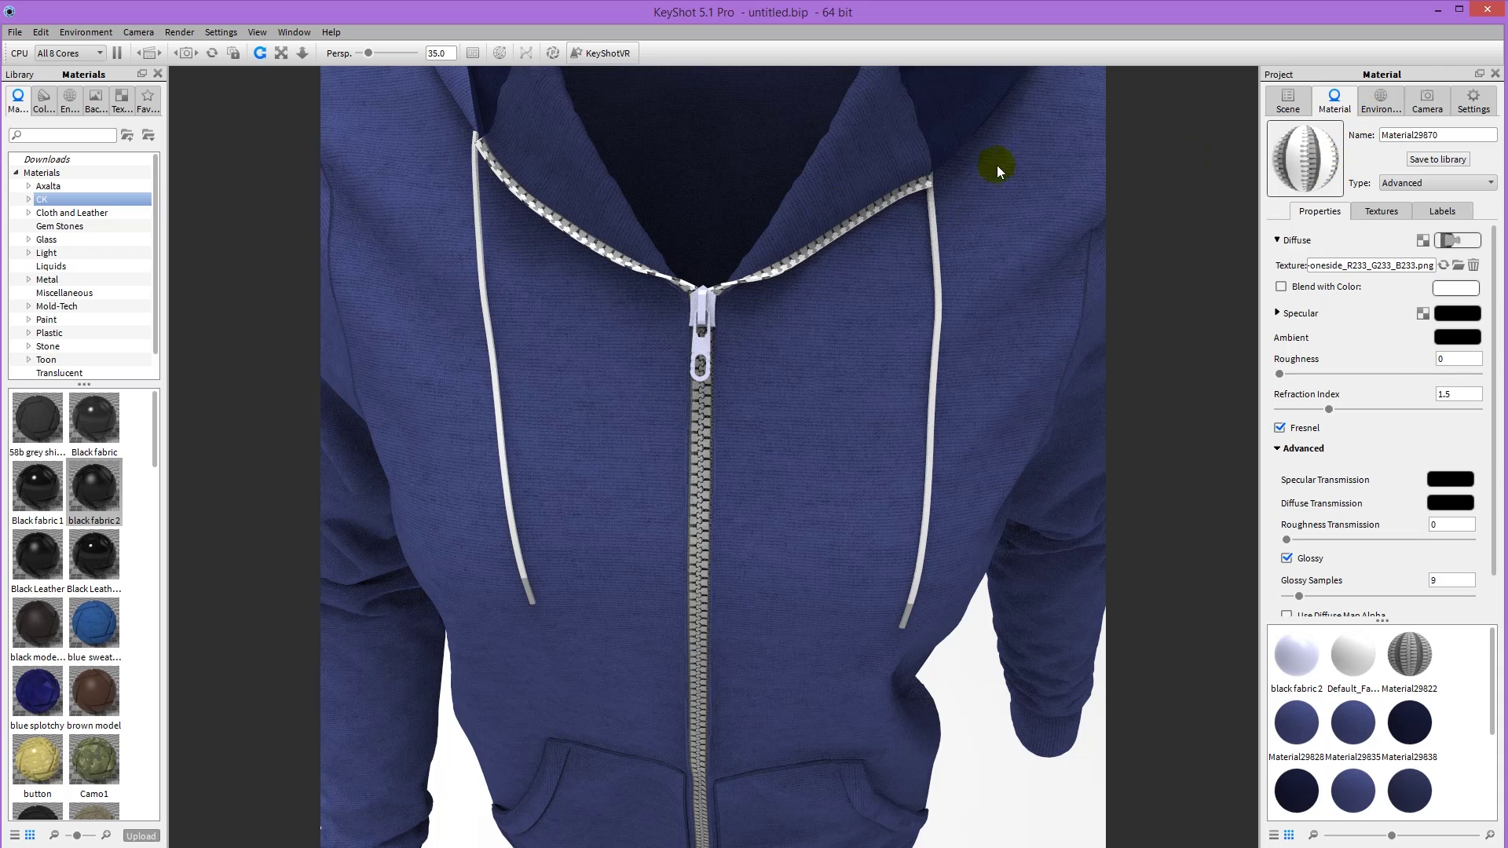
Load the zipper image into the material's Opacity texture slot.
click(1382, 209)
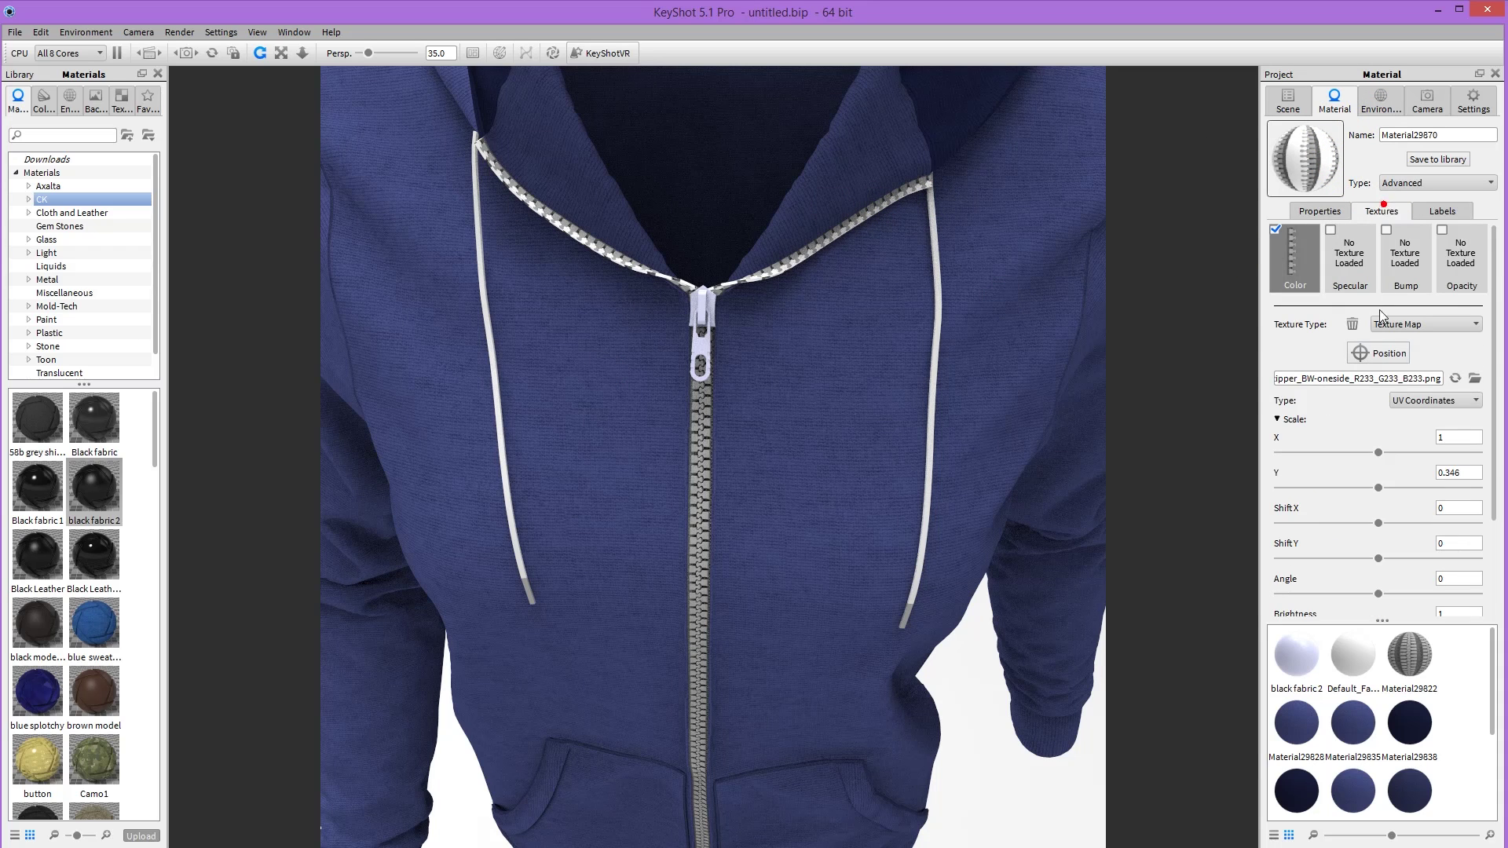
click(1457, 256)
double_click(1457, 258)
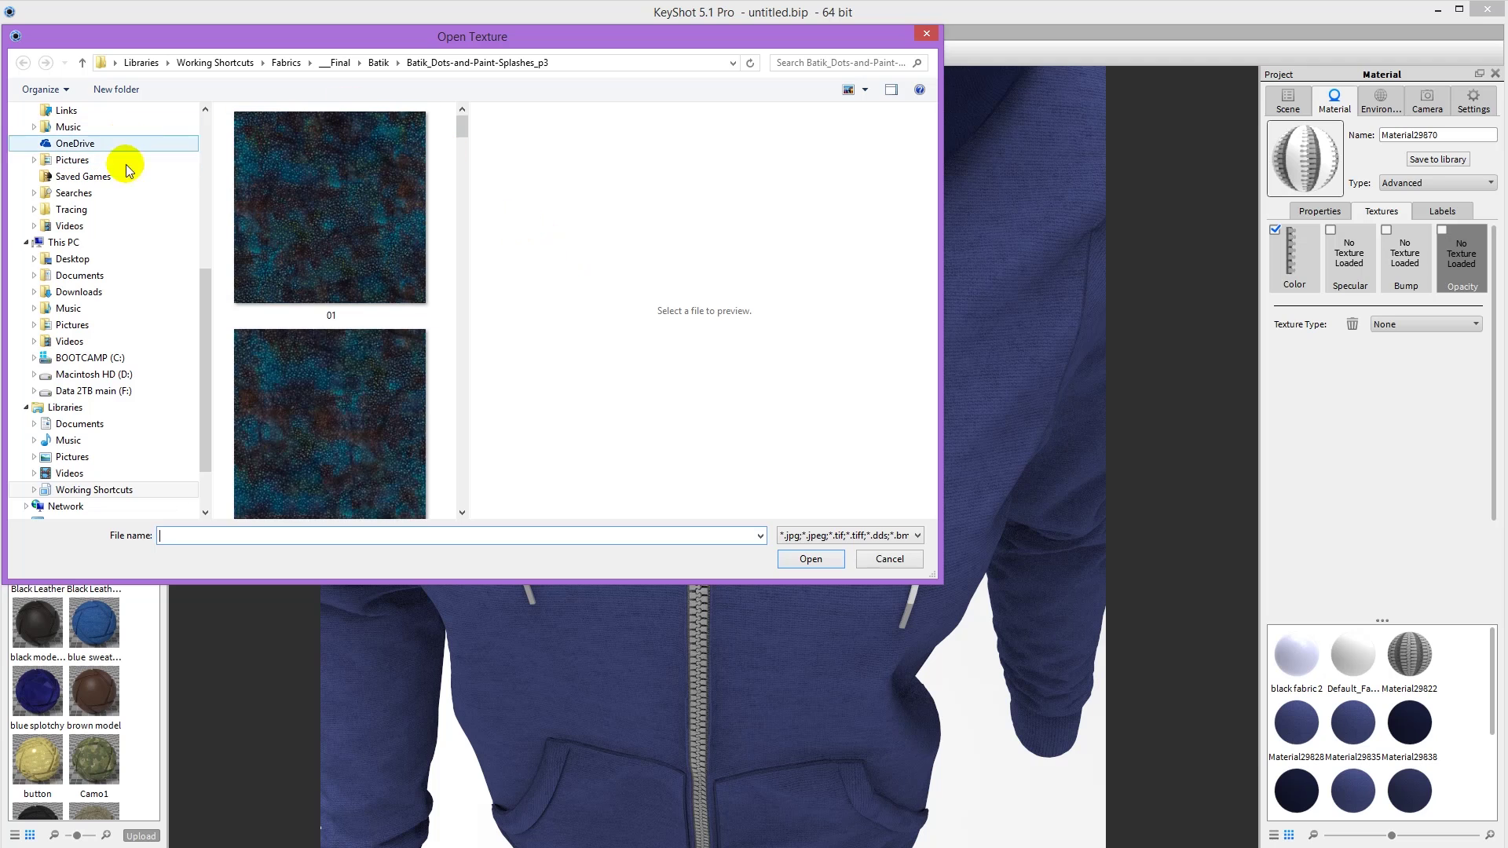
drag(213, 291, 204, 292)
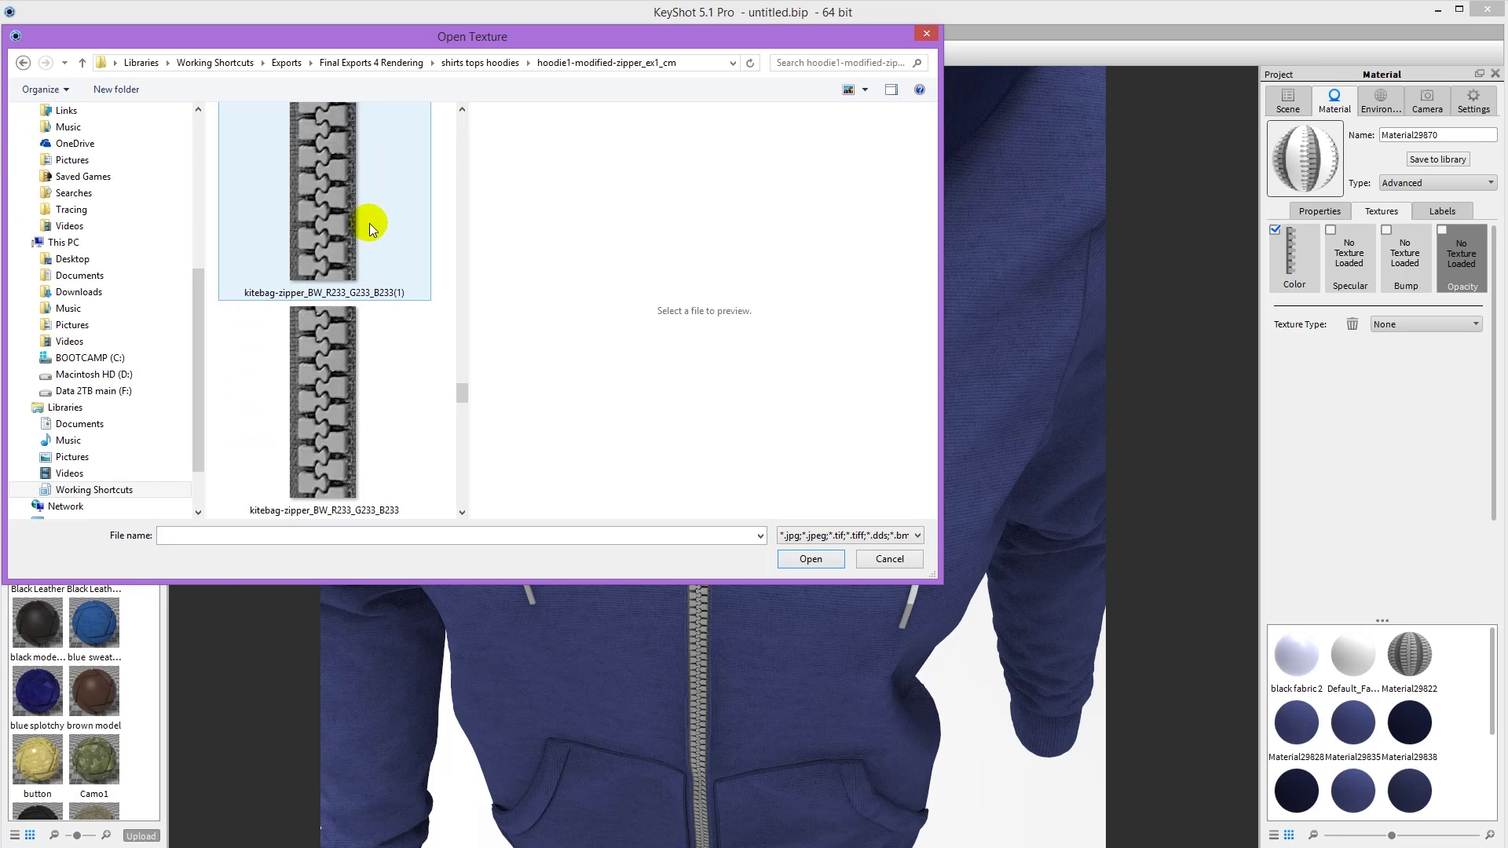
scroll(374, 259, down, 2)
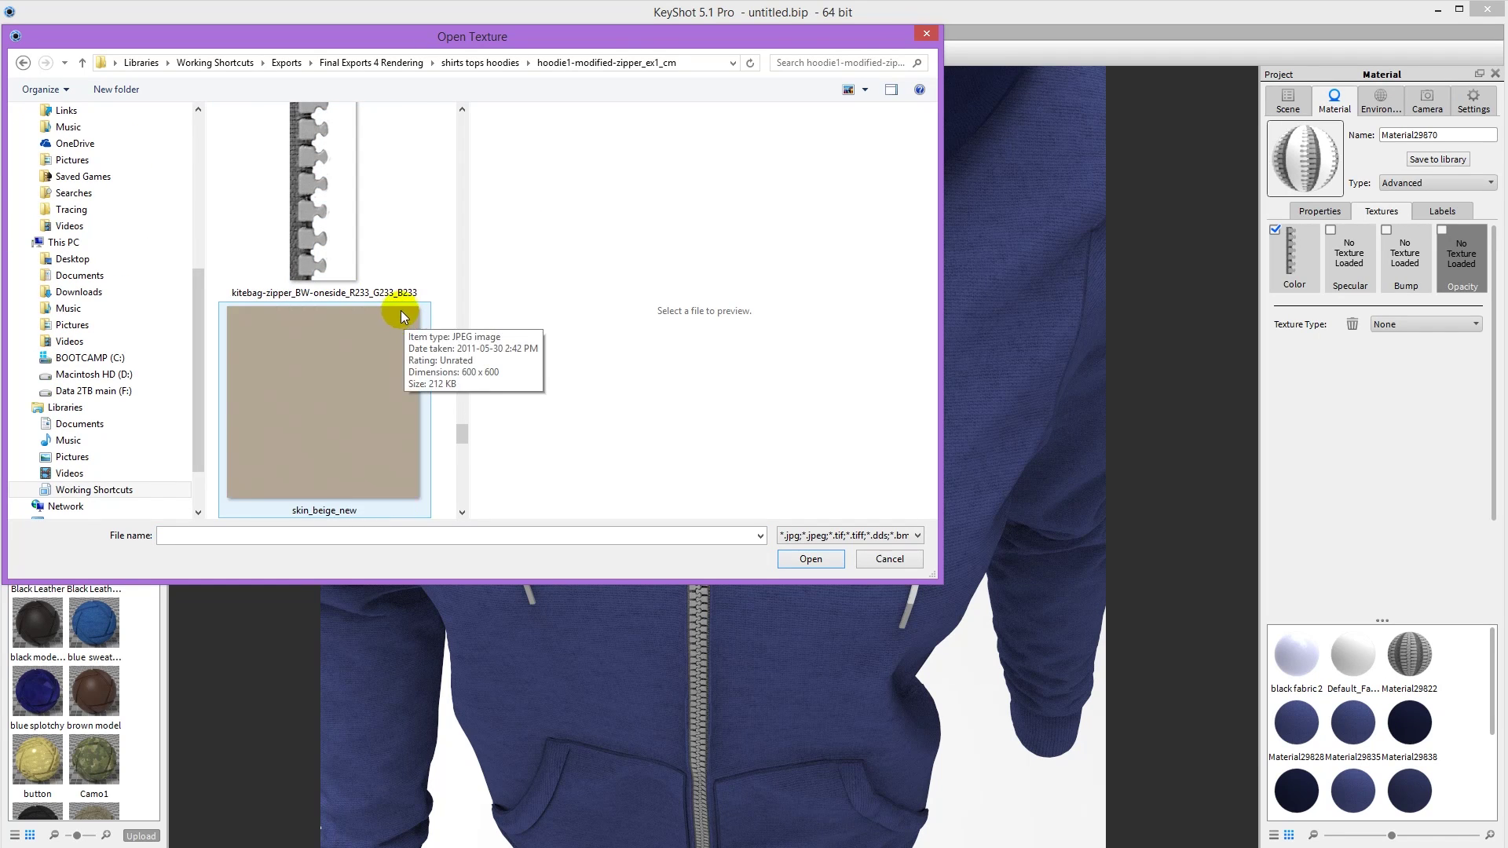
click(308, 191)
double_click(322, 179)
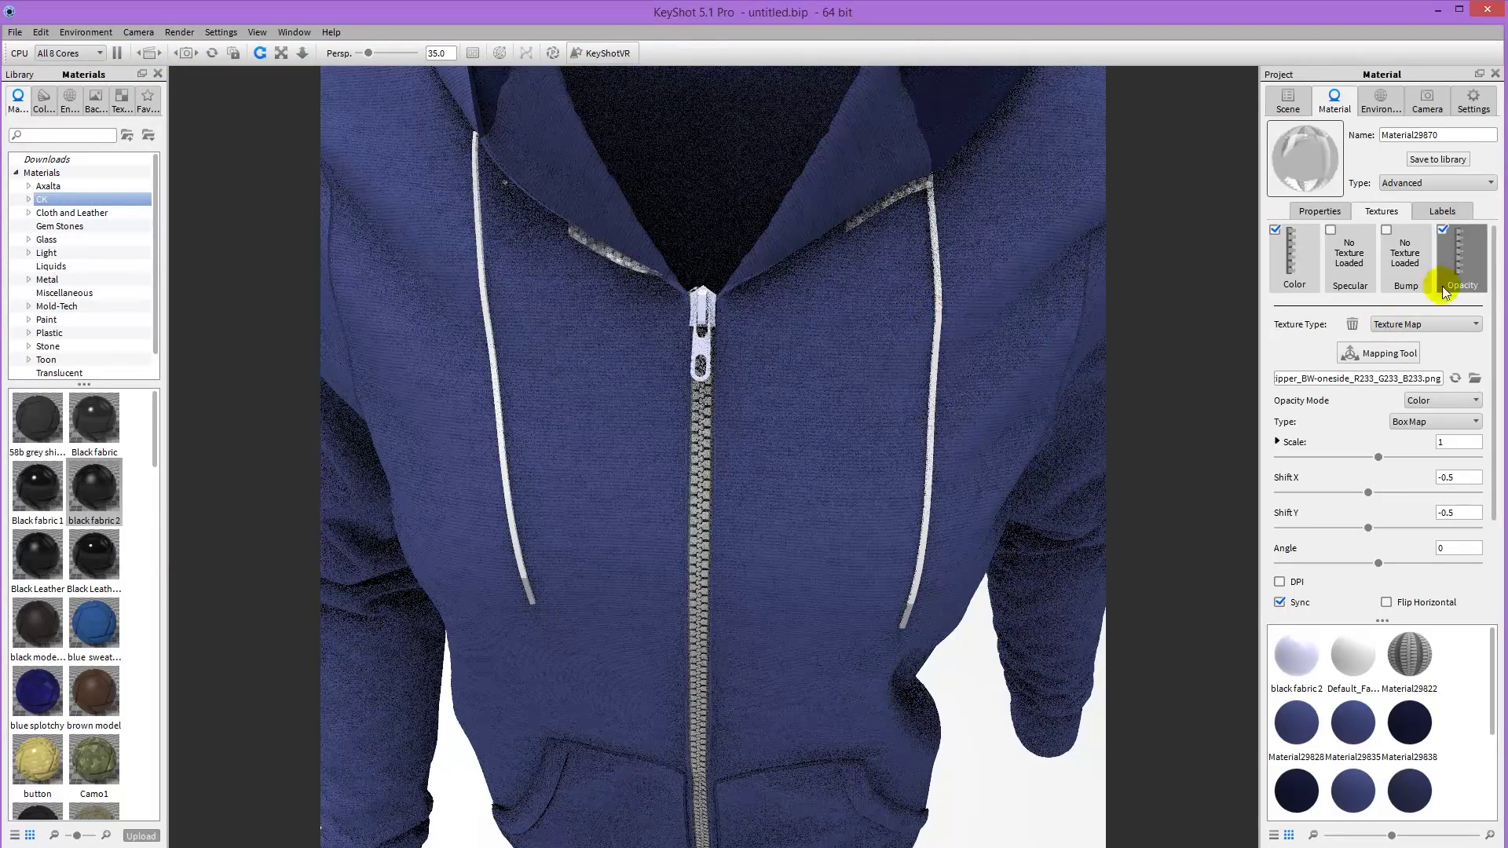
Set Opacity Mode to Alpha and the texture mapping type to UV Coordinates.
click(1434, 400)
click(1426, 422)
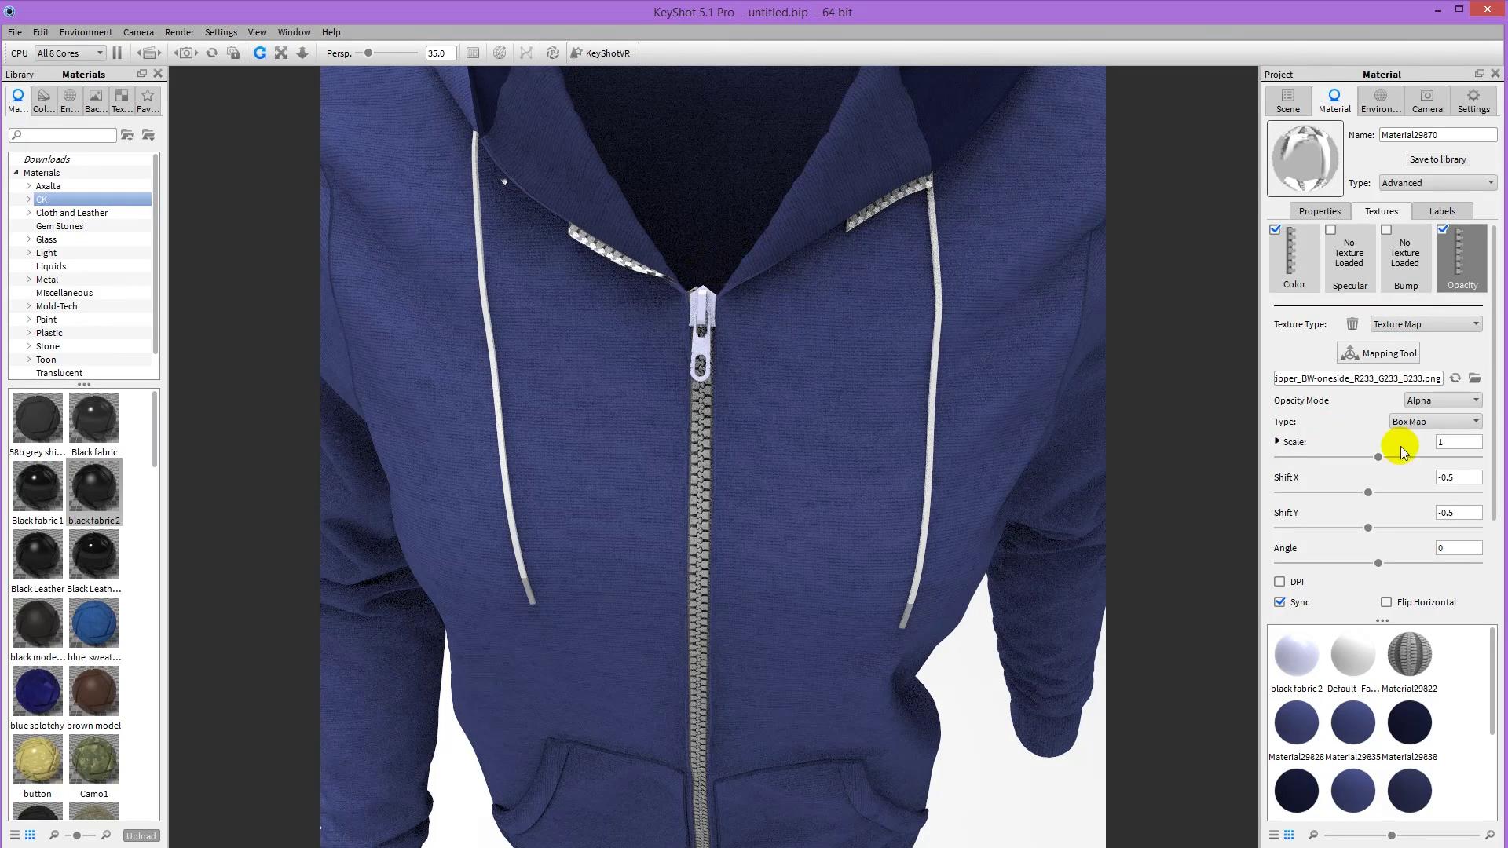
click(1412, 422)
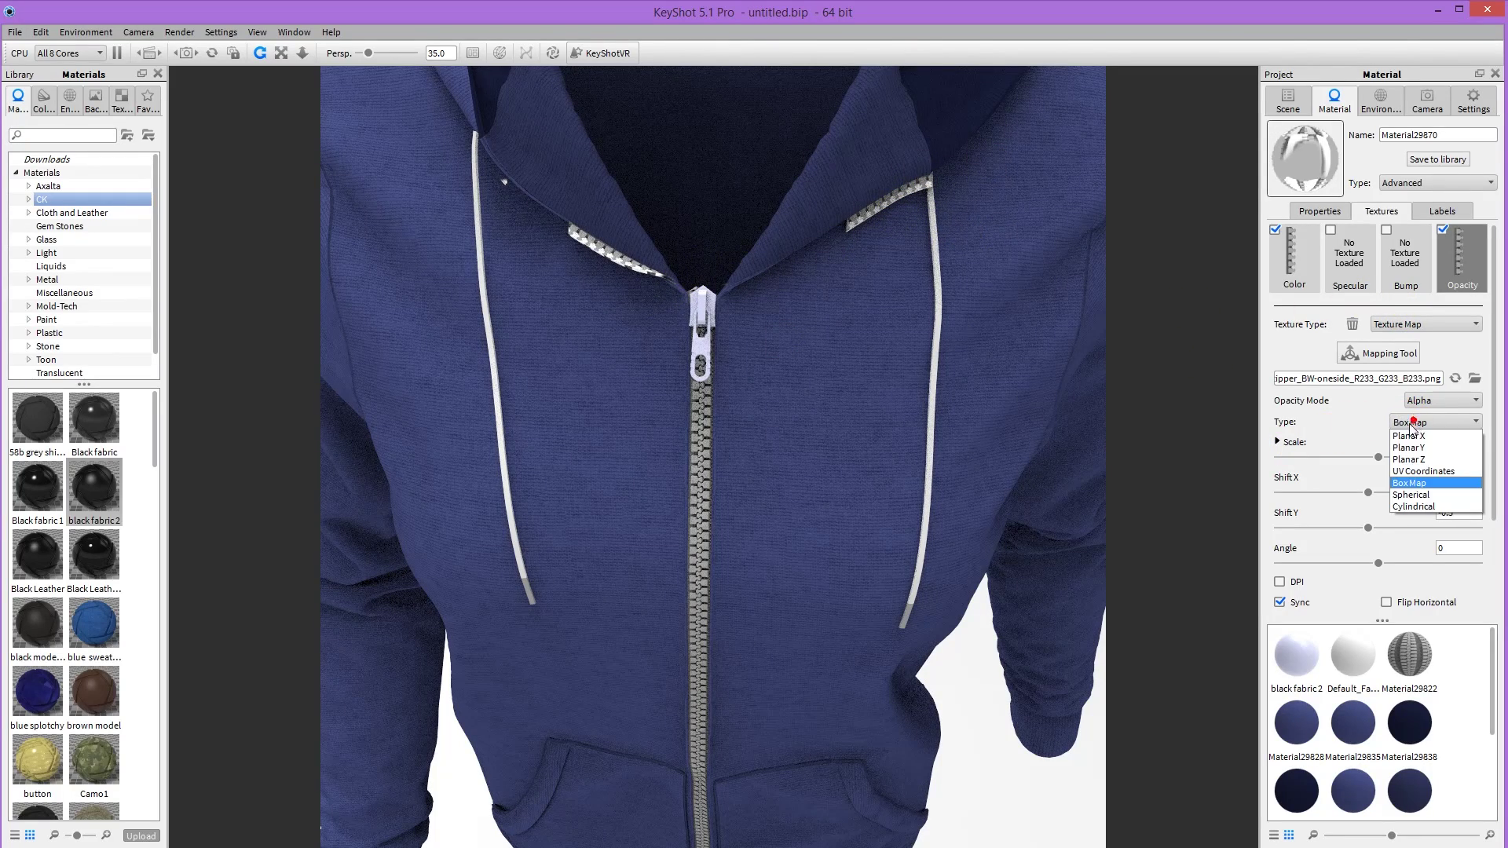
click(1424, 472)
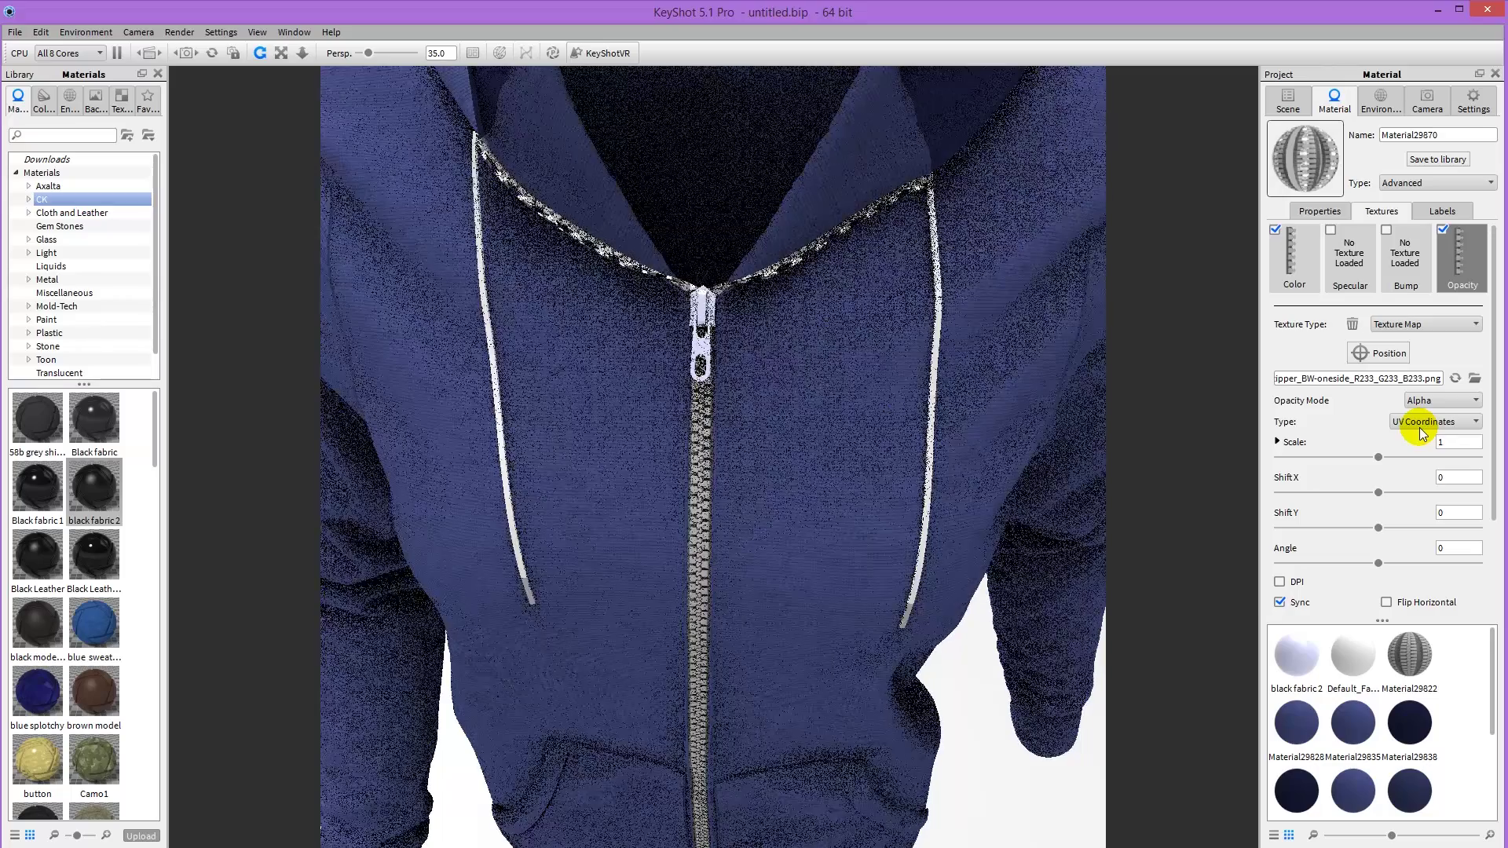
Turn on Sync in the colour texture's mapping settings so the zipper teeth re-tile.
click(1295, 267)
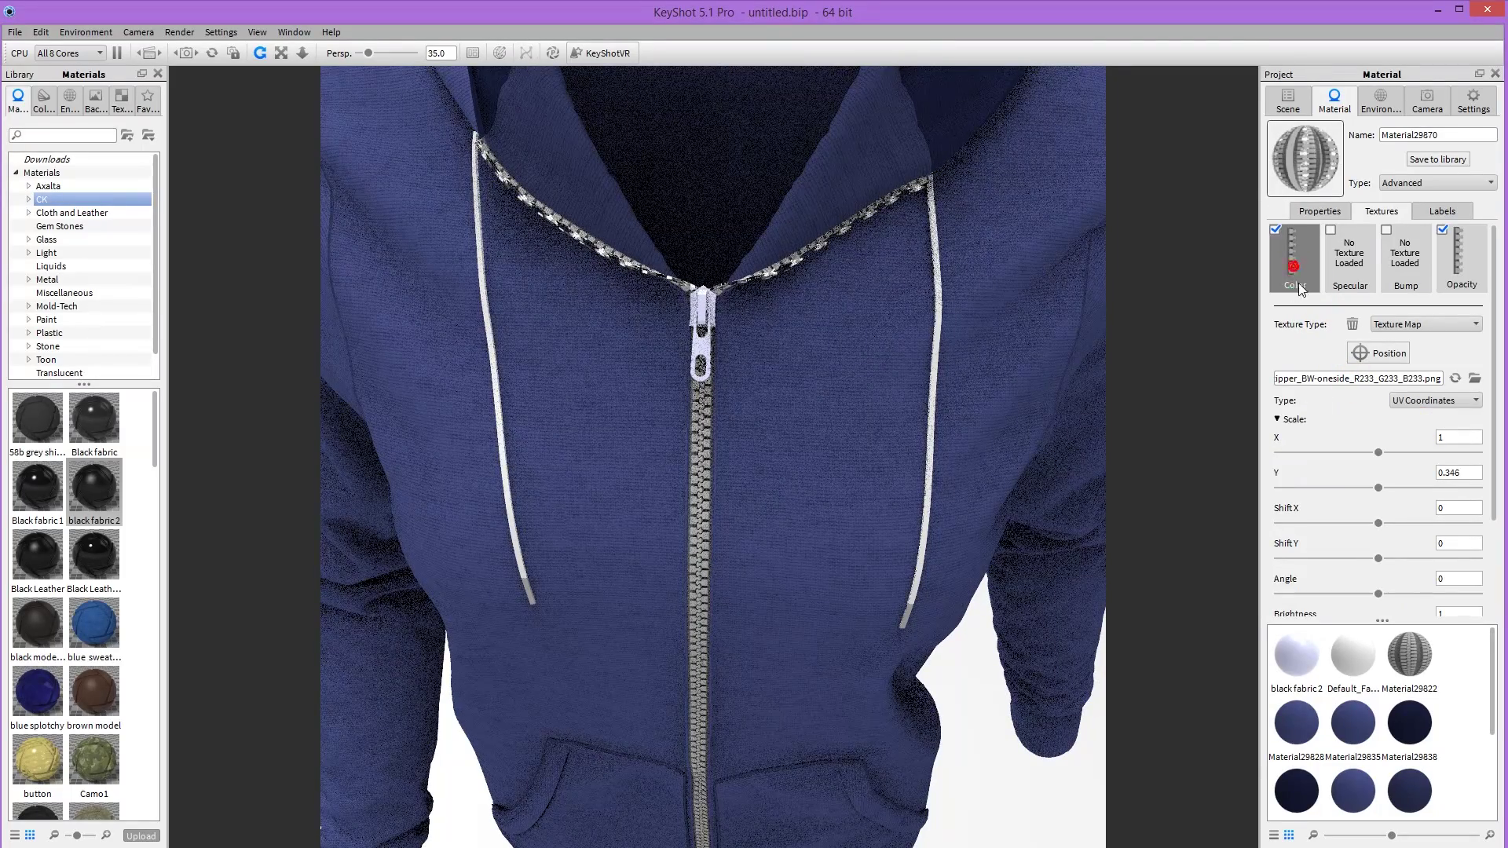
click(1459, 271)
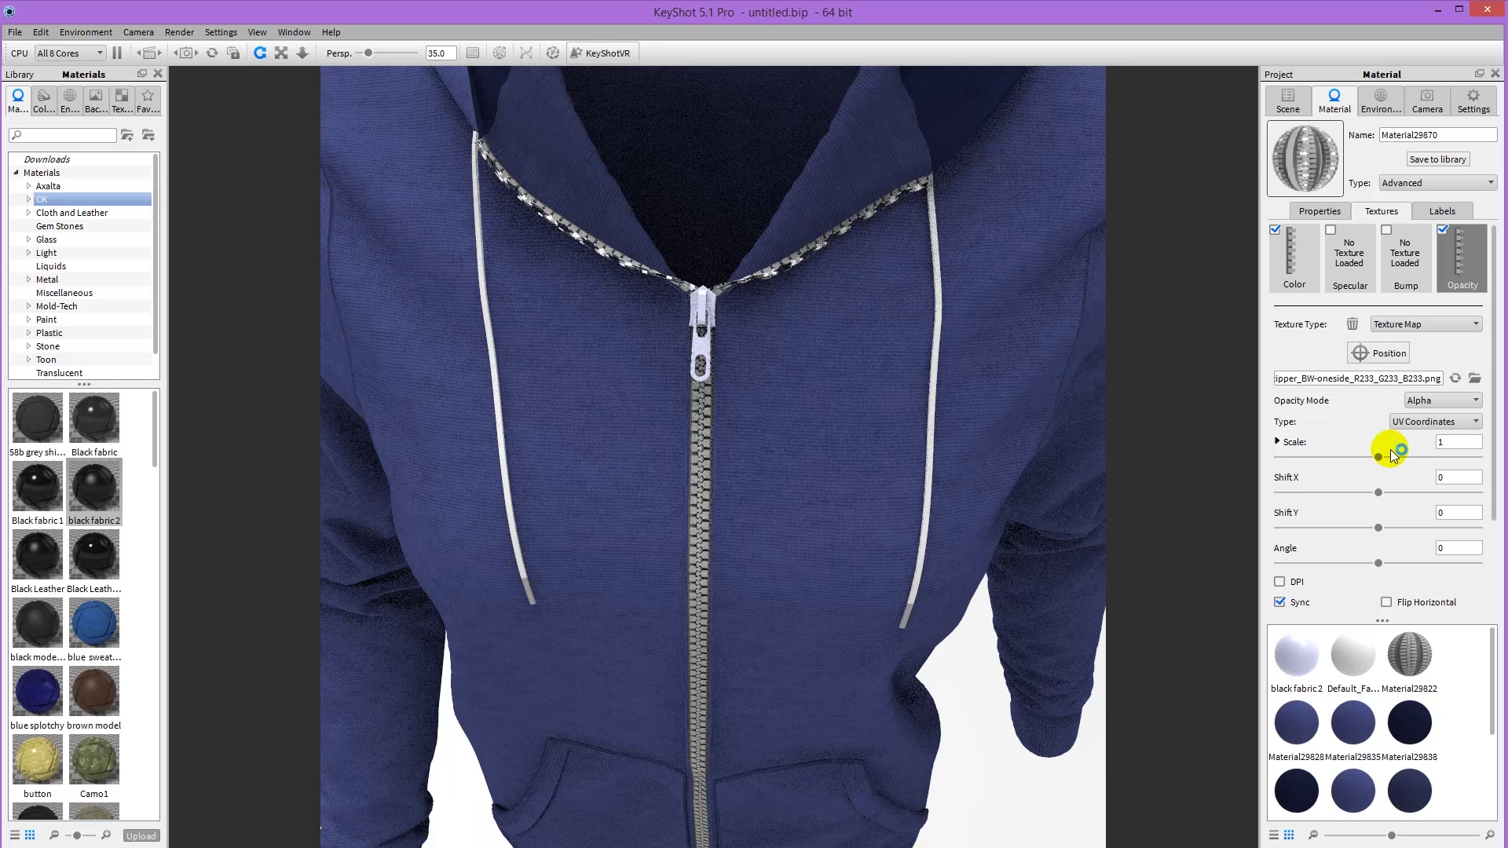
scroll(1100, 472, up, 3)
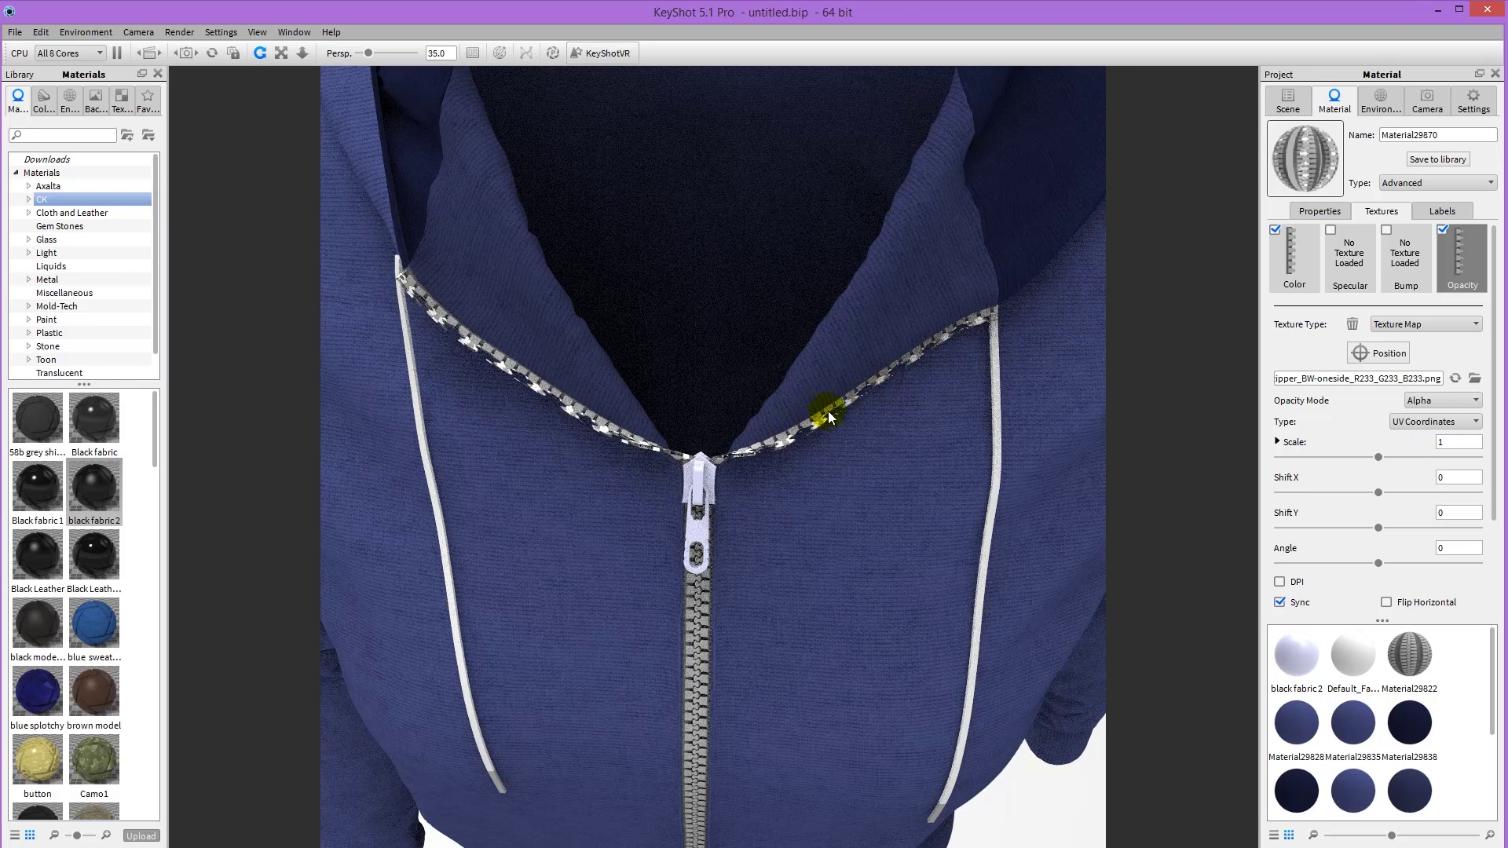
scroll(1346, 421, down, 2)
scroll(1341, 487, up, 2)
scroll(1311, 503, down, 2)
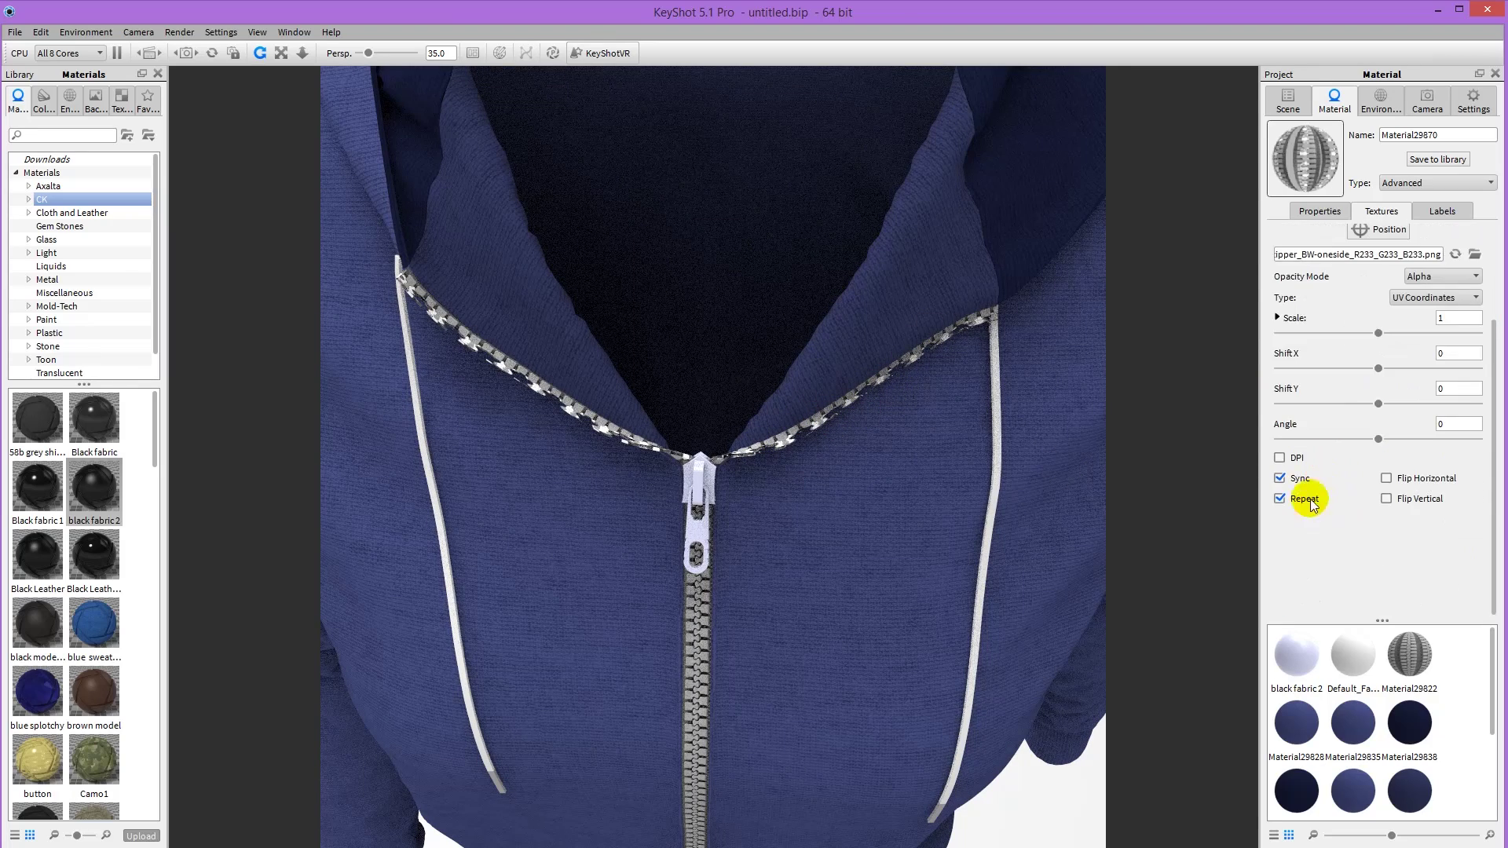
scroll(1328, 408, up, 3)
click(1298, 252)
scroll(1297, 550, down, 3)
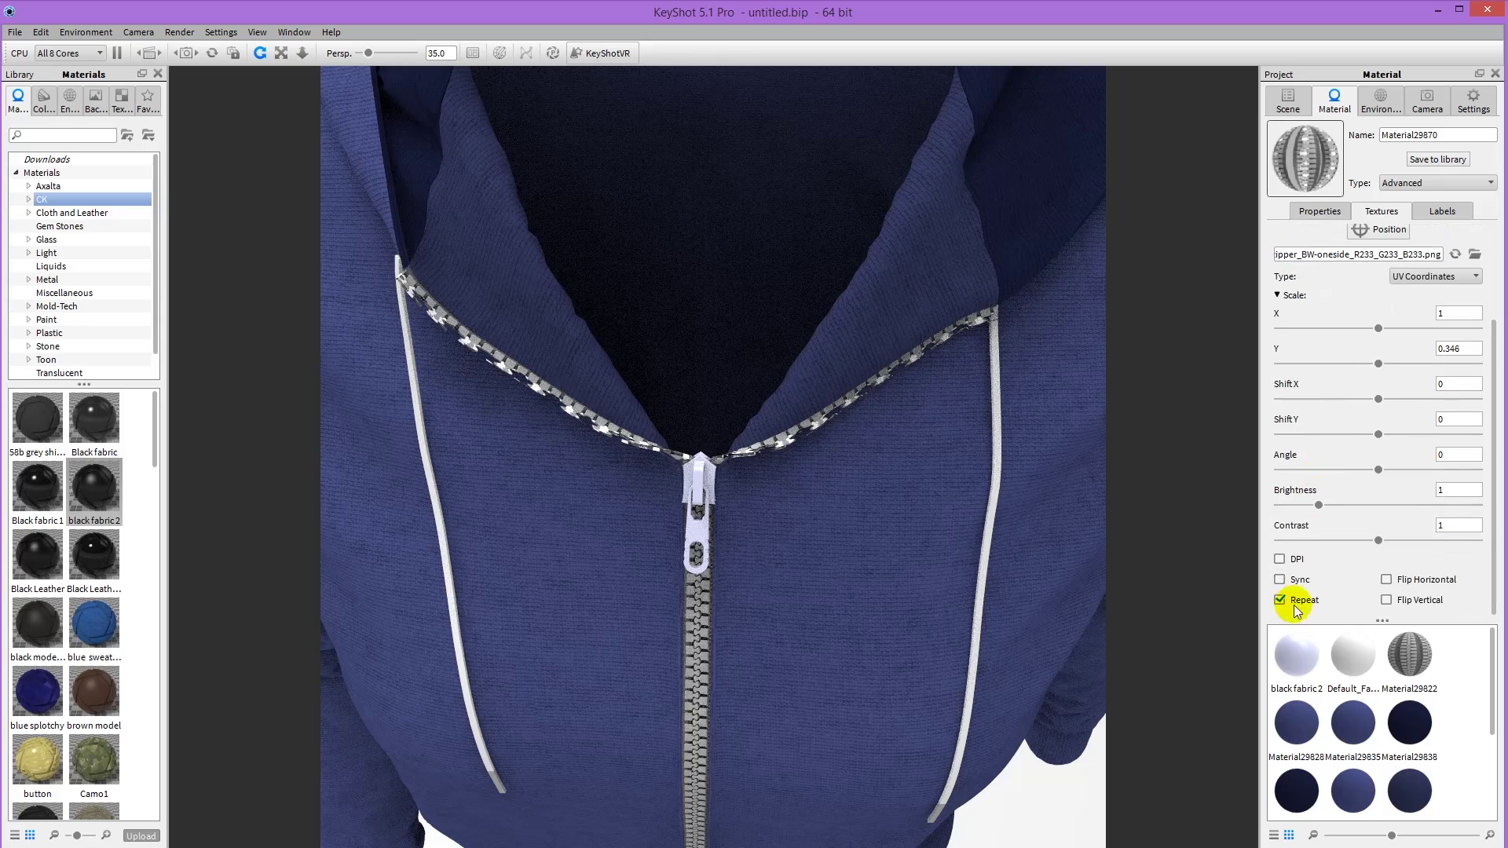
click(1294, 582)
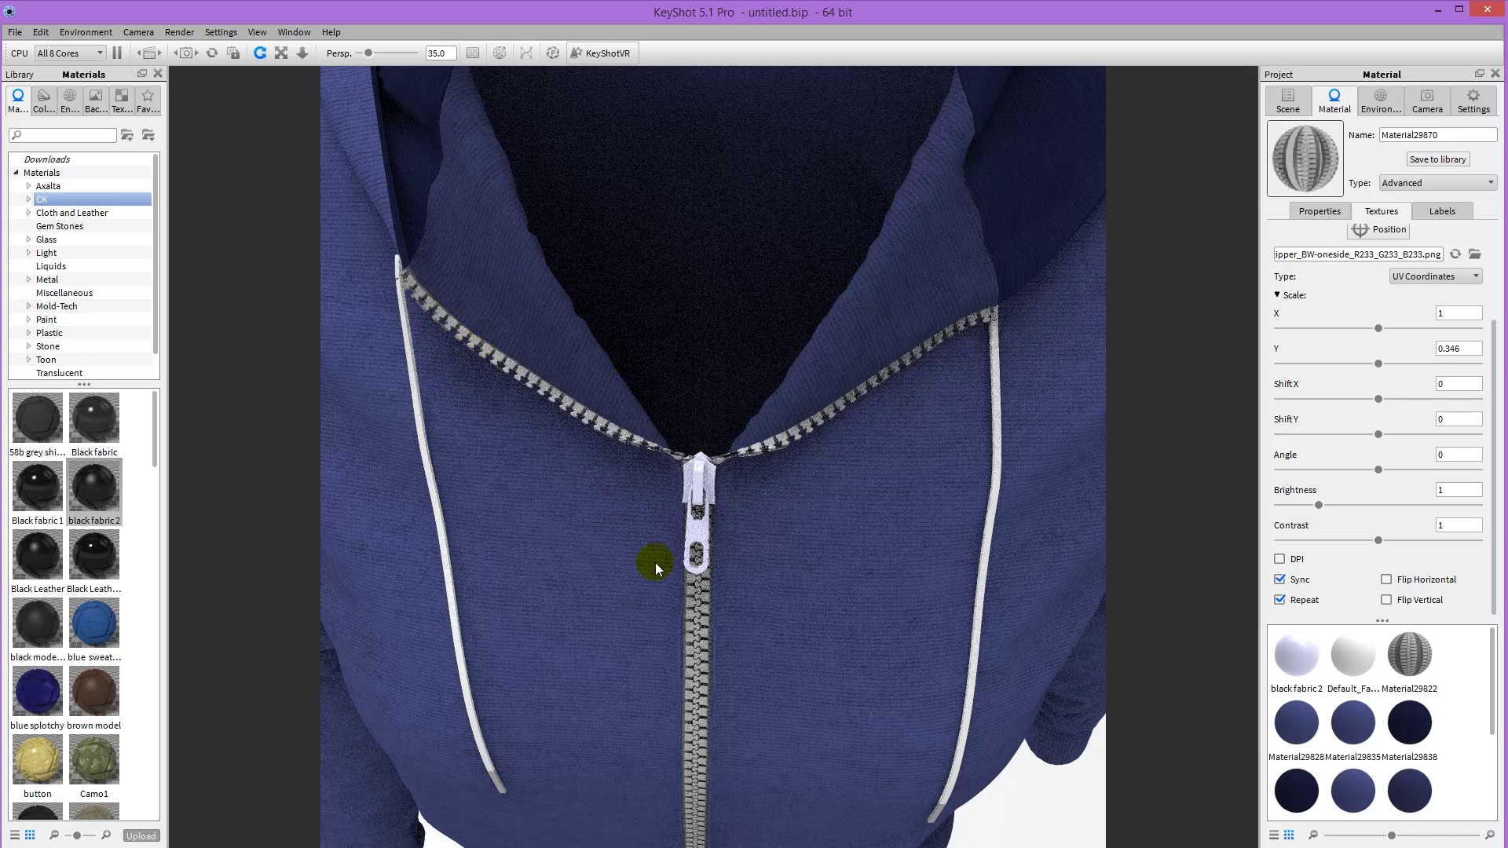
scroll(655, 562, down, 10)
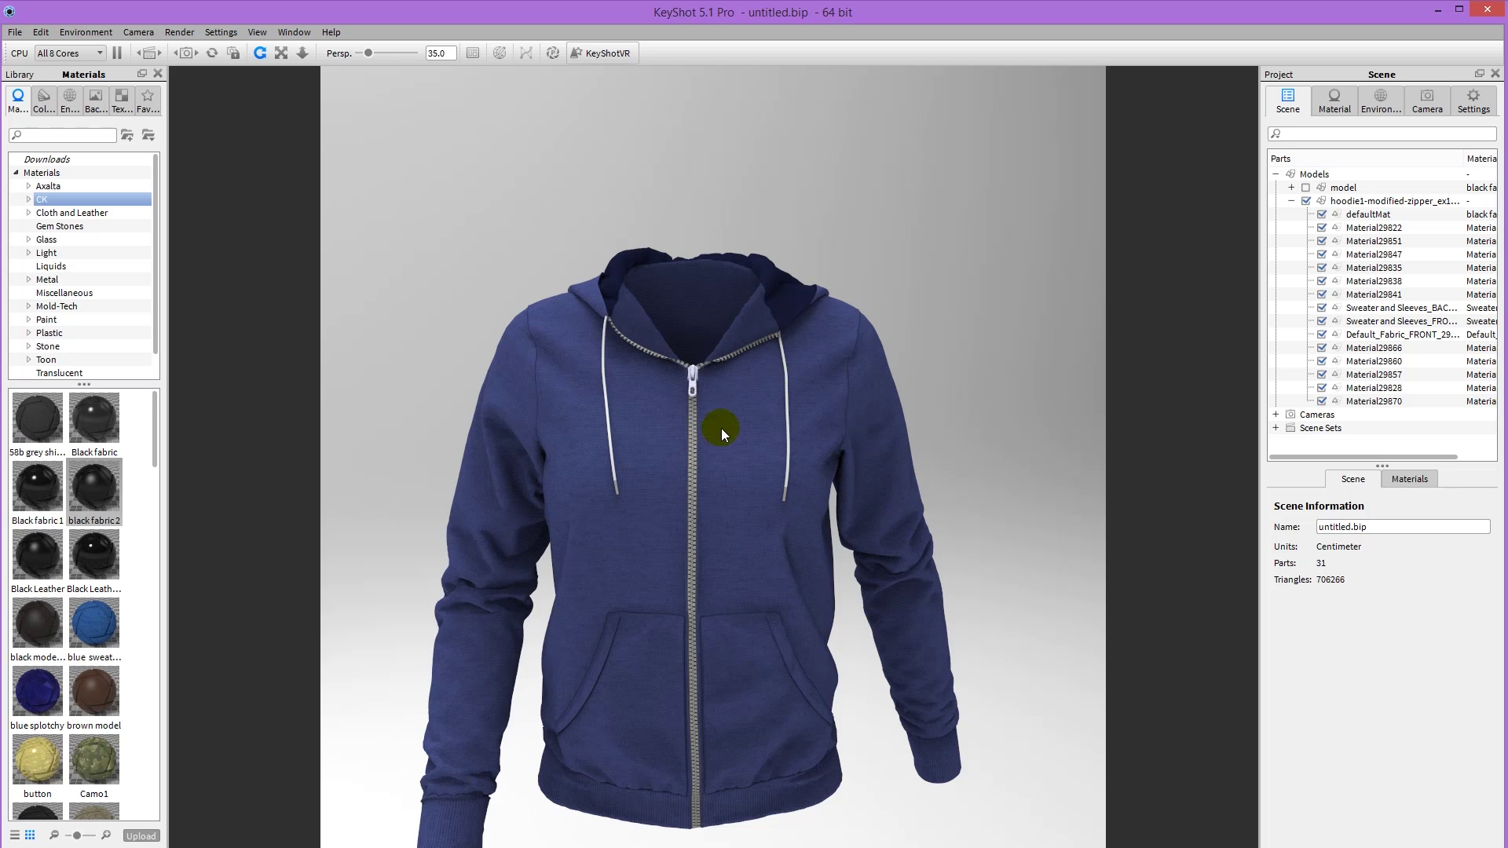
Enable Blend with Color on the hoodie front fabric and choose an orange tint at hue 10°.
click(748, 403)
double_click(780, 396)
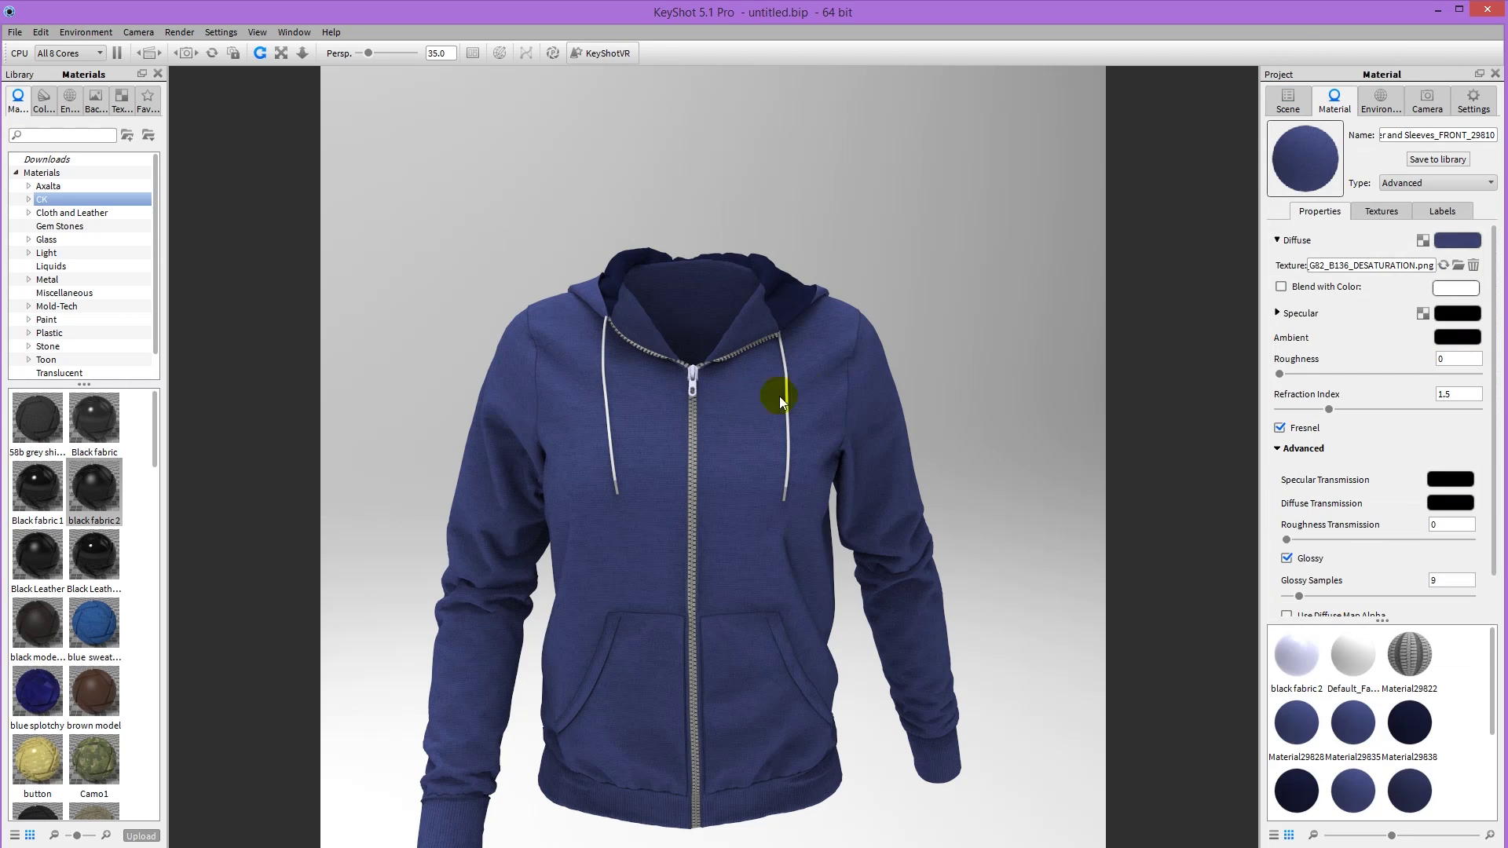
click(1320, 286)
click(1453, 287)
click(1373, 165)
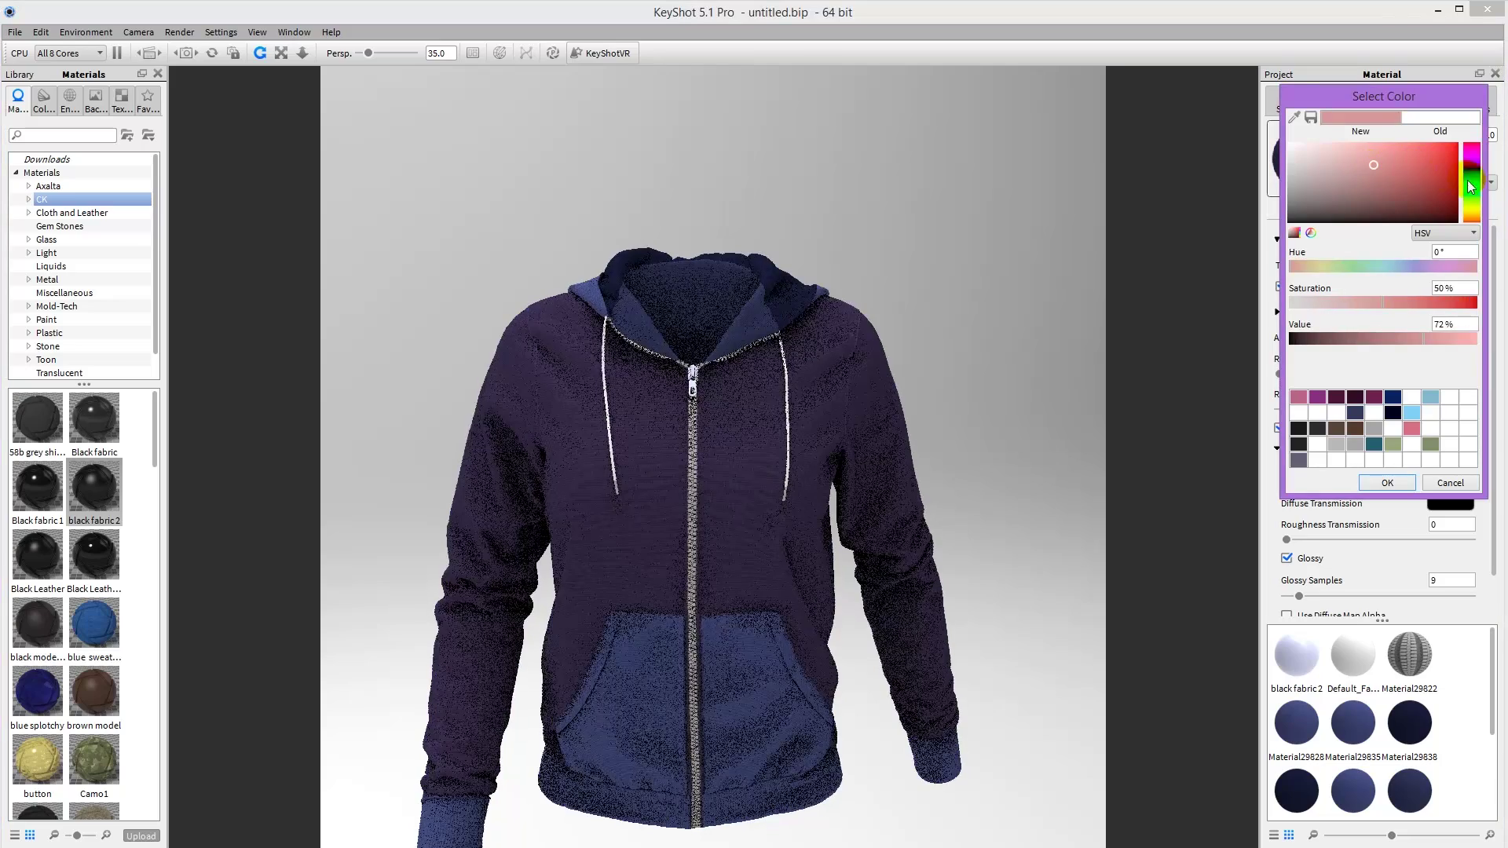
click(1473, 217)
click(1474, 222)
click(1430, 147)
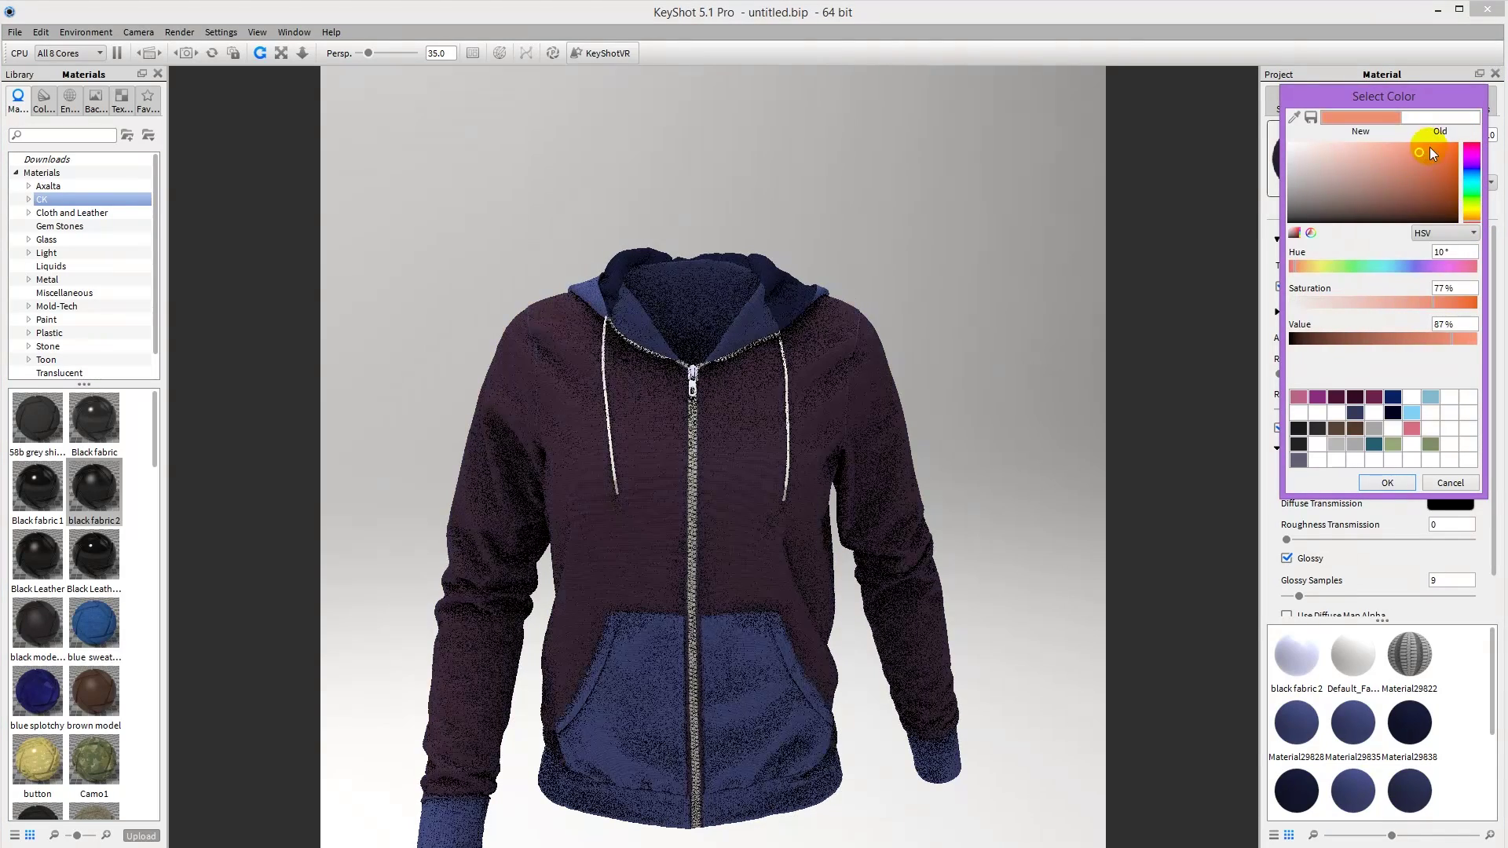
click(1389, 483)
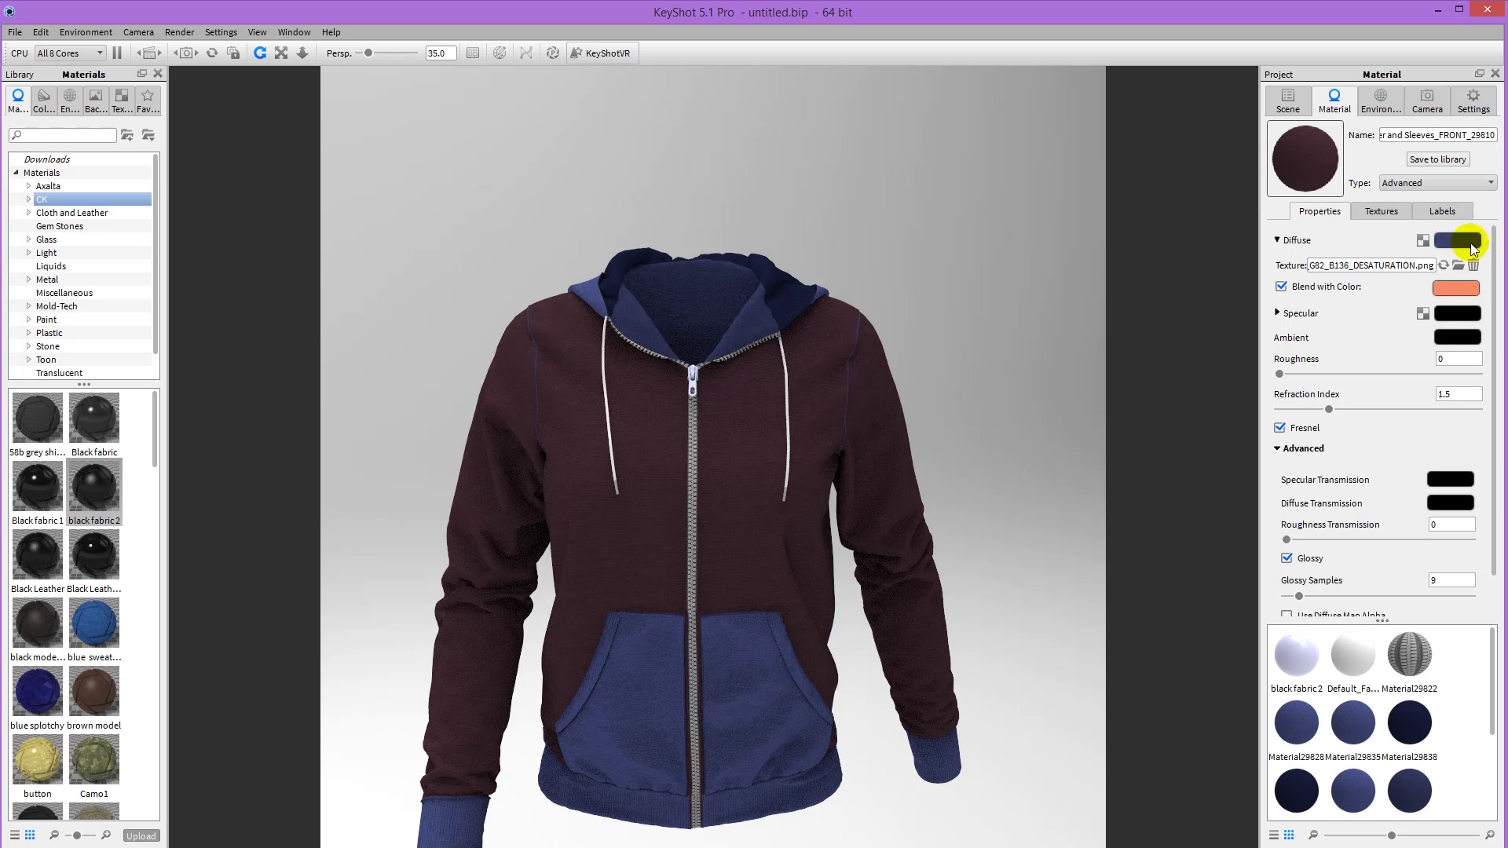
Load 81.png as the front fabric's diffuse texture.
click(1458, 266)
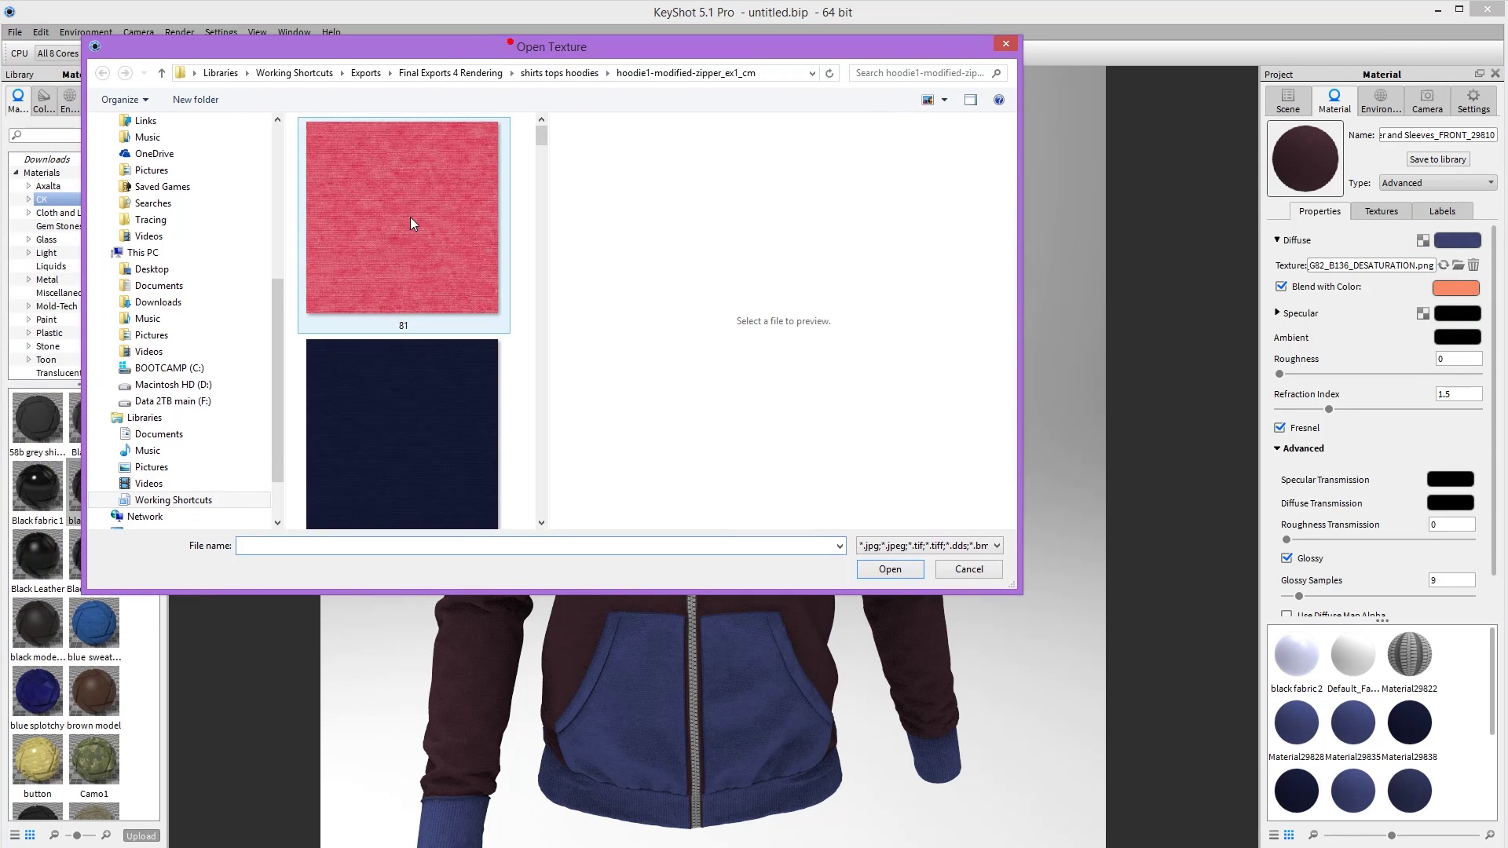
click(401, 221)
double_click(399, 214)
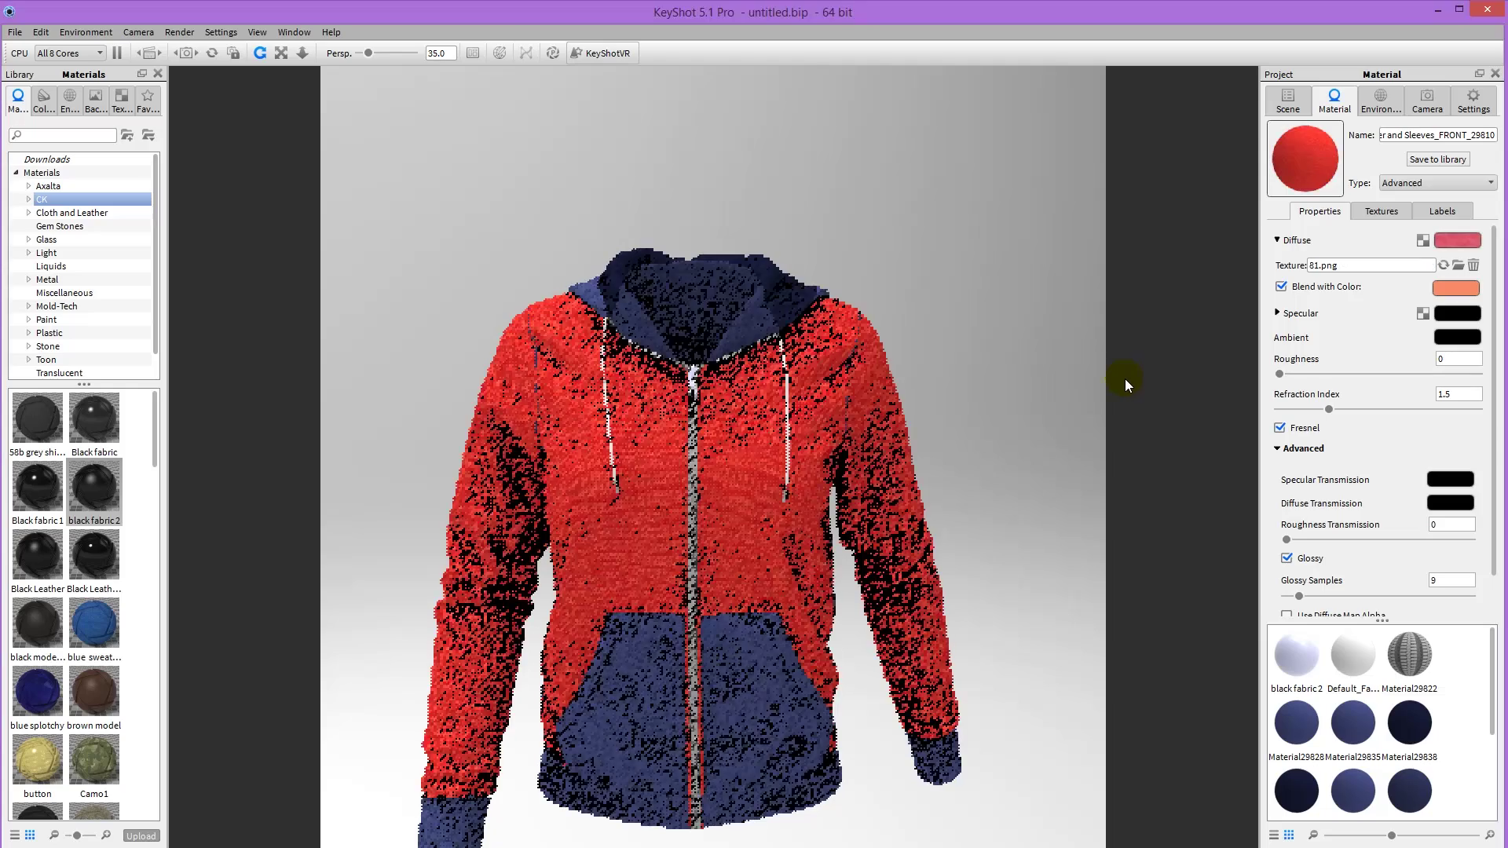
Retune the blend tint to a pale yellow at about 70% brightness.
click(1446, 289)
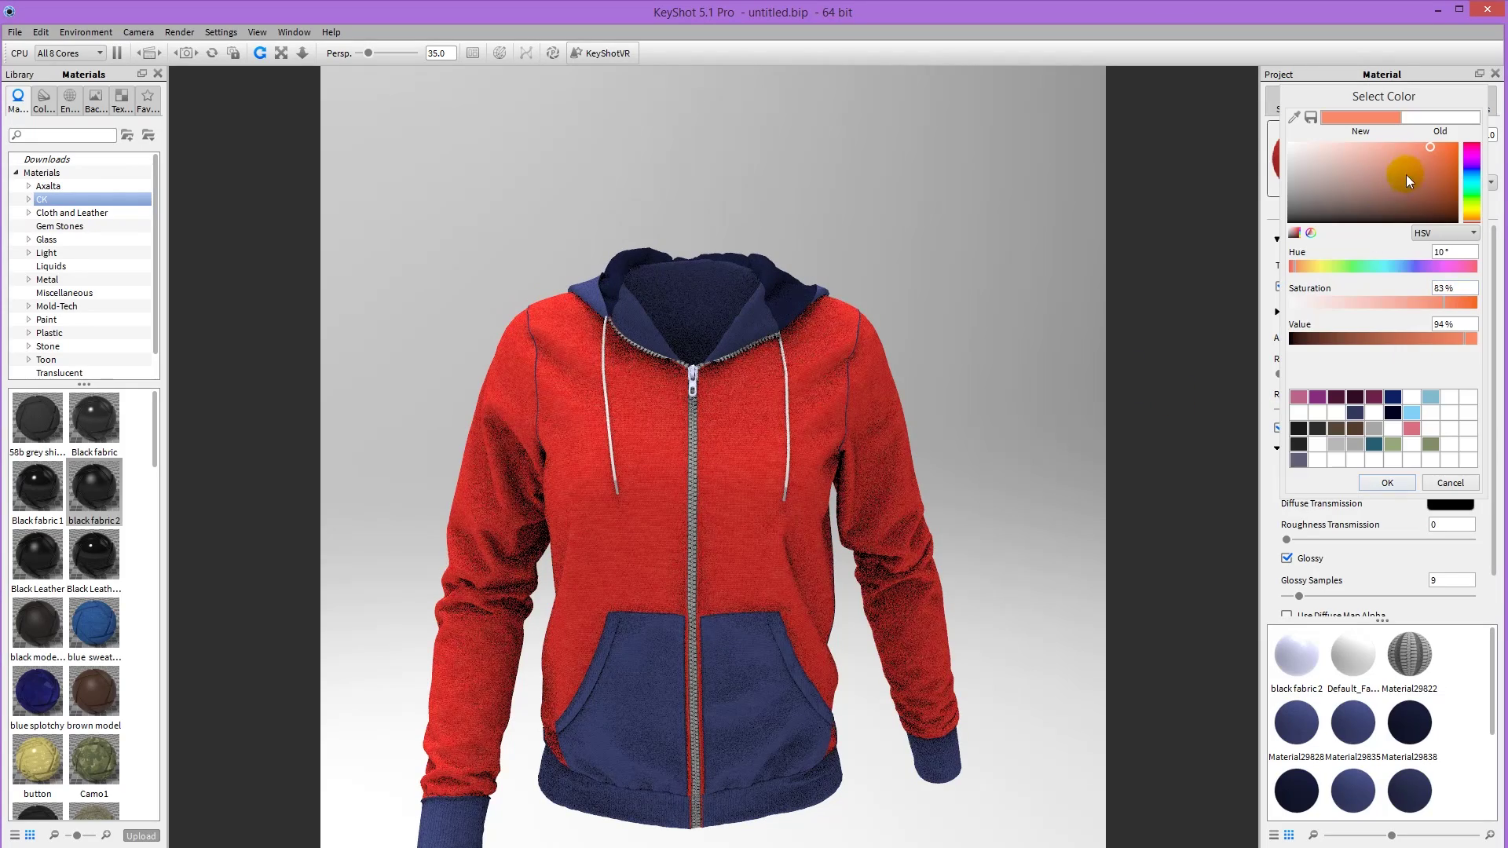
click(1424, 186)
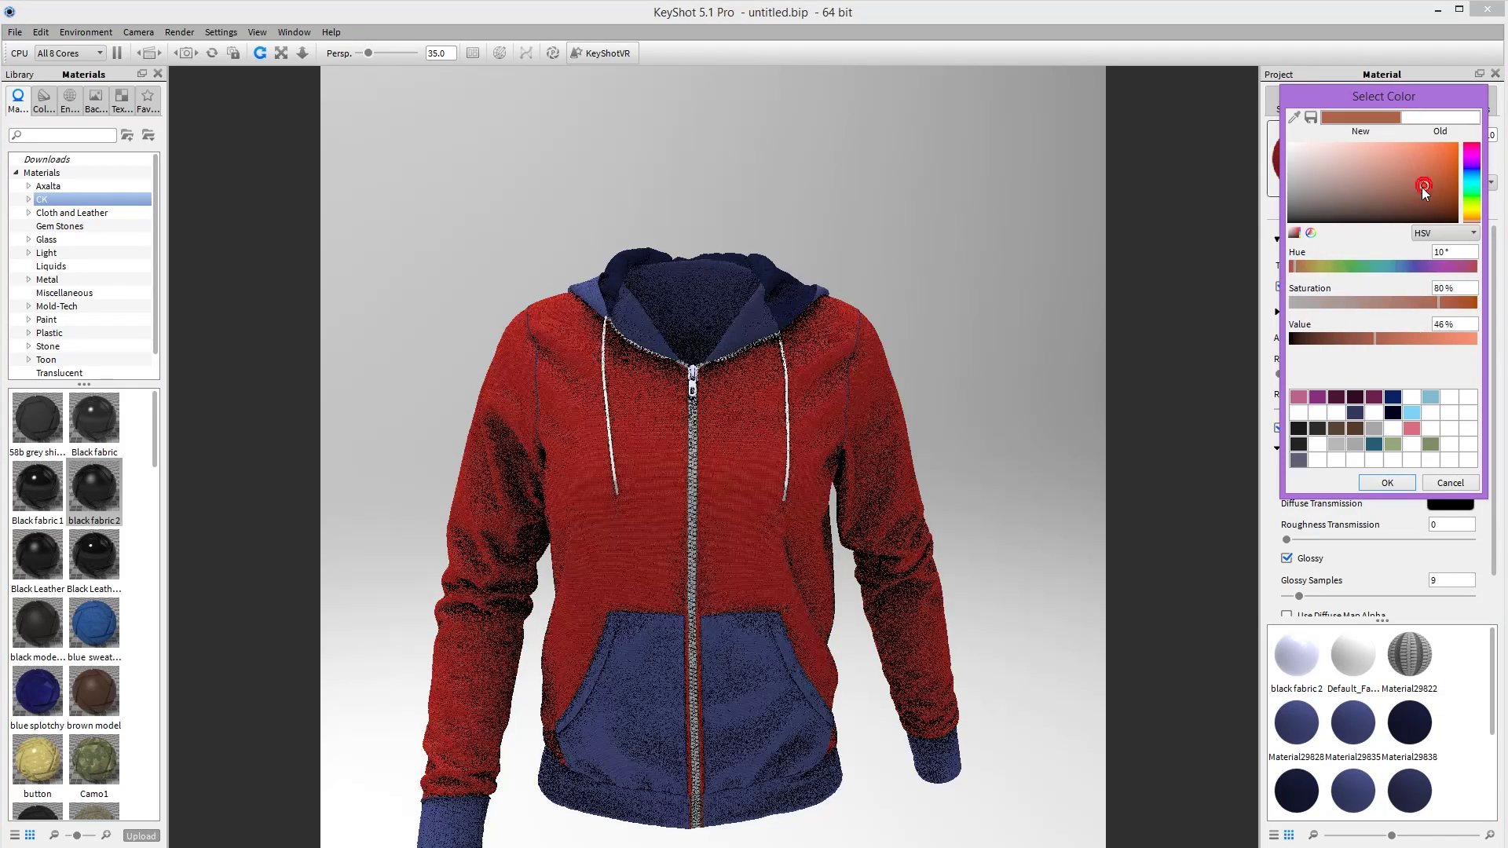
click(1420, 338)
mouse_move(1474, 220)
mouse_down()
mouse_move(1473, 154)
mouse_move(1474, 219)
mouse_up()
mouse_move(1402, 161)
mouse_down()
mouse_move(1372, 162)
mouse_move(1381, 177)
mouse_up()
Confirm the blend colour and paste the red fabric onto the pocket, pocket seam and hood panel.
key(Return)
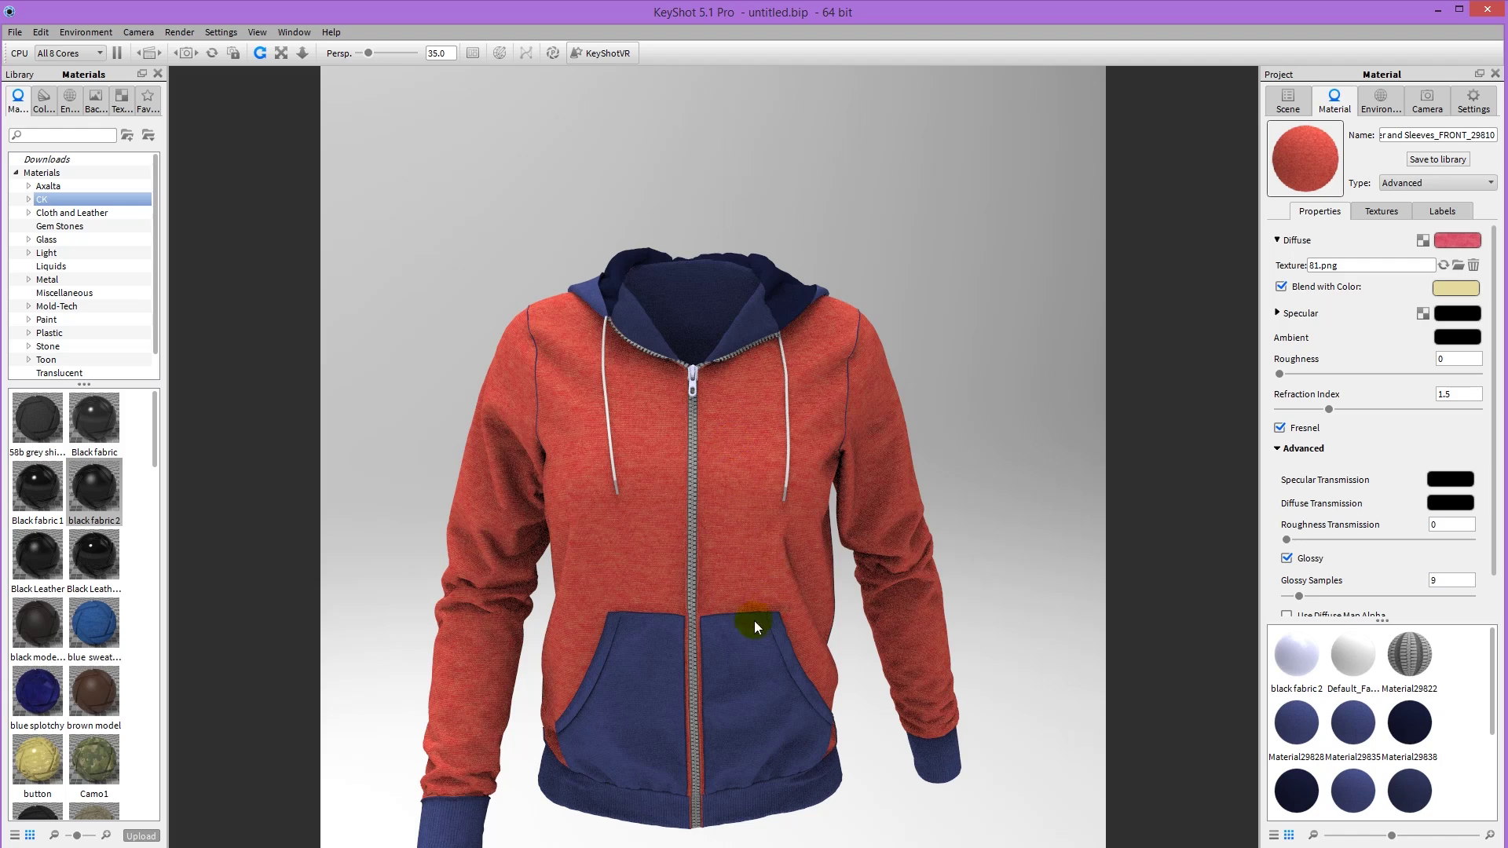
shift+click(746, 695)
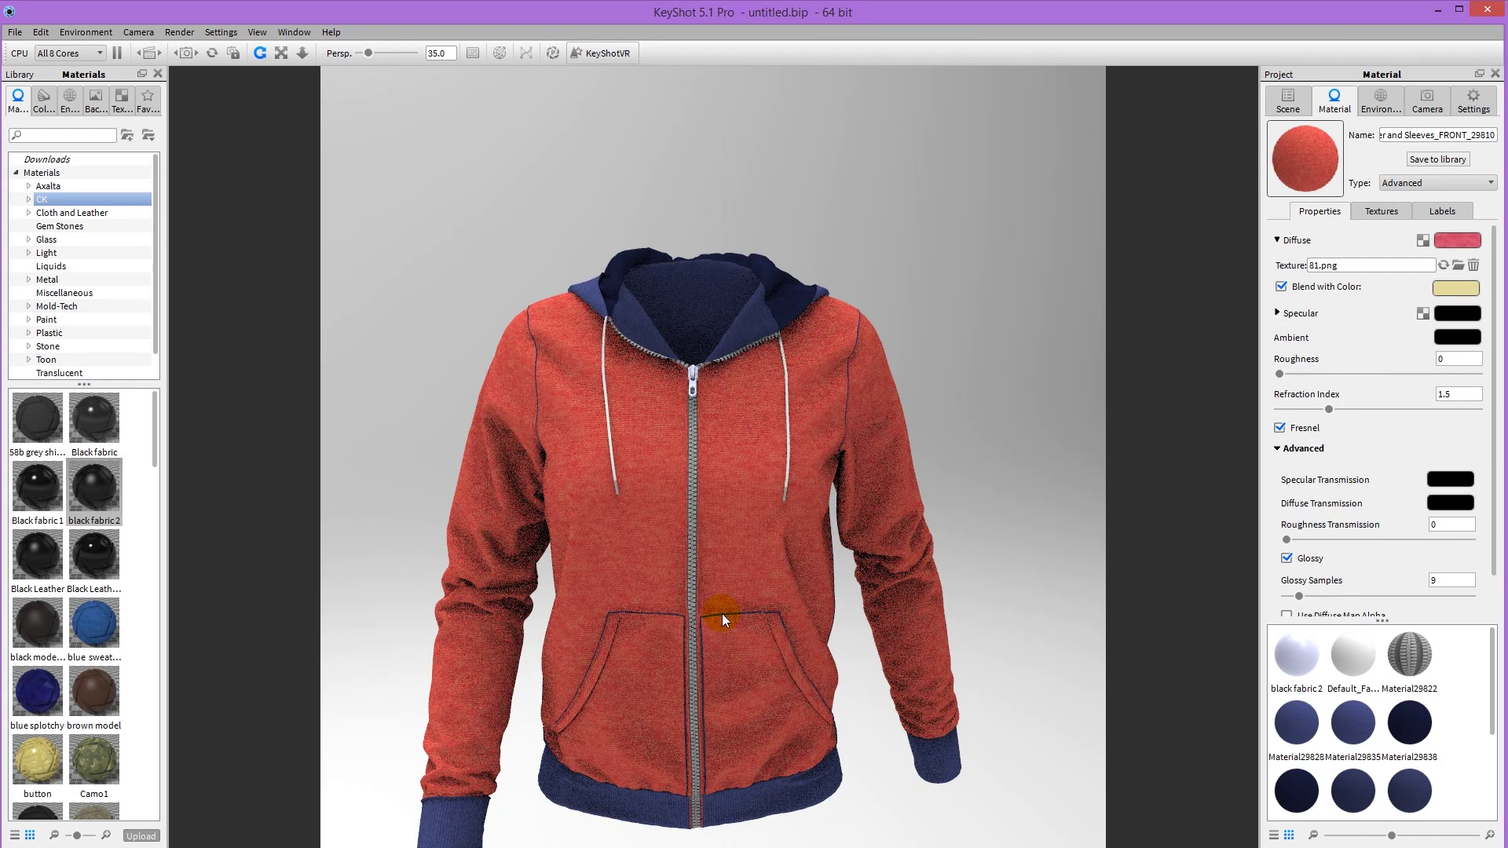
shift+right_click(723, 616)
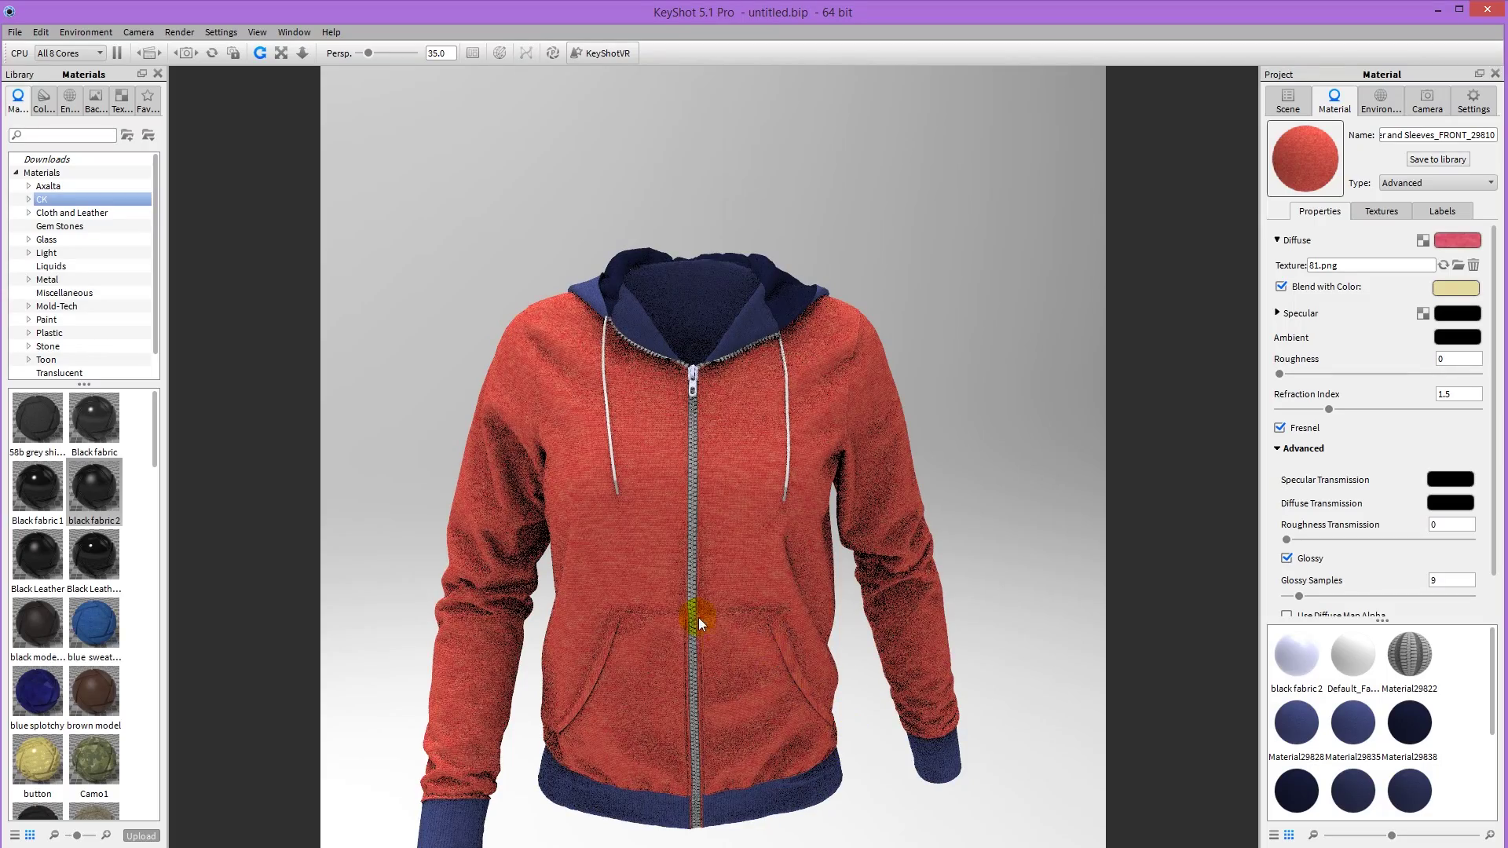
drag(656, 424, 1091, 474)
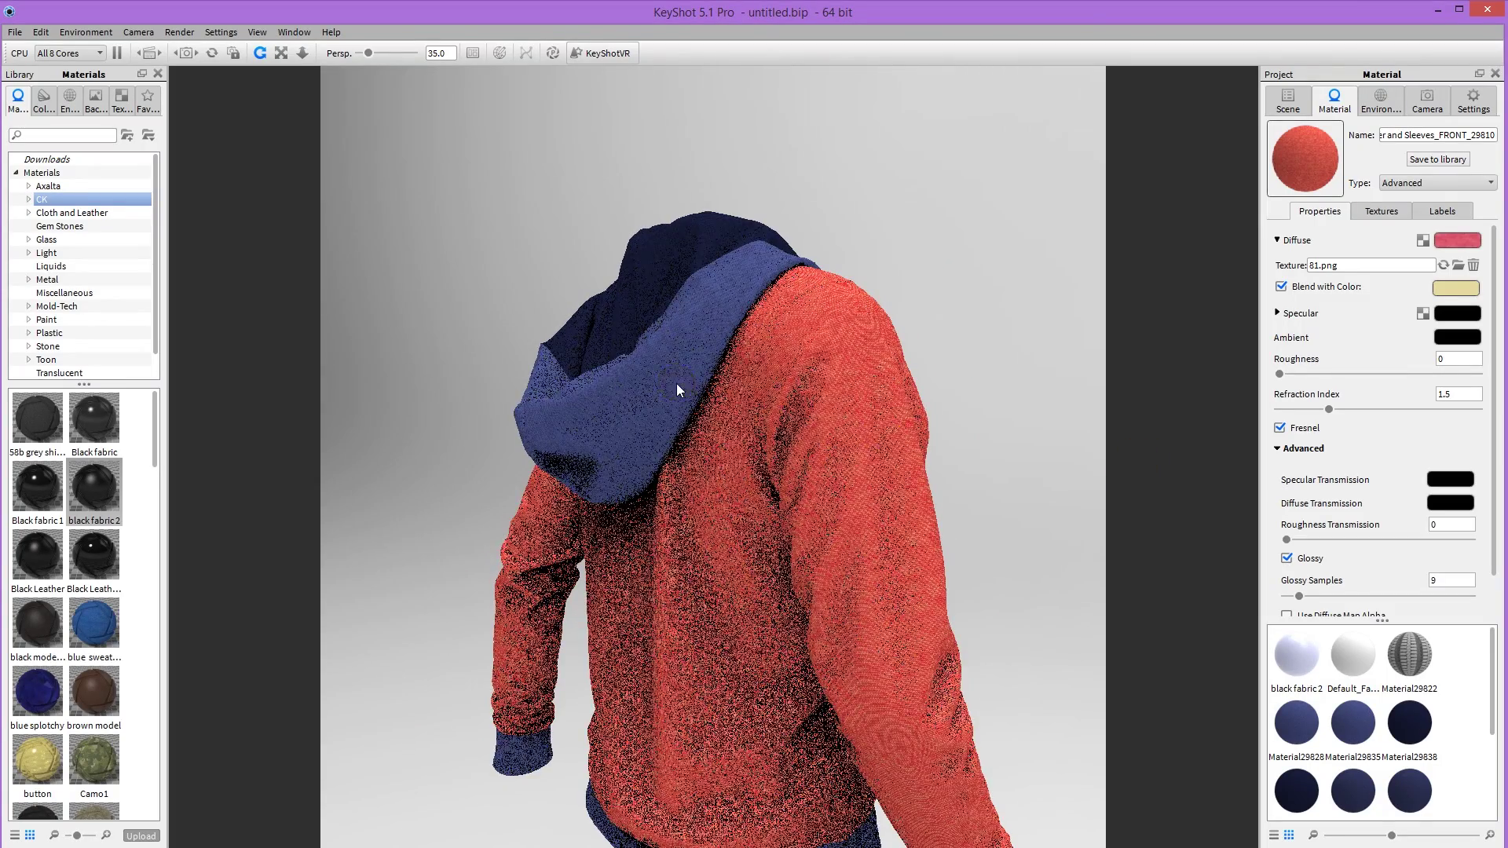
shift+right_click(642, 417)
drag(704, 447, 888, 444)
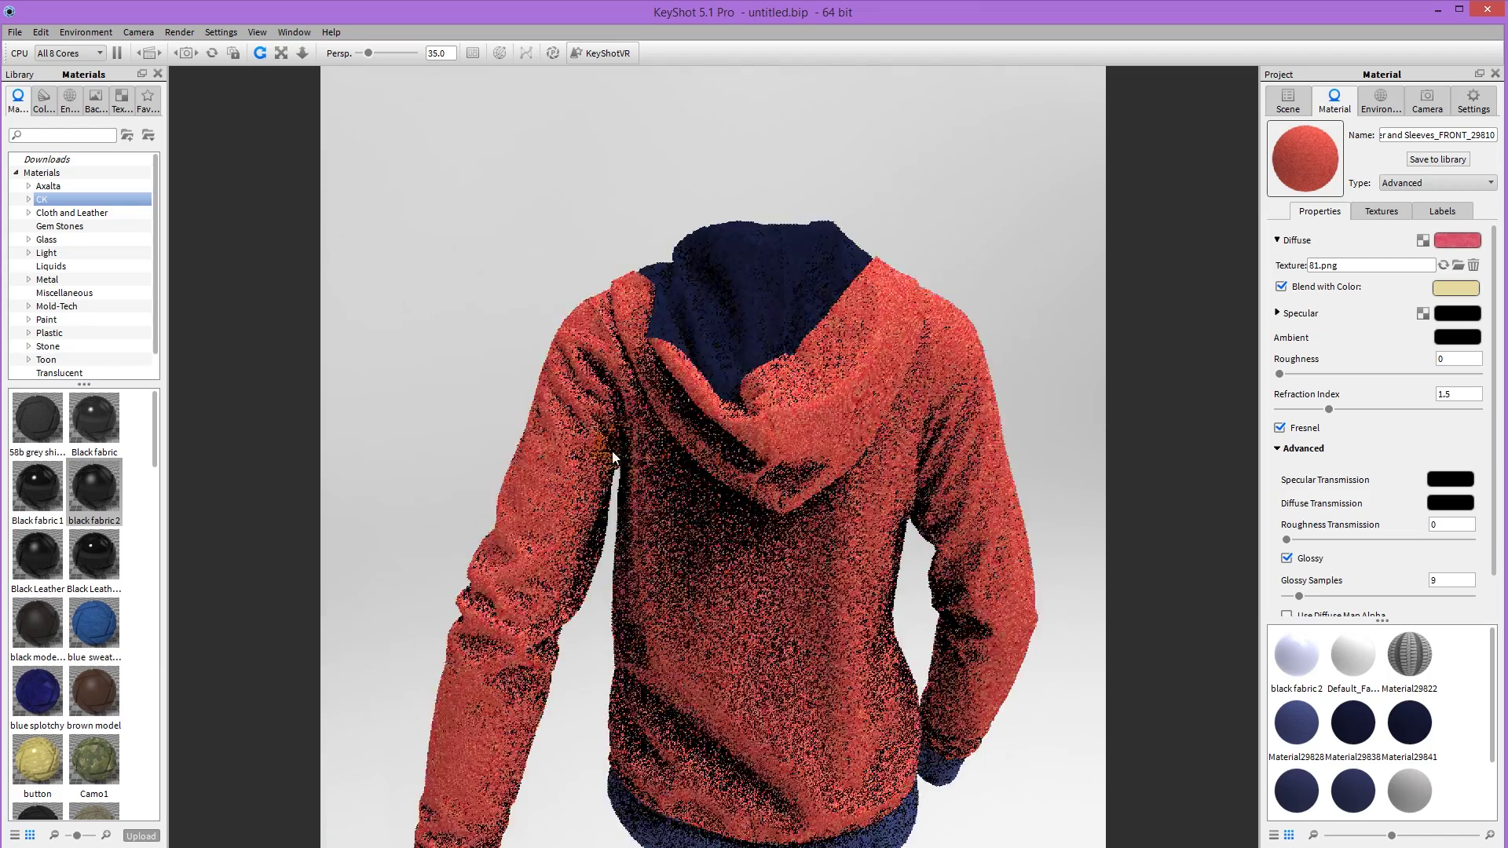
drag(613, 455, 1346, 441)
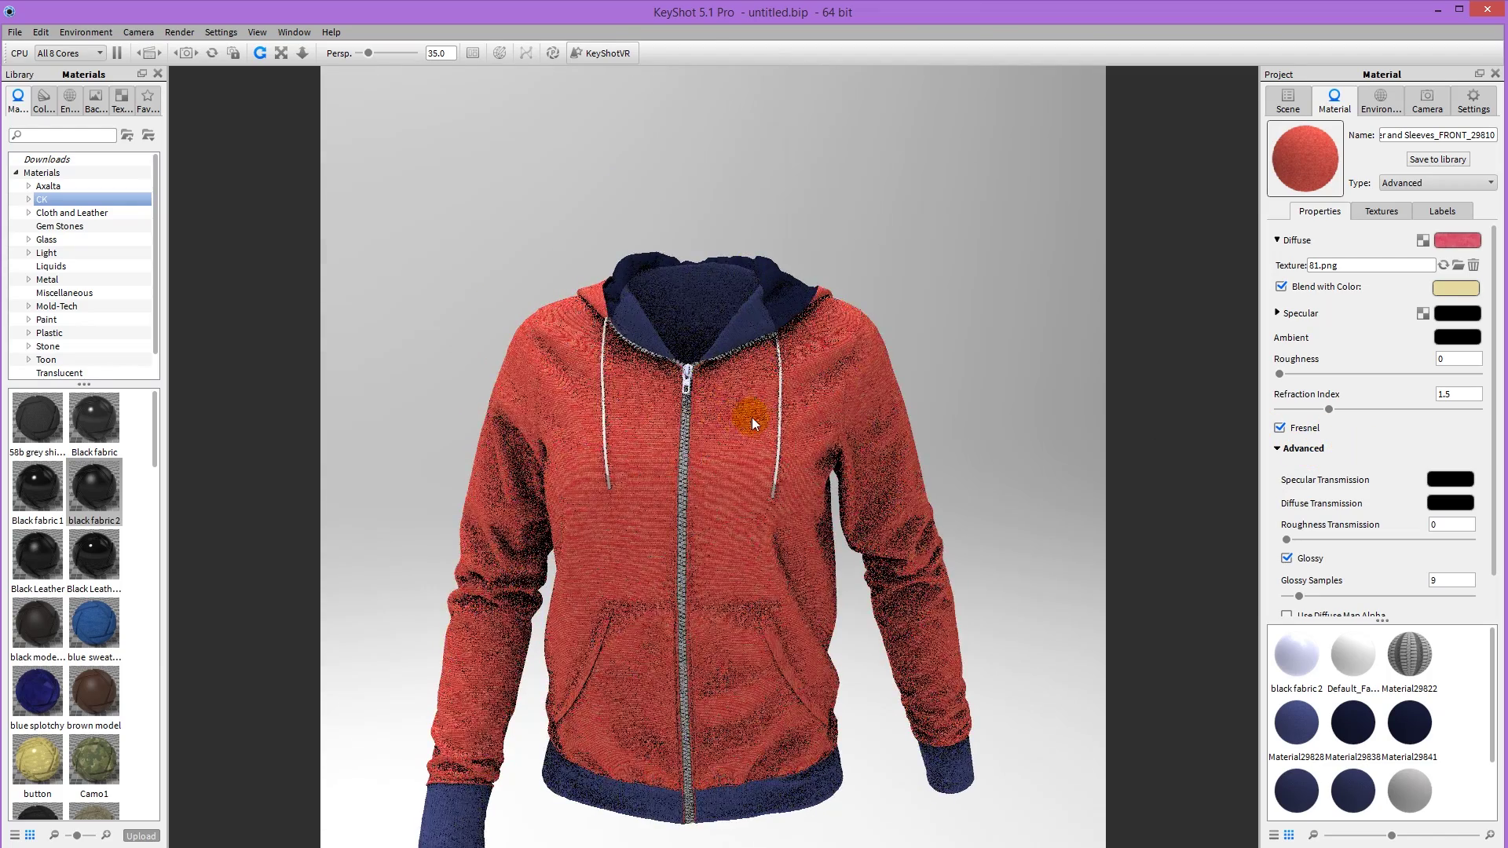
drag(752, 417, 714, 542)
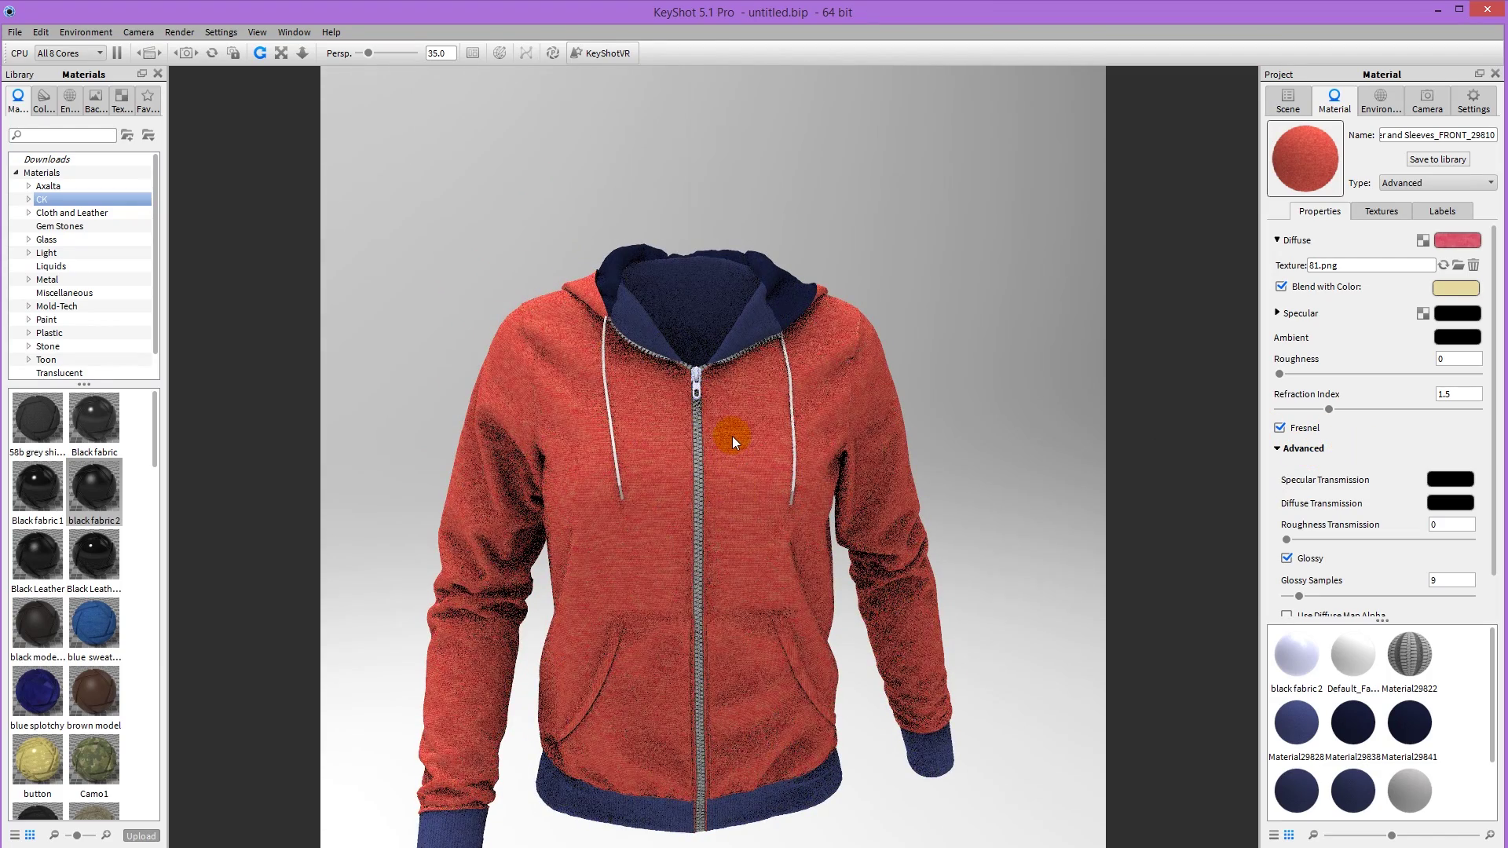
Load 81.png as the texture of the hood lining's material.
double_click(679, 274)
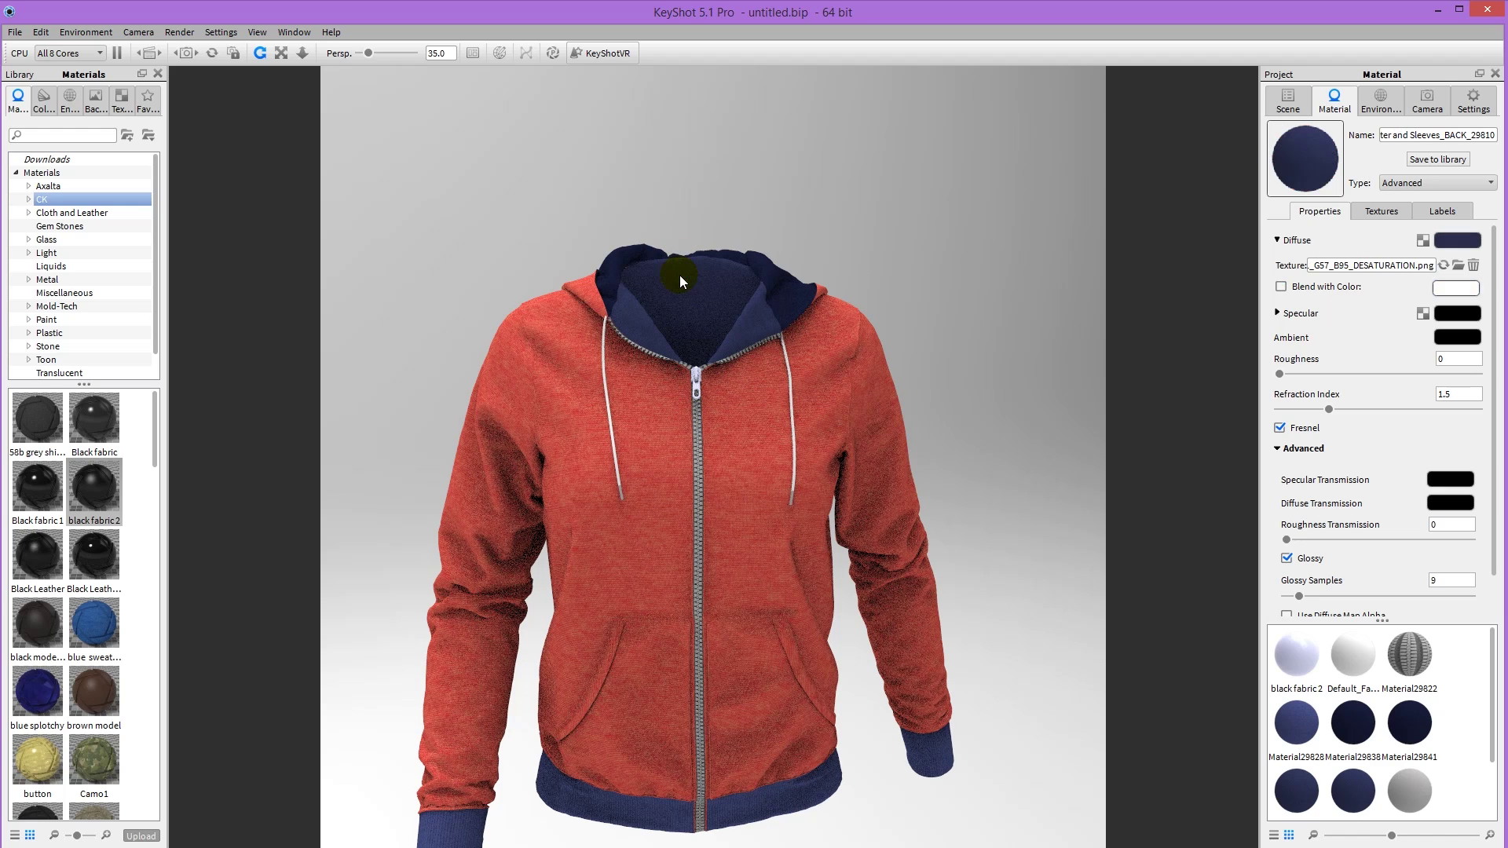
click(1459, 264)
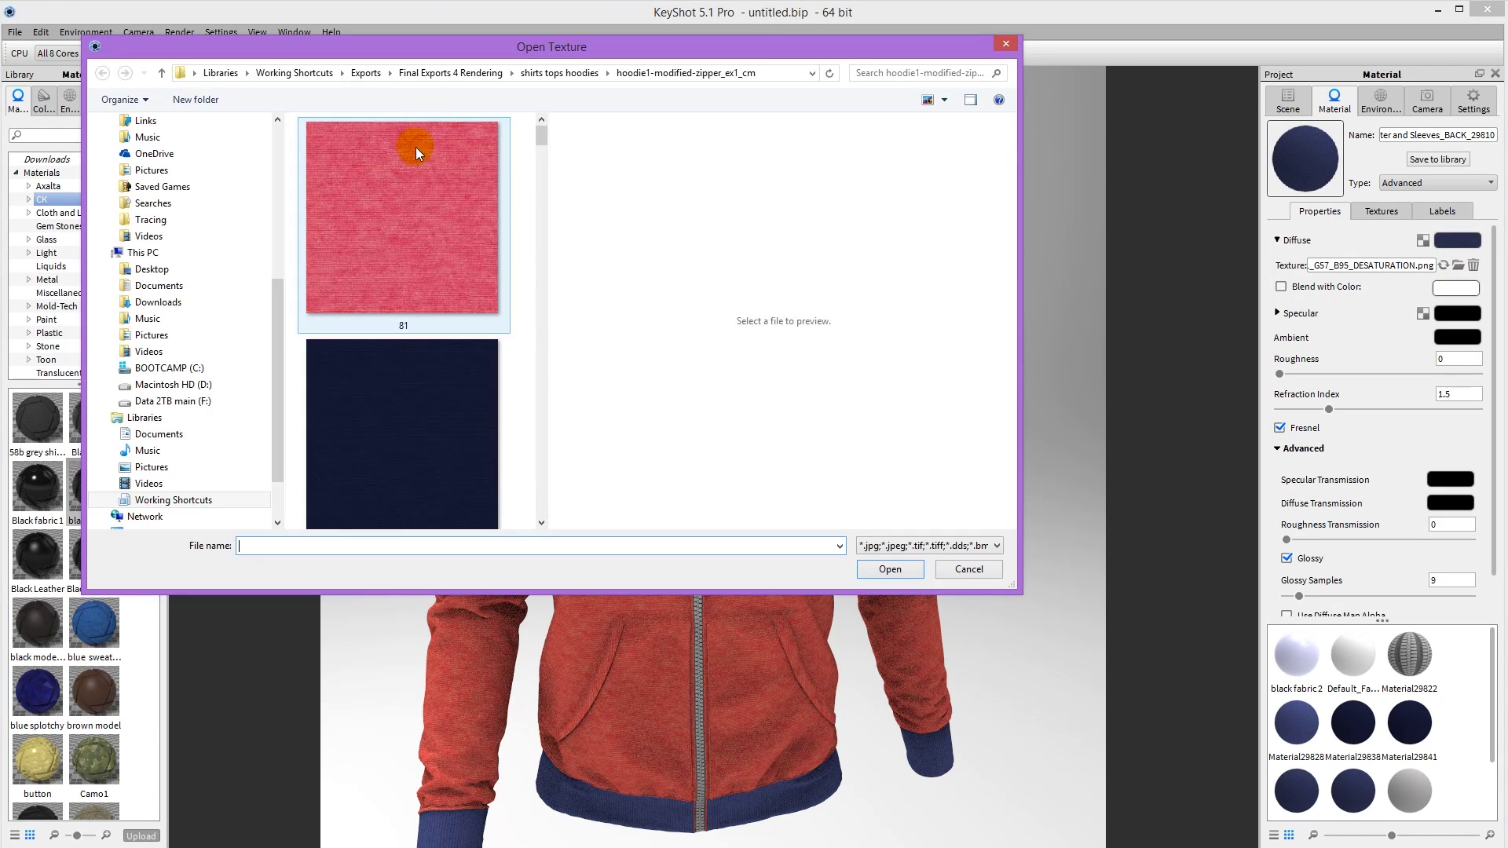
click(416, 149)
double_click(417, 148)
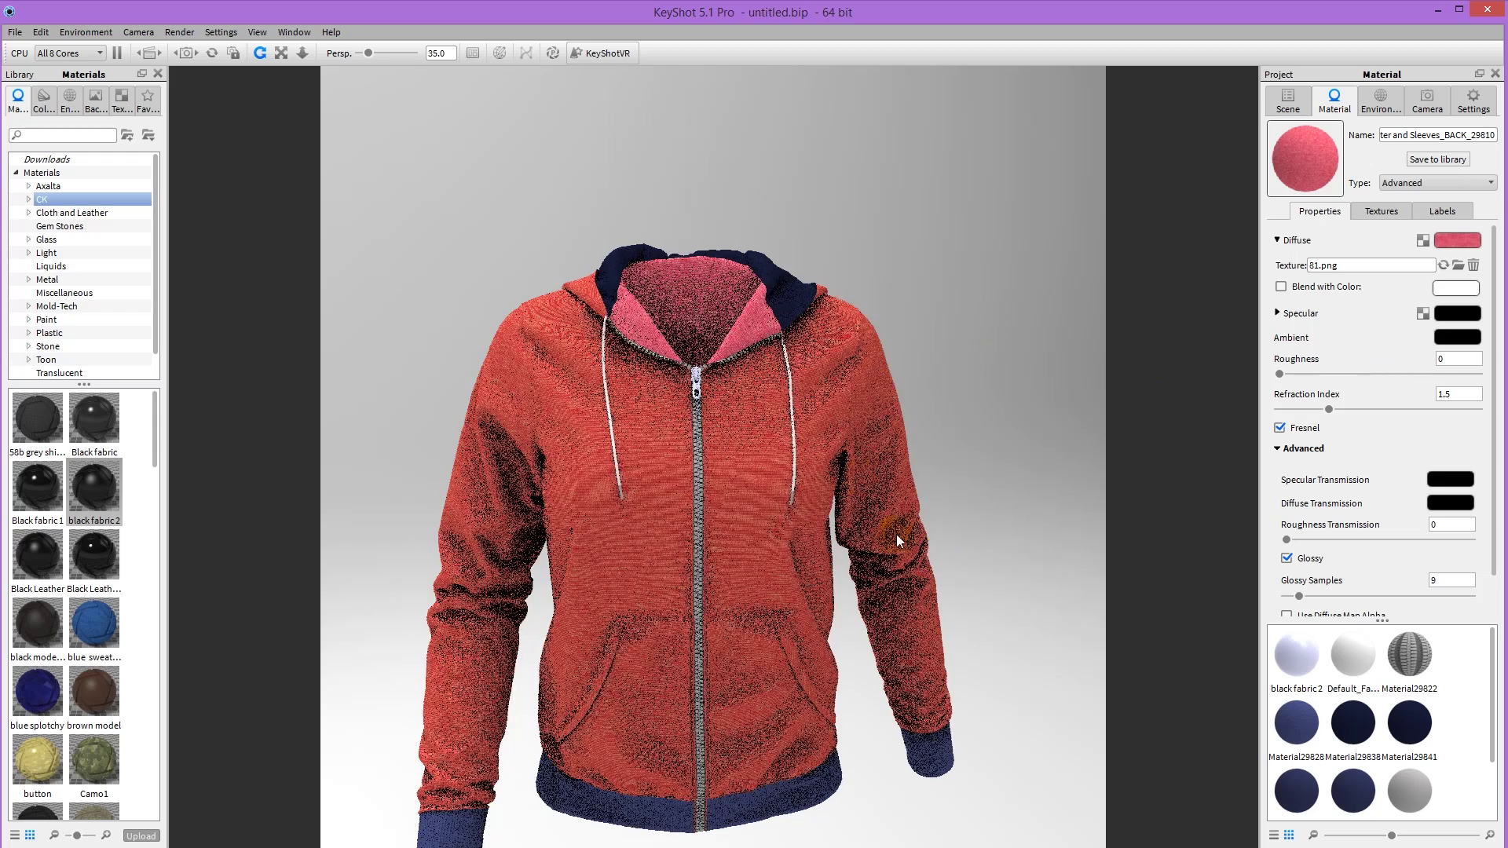
click(811, 407)
click(856, 299)
click(755, 407)
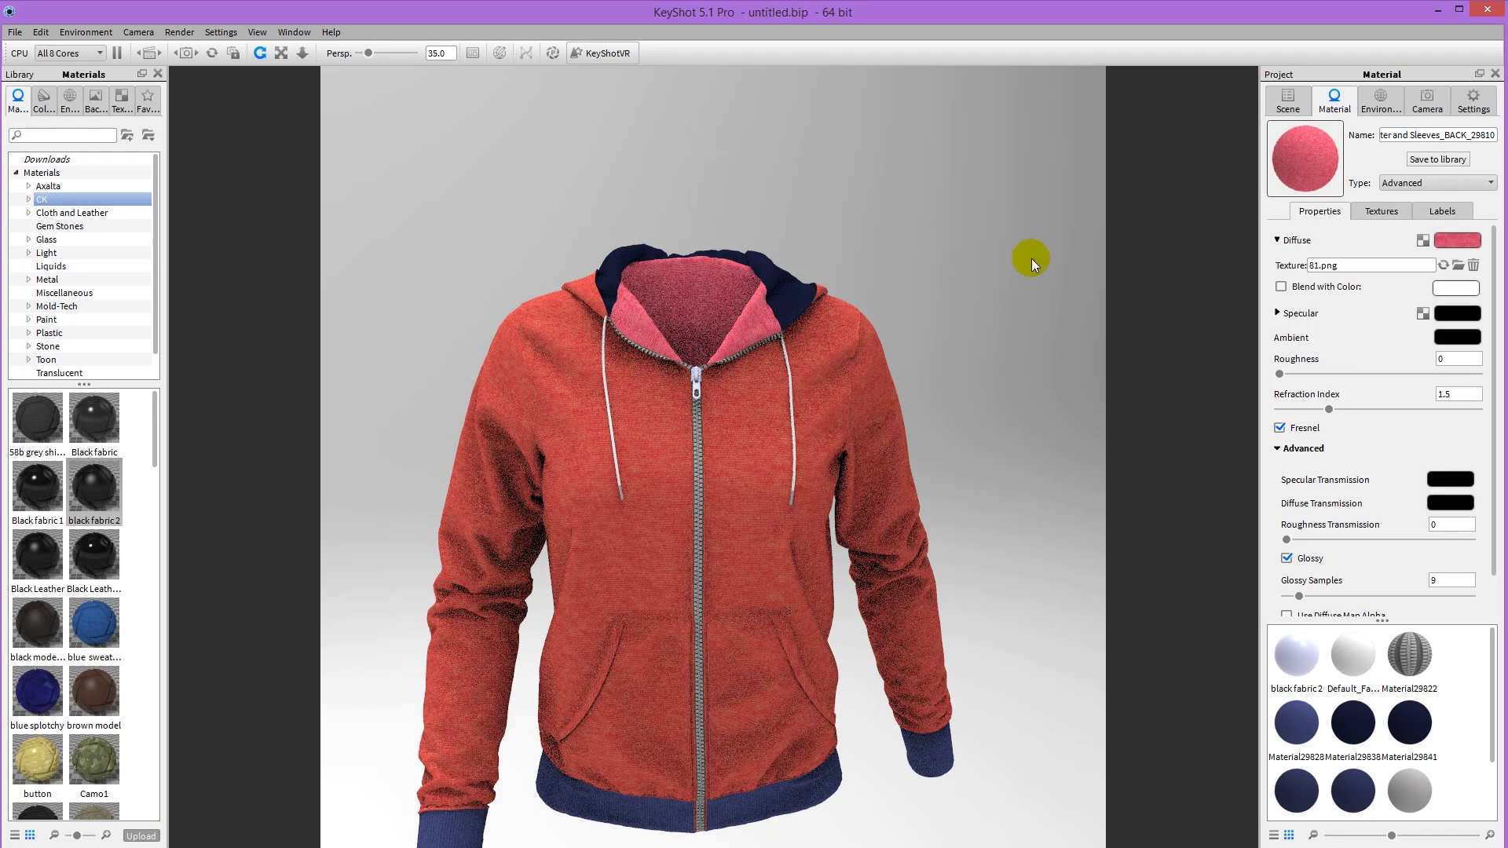
Save the pale yellow as a custom swatch and apply a preset blend colour to the front fabric.
click(735, 404)
click(1456, 287)
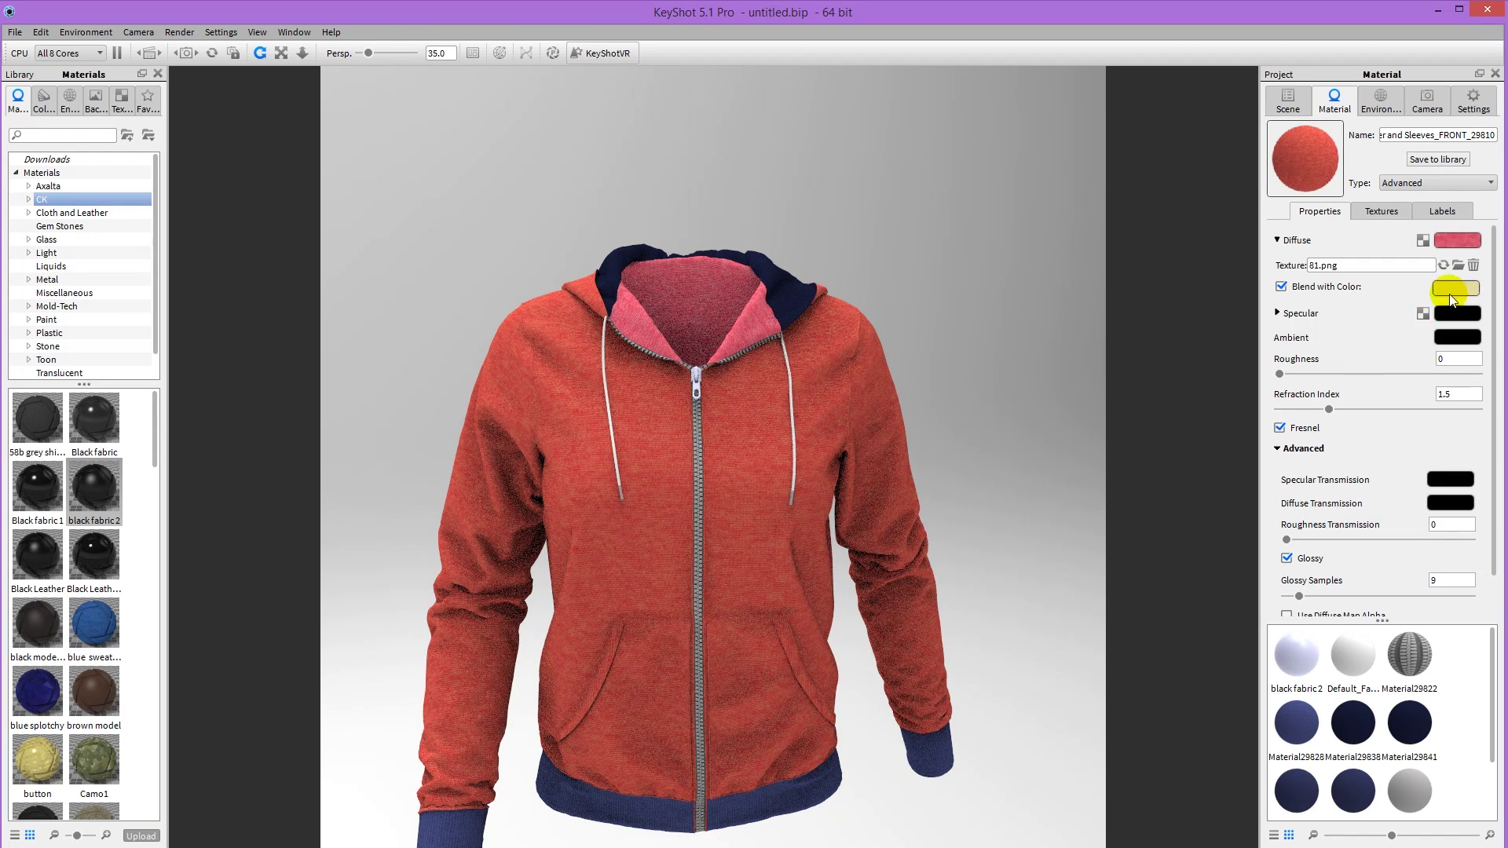
click(1374, 119)
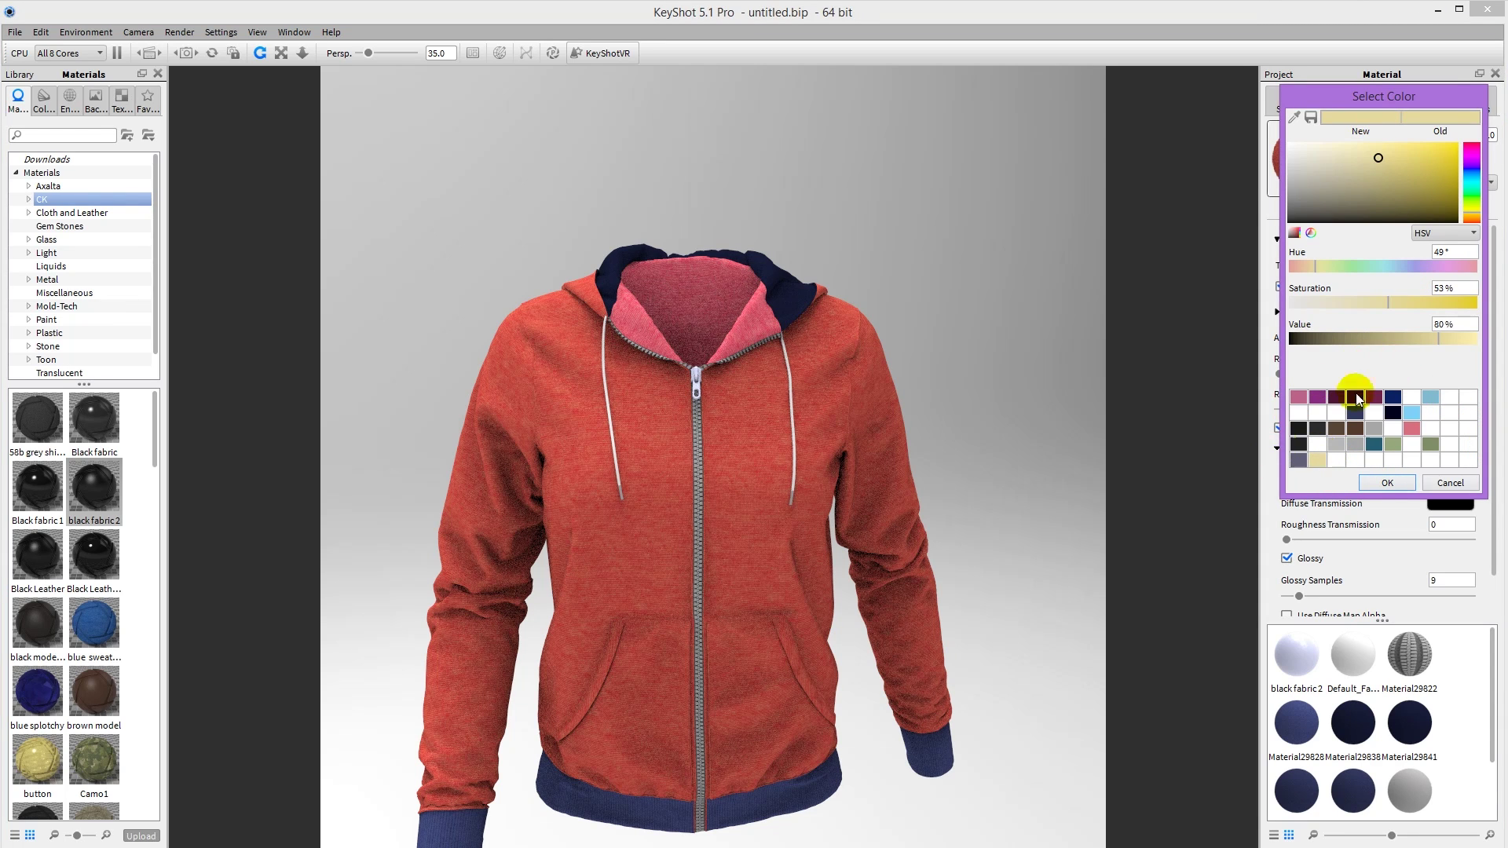
click(1319, 460)
click(1388, 482)
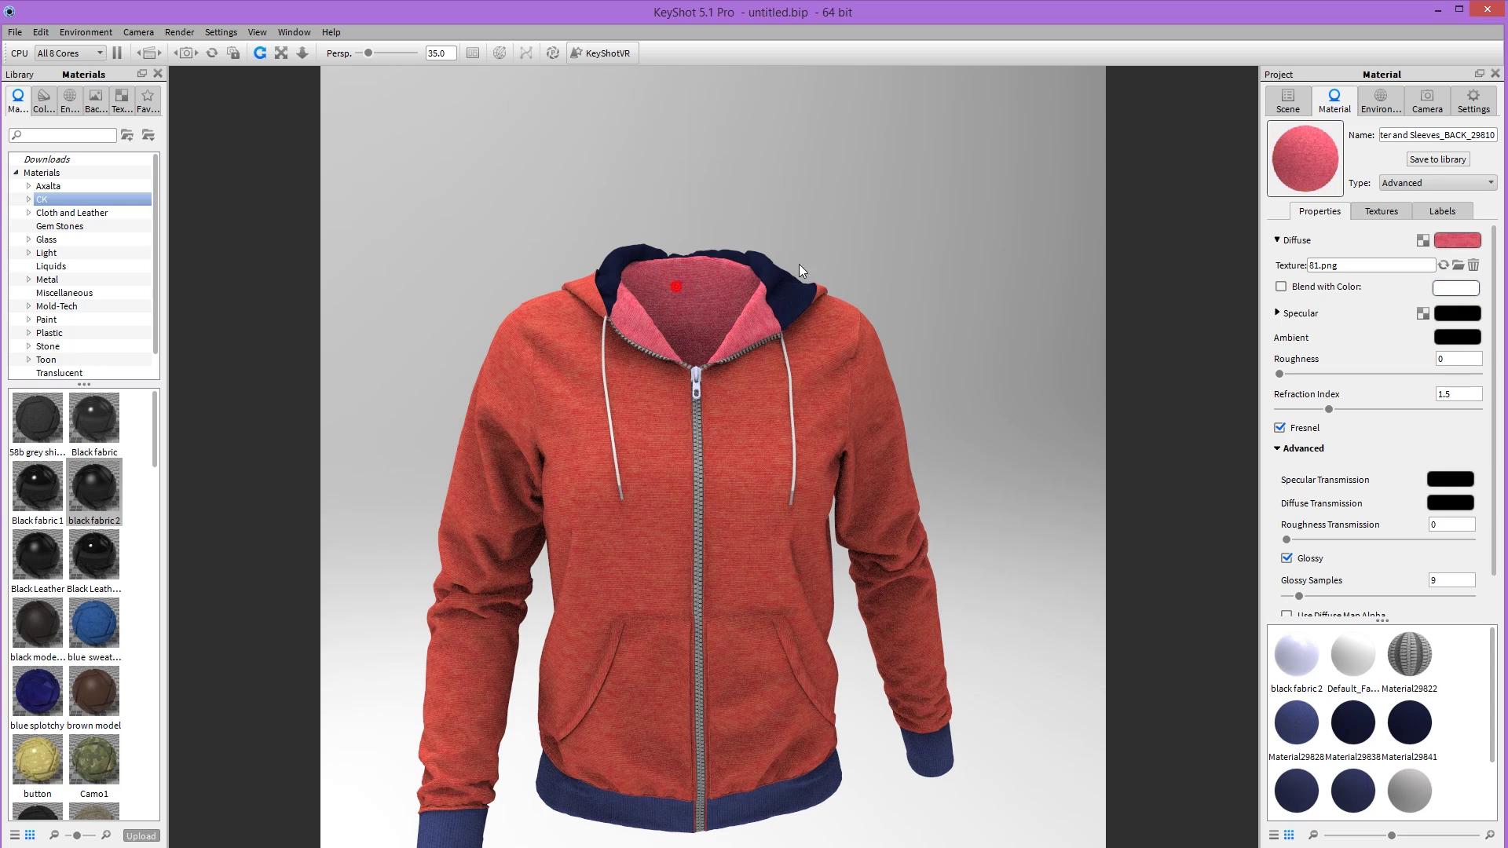
click(1457, 287)
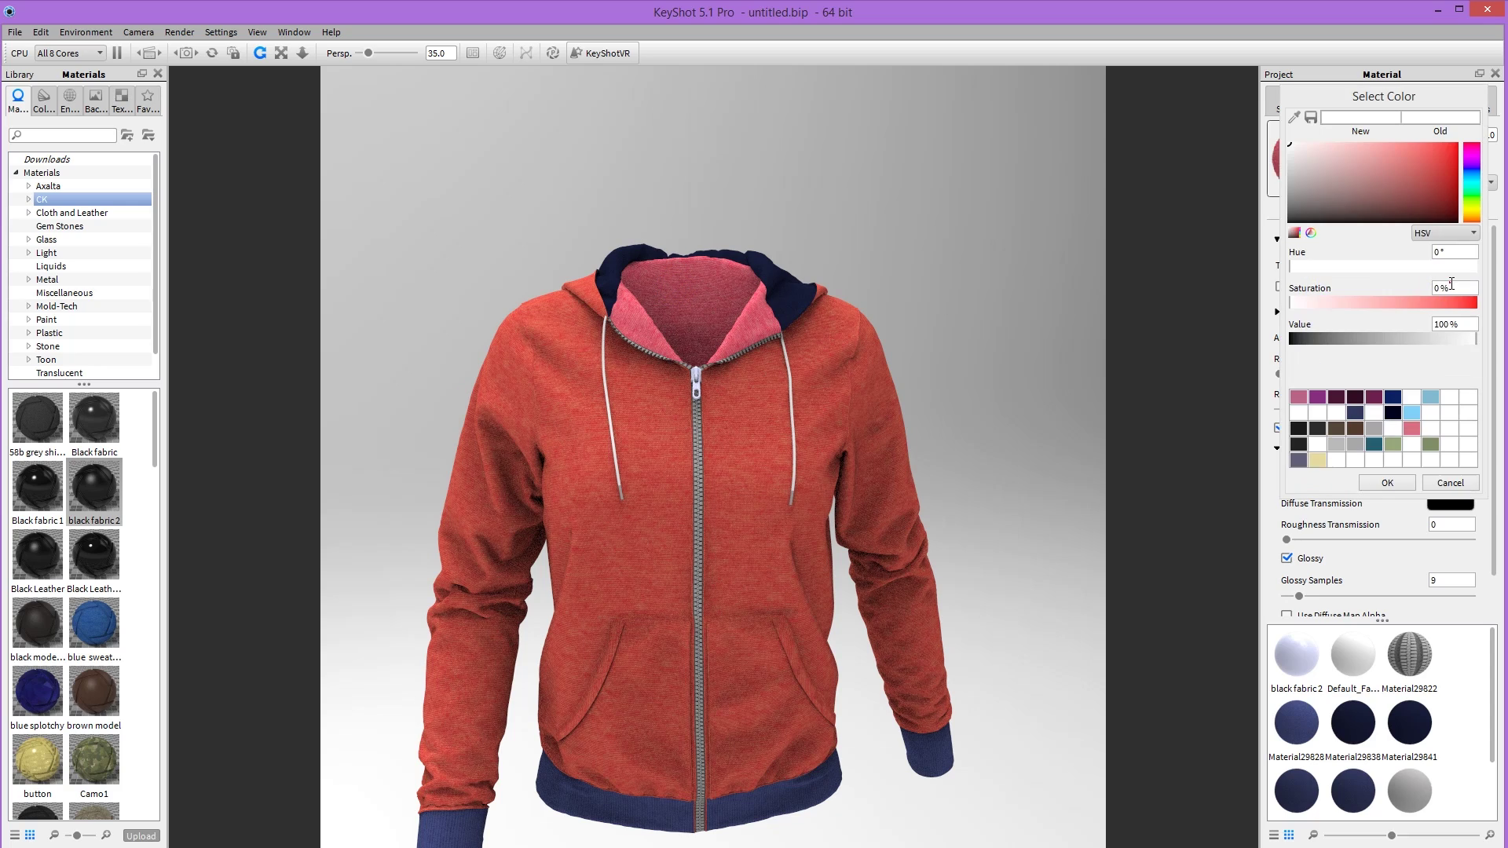
click(1322, 458)
click(1387, 482)
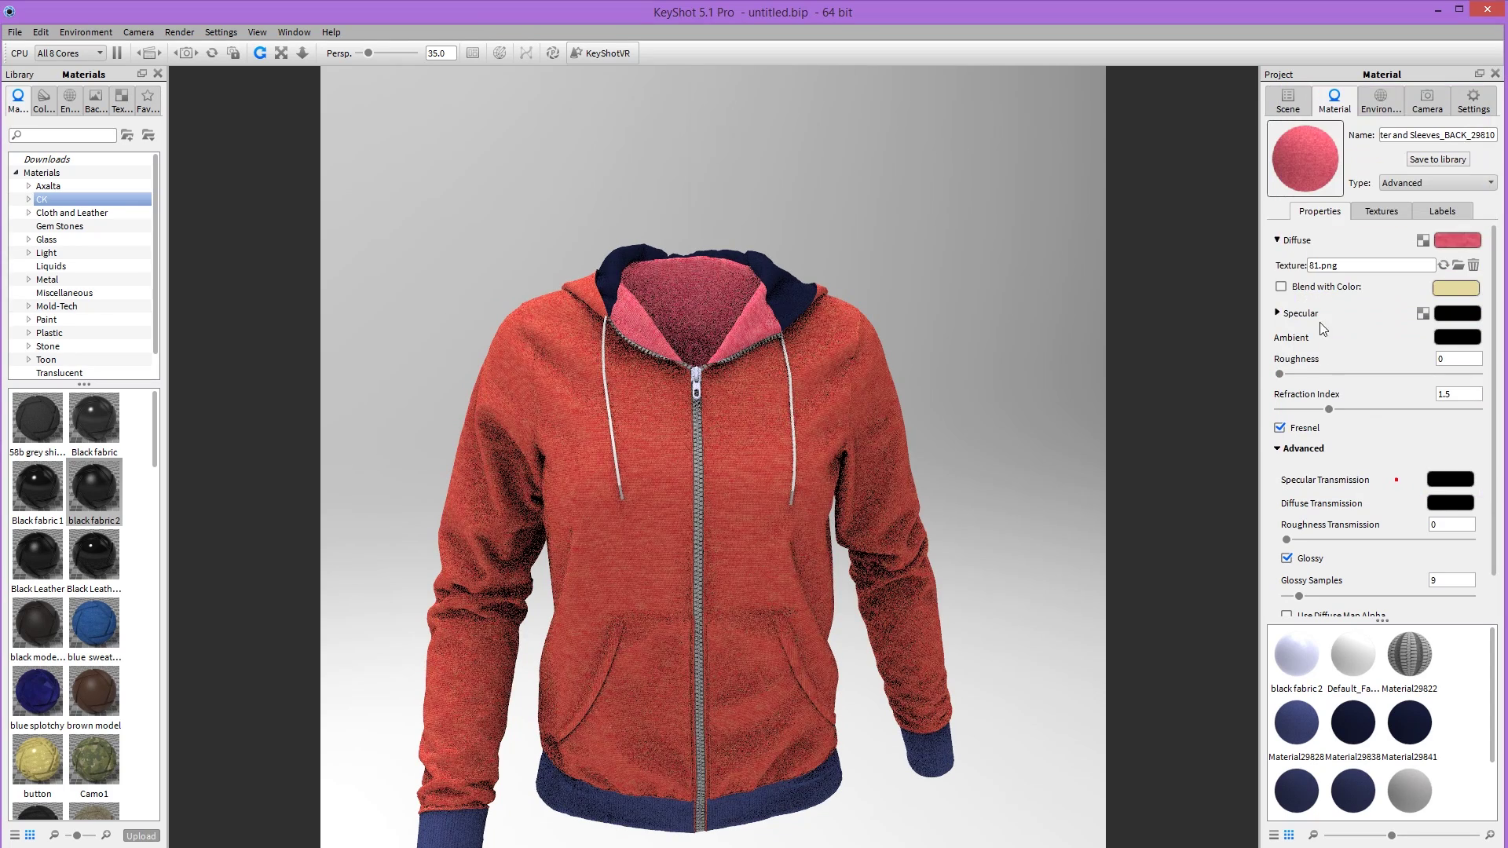
Enable Blend with Color with a dark tan (hue 35°, 72% saturation, 47% value).
click(1281, 287)
click(1456, 288)
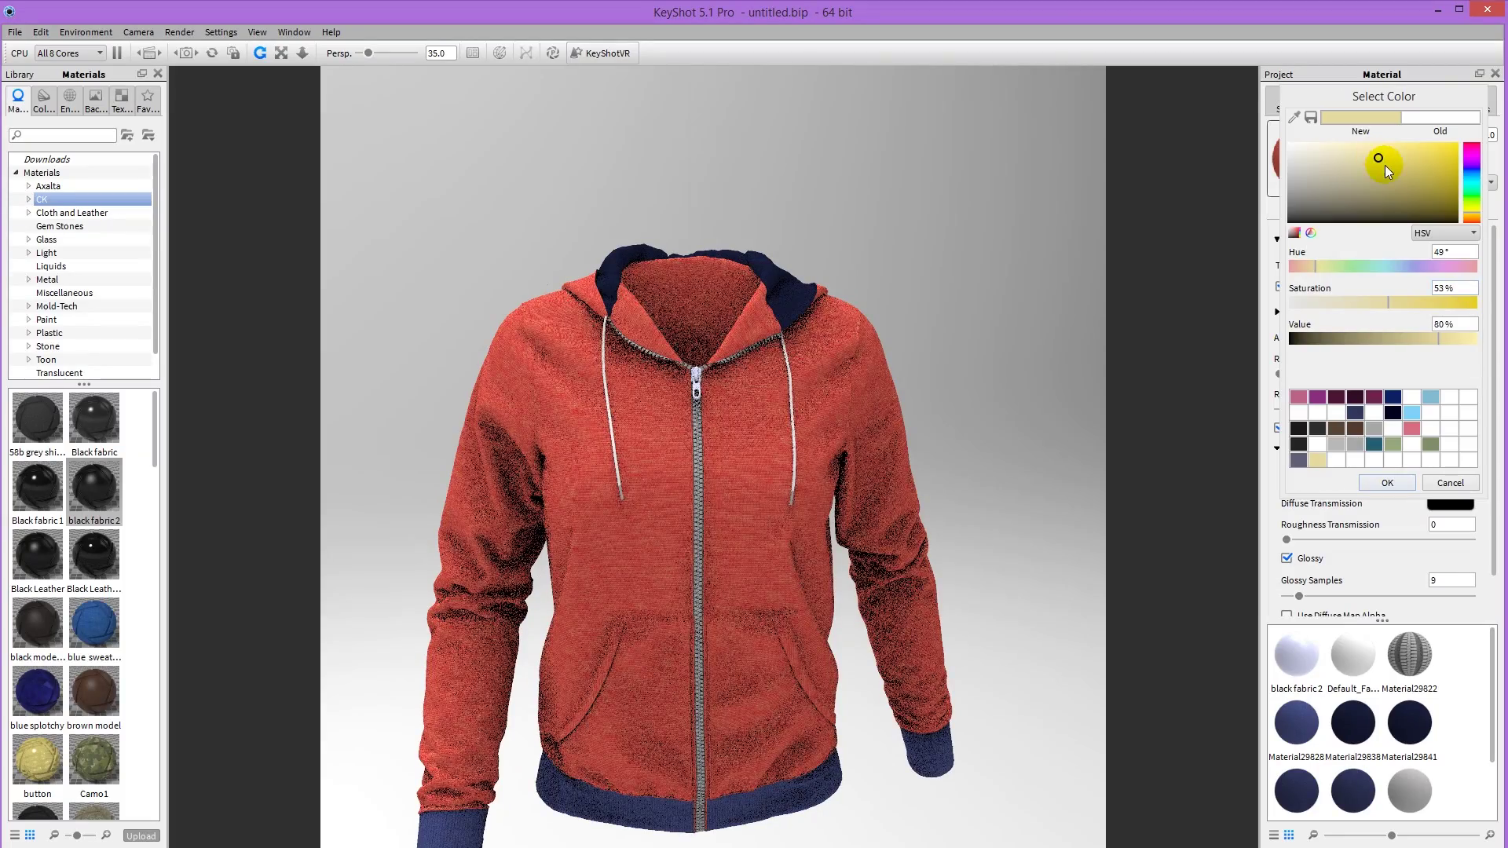
click(1416, 338)
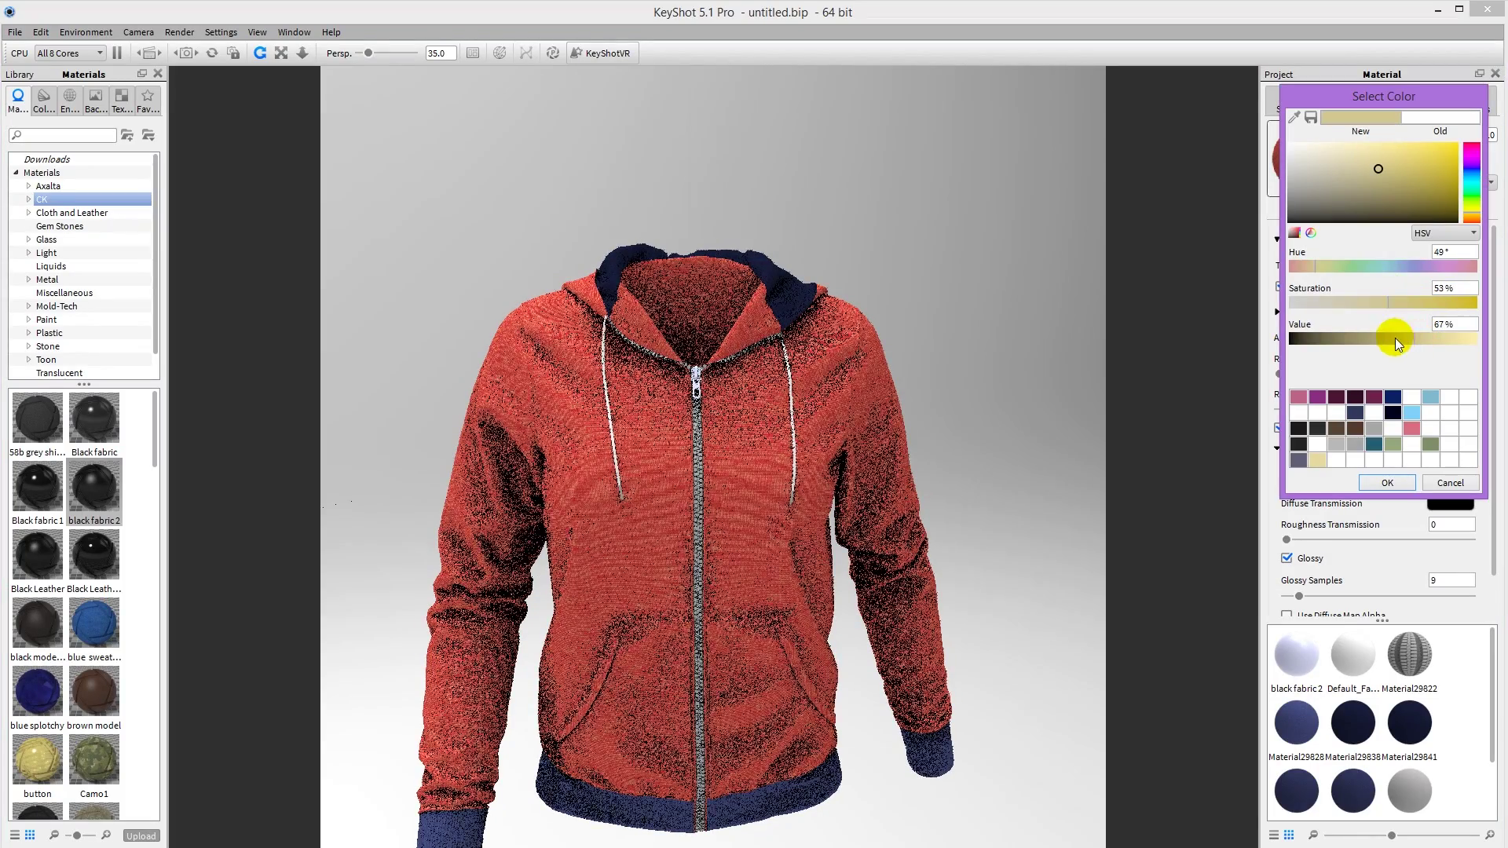
click(1393, 339)
click(1425, 302)
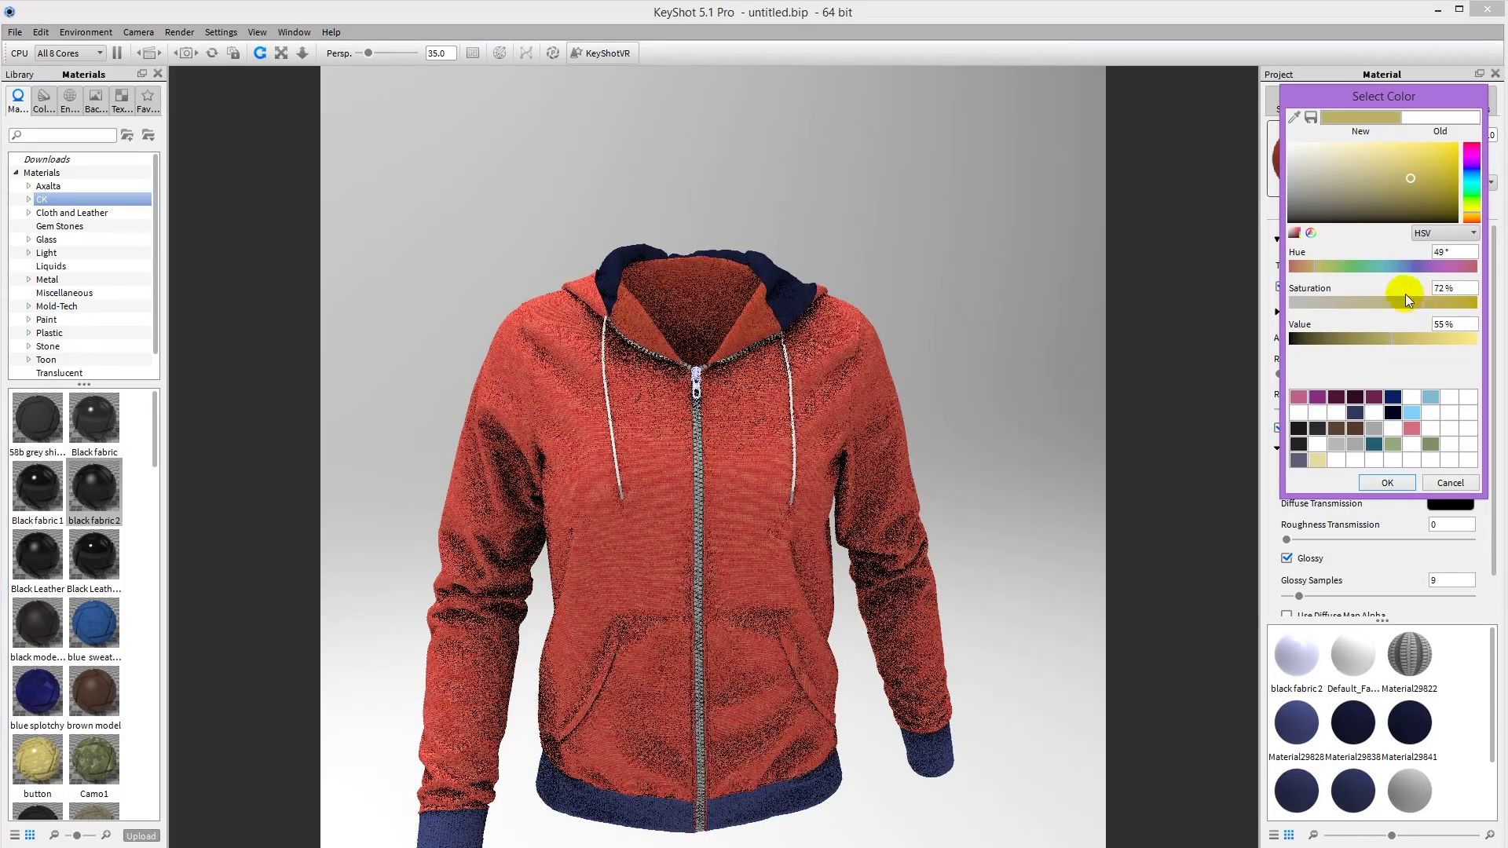
click(1378, 339)
click(1474, 219)
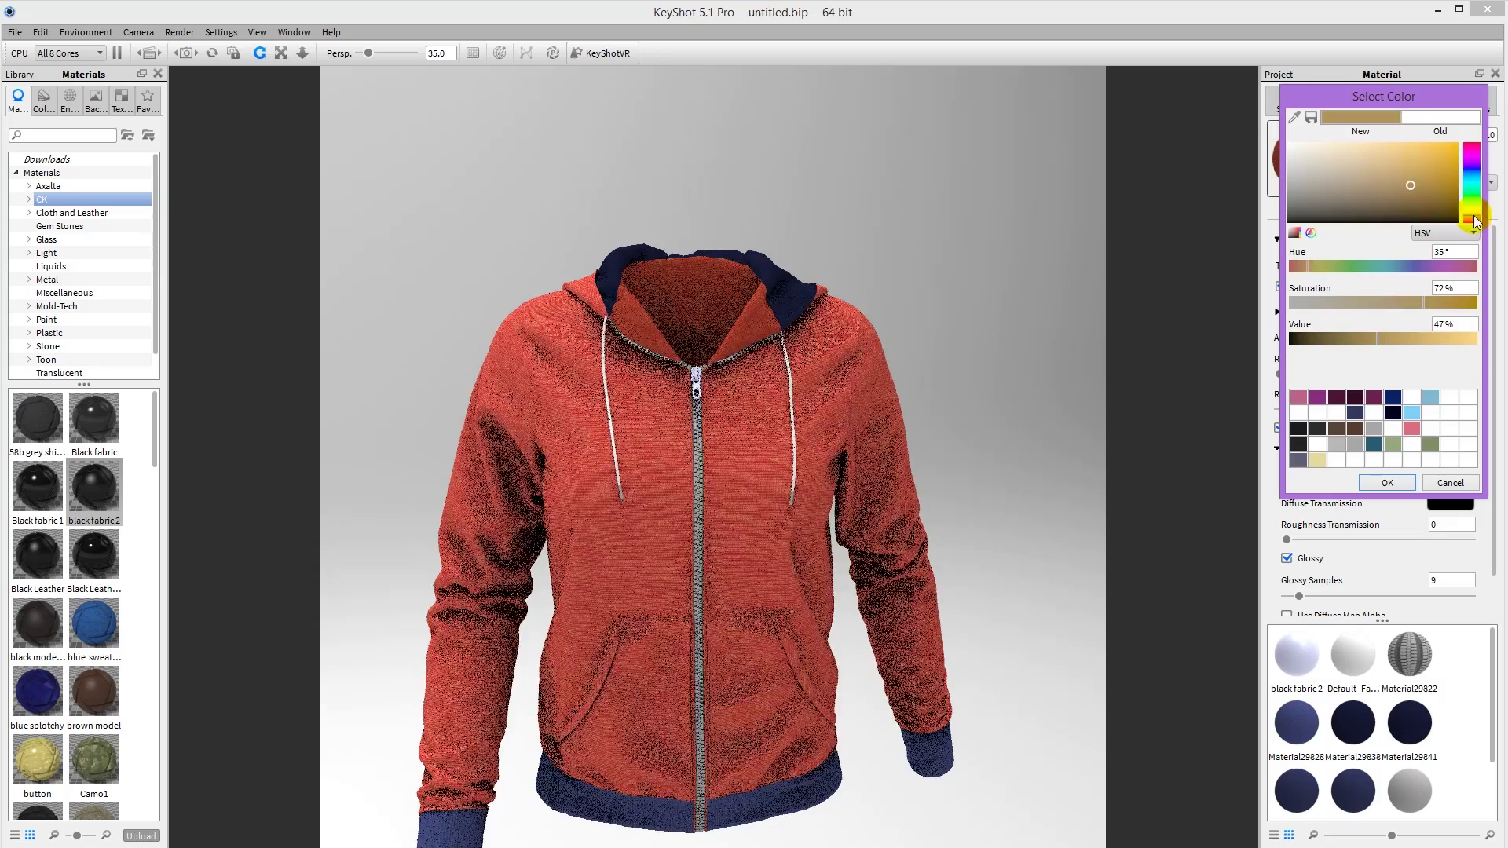
click(1414, 191)
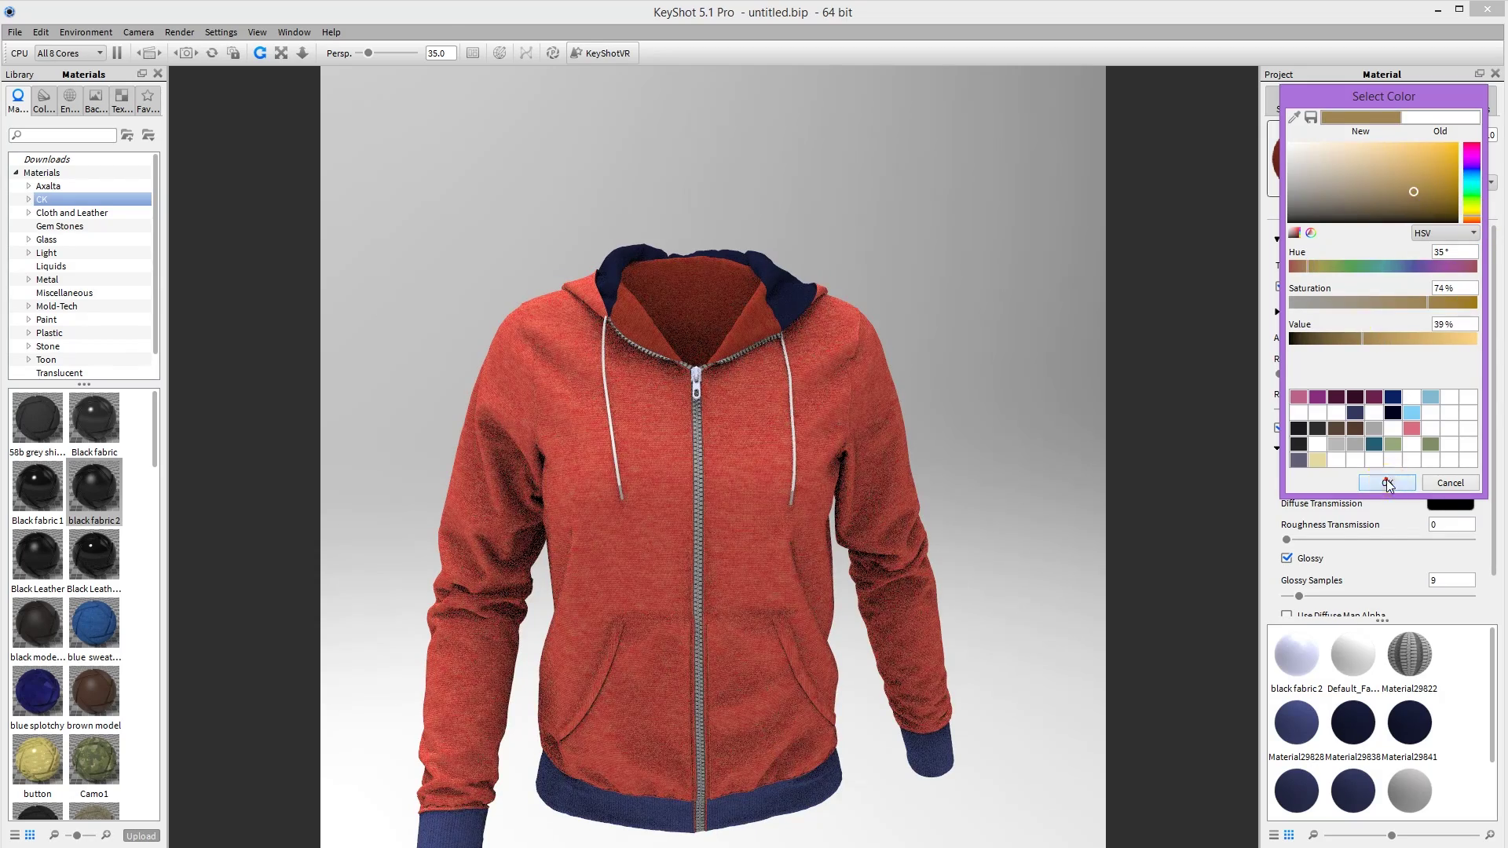
click(1388, 482)
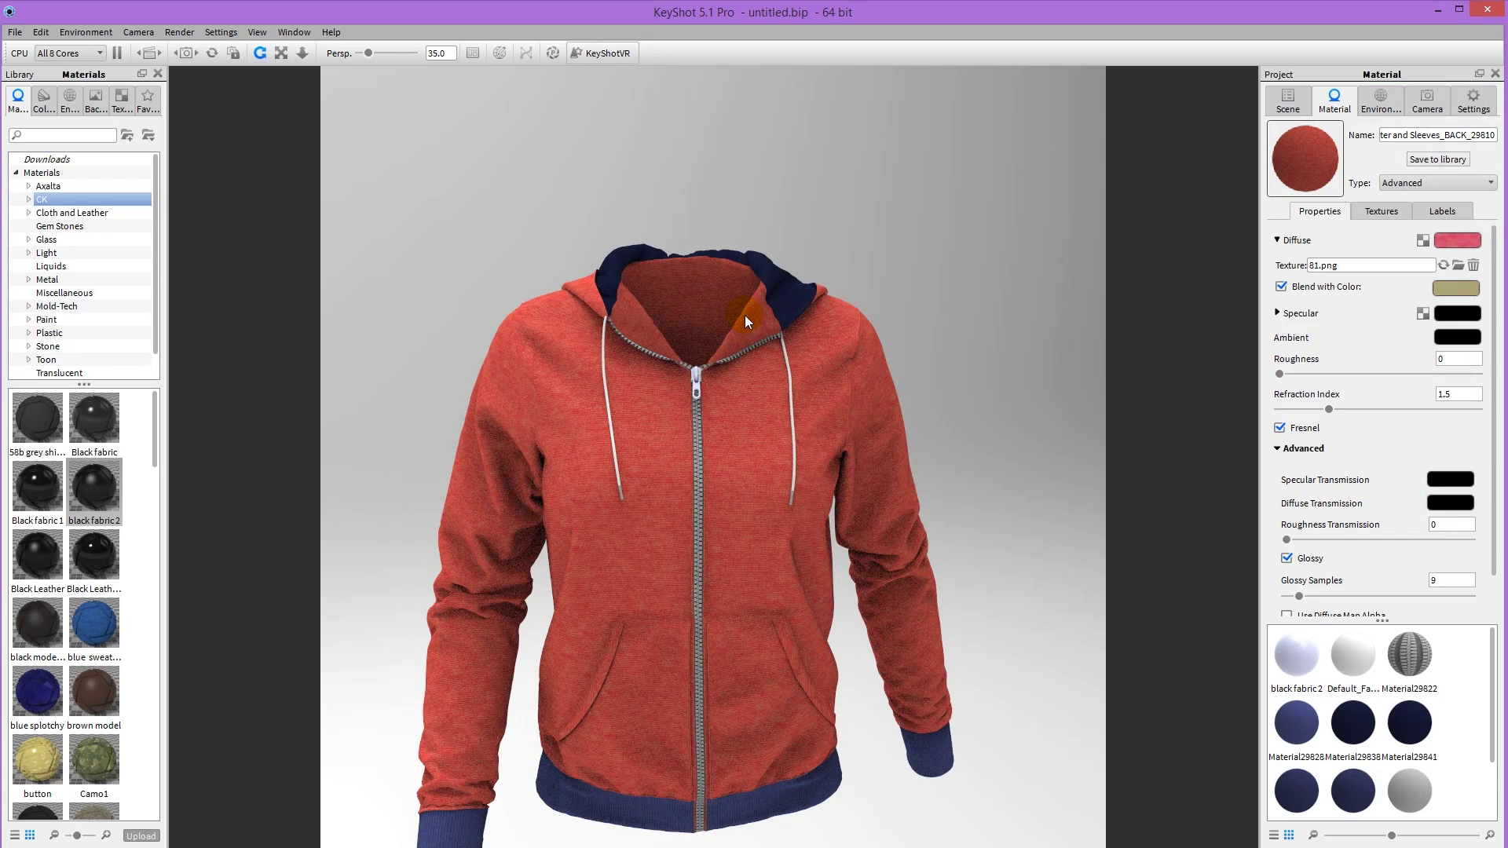
Apply the red hoodie material to the hood lining and the navy back seam.
shift+click(782, 294)
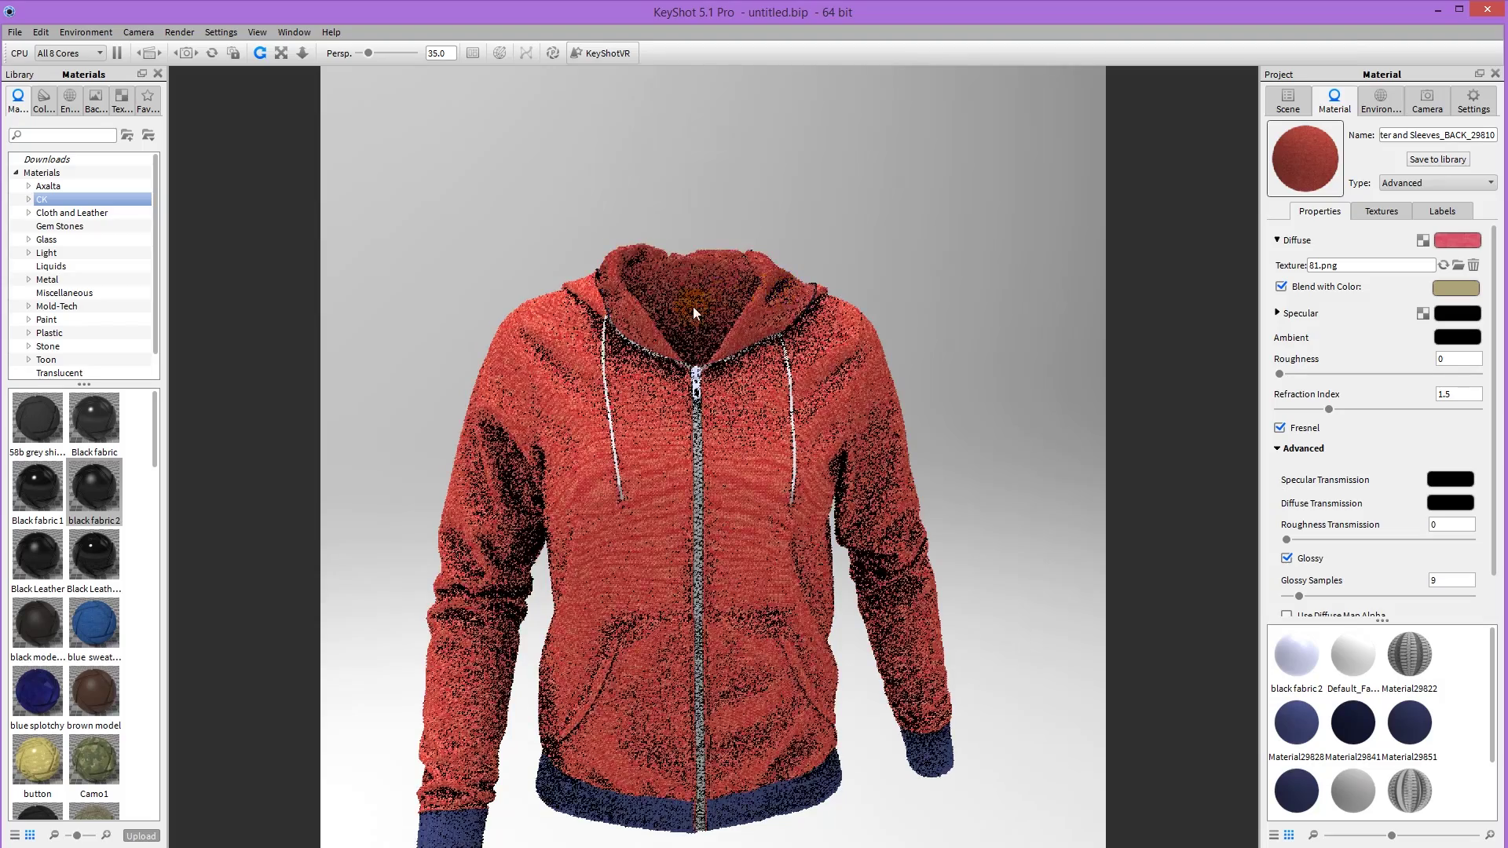
drag(973, 383, 856, 368)
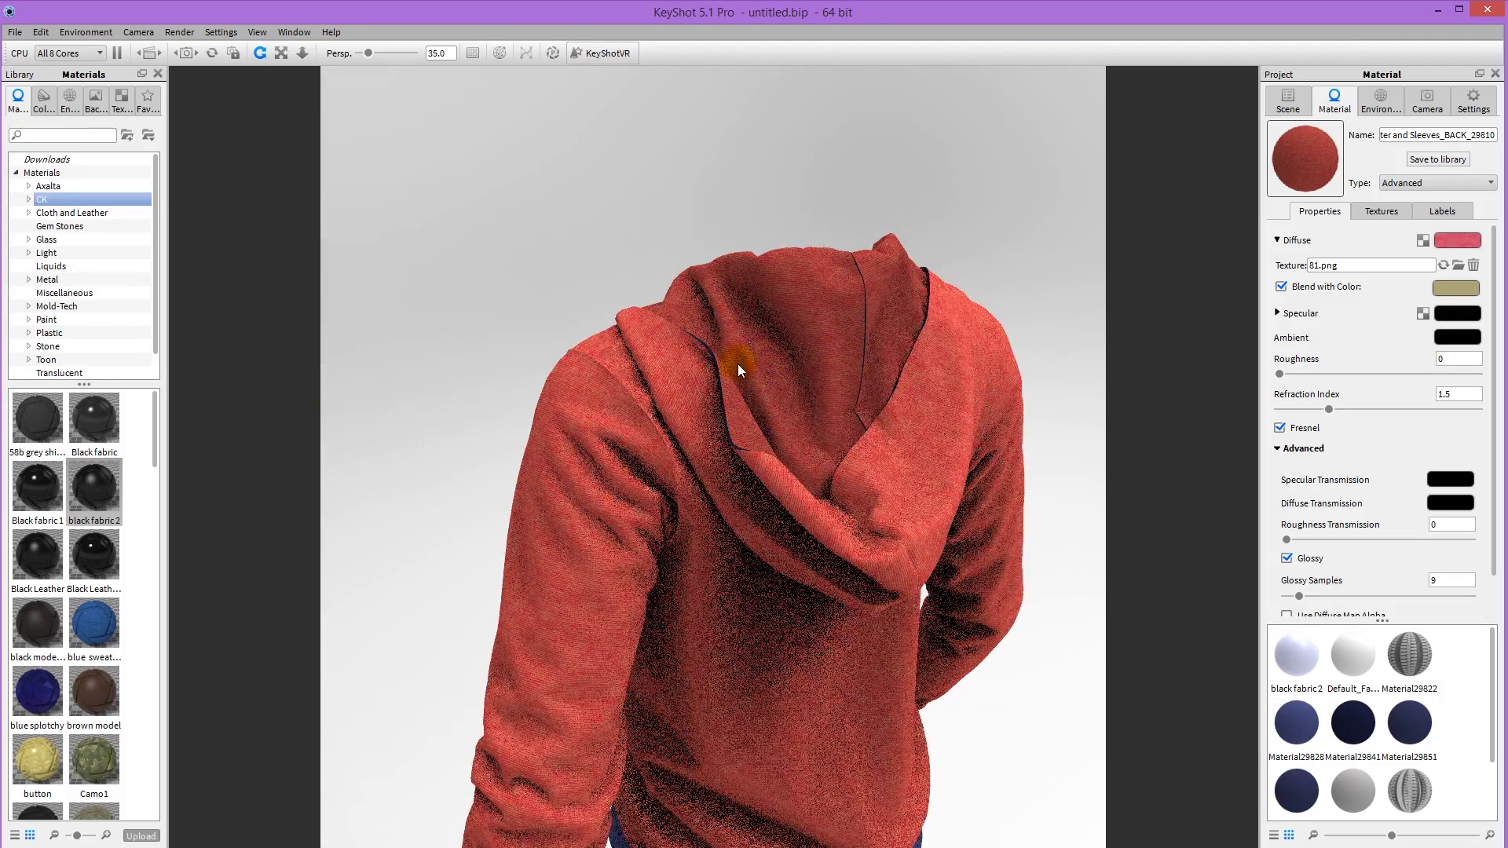
scroll(737, 362, up, 5)
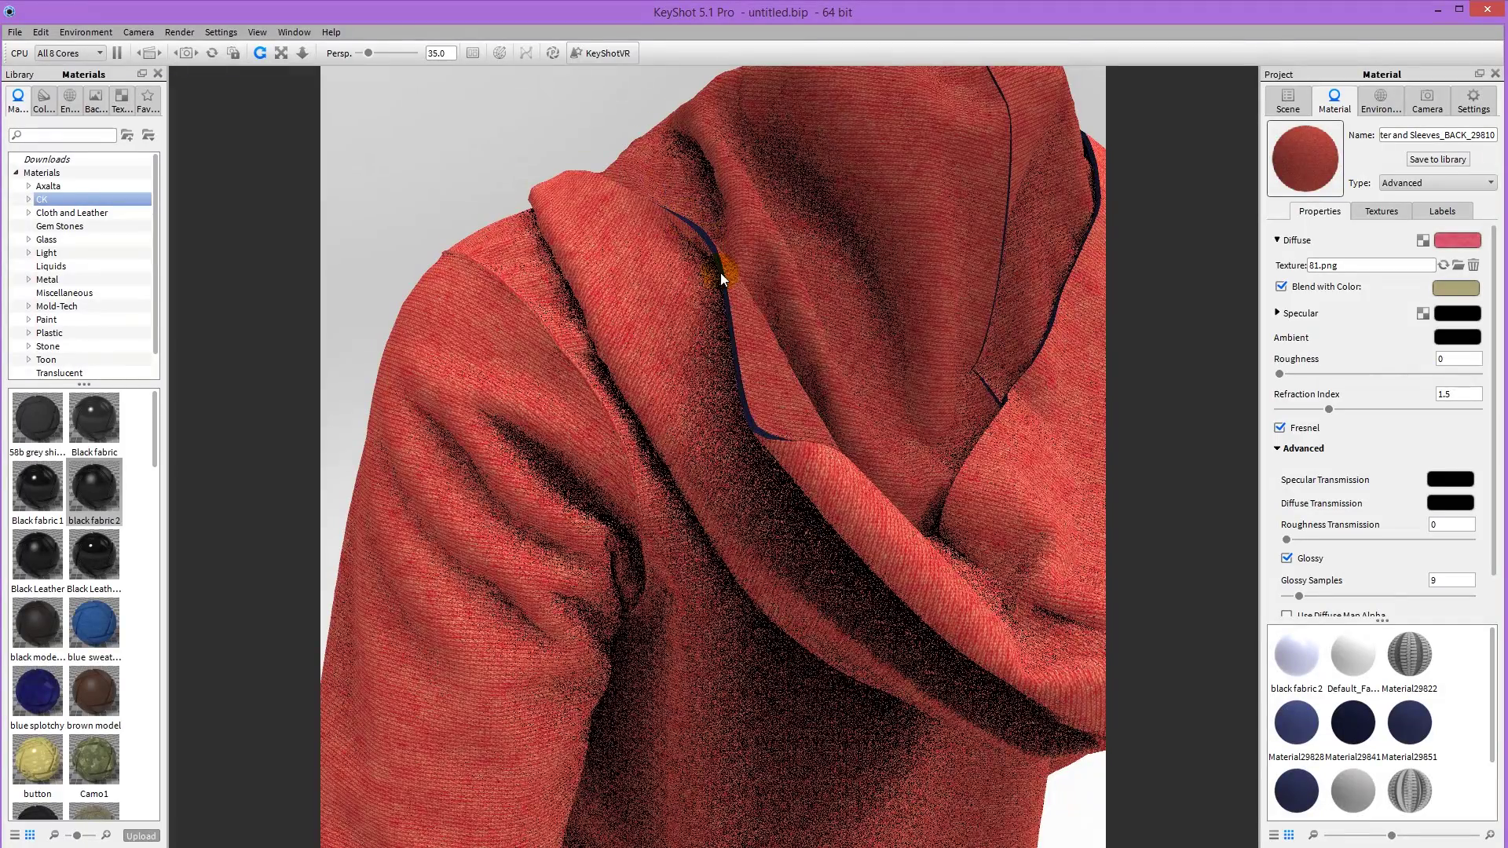
shift+right_click(743, 391)
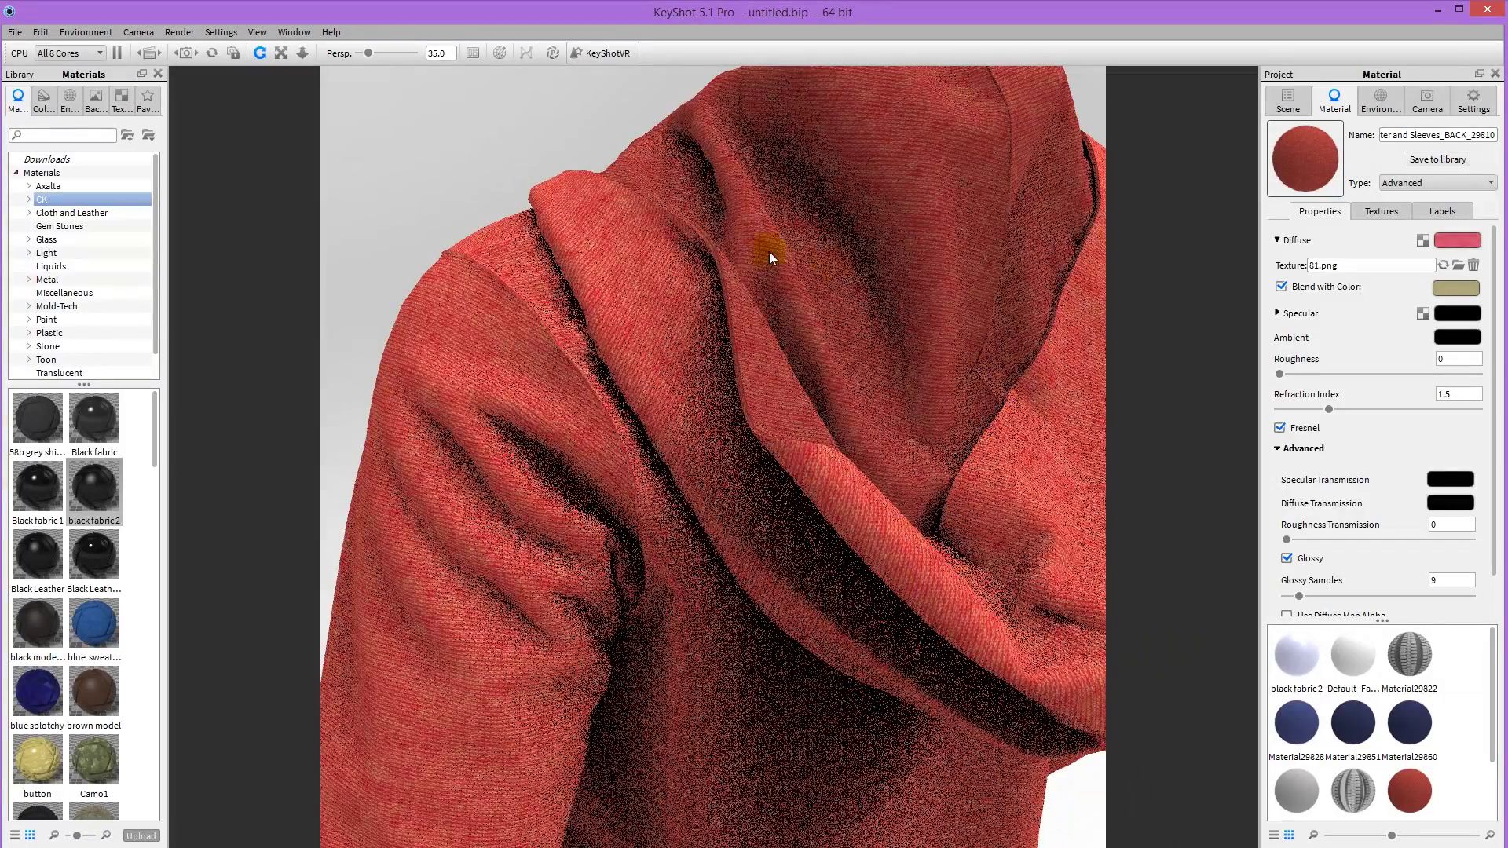
scroll(770, 251, down, 5)
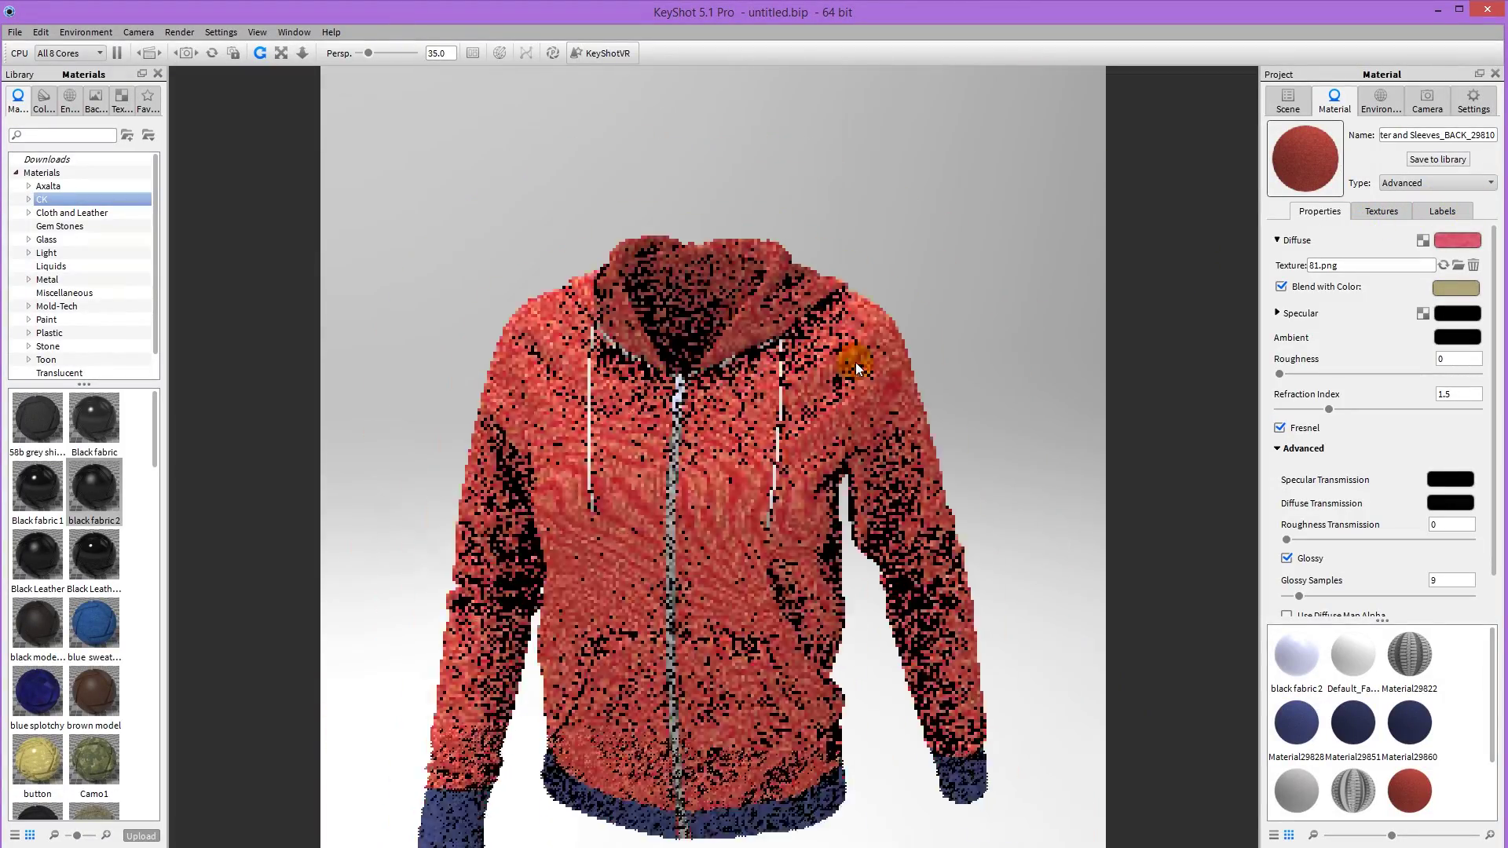
scroll(821, 412, down, 3)
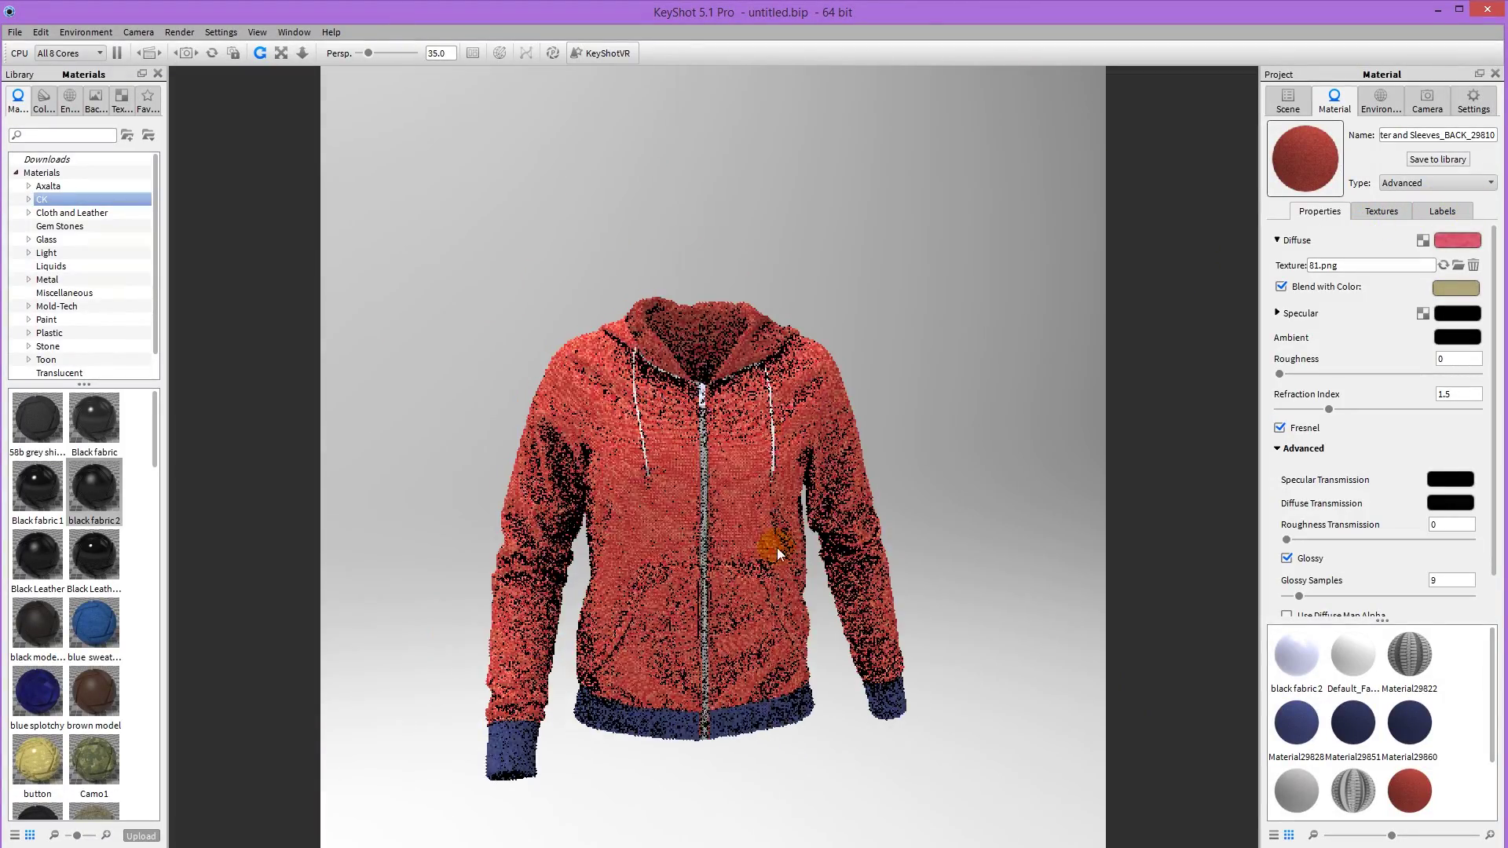
Load 81.png as the waistband material's diffuse texture.
double_click(633, 721)
click(1424, 240)
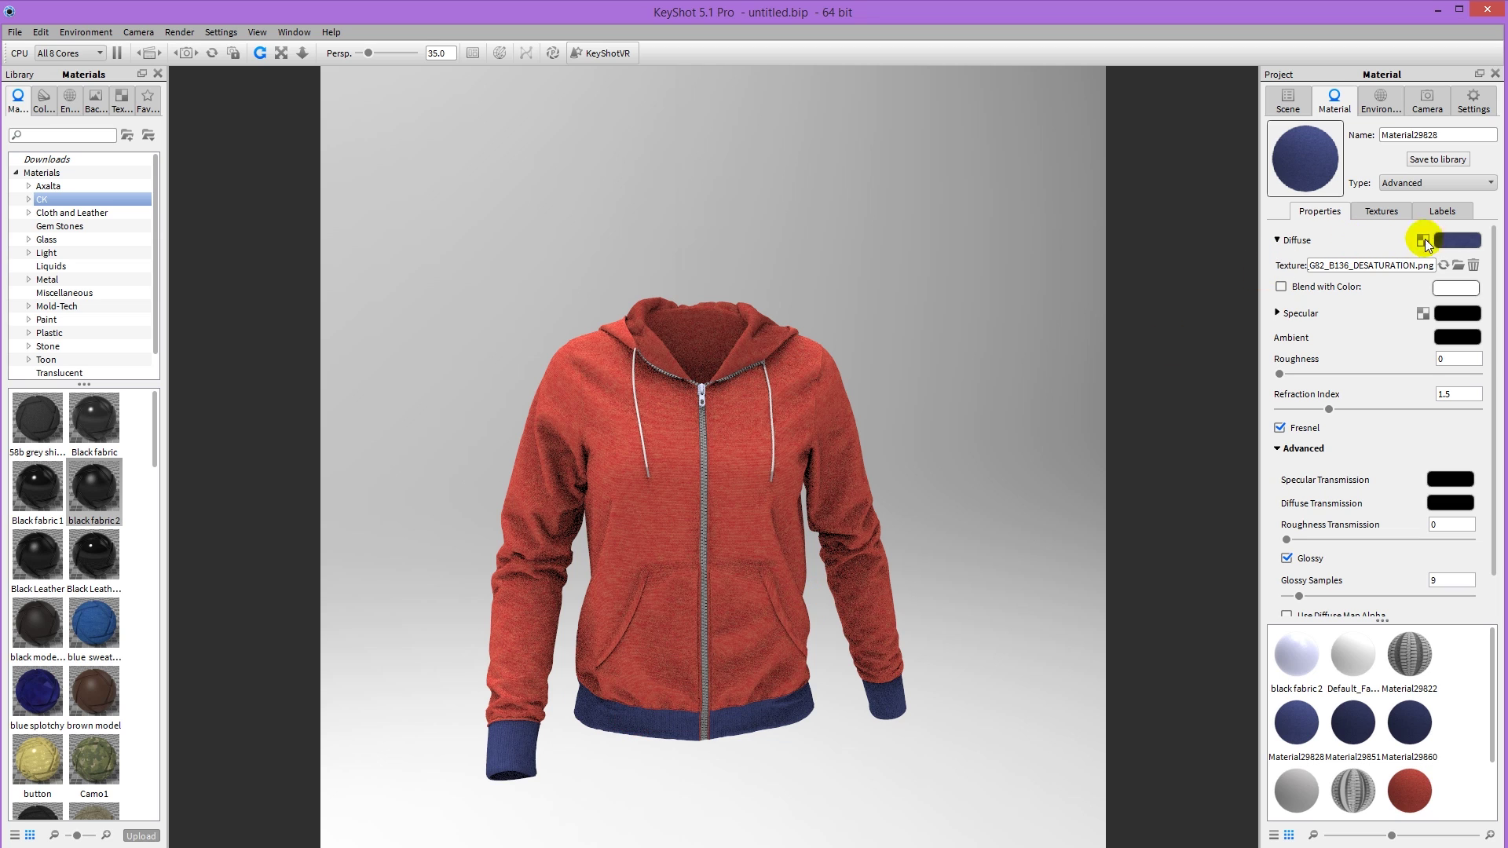
click(1449, 239)
click(1459, 266)
double_click(452, 164)
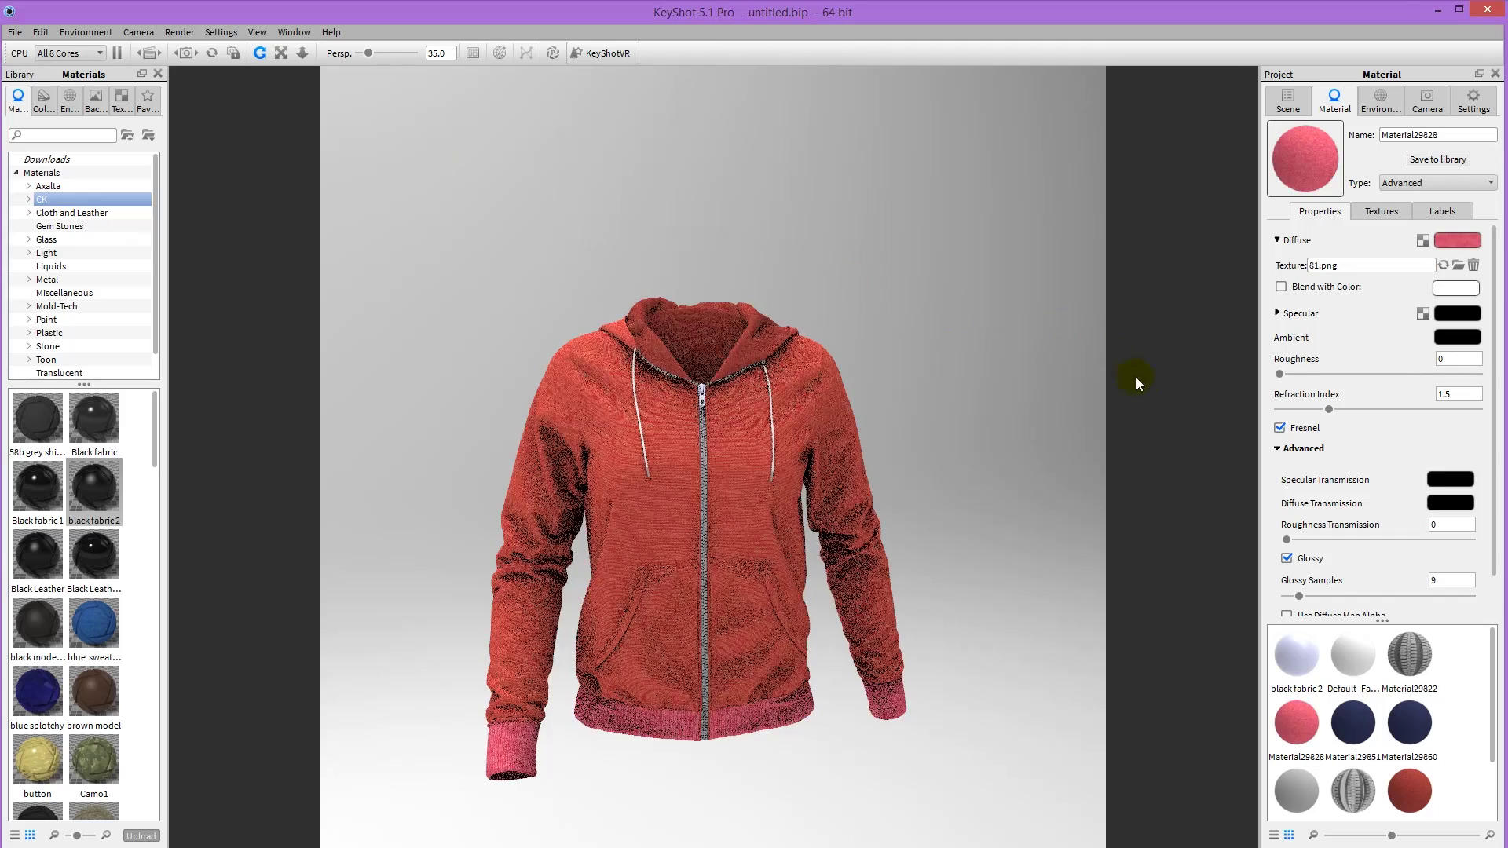
Blend the waistband texture with a tan colour (49°, 63%, 60%).
click(1327, 286)
click(1457, 288)
click(1317, 460)
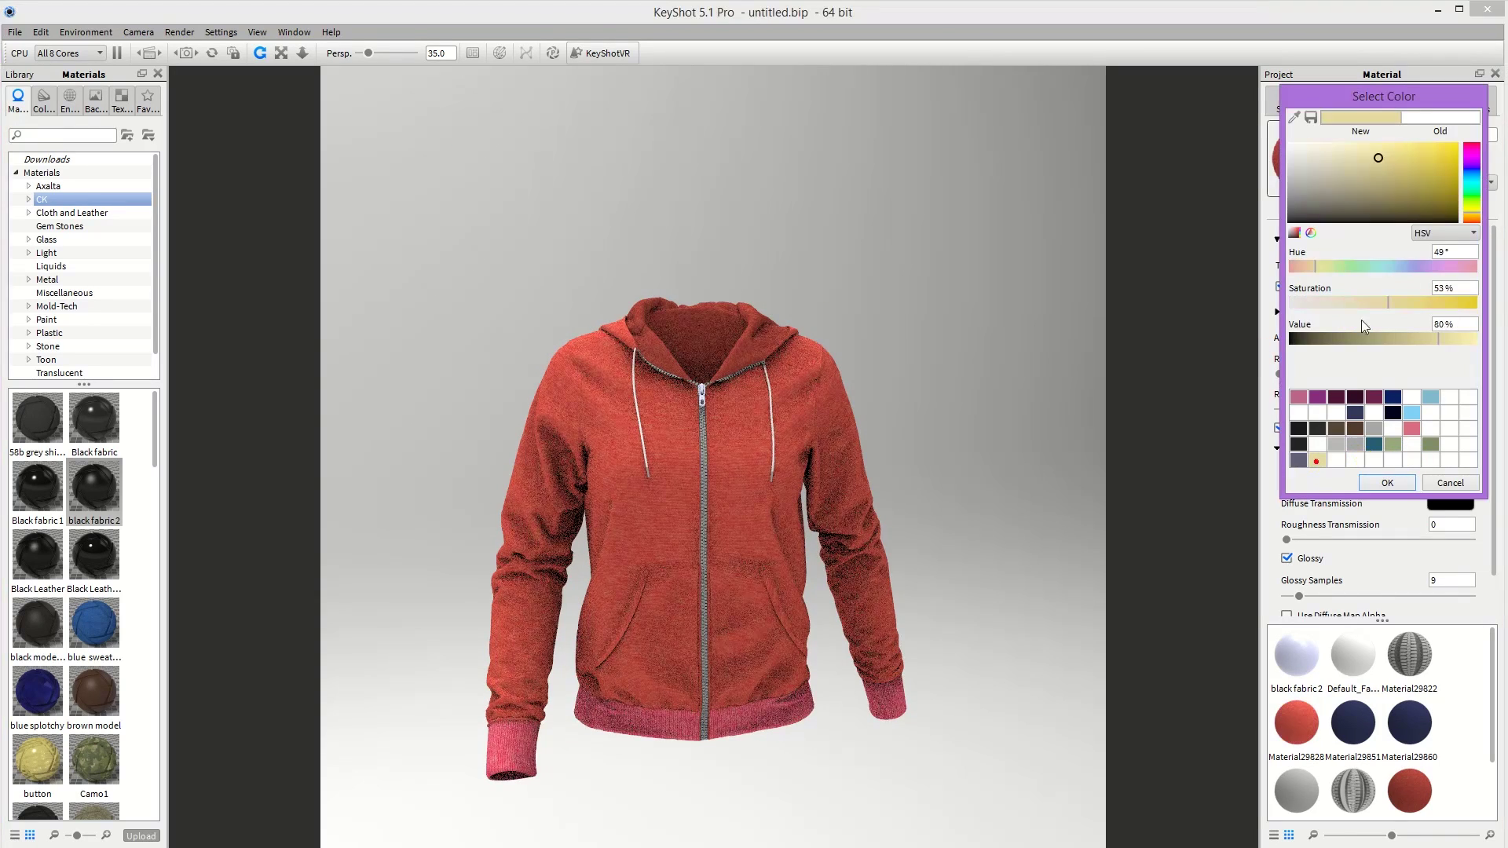
click(1384, 172)
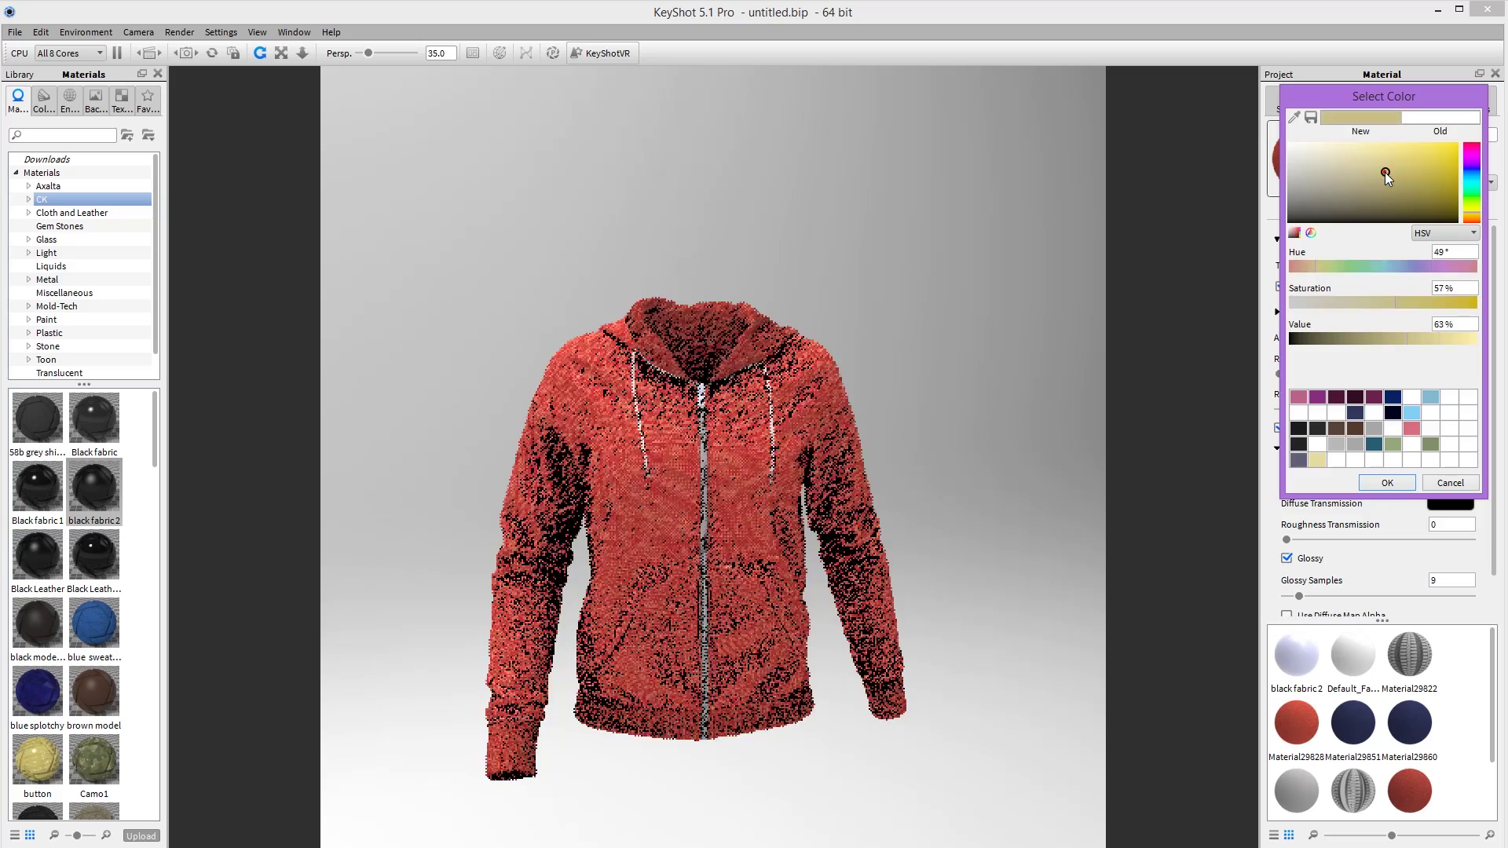
click(1384, 182)
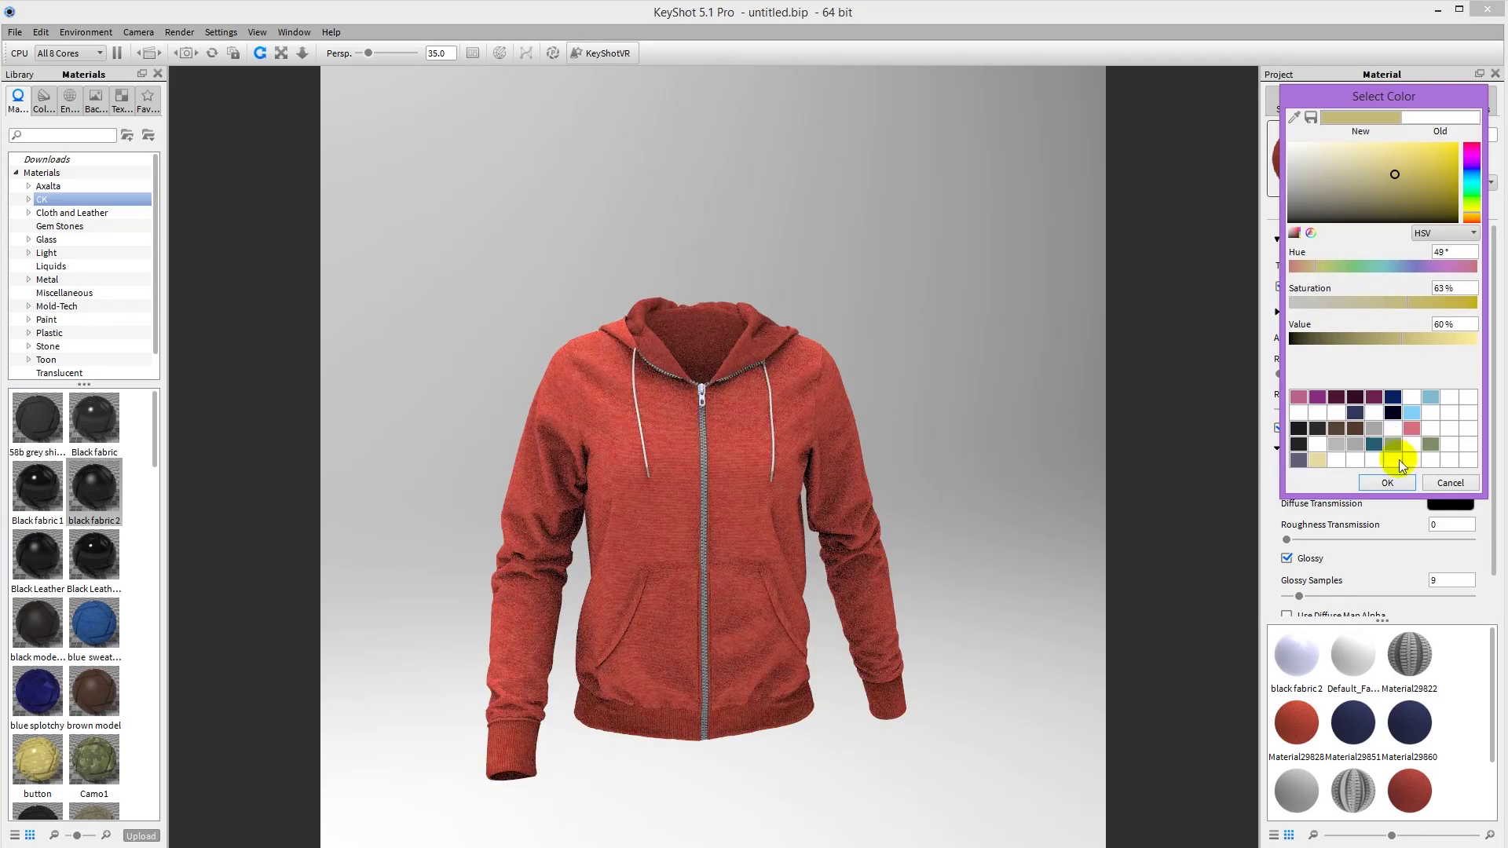
click(1388, 482)
drag(902, 441, 832, 295)
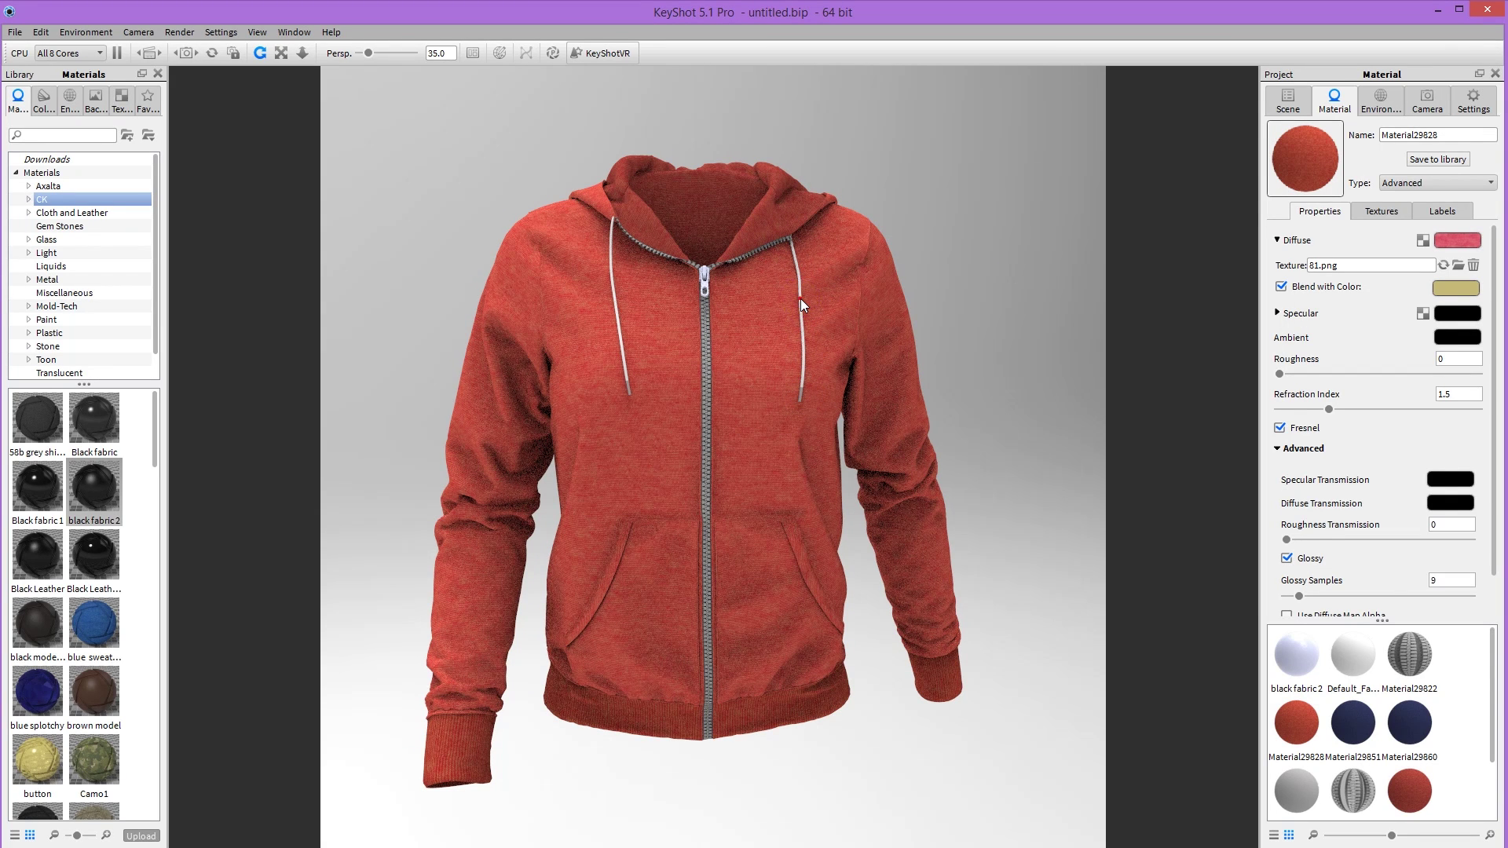
Colour the drawstrings with the hoodie's red sampled from the render, slightly darkened.
double_click(799, 298)
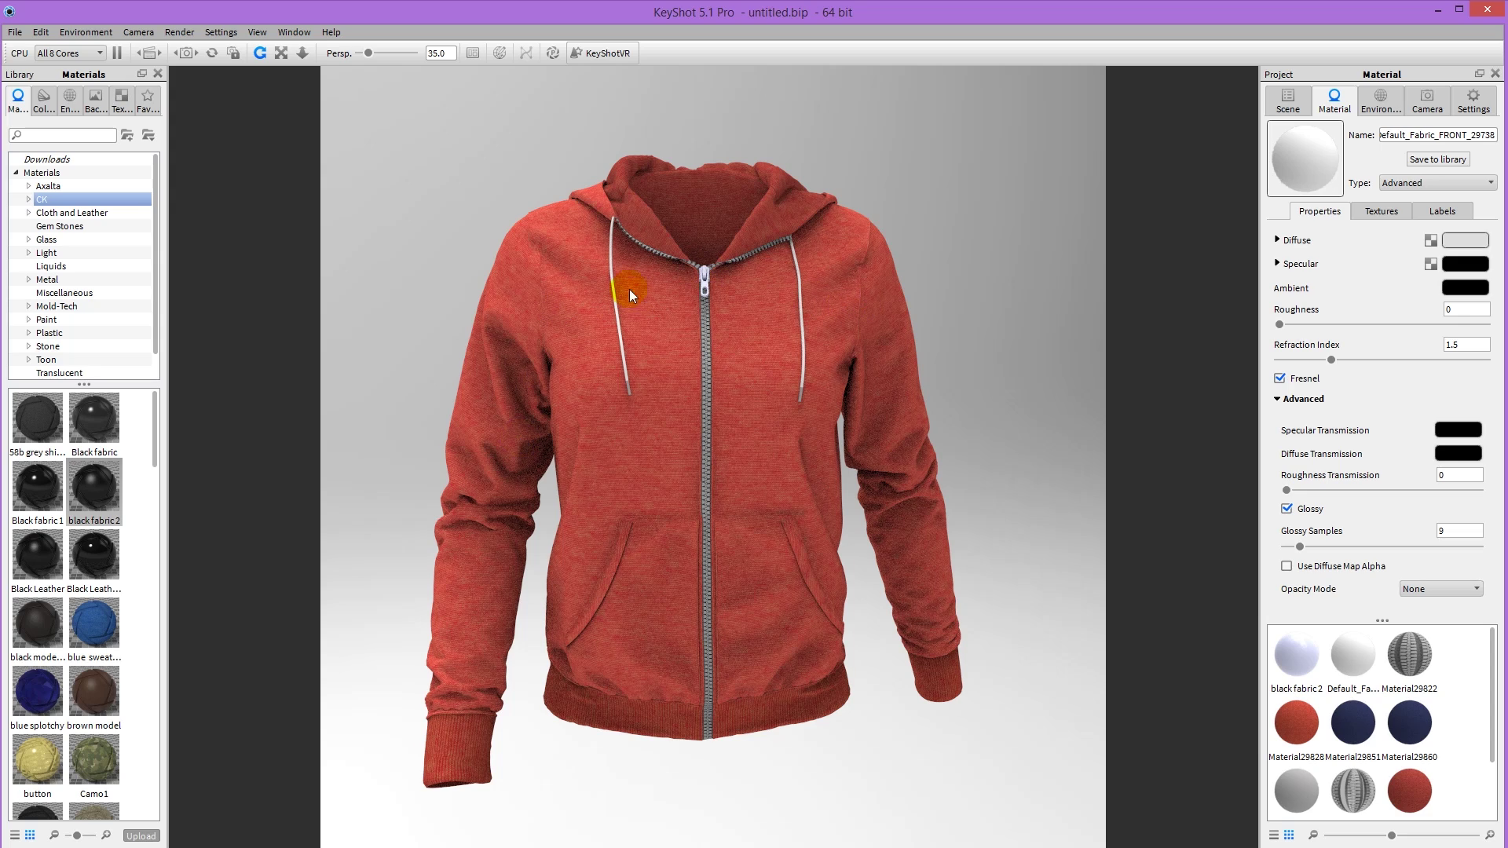
click(1463, 240)
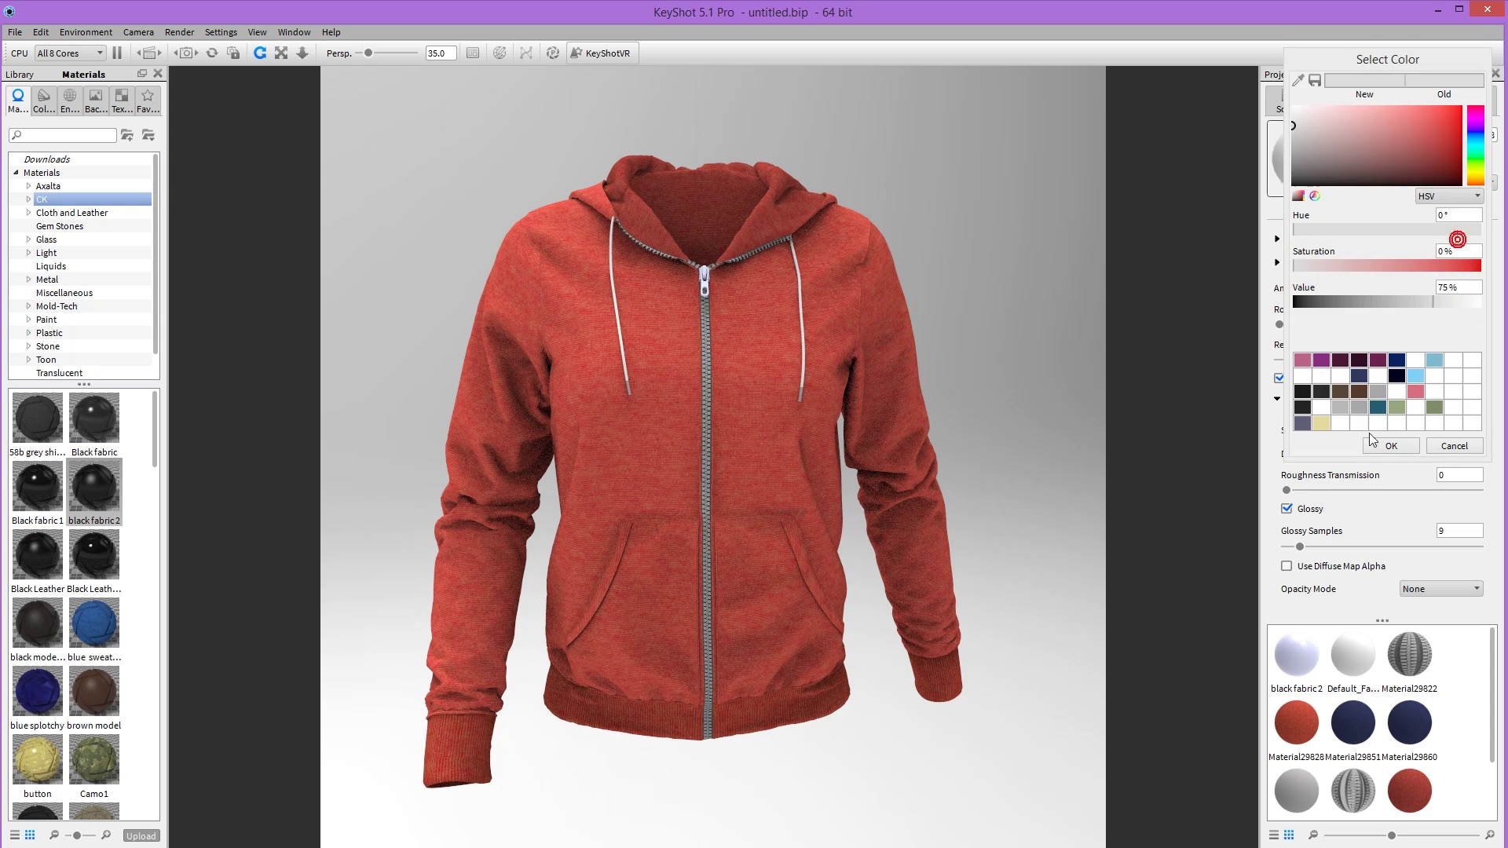
click(1322, 423)
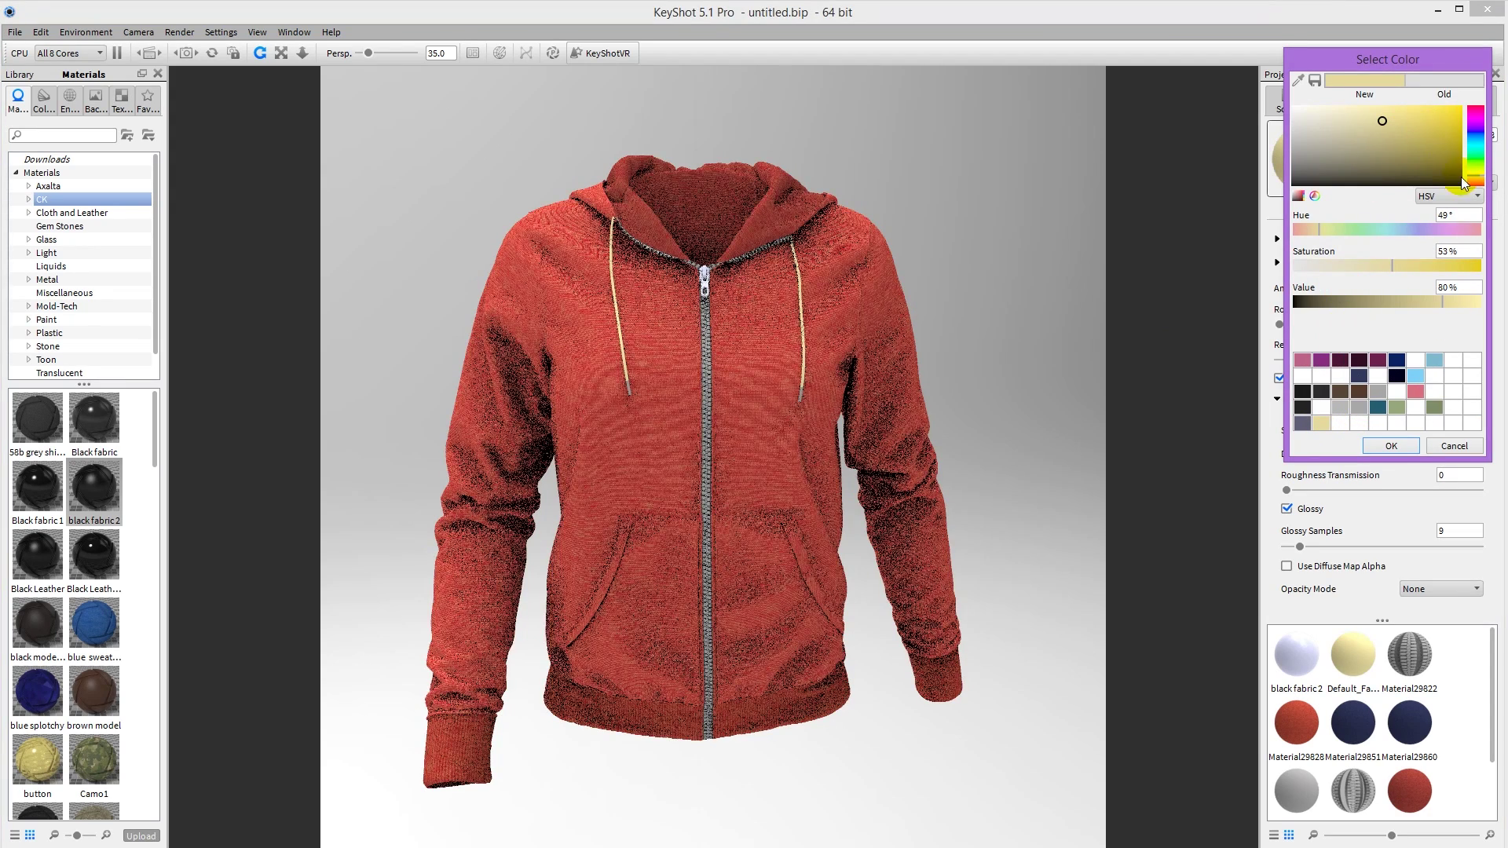
click(1476, 181)
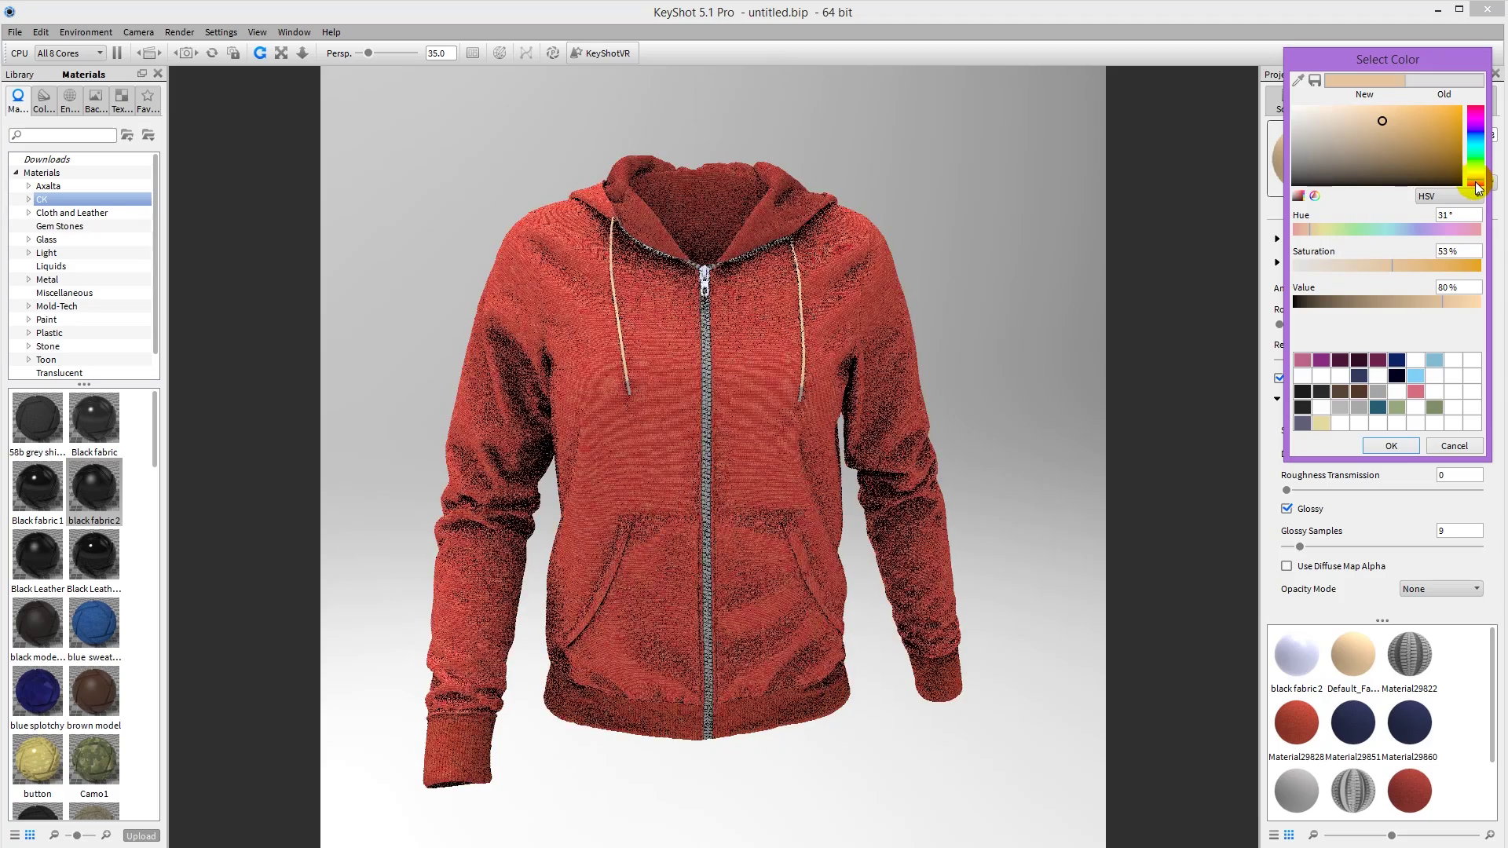
click(1478, 187)
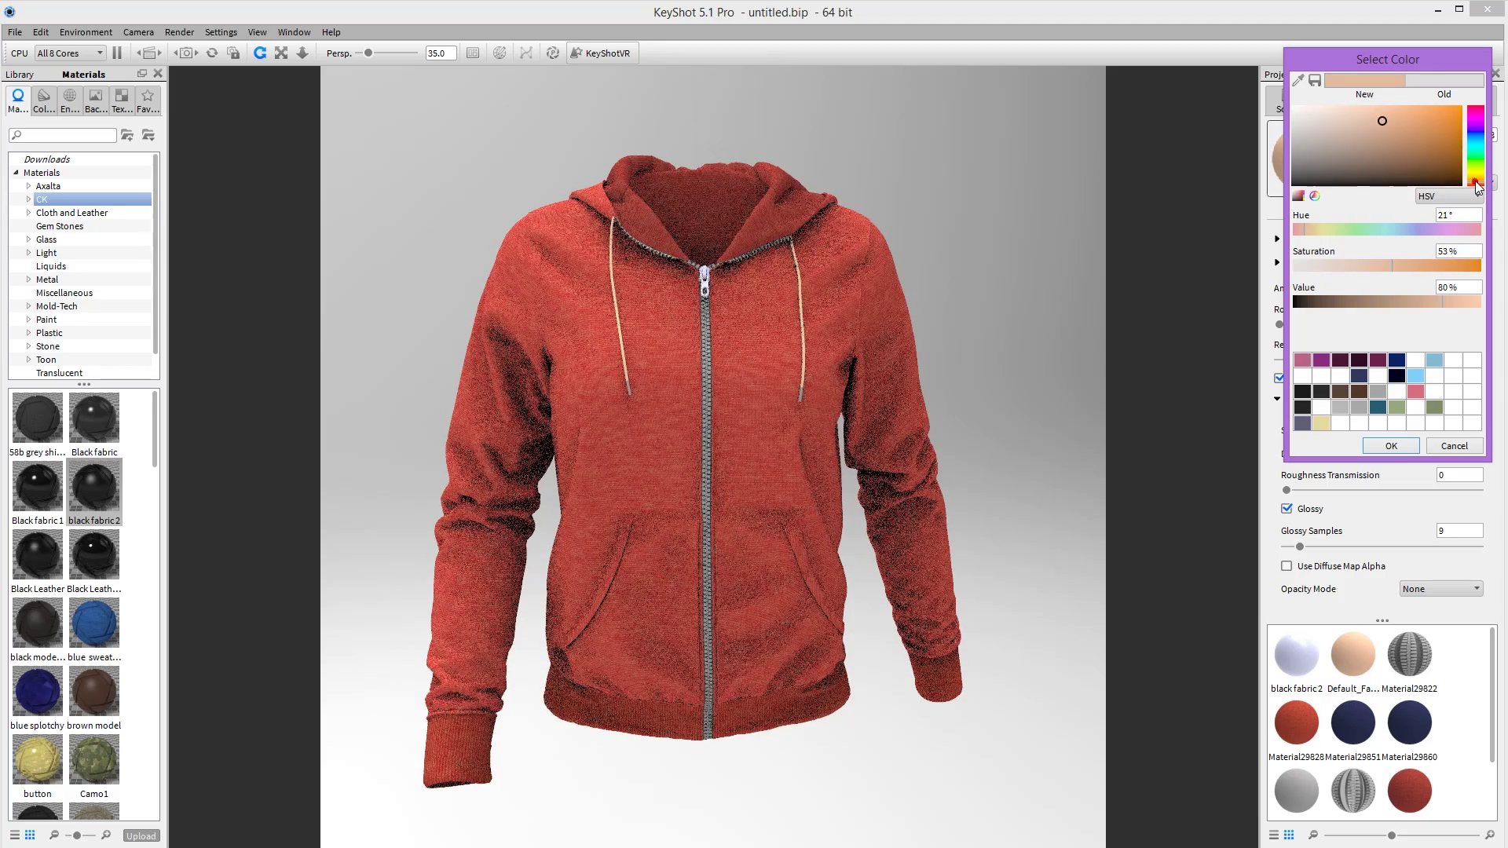
click(1300, 80)
click(769, 336)
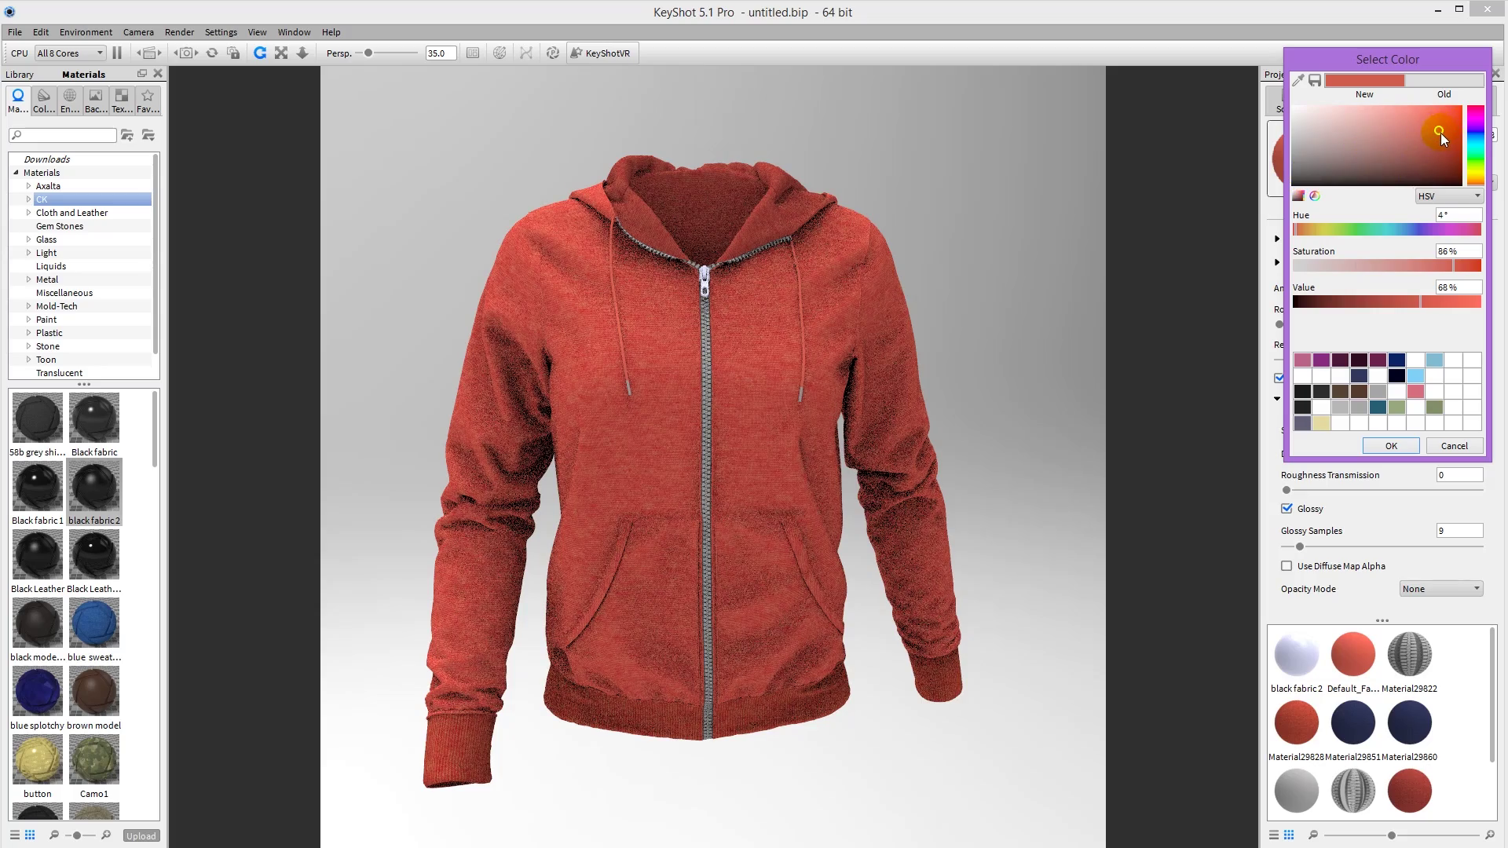
drag(1441, 134, 1439, 146)
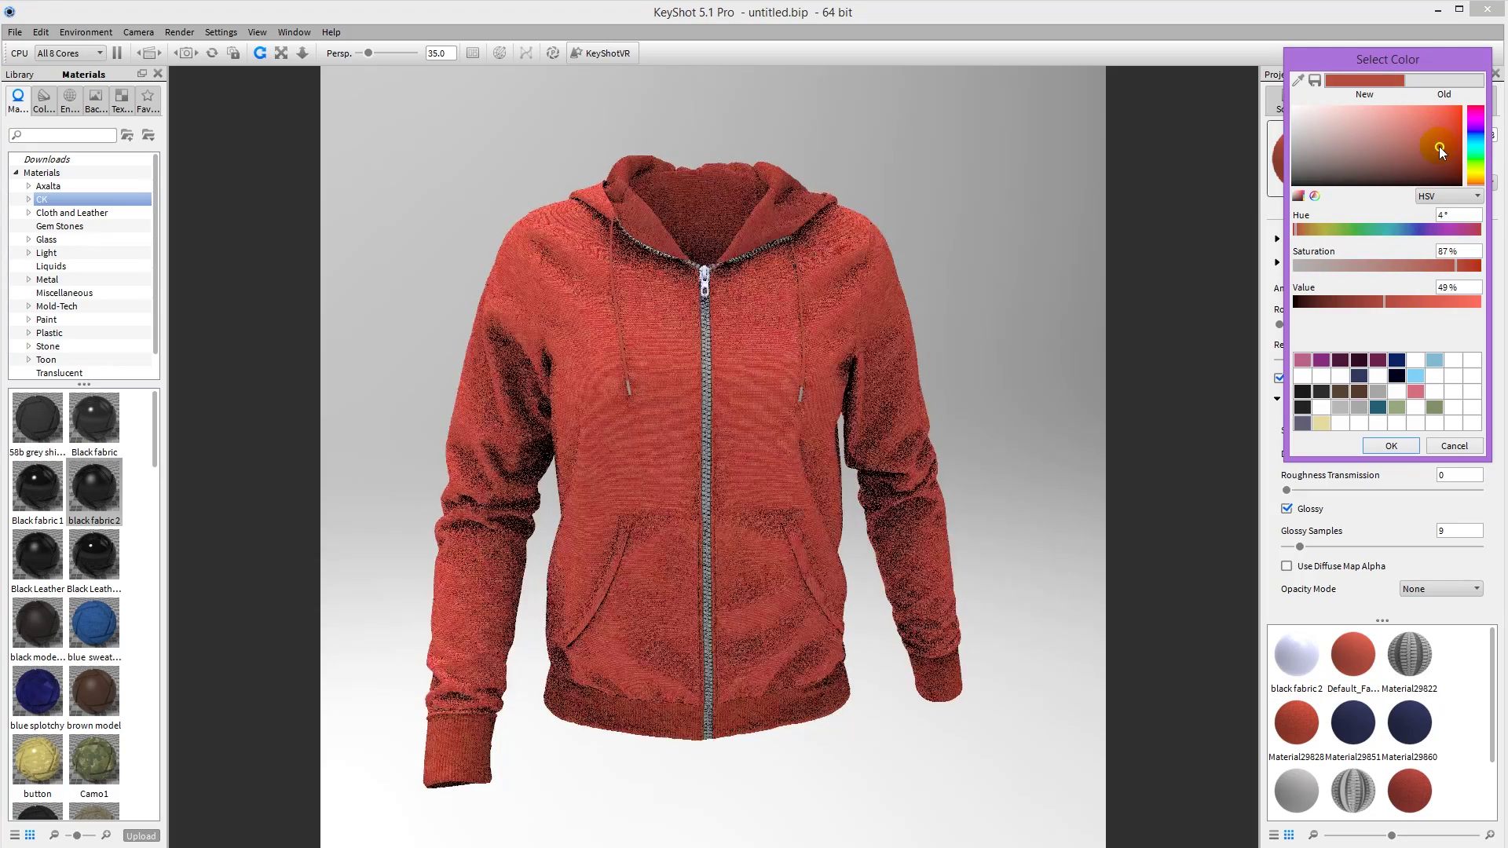
click(1399, 445)
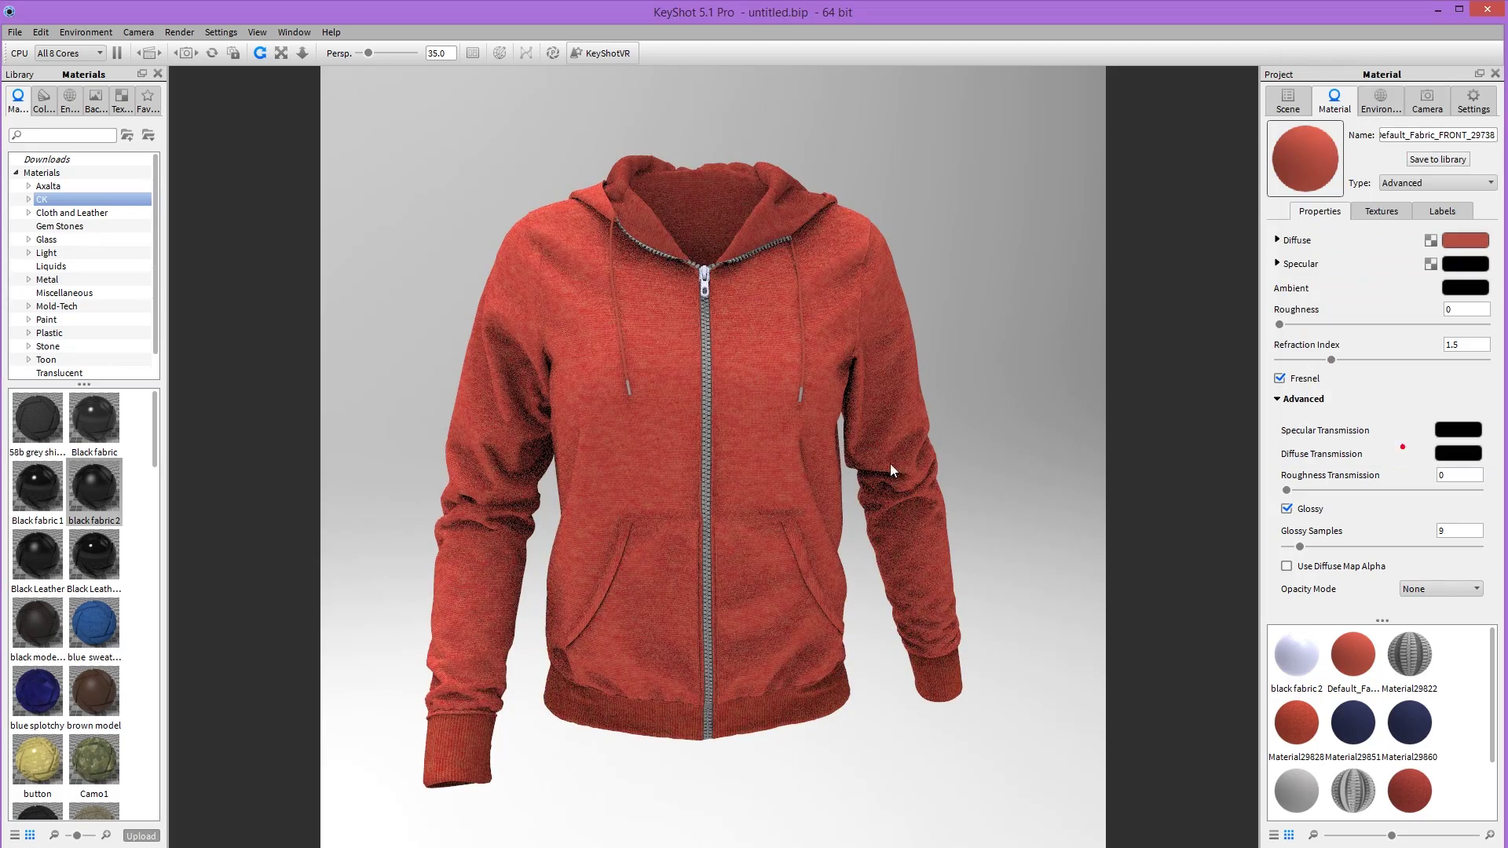
Set the drawstring tips' specular colour to white and minimise KeyShot to reveal ShaderMap.
click(781, 407)
click(802, 396)
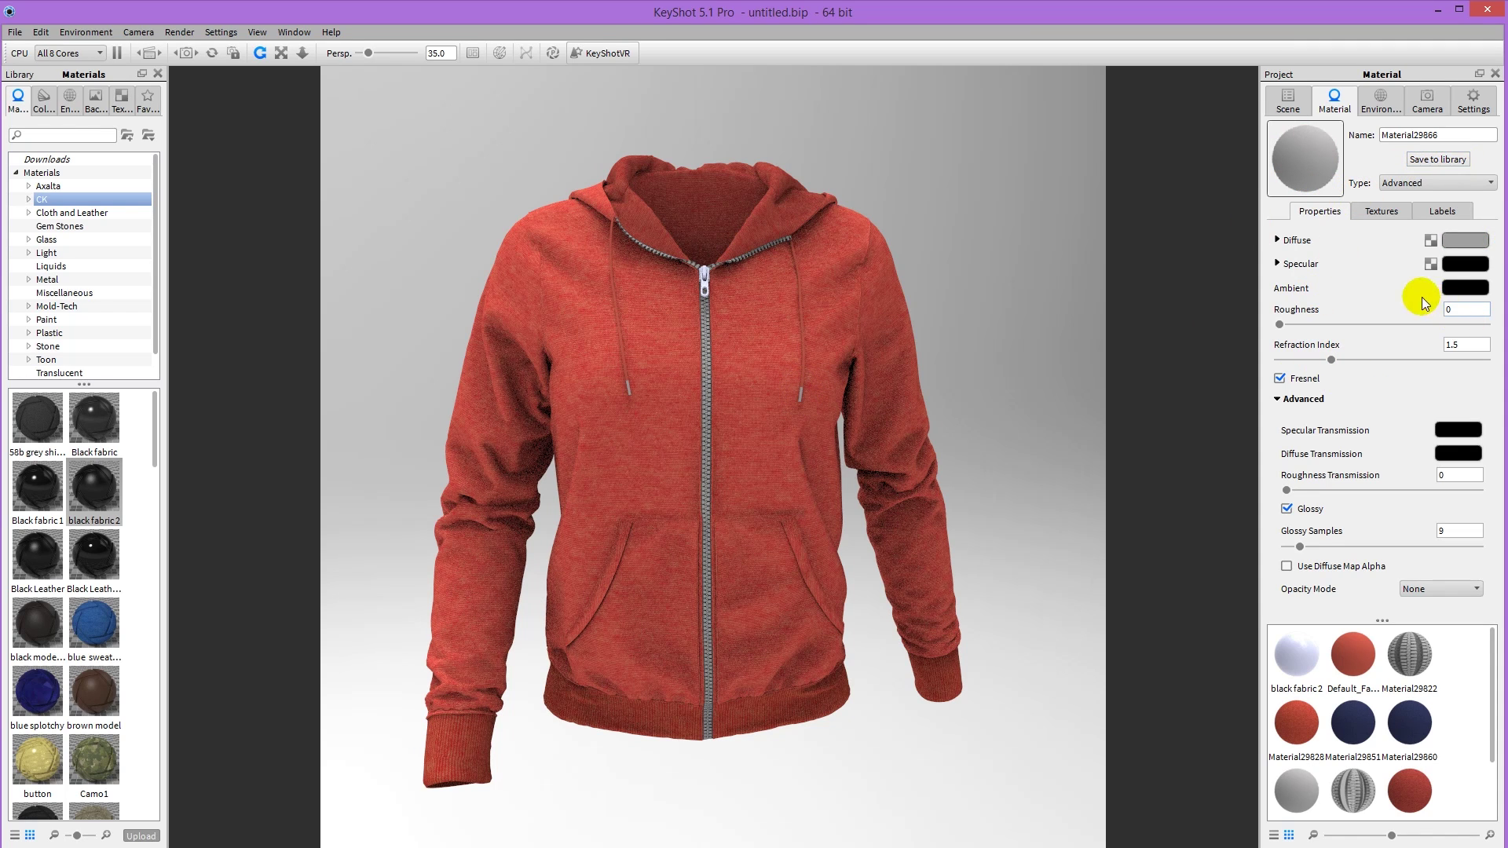
click(1466, 264)
drag(1299, 164, 1288, 118)
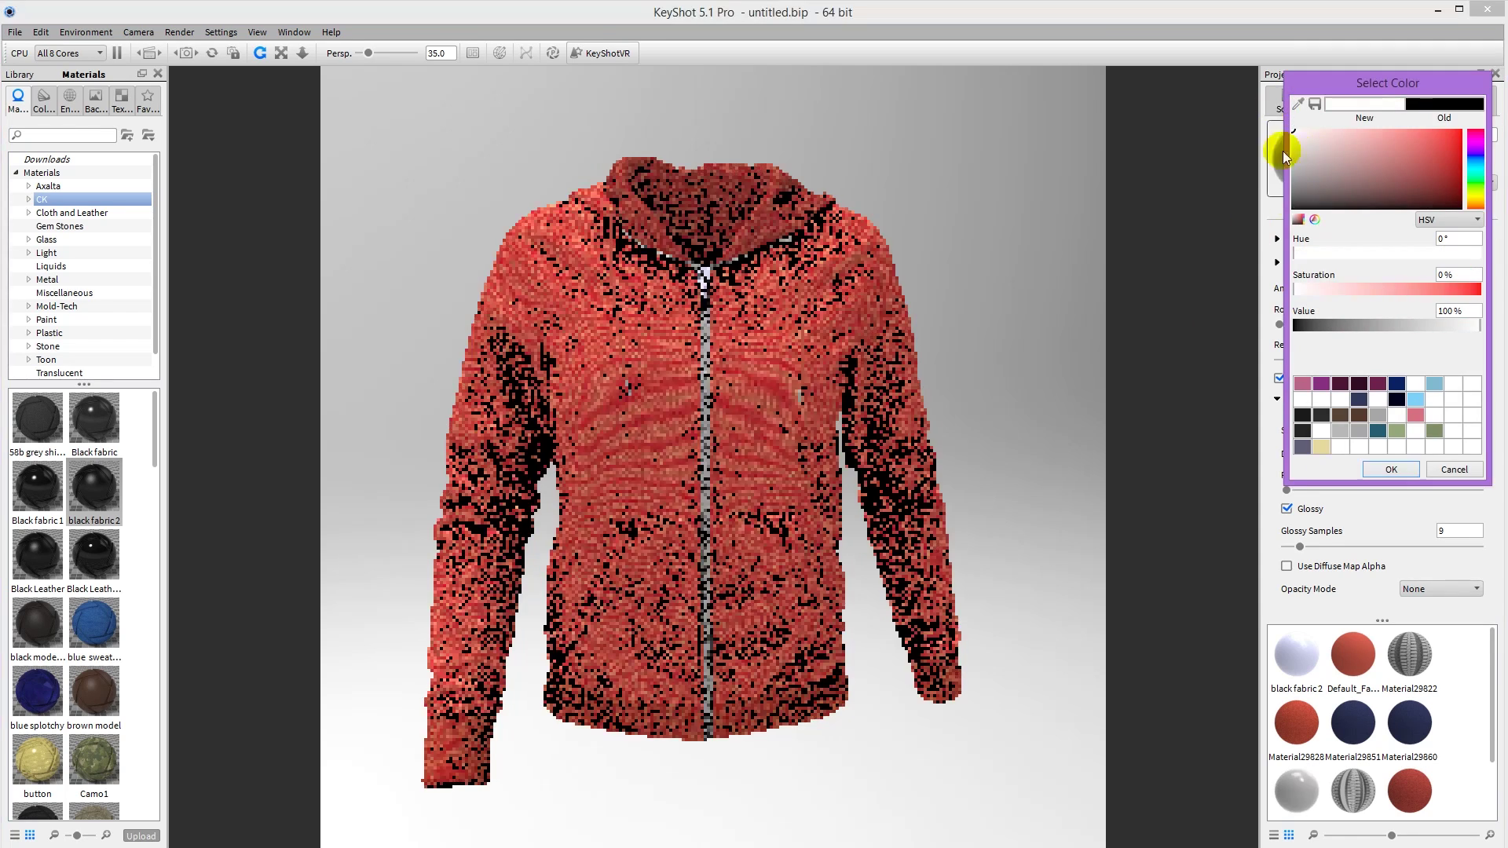
click(1386, 470)
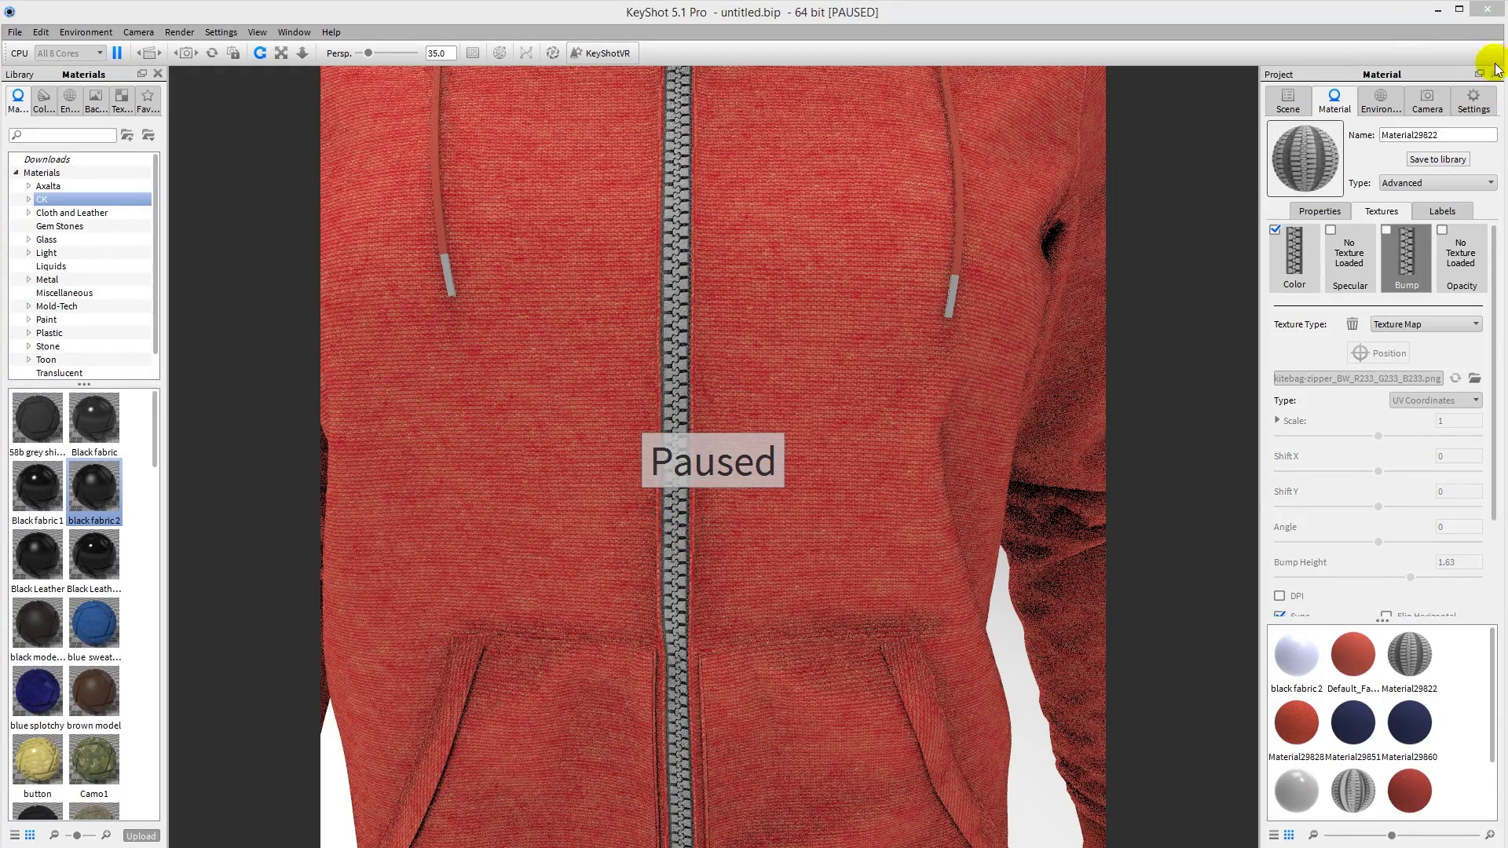
click(1438, 10)
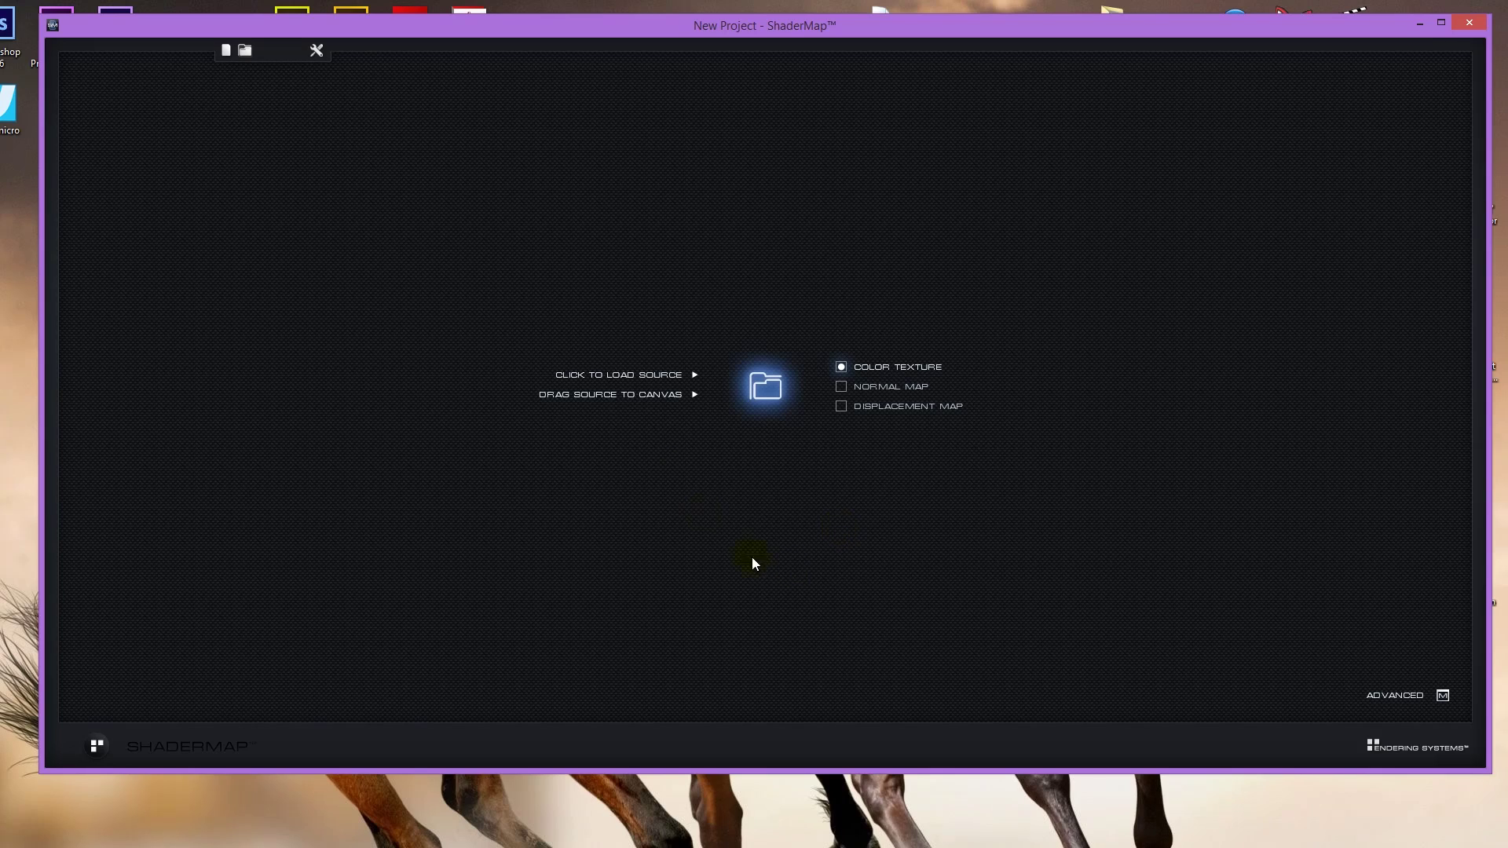
Load the pink fabric texture 81 as ShaderMap's colour source.
click(766, 385)
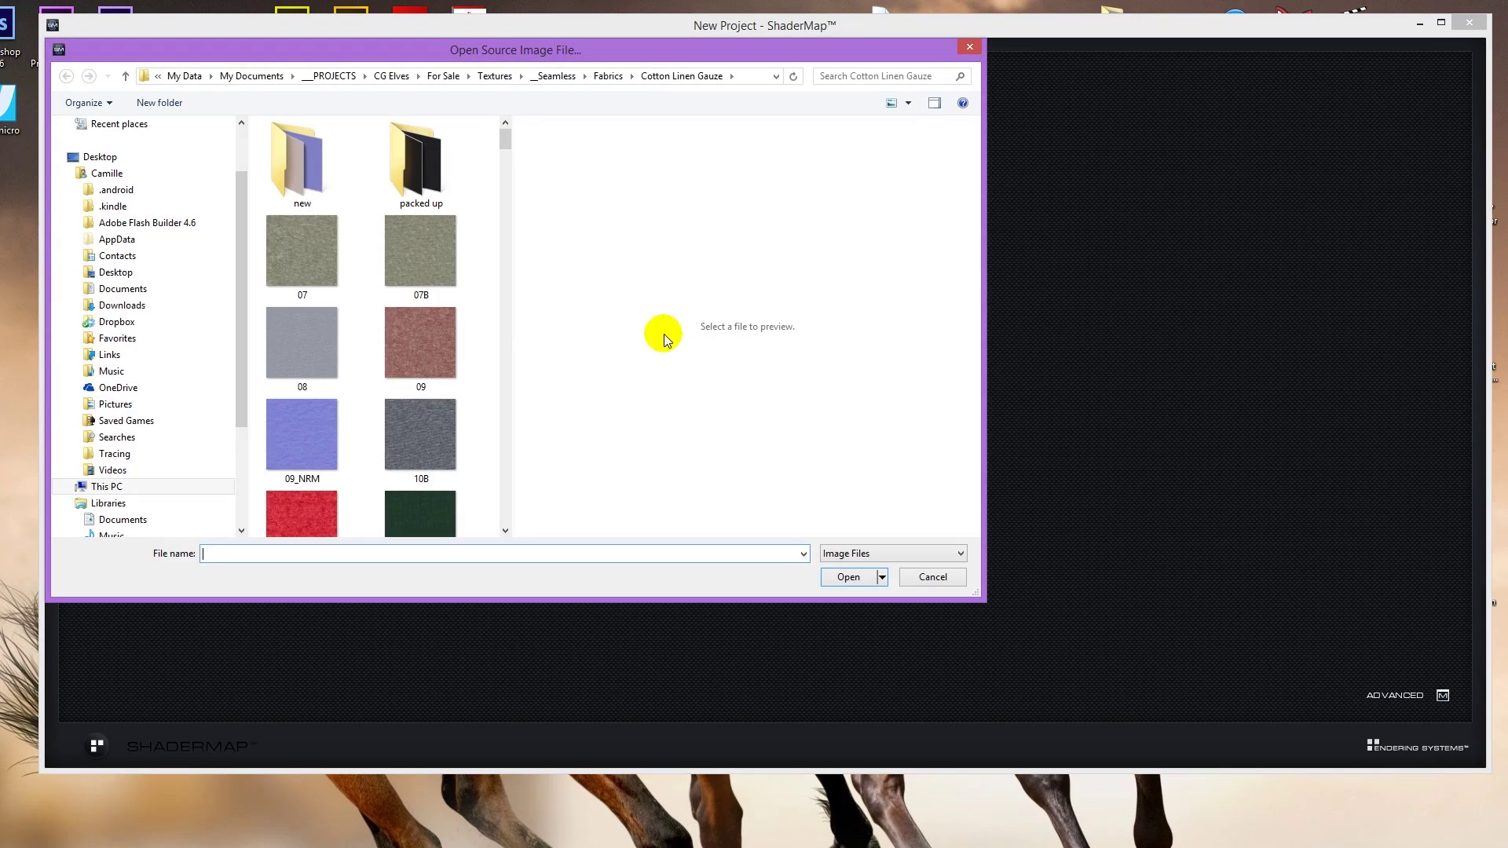
click(369, 283)
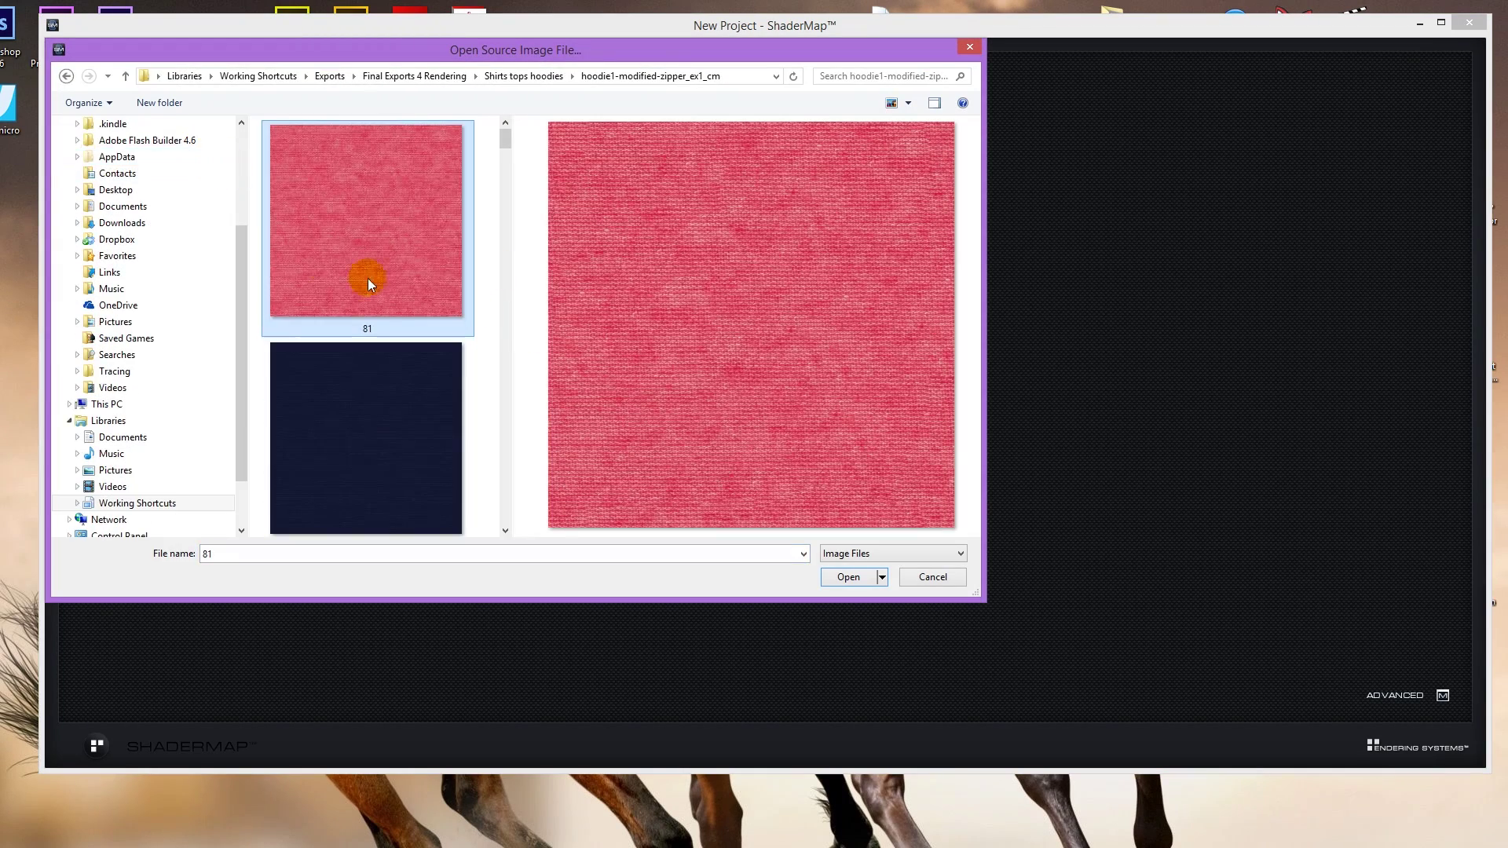
double_click(370, 193)
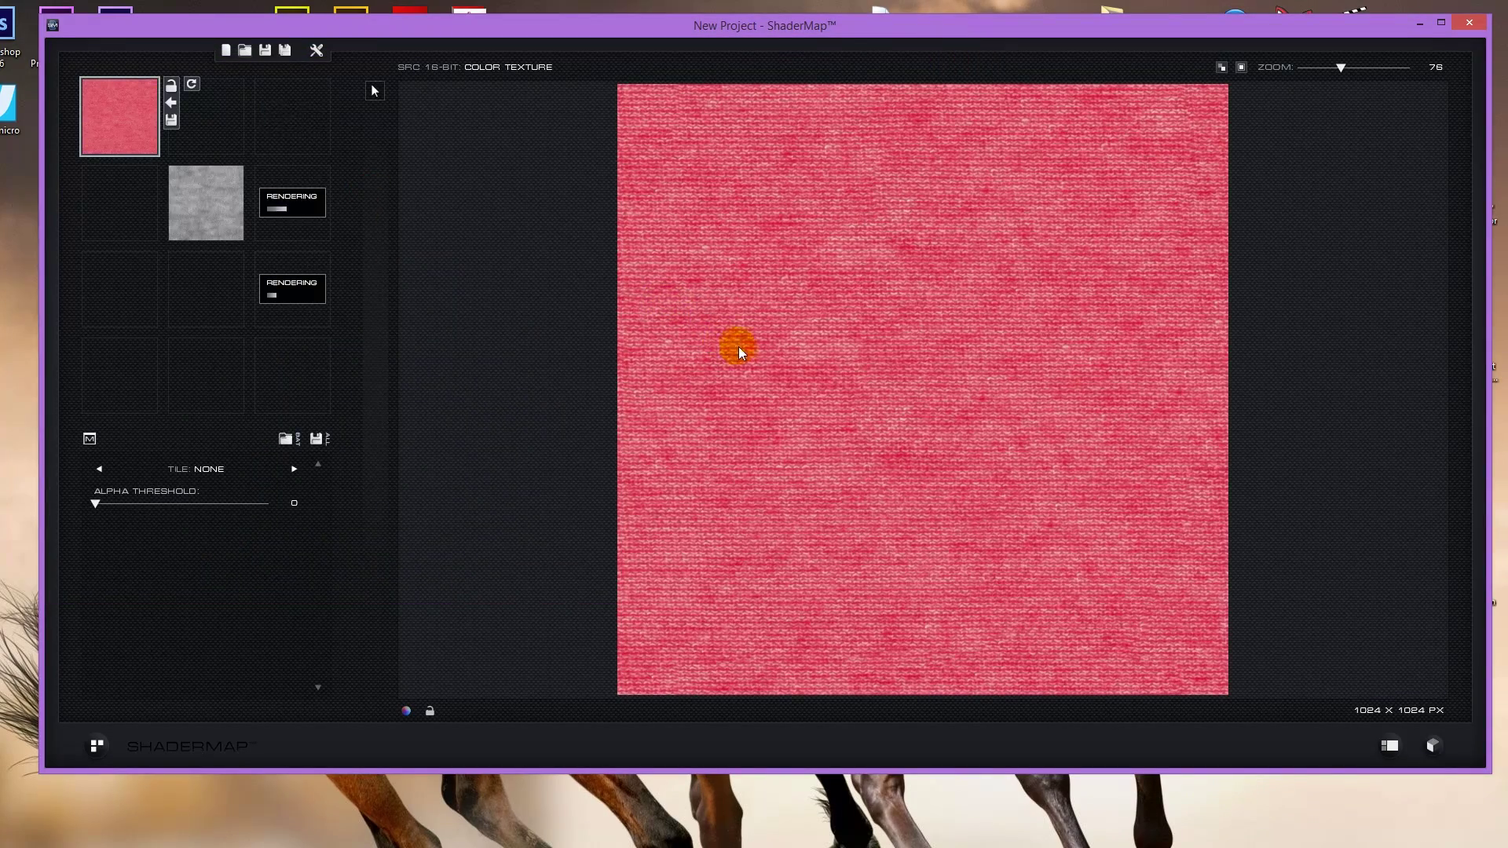
Preview the generated normal map on a cube and save it as 81_NORM.JPG.
click(301, 118)
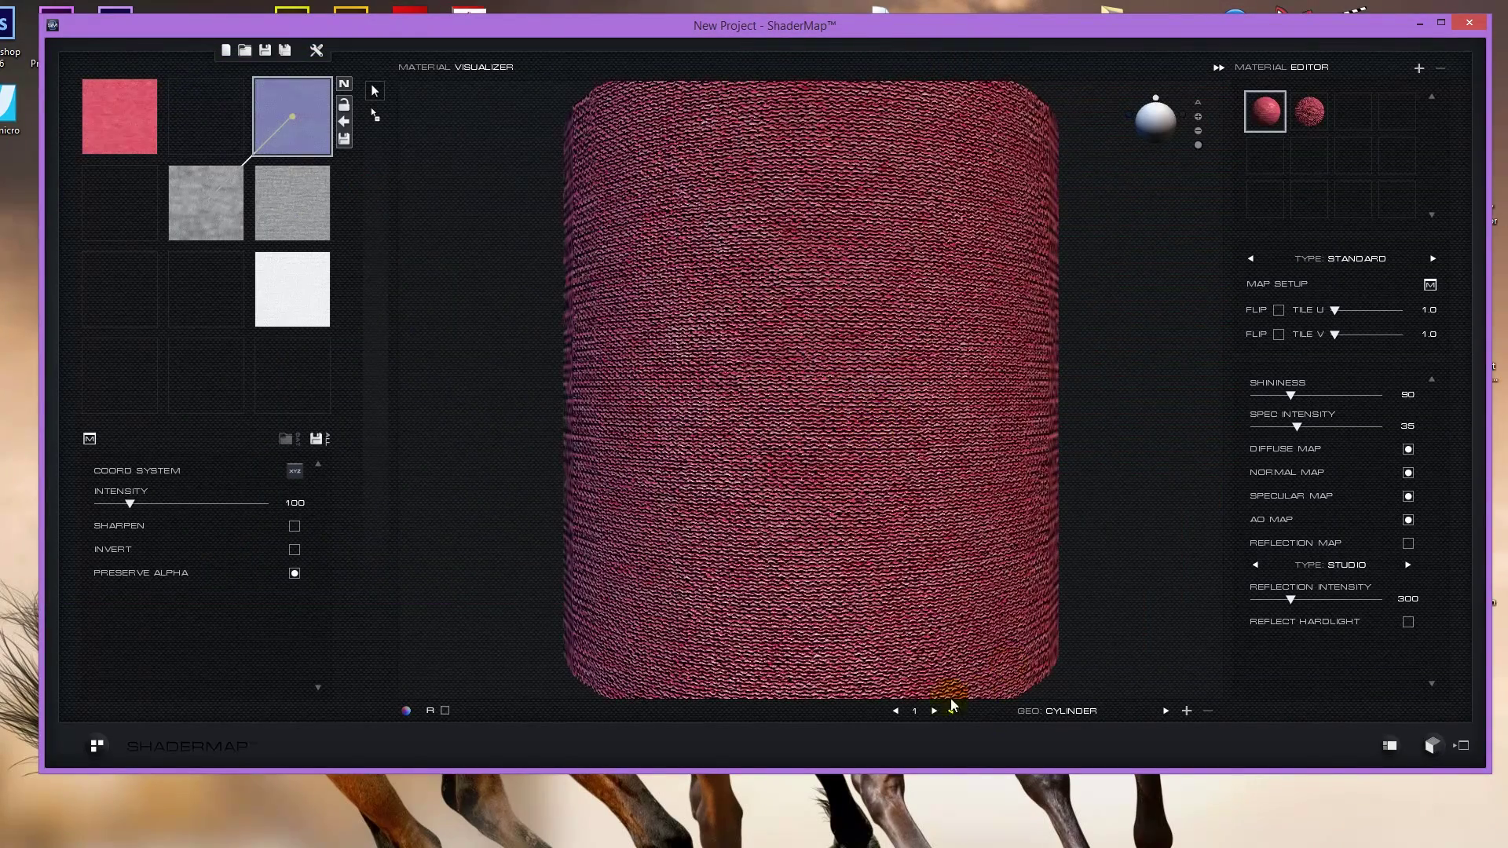
click(934, 711)
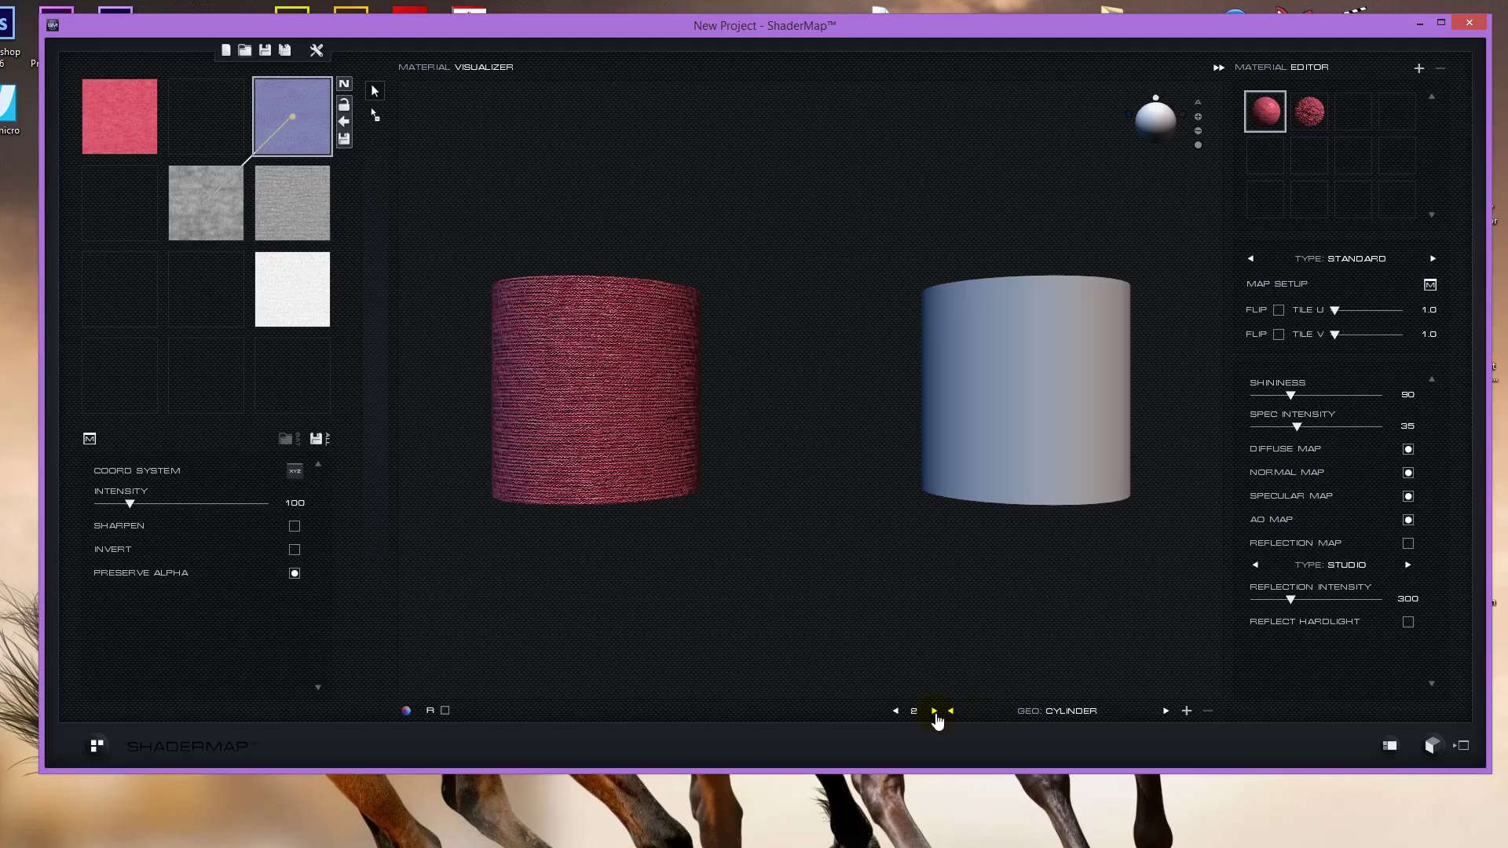
click(1166, 711)
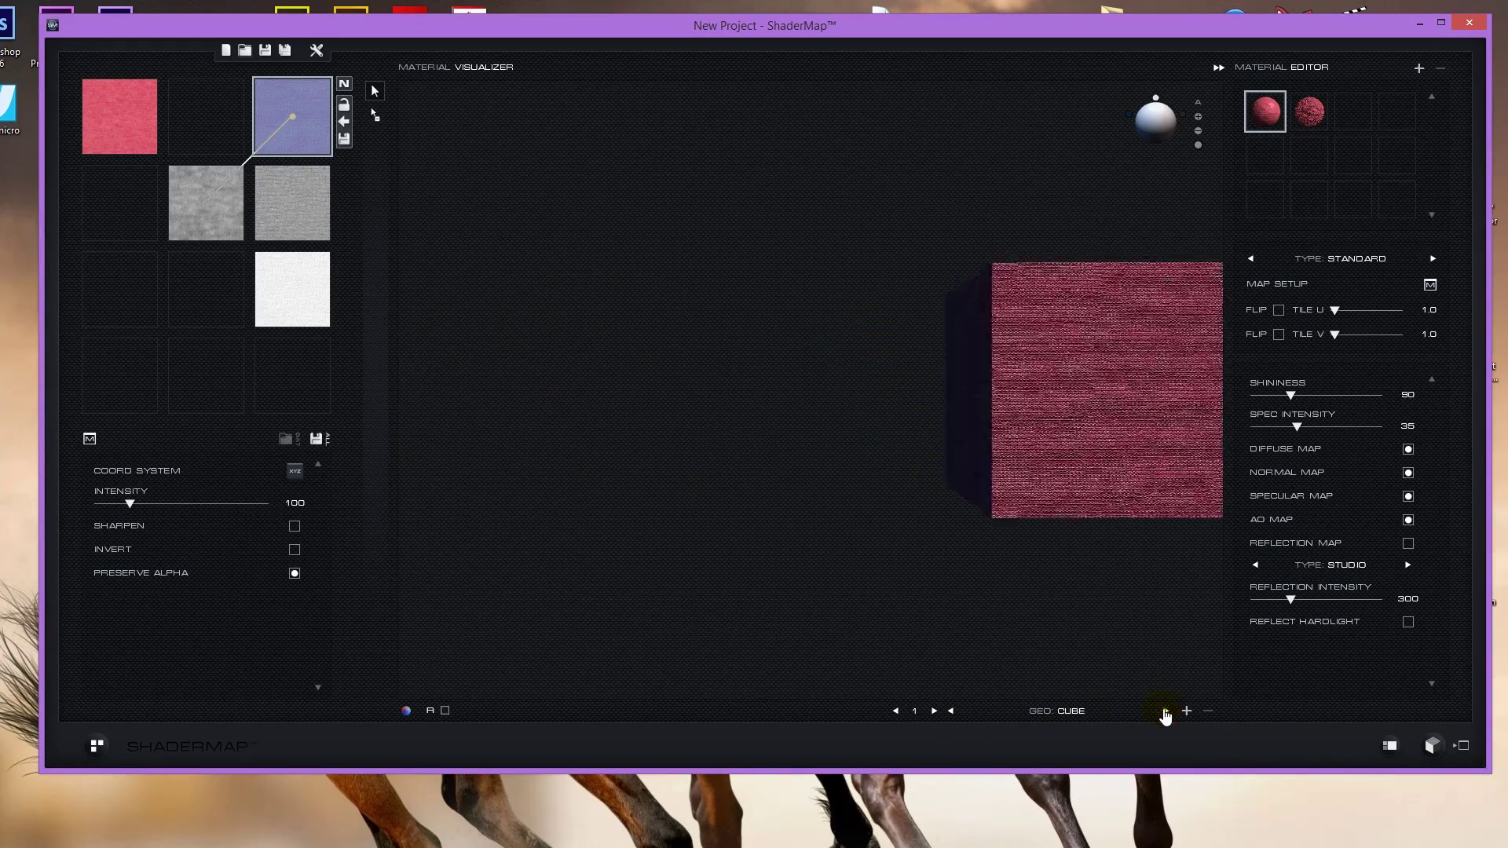
drag(896, 398, 770, 435)
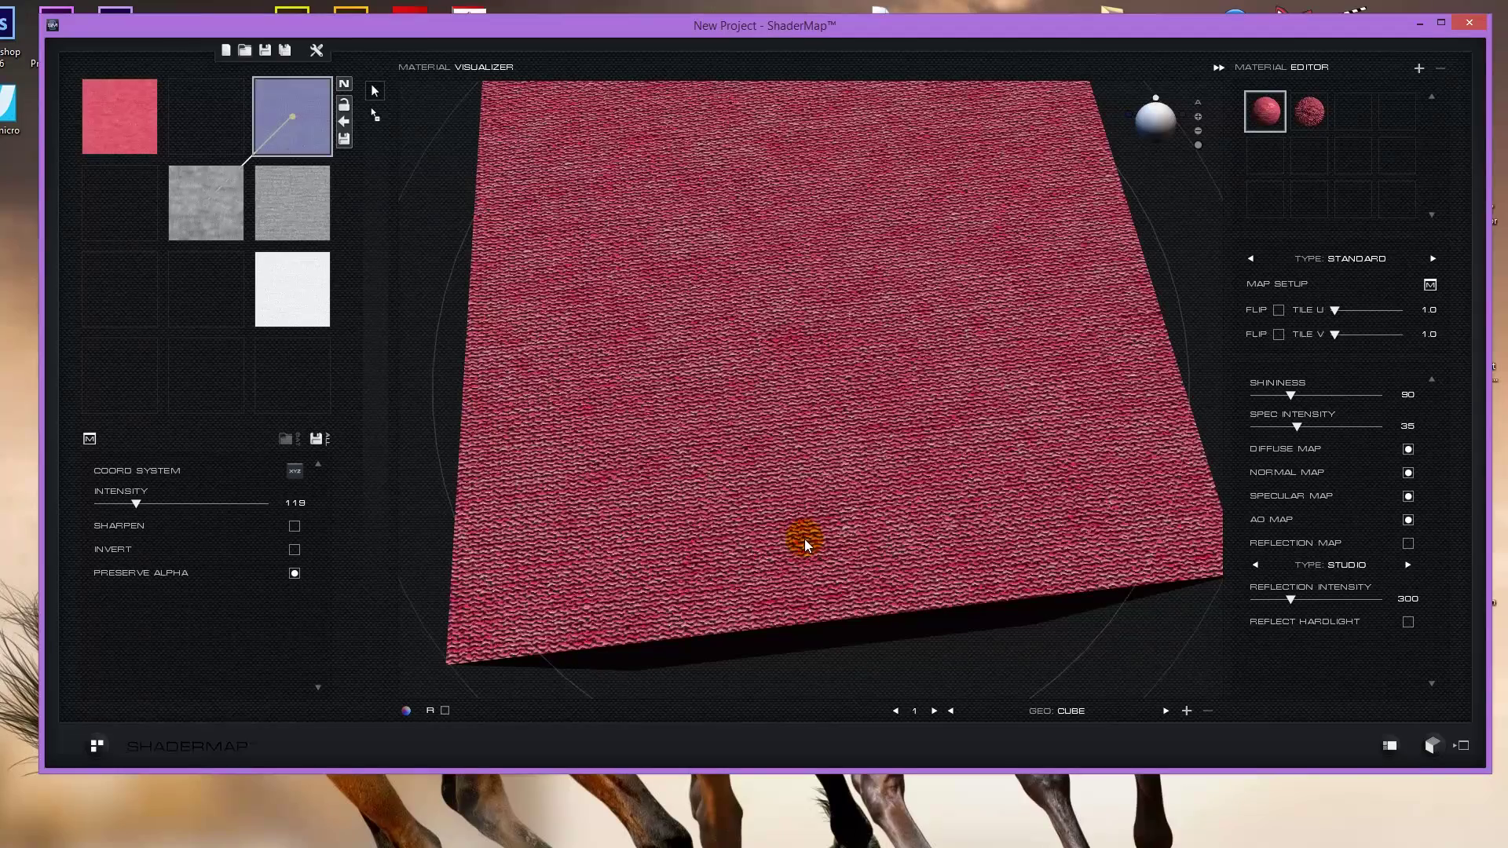
click(344, 140)
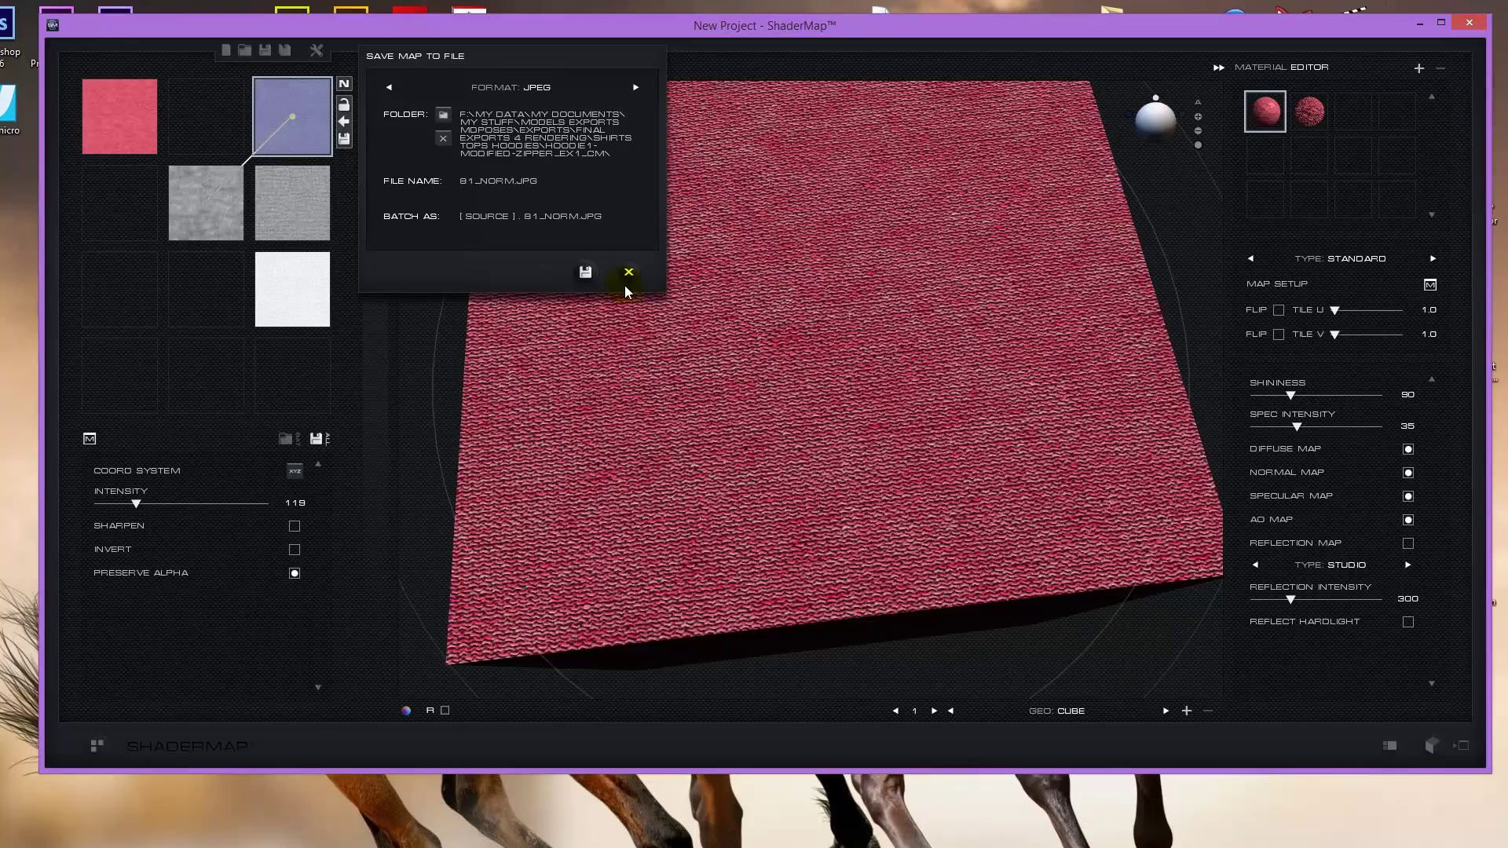
click(586, 272)
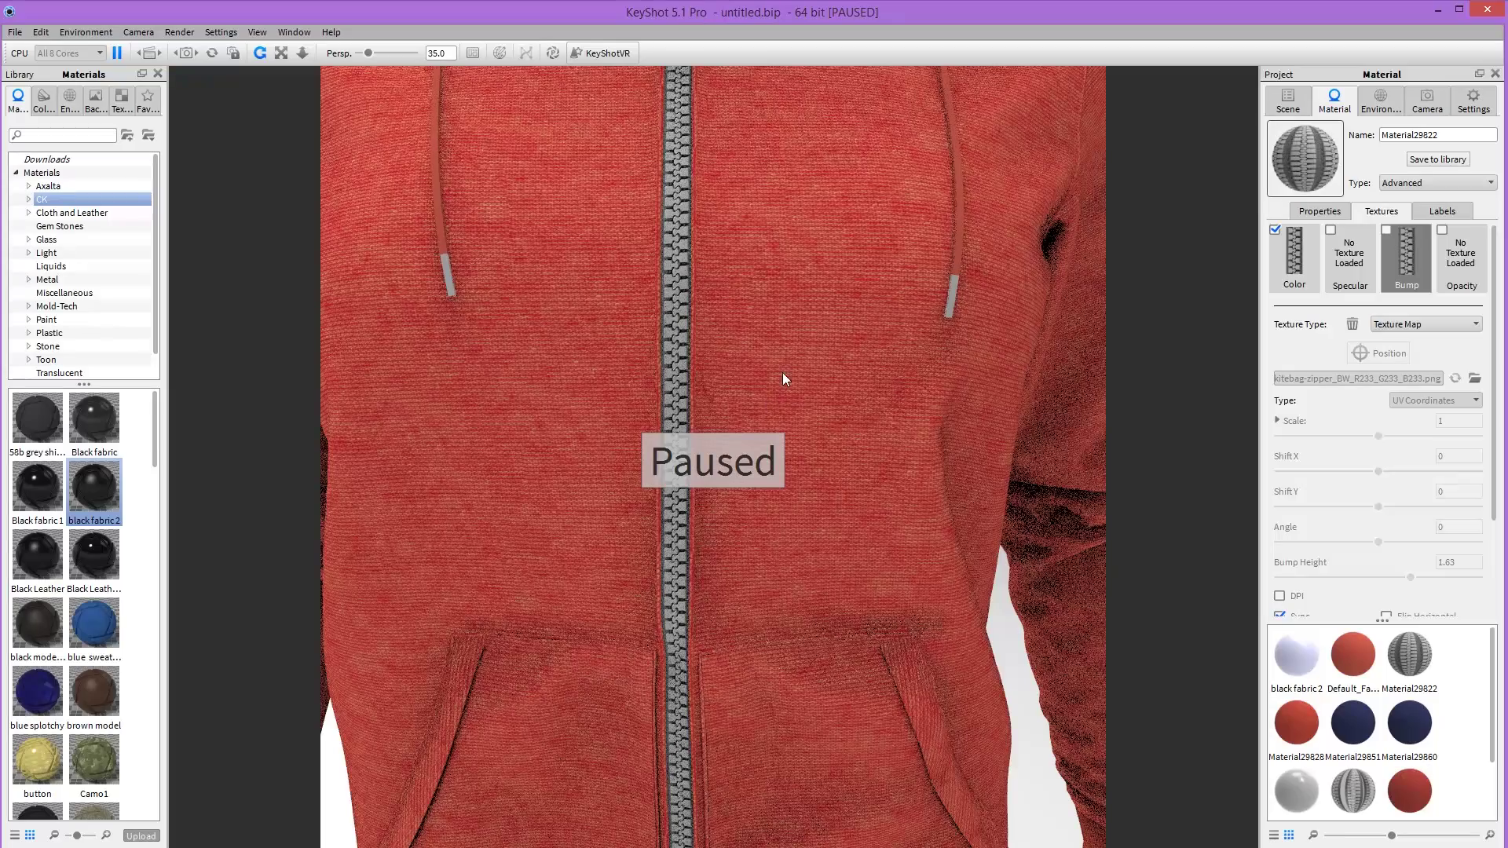
Load 81_NORM.jpg into the front-and-sleeves fabric's Bump texture slot.
double_click(862, 336)
key(shift+p)
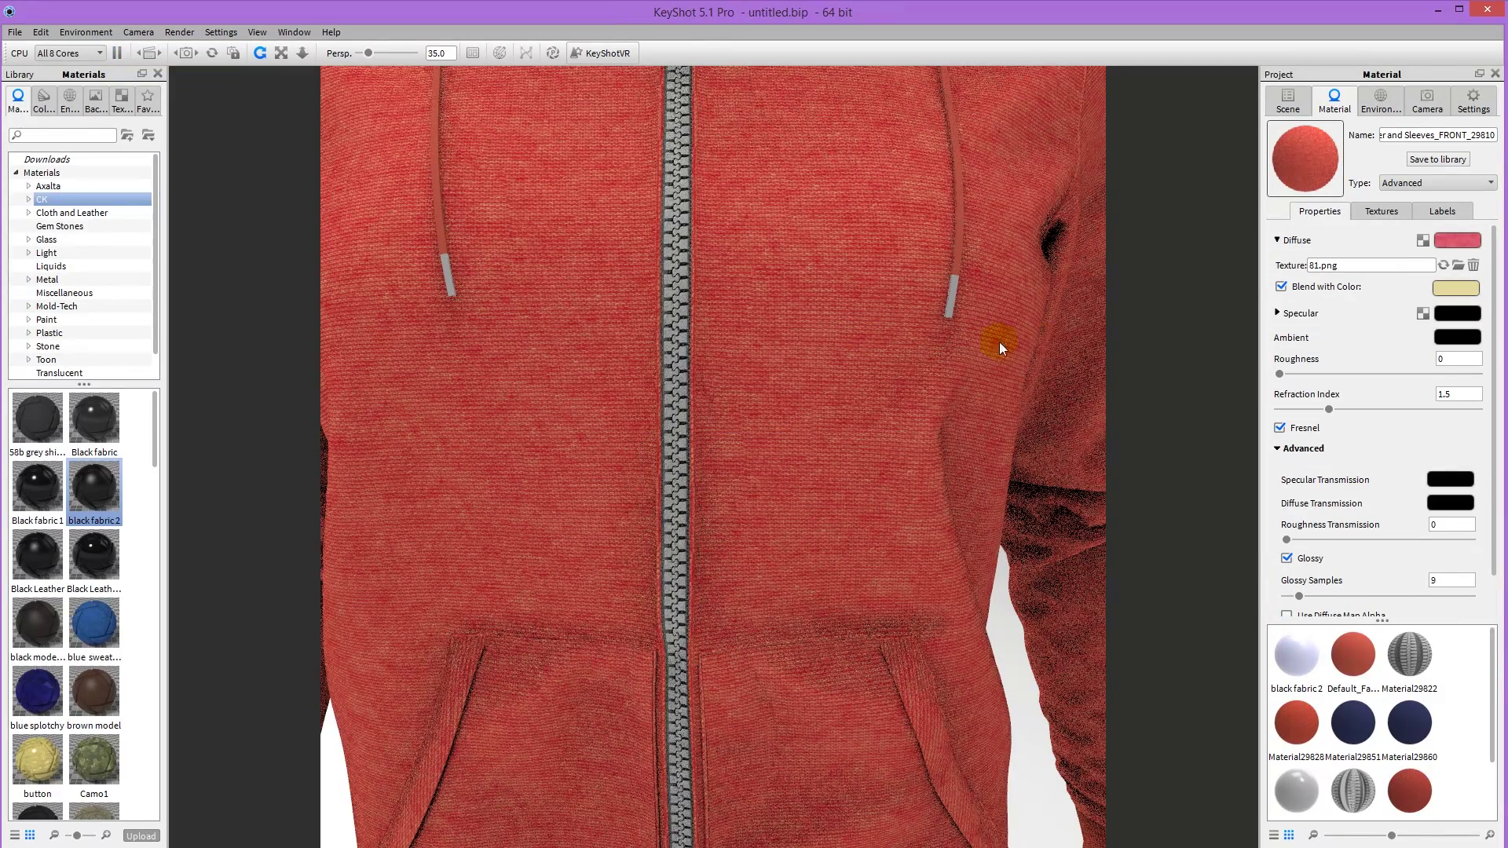
click(1387, 211)
click(1406, 258)
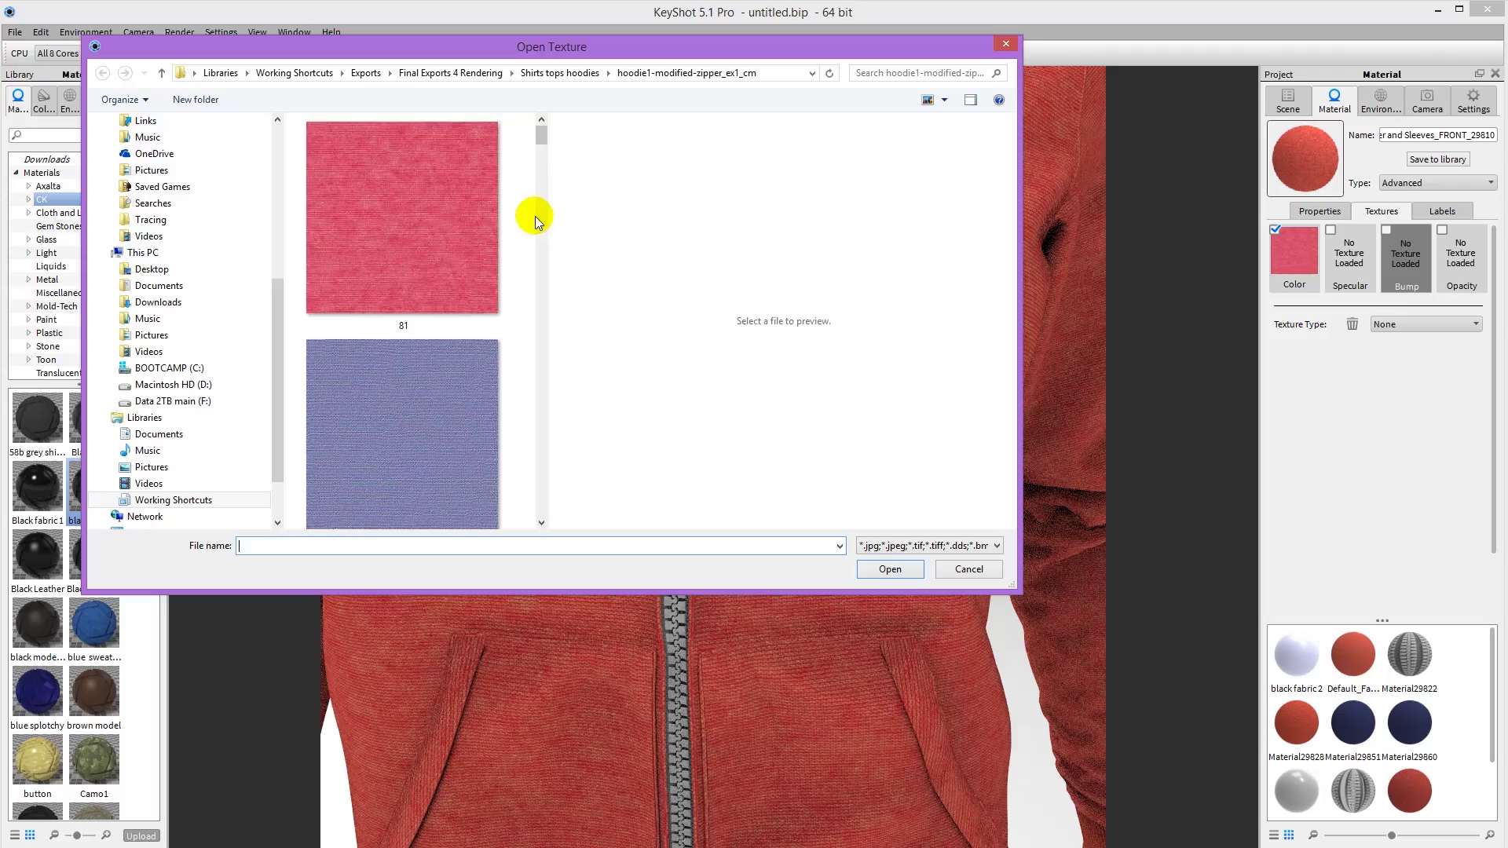
click(412, 426)
double_click(412, 394)
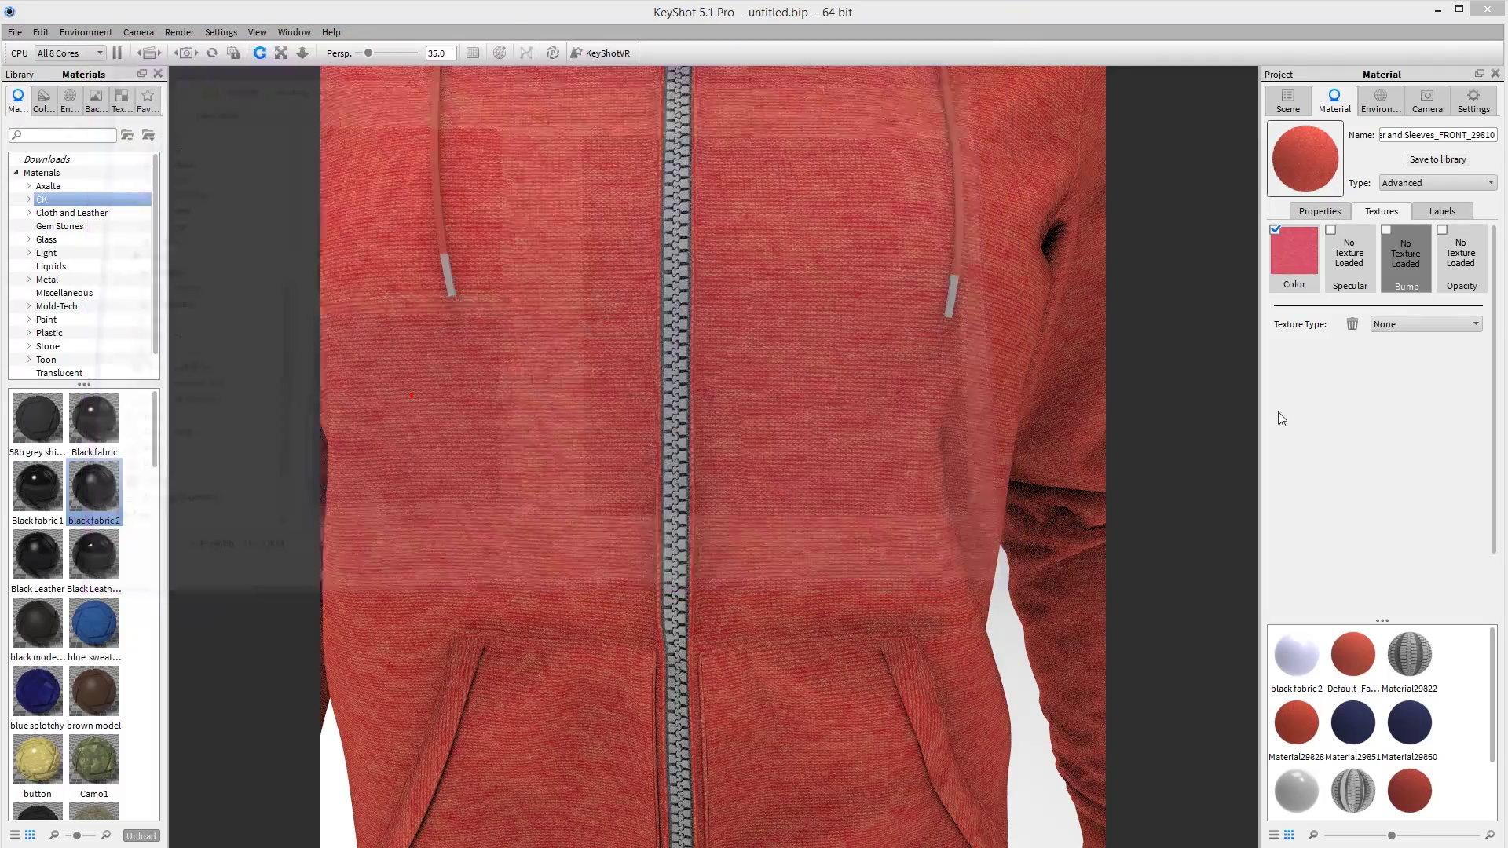
Mark the bump texture as a Normal Map and pause real-time rendering.
scroll(1377, 375, down, 2)
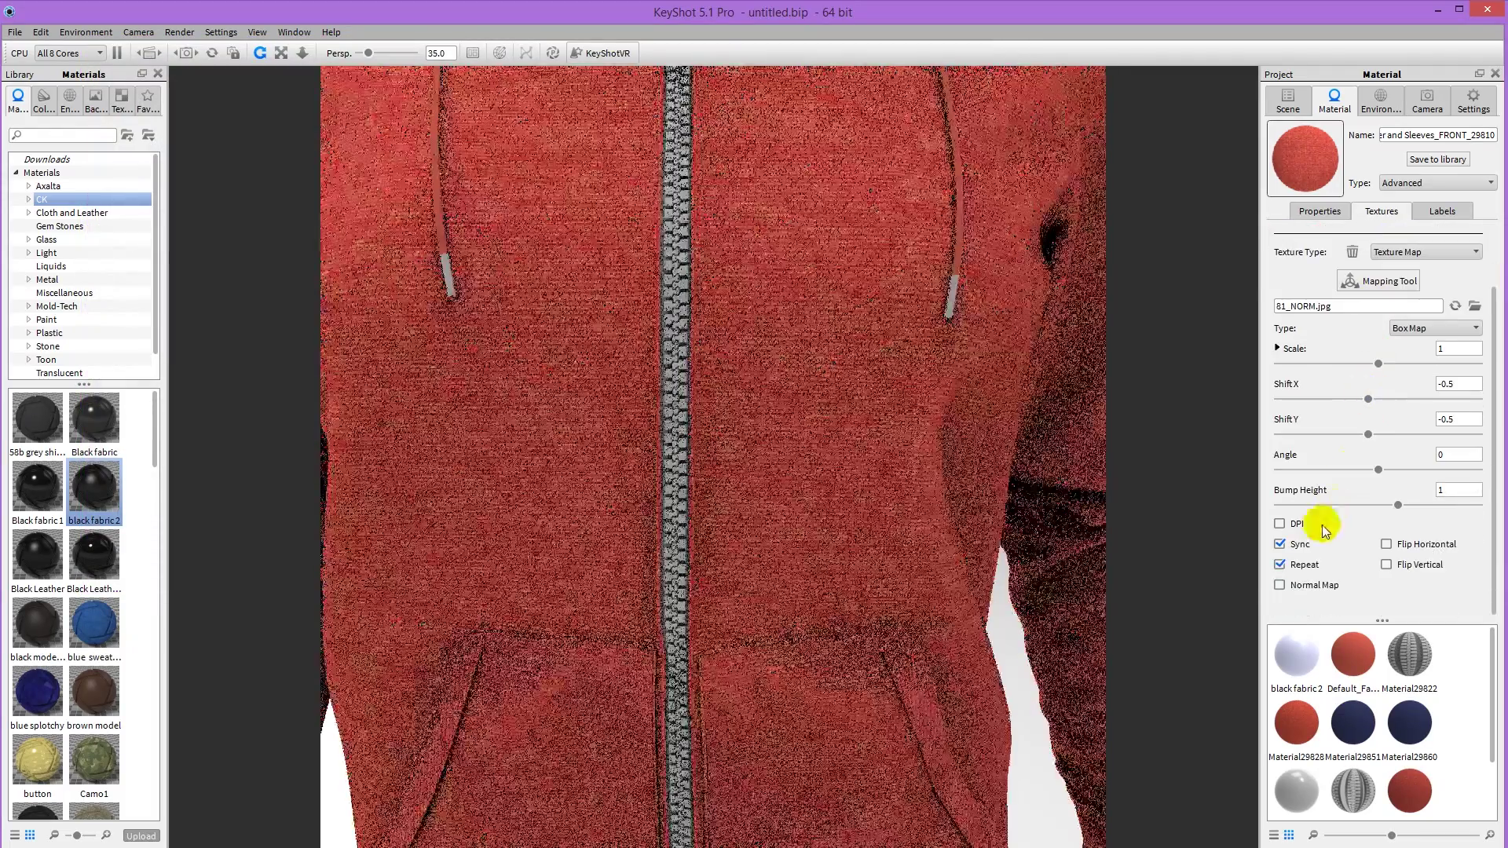
click(1279, 585)
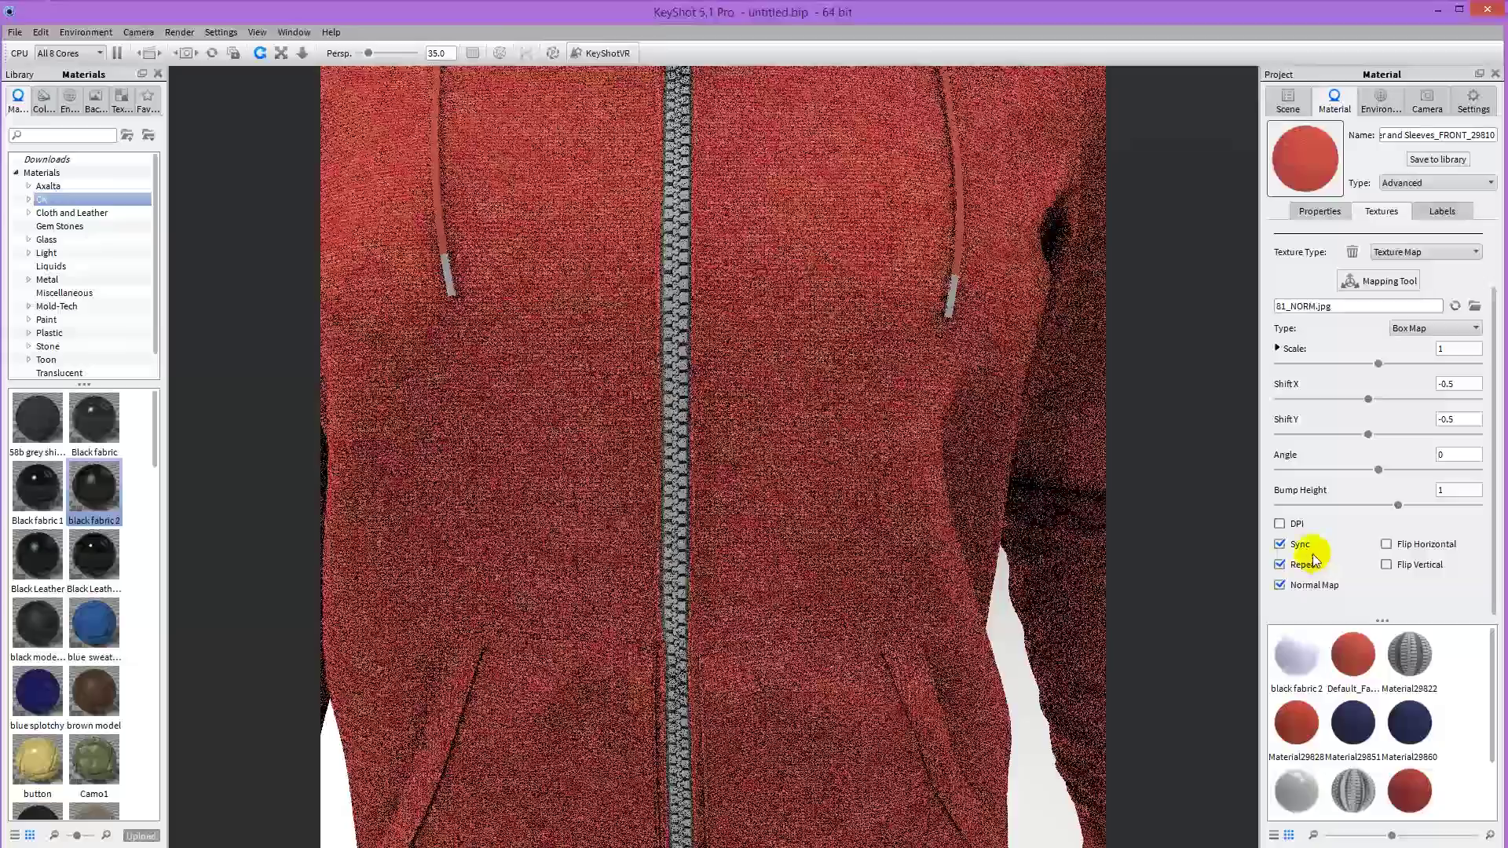
scroll(1324, 330, up, 2)
click(1294, 259)
scroll(1336, 488, down, 2)
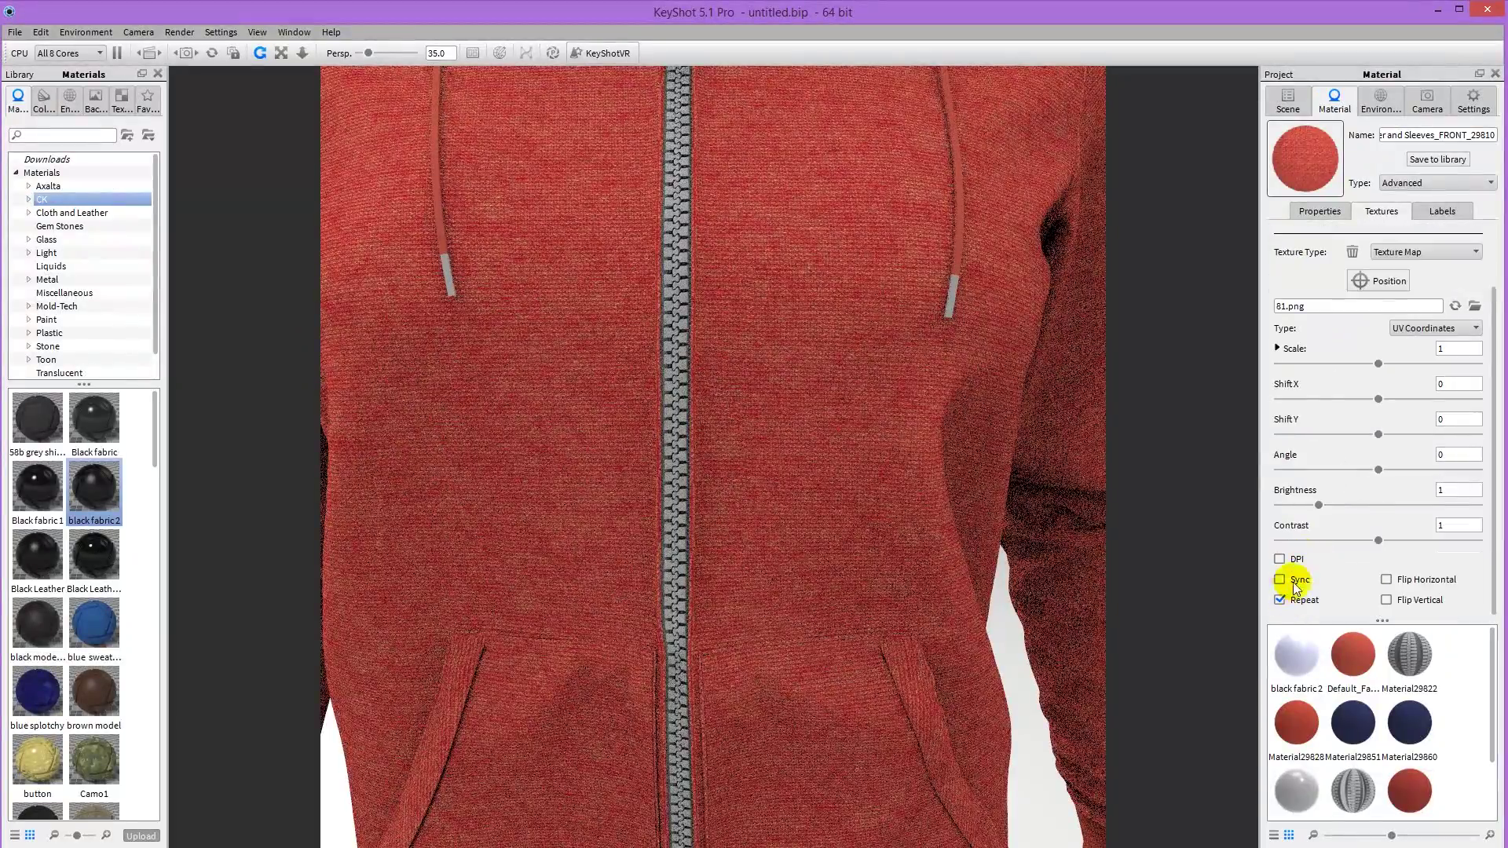
scroll(1364, 411, up, 2)
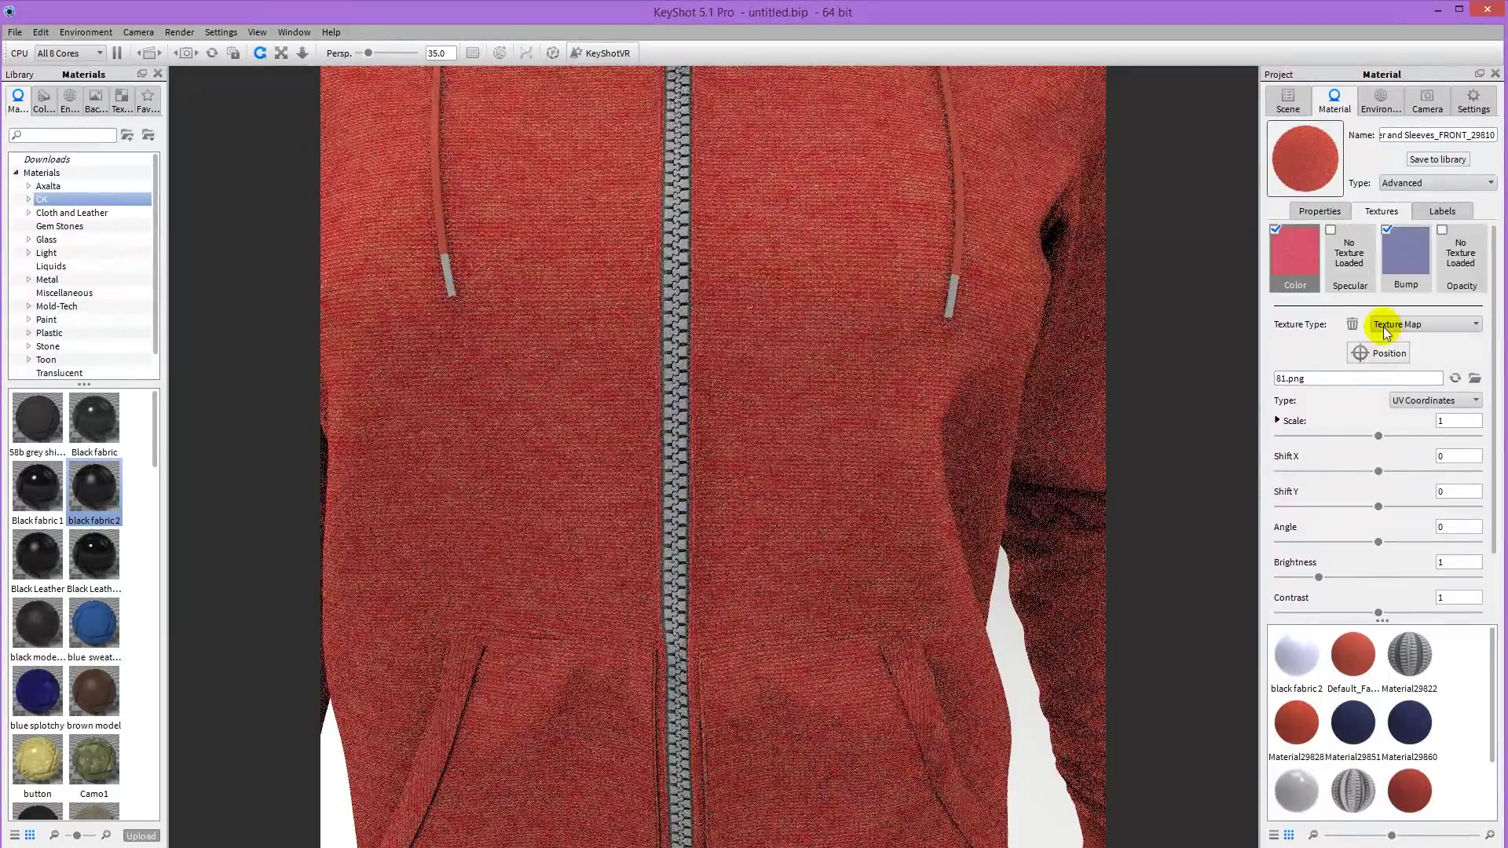
key(shift+p)
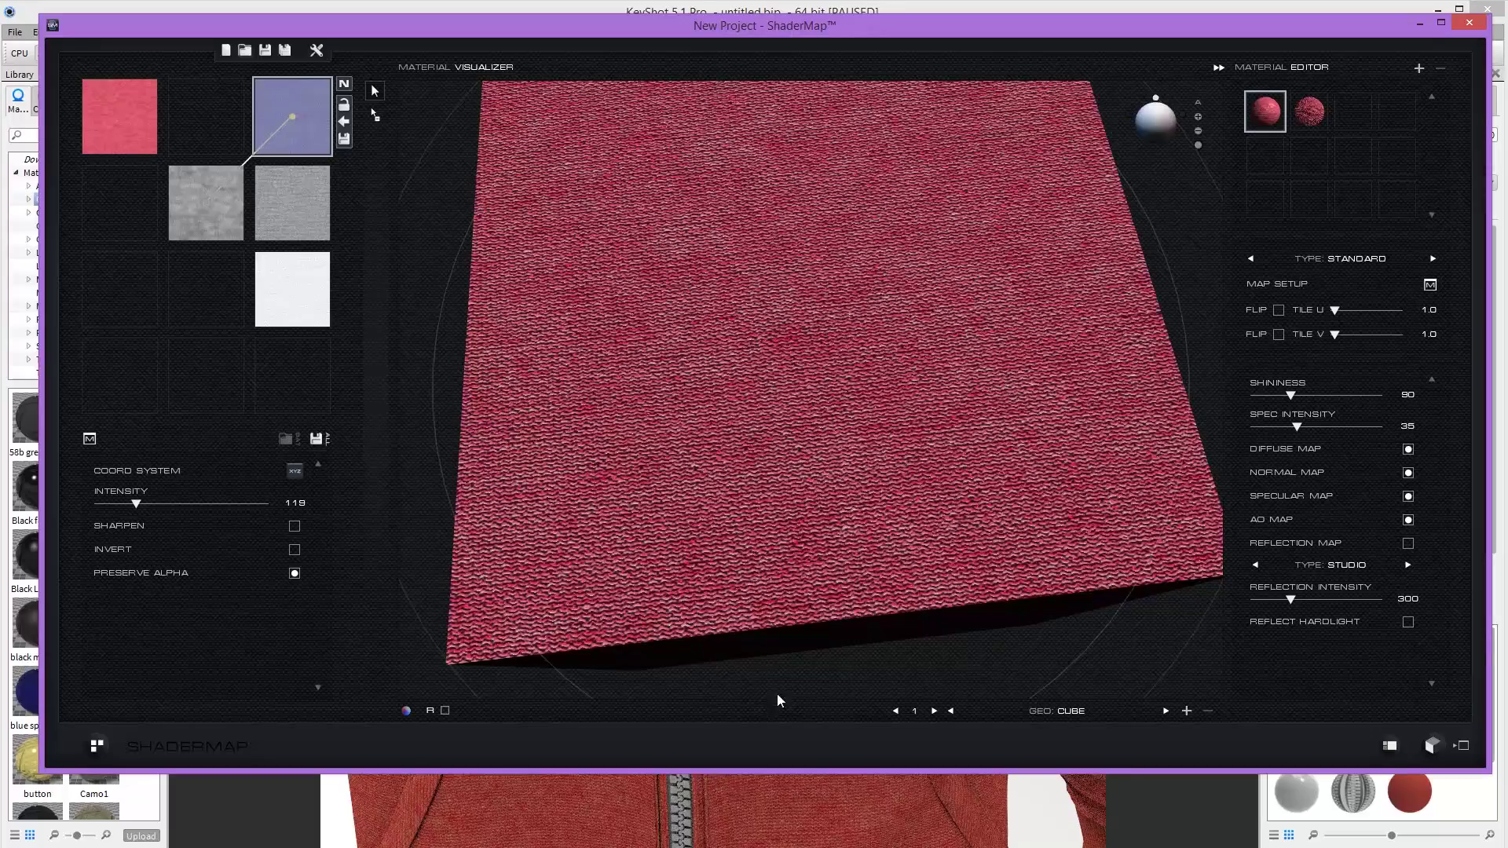
Start a new unsaved ShaderMap project from the zipper texture, previewed on a dynamic plane.
click(226, 50)
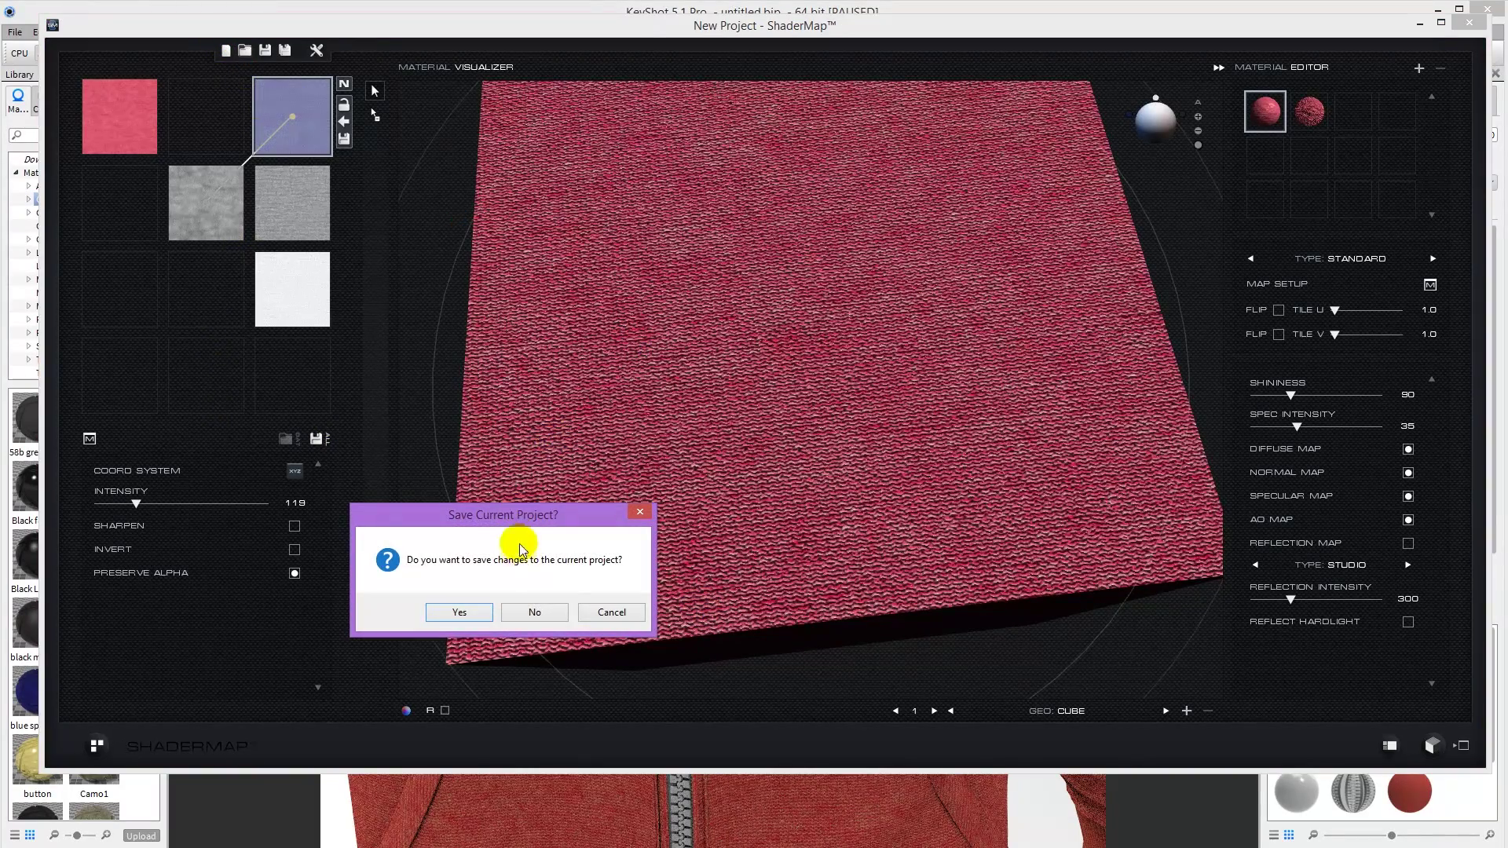
click(533, 612)
click(765, 381)
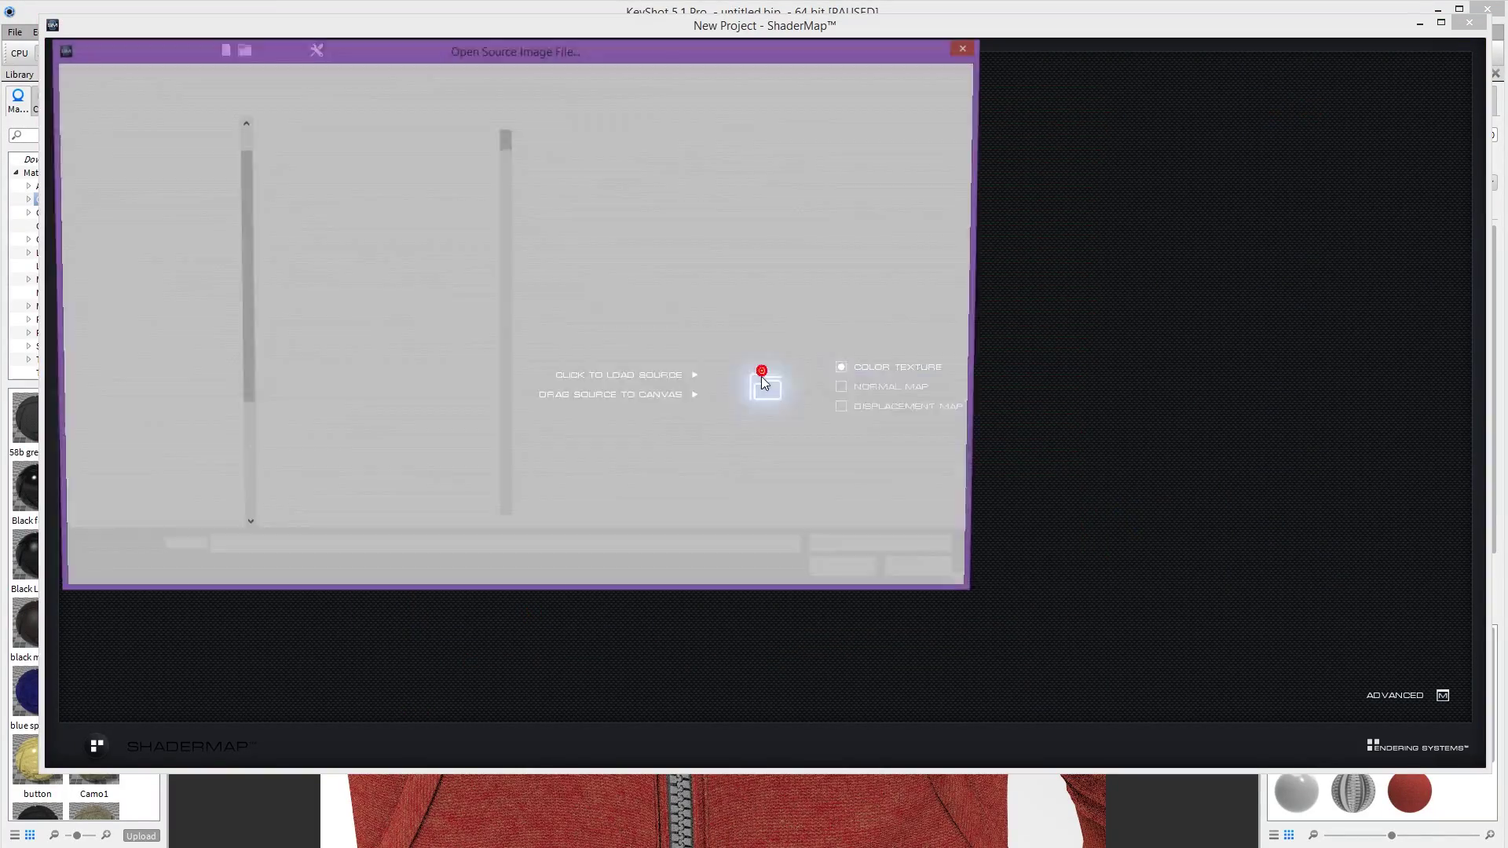
drag(502, 140, 518, 417)
double_click(366, 369)
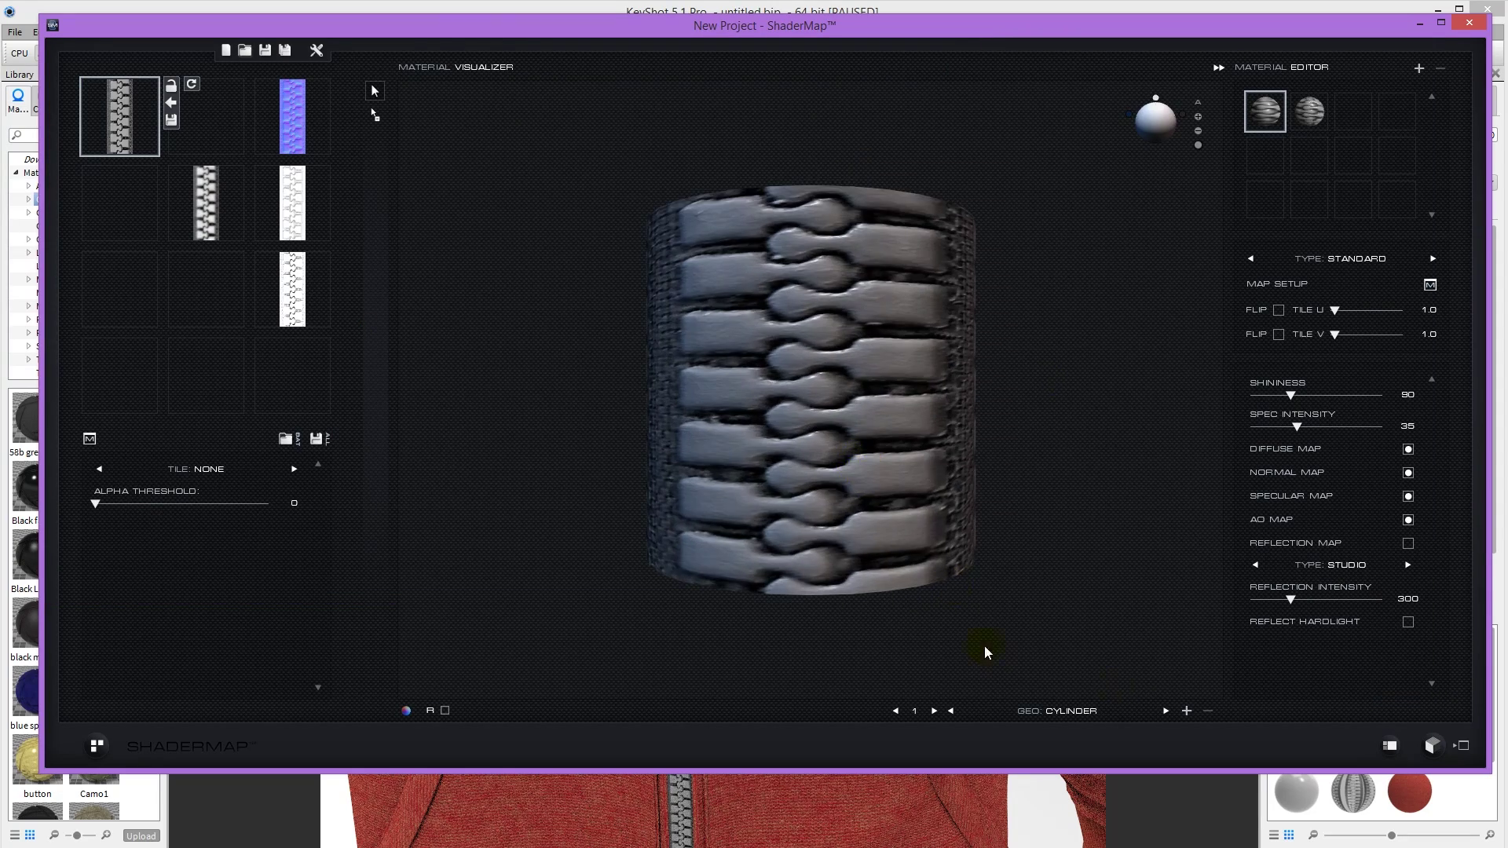
click(1166, 711)
click(1166, 711)
drag(785, 440, 849, 448)
Raise the zipper normal map intensity to 236, save it, and return to KeyShot.
click(293, 116)
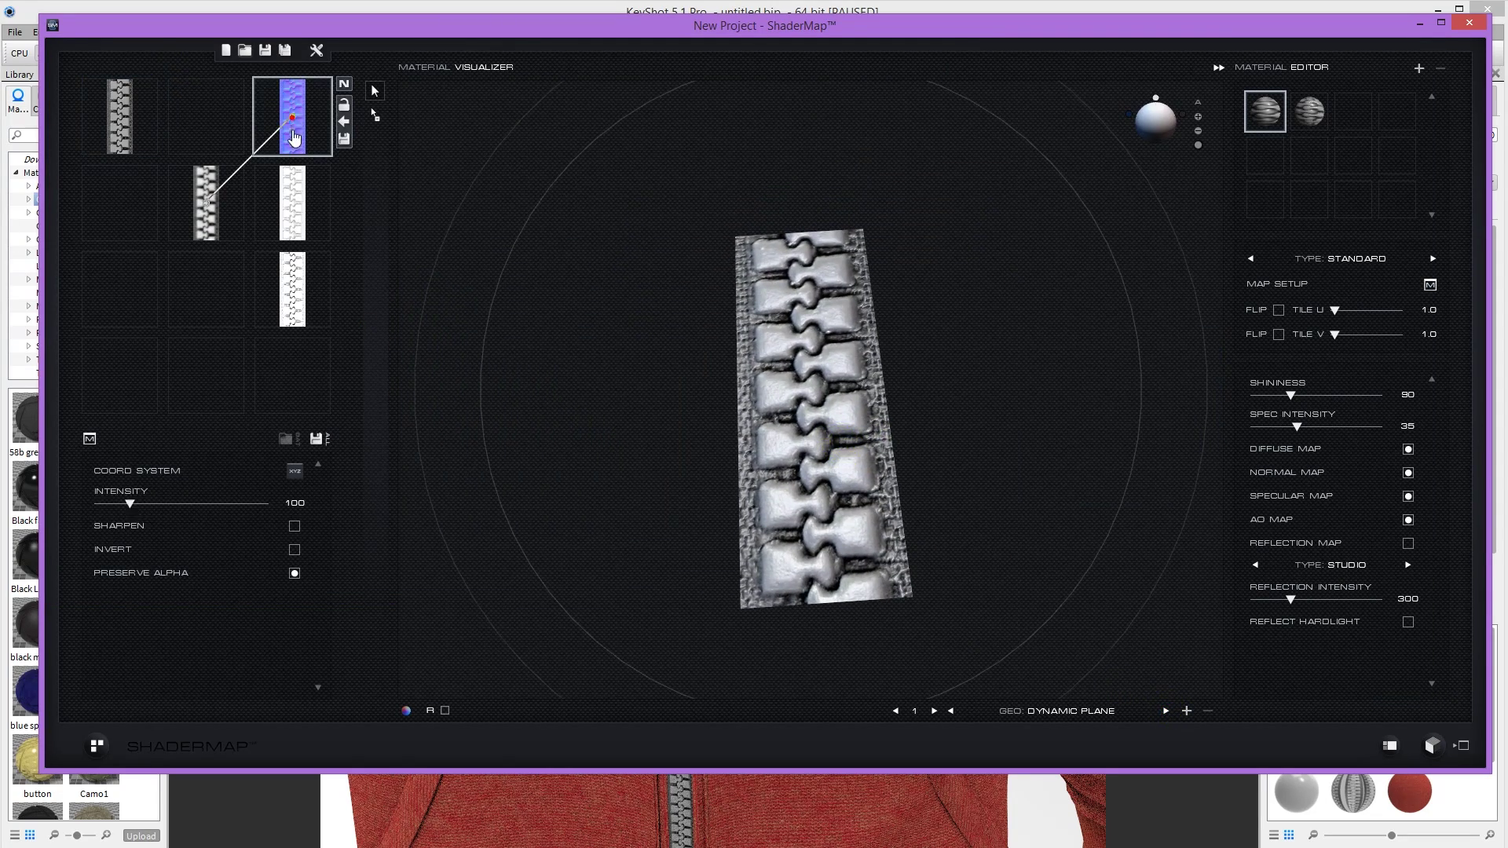
drag(158, 503, 177, 502)
drag(778, 432, 812, 492)
click(344, 140)
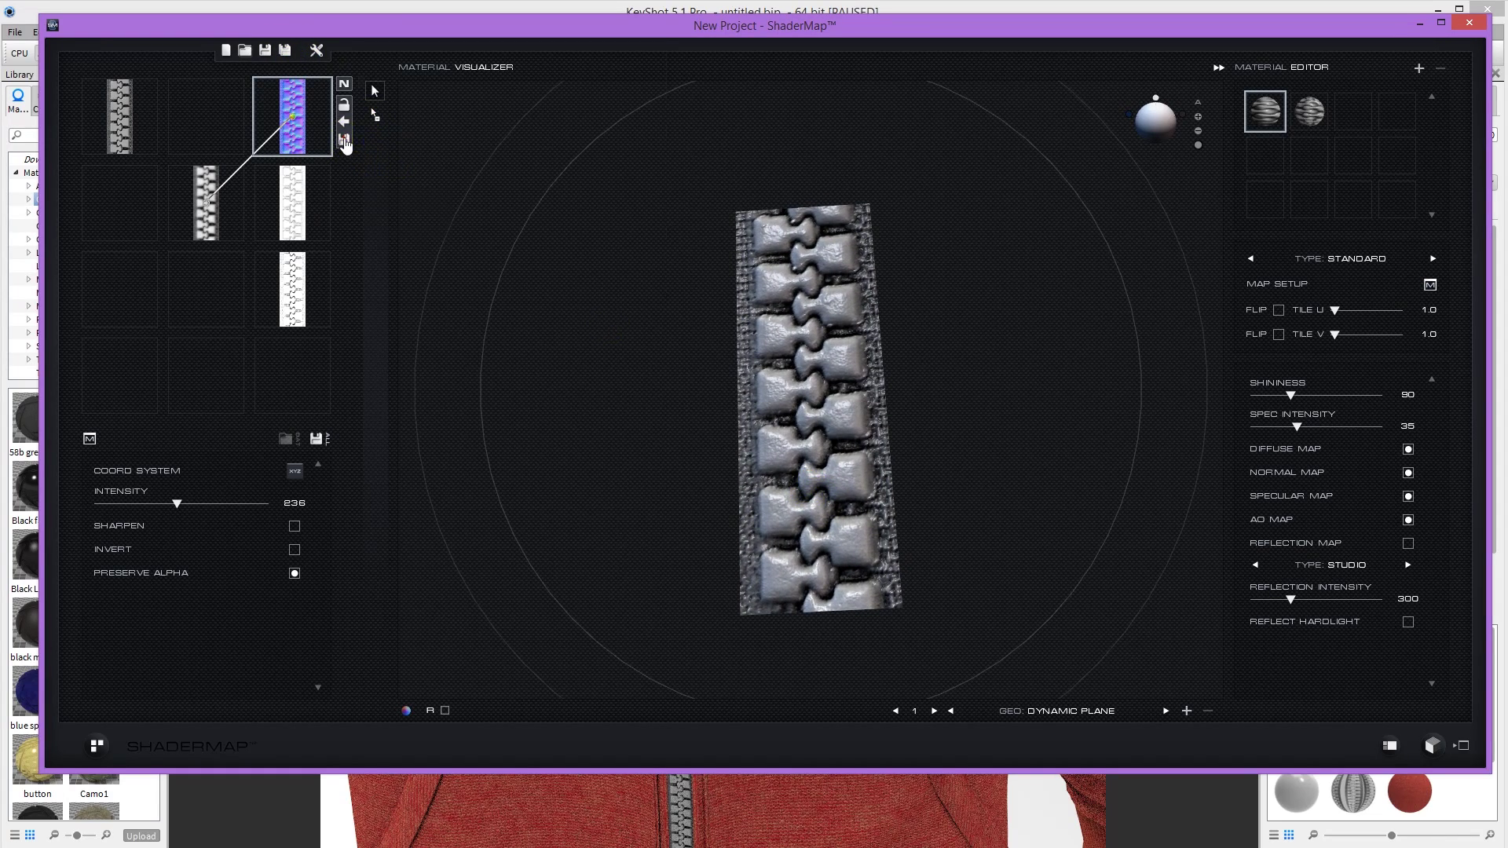
click(585, 269)
click(1419, 22)
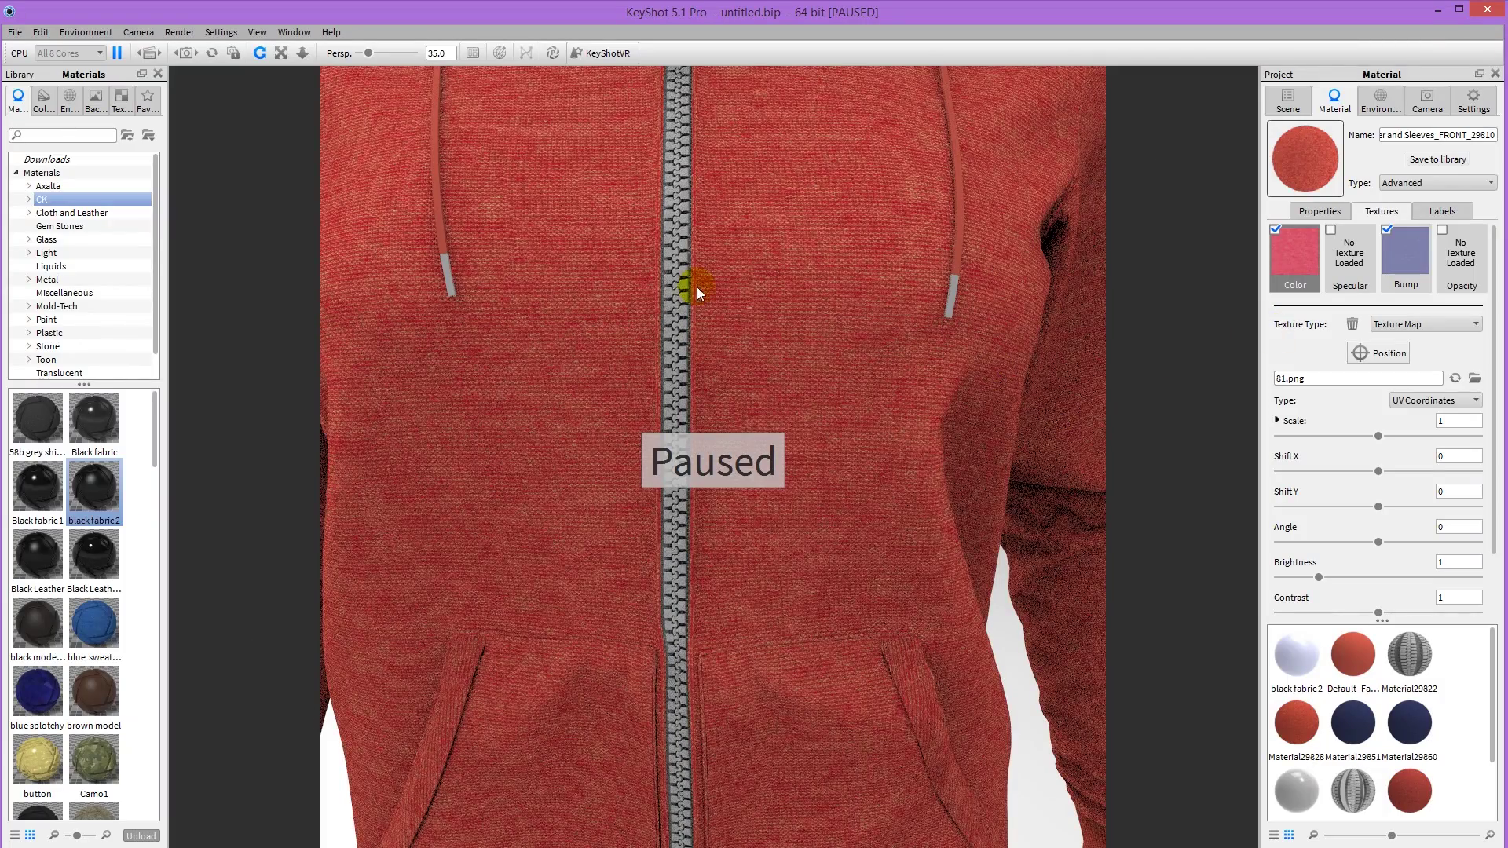
Enable bump on the zipper material Material29822 and load its NORM image as the bump texture.
double_click(687, 259)
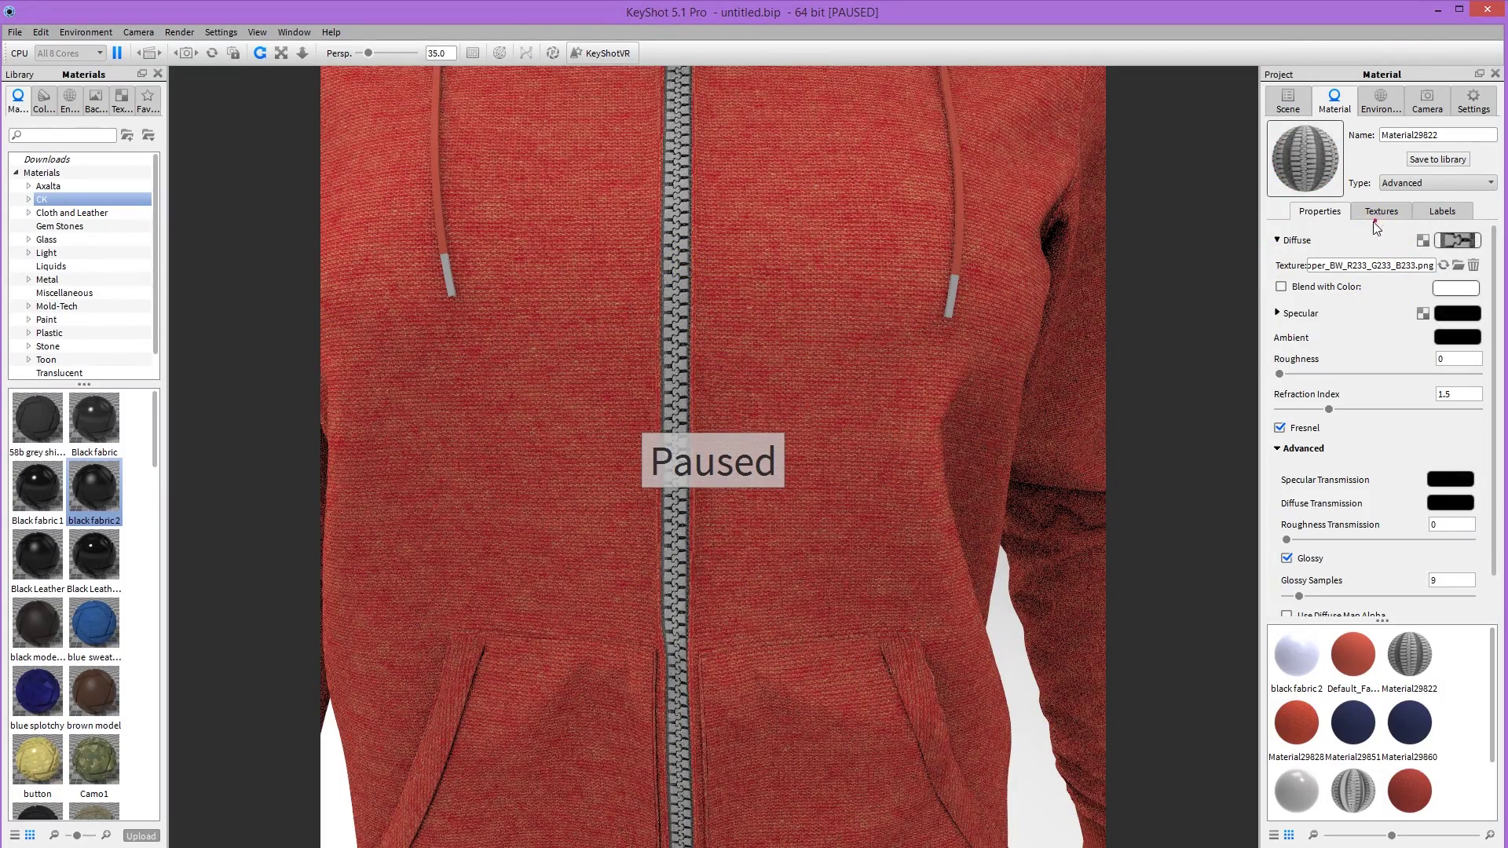
click(1413, 271)
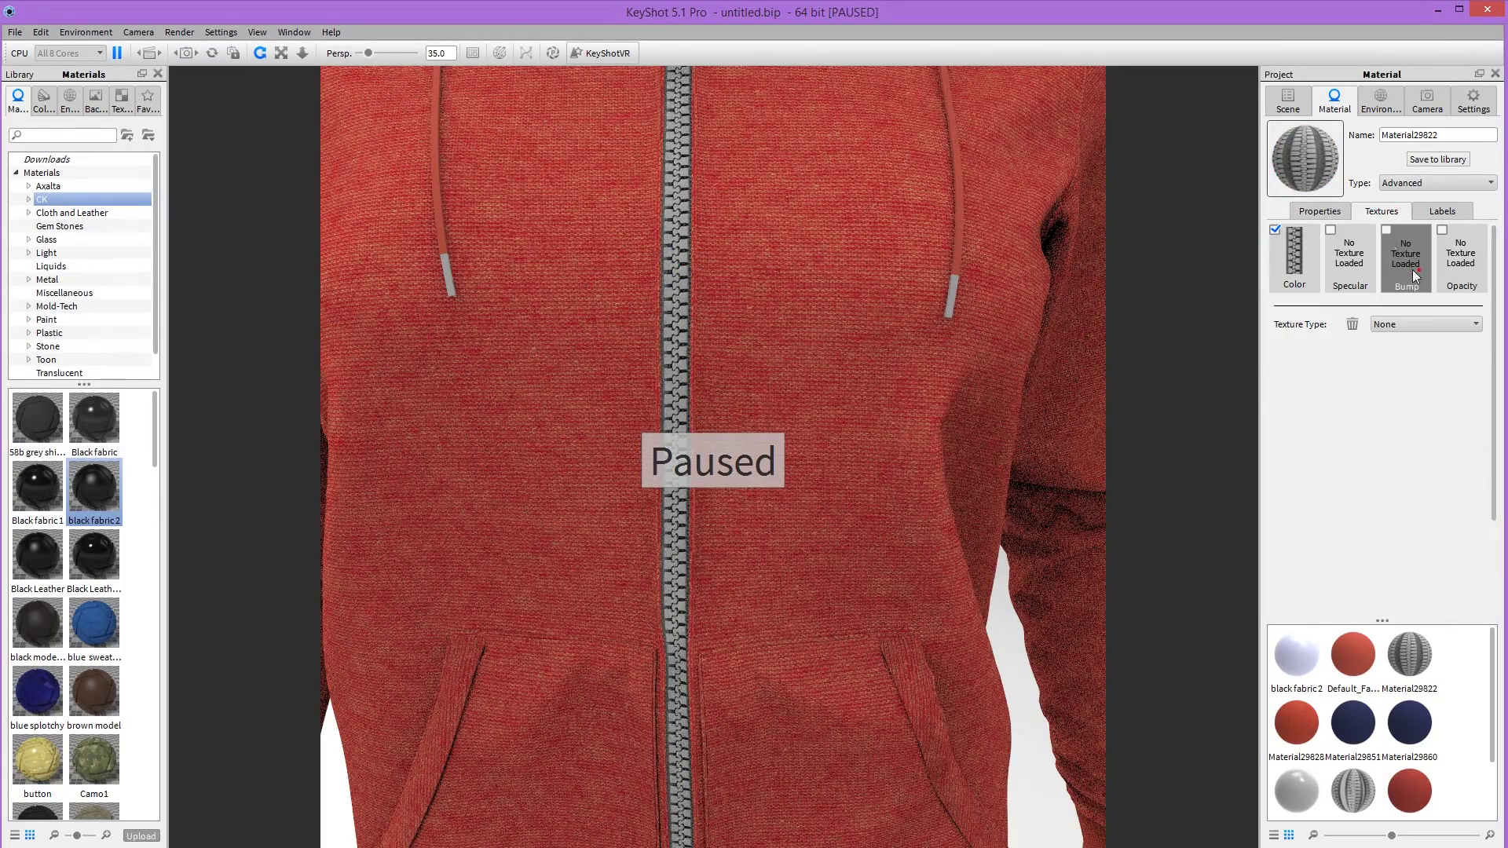
click(1387, 230)
scroll(545, 189, down, 3)
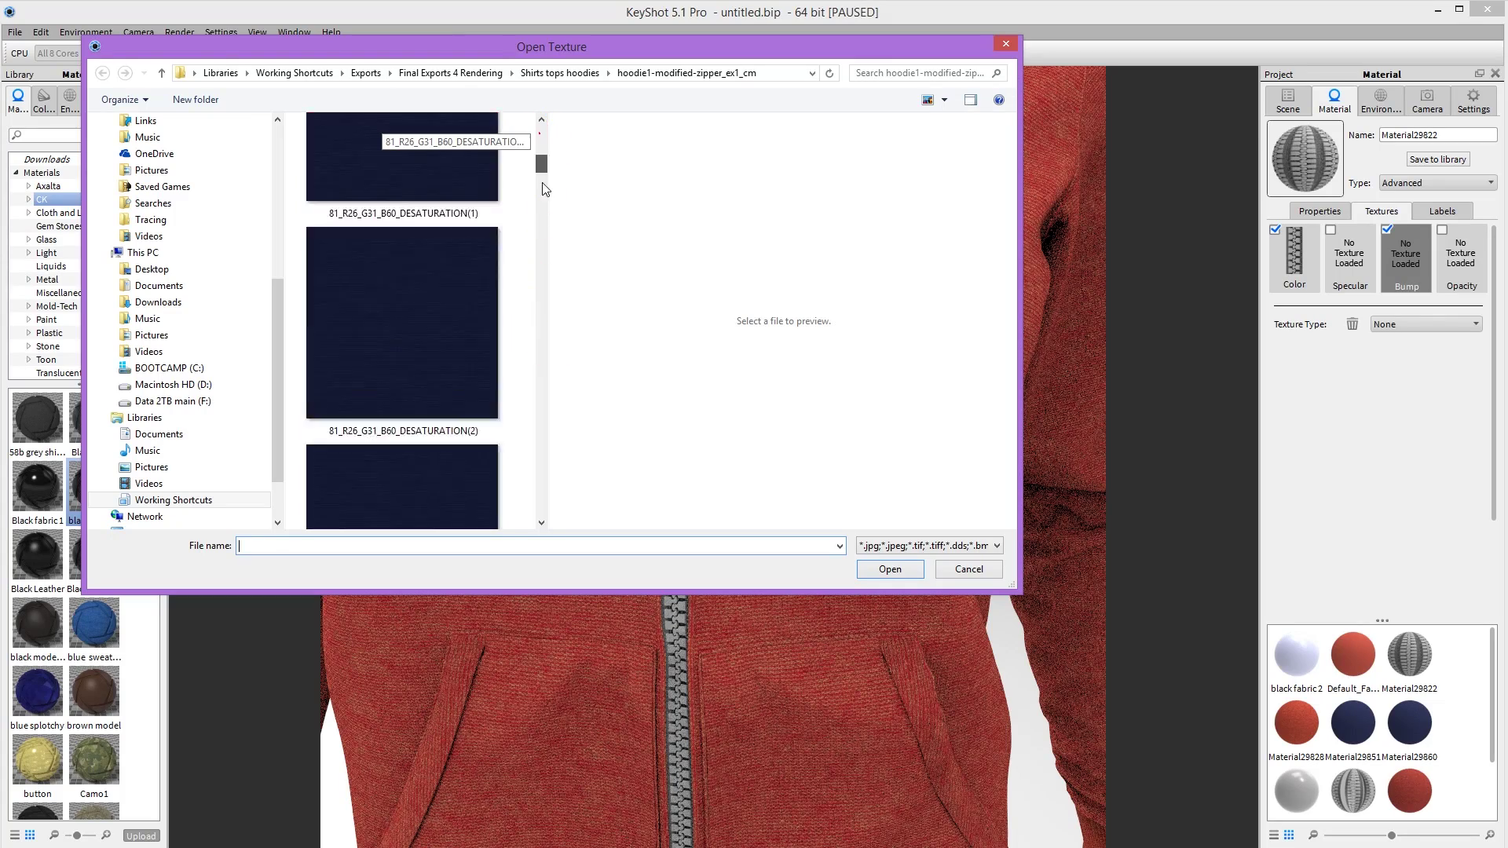
drag(542, 165, 541, 408)
click(408, 350)
double_click(398, 327)
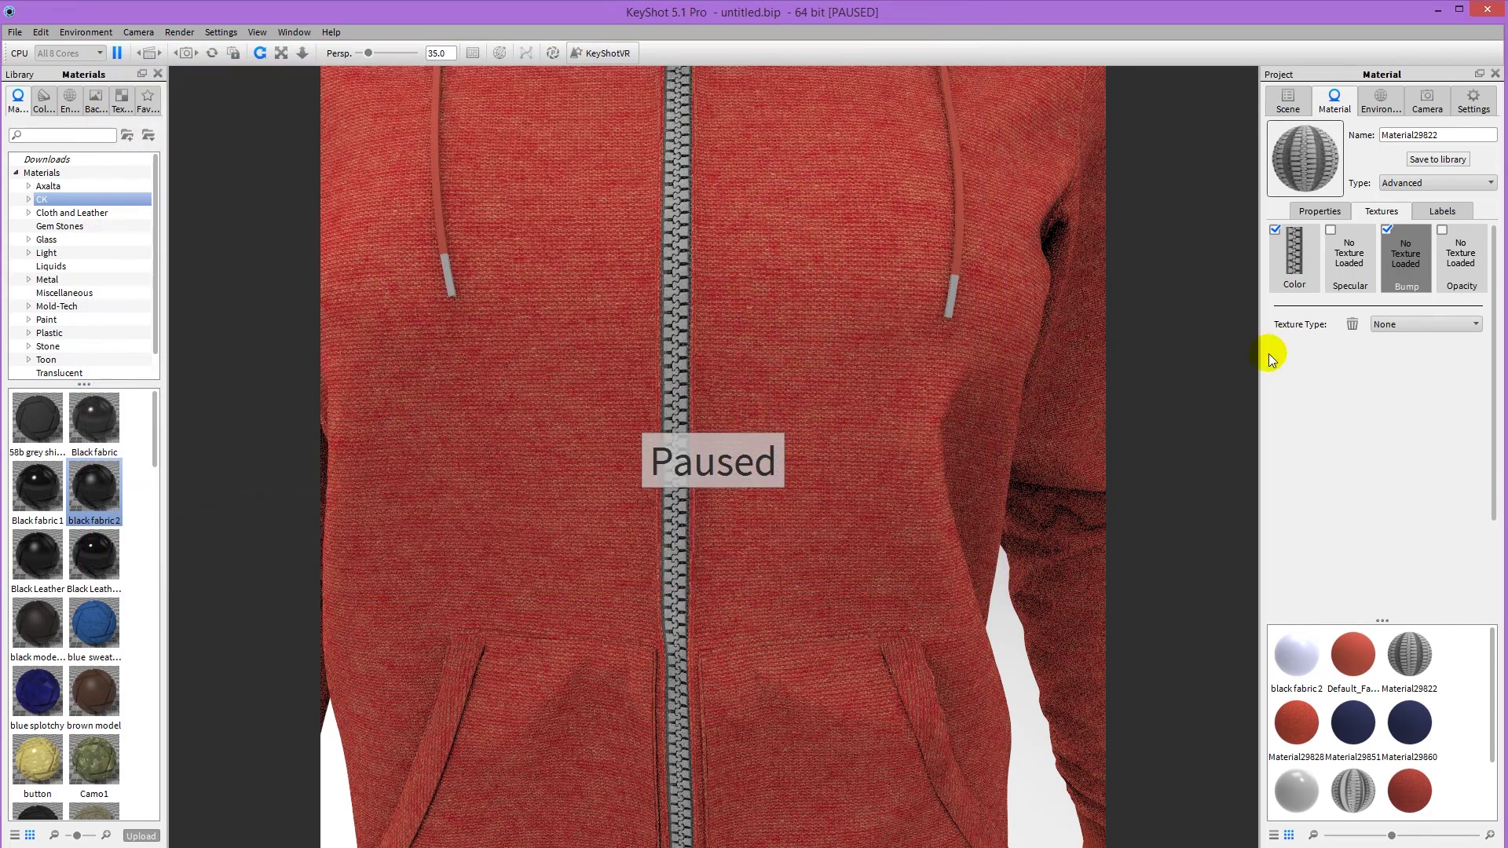
scroll(1308, 472, up, 5)
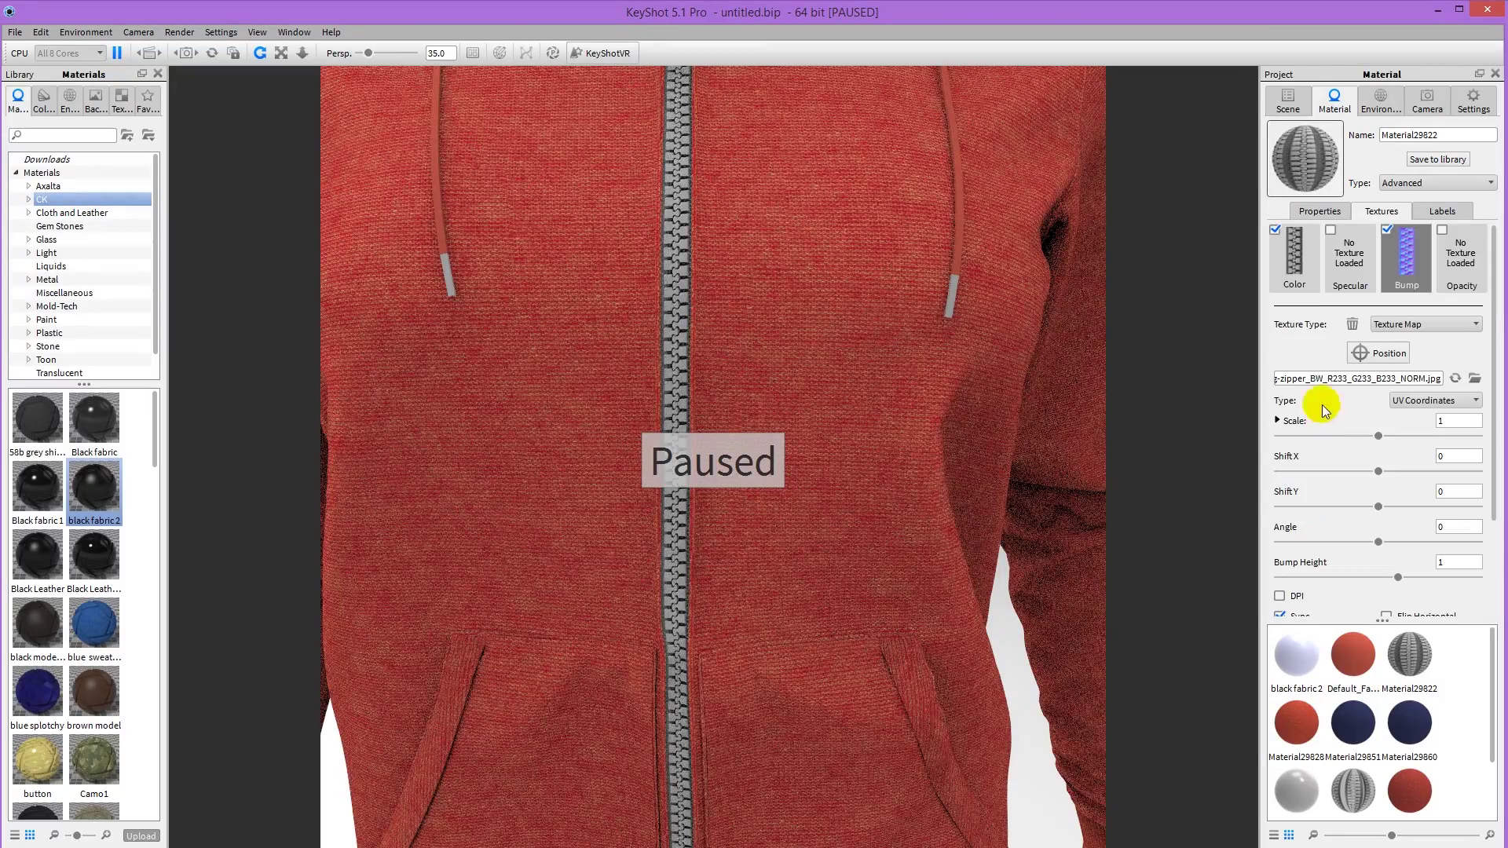
click(1300, 268)
scroll(1306, 532, down, 5)
scroll(1308, 580, up, 5)
click(1432, 284)
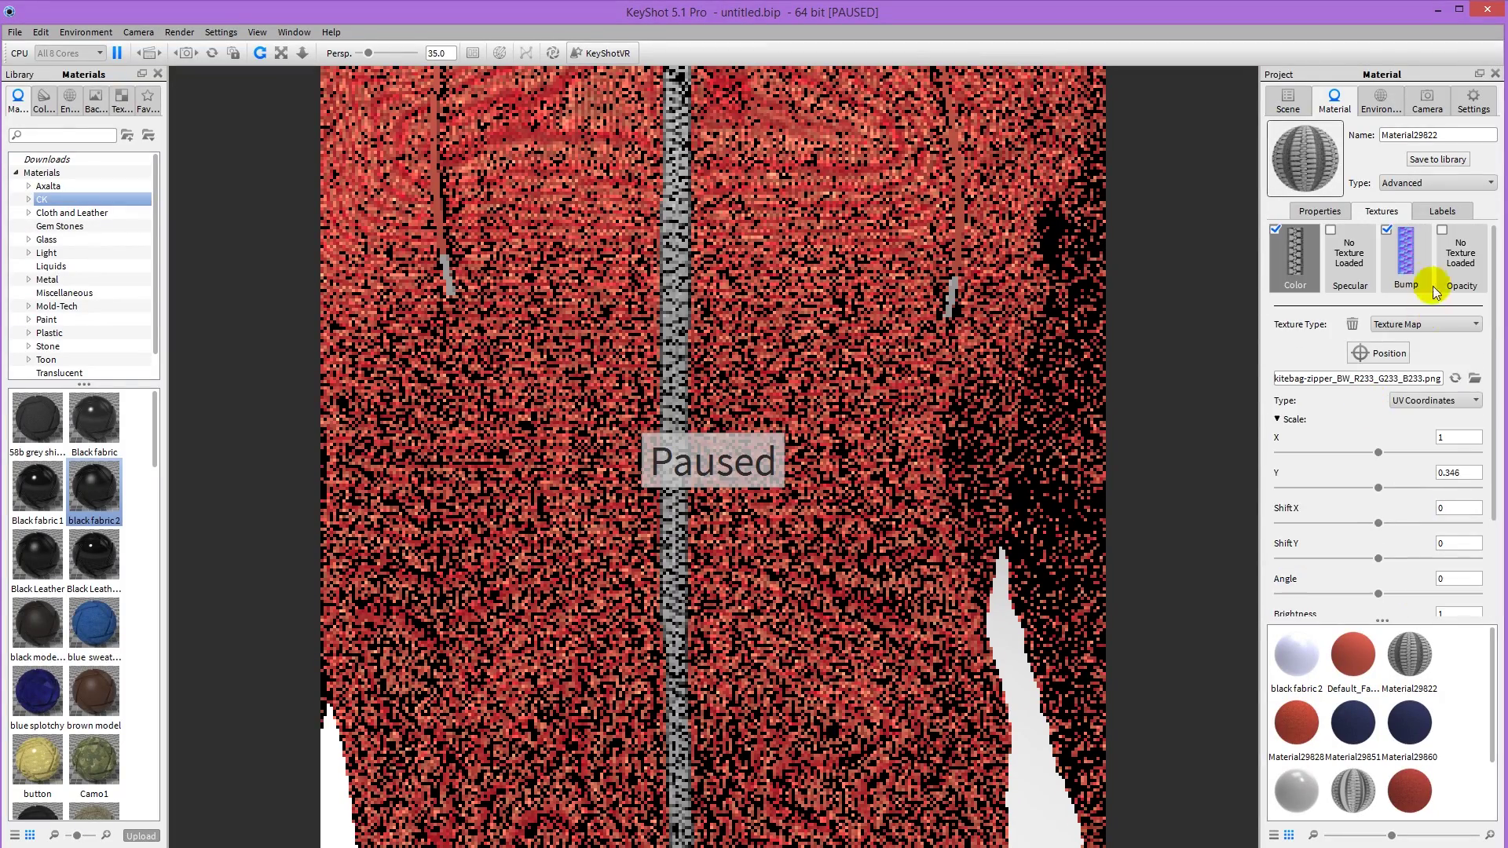
scroll(1432, 285, down, 5)
Resume real-time rendering, raise the zipper's bump height, and toggle the bump off and on to compare.
key(shift+p)
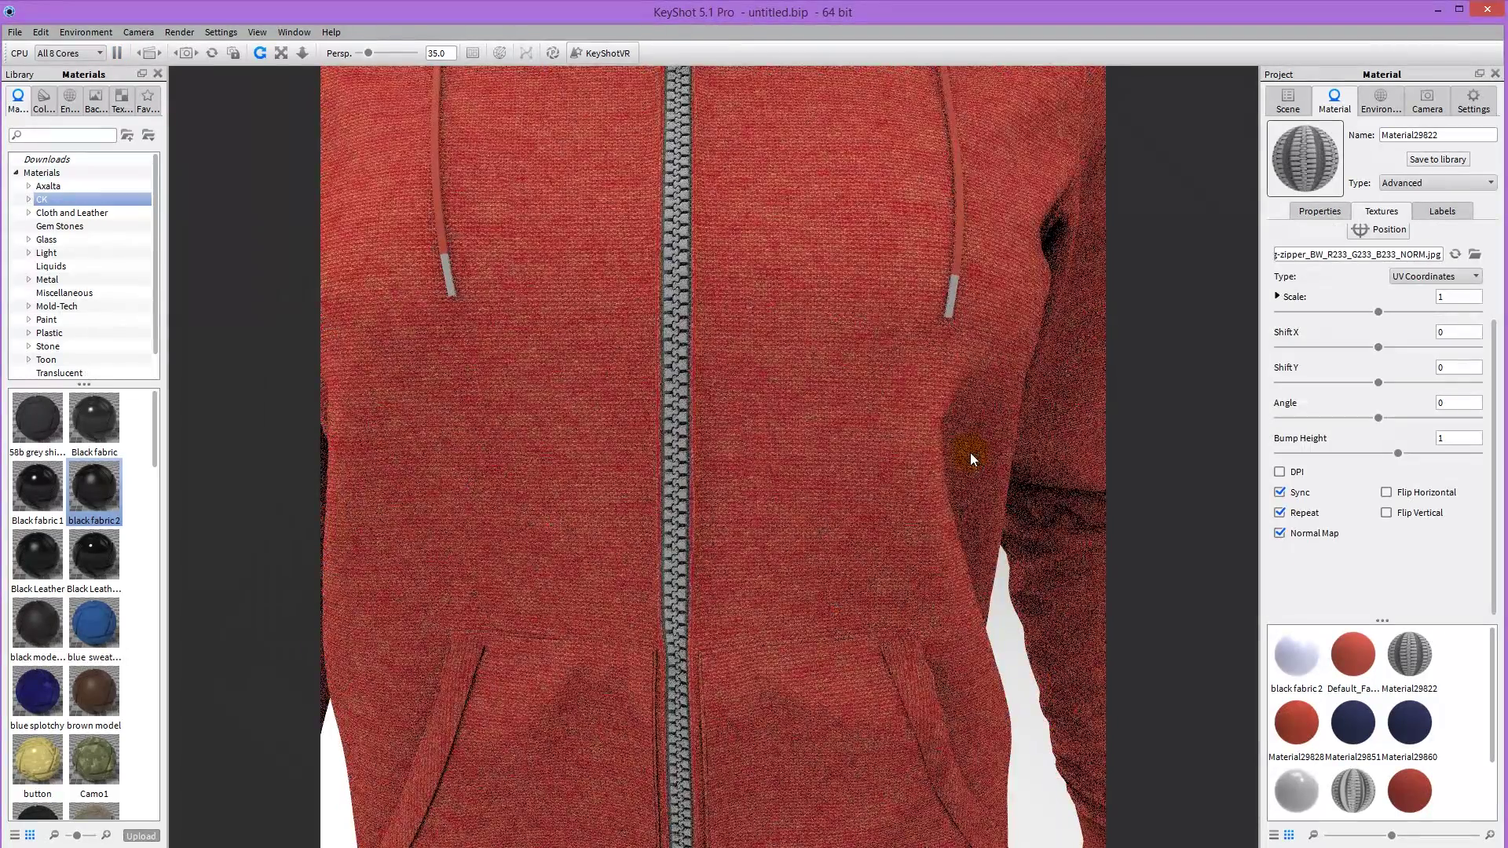
scroll(818, 493, up, 3)
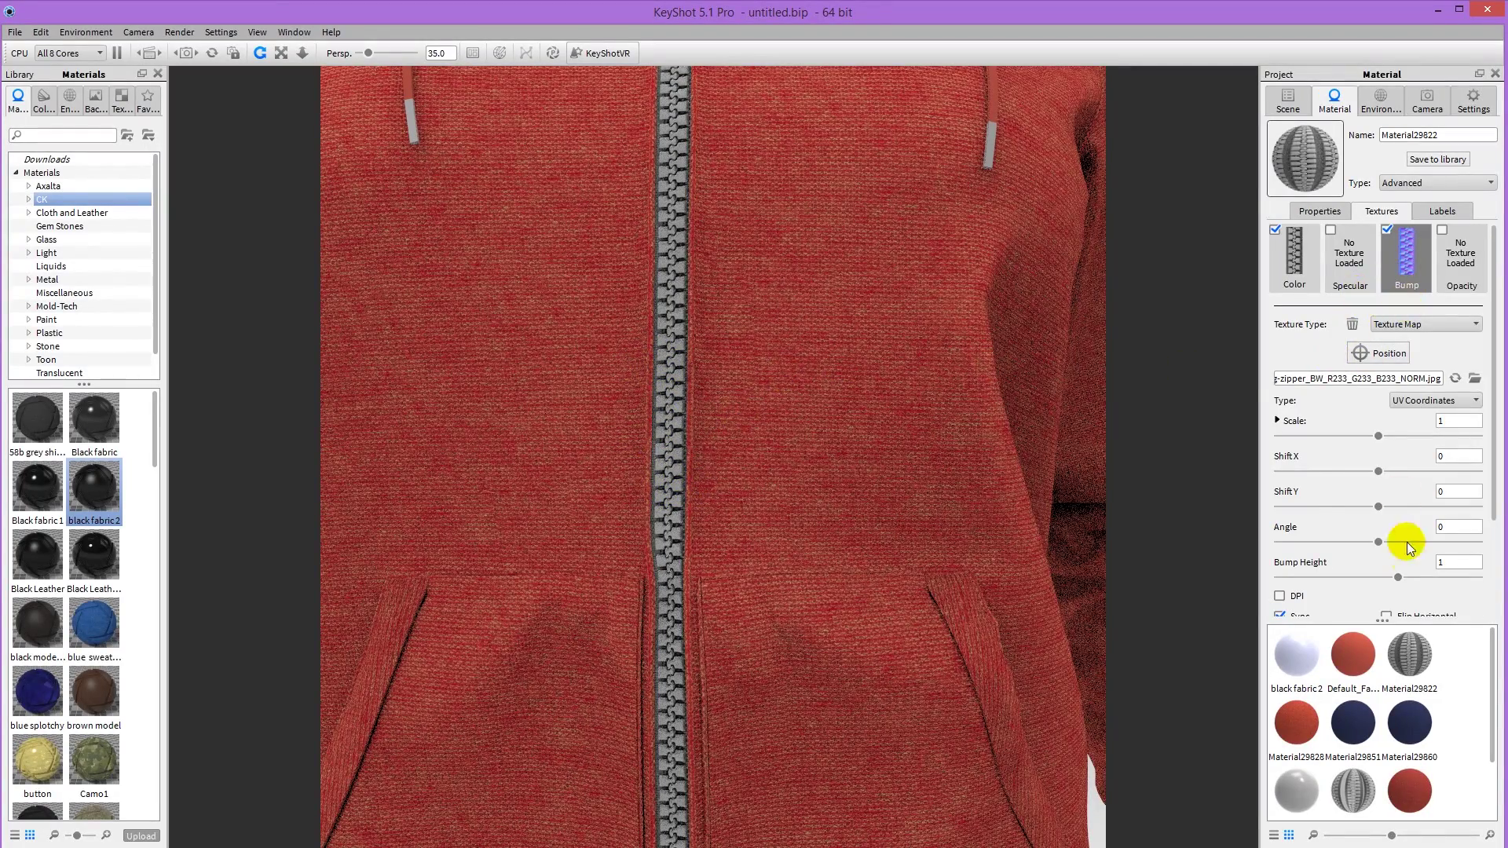
scroll(1407, 541, down, 3)
click(1414, 453)
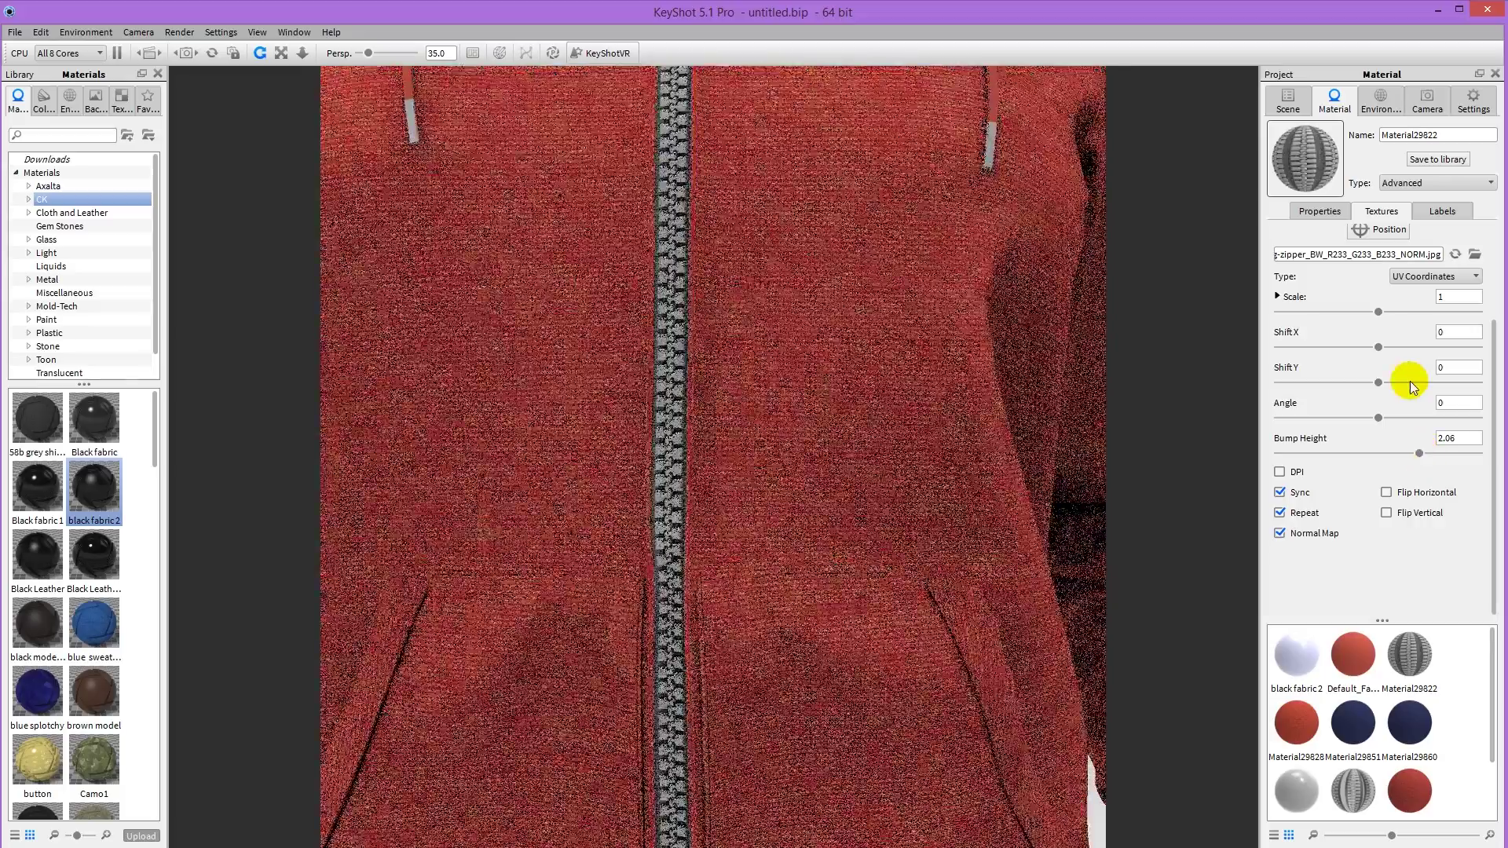
scroll(1411, 380, up, 3)
click(1387, 230)
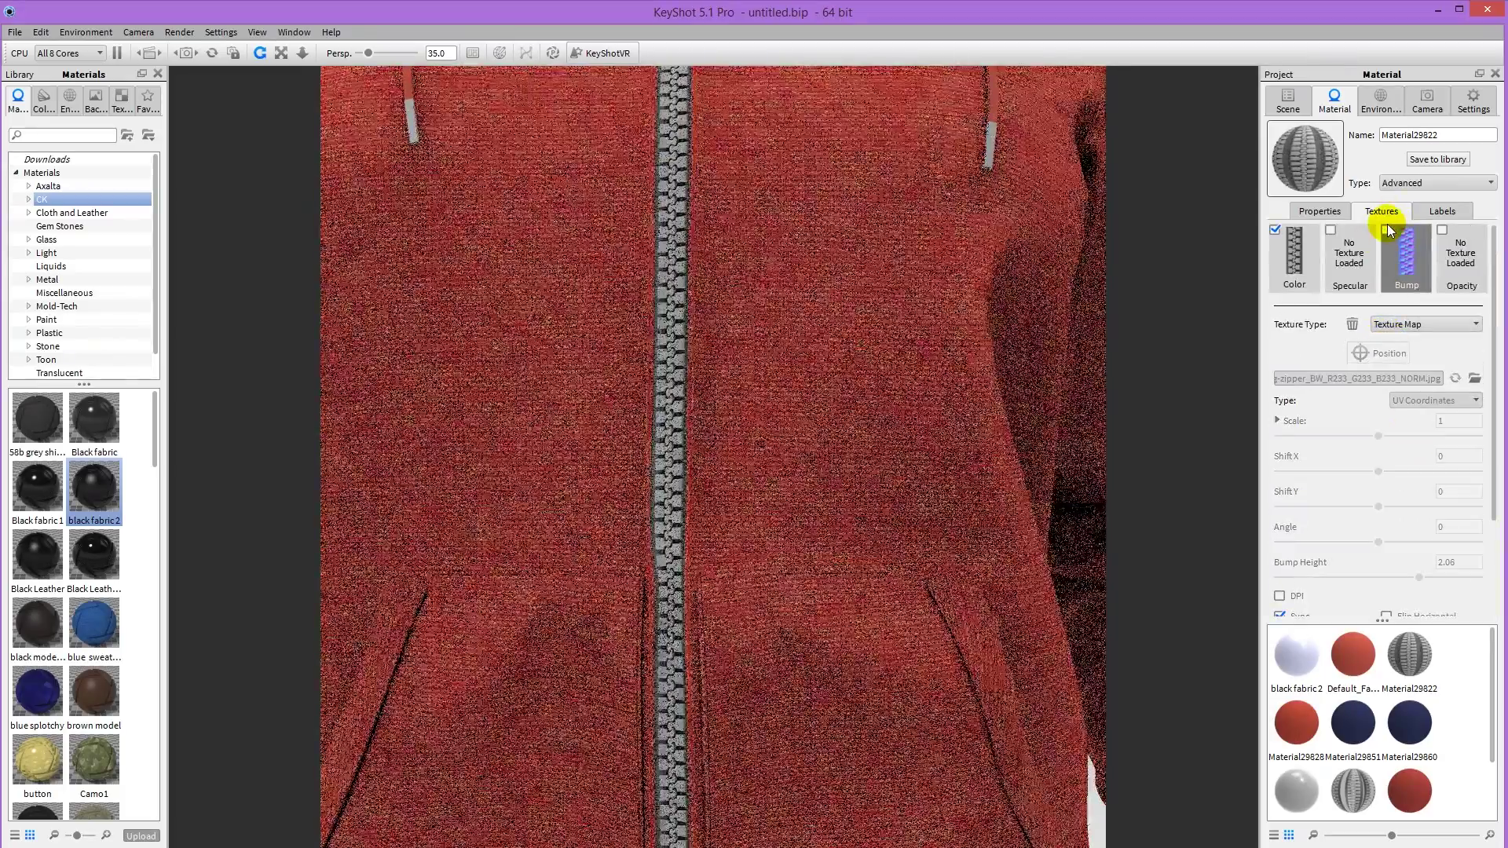
click(1387, 230)
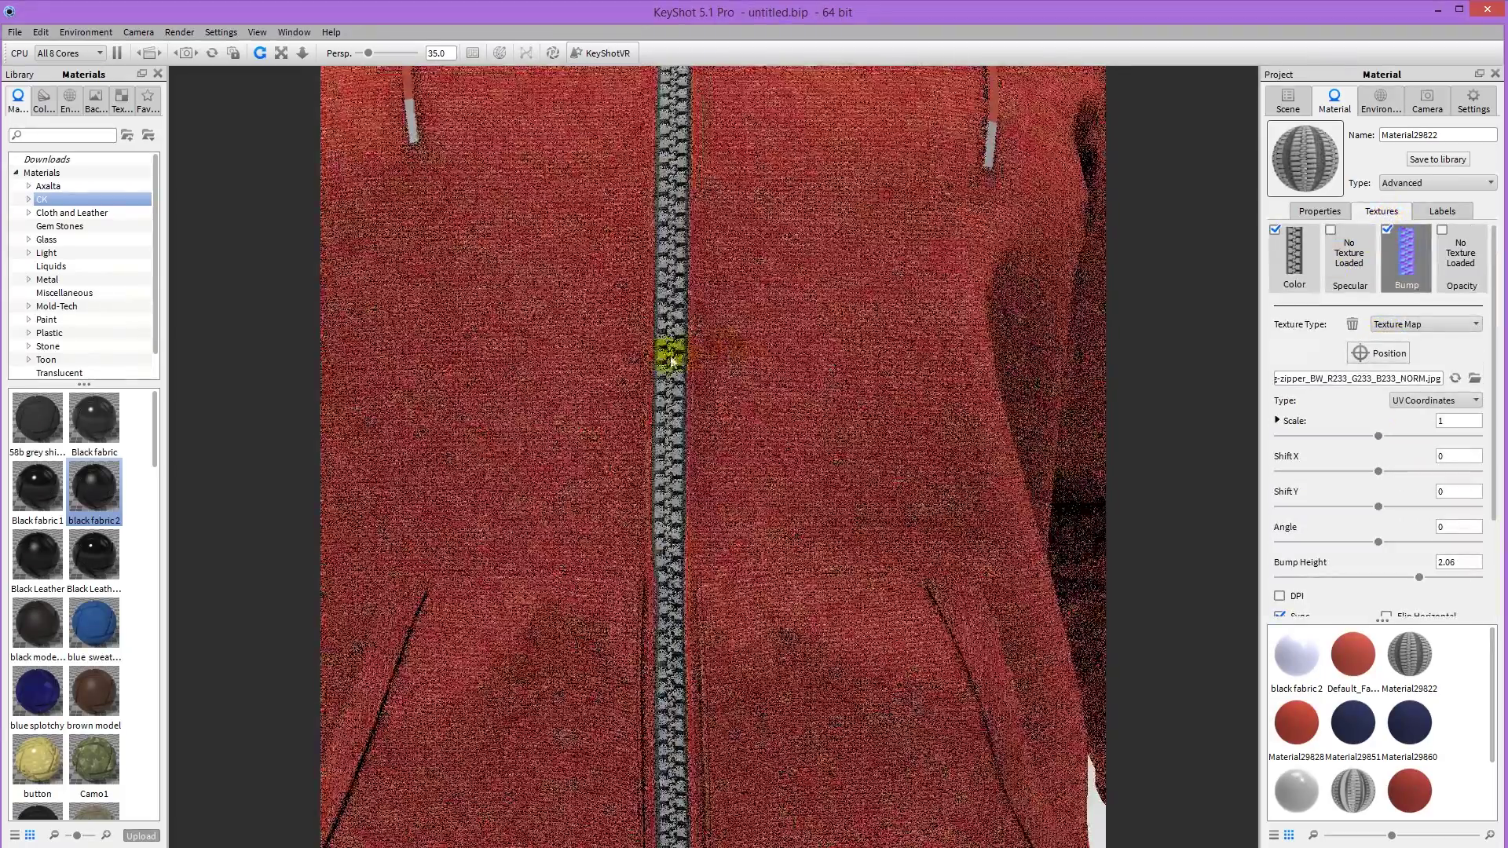
Set the hoodie's front fabric bump height to 1.9.
double_click(770, 344)
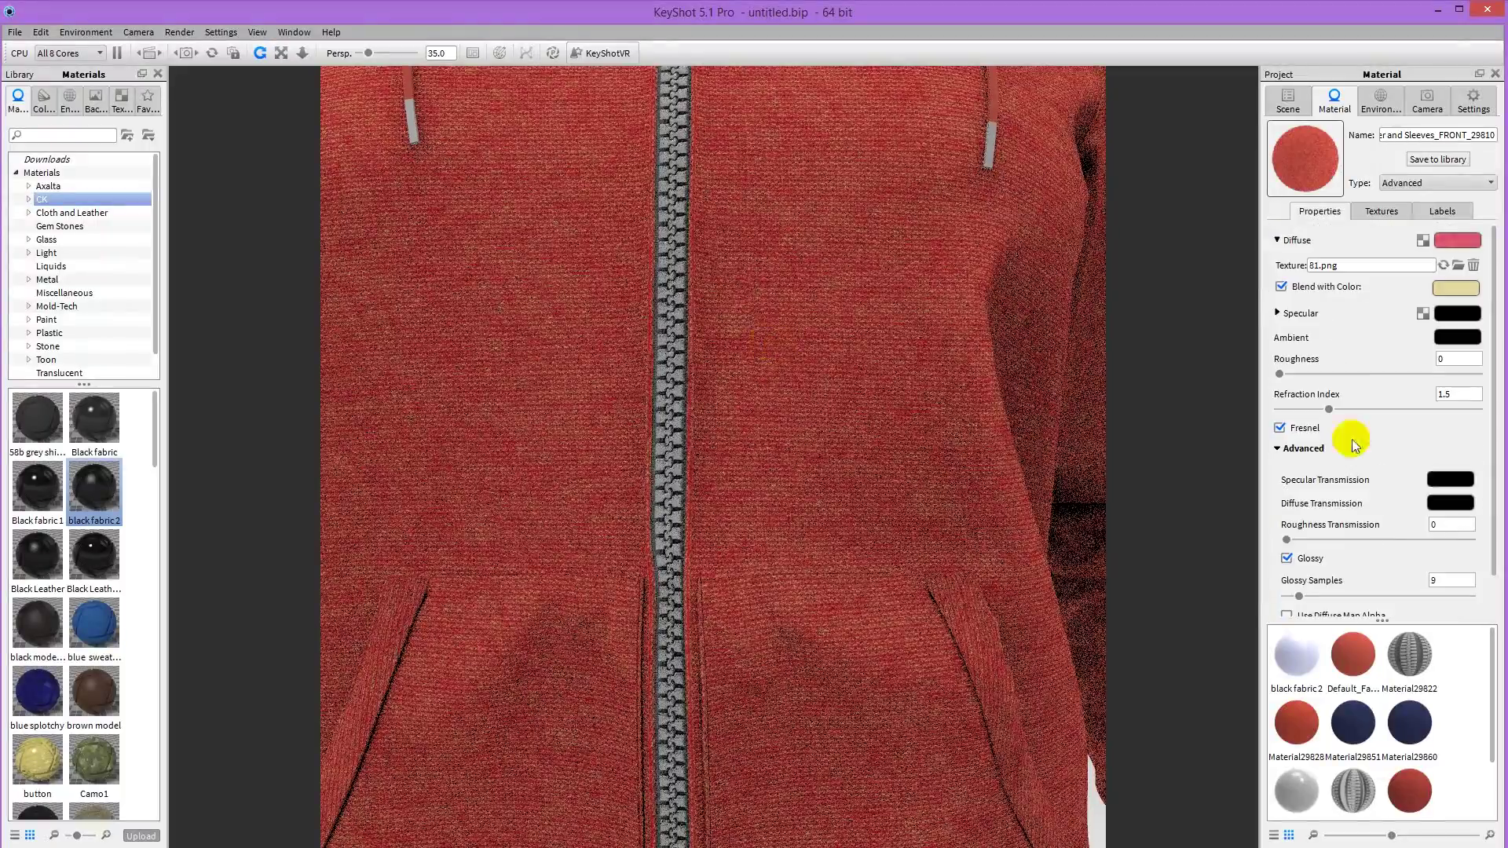
scroll(1385, 578, down, 1)
drag(1398, 506, 1417, 504)
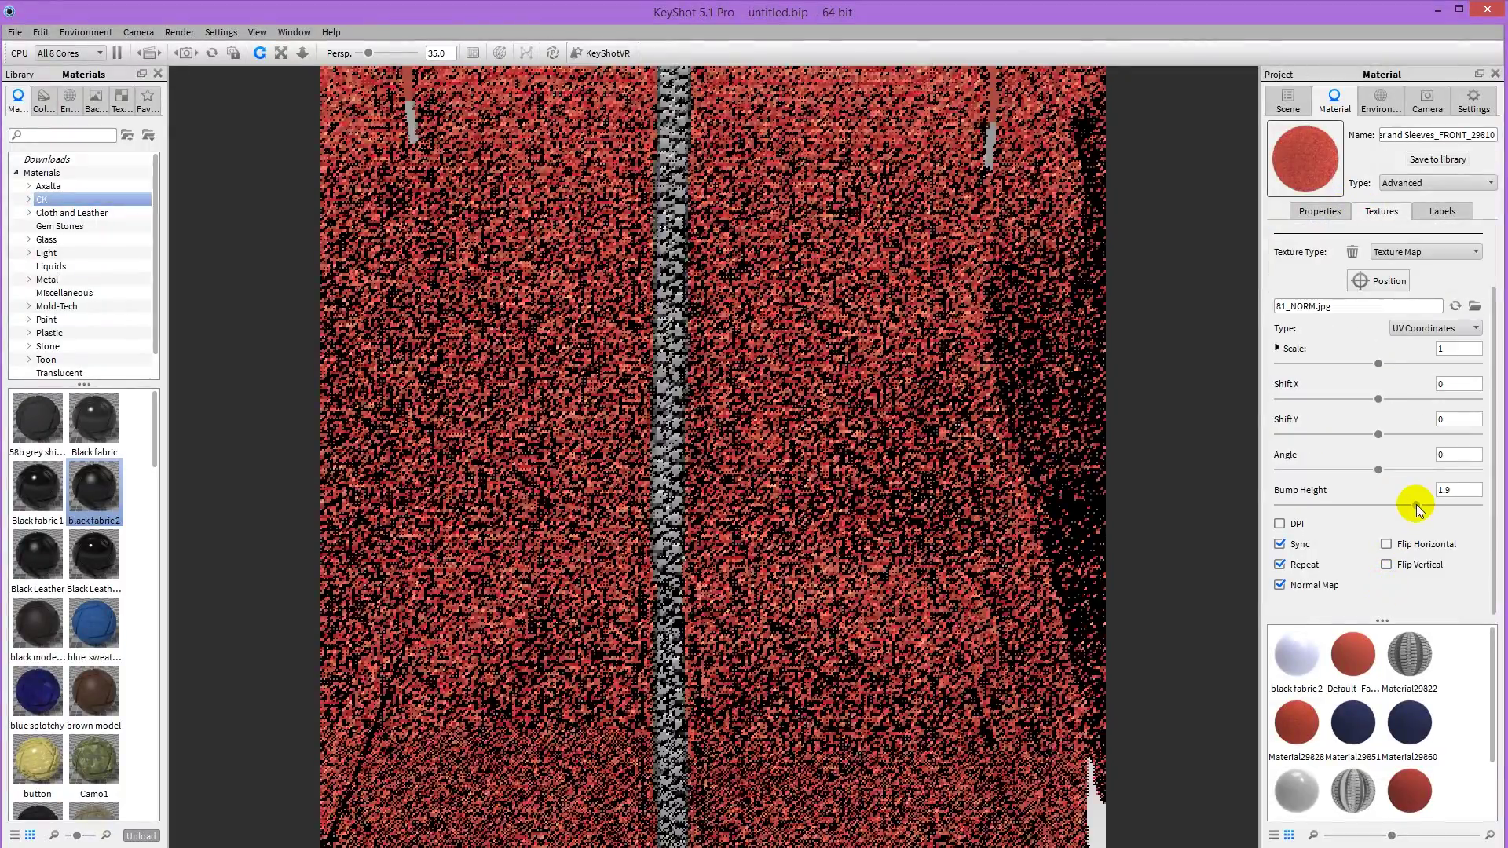
scroll(945, 513, down, 5)
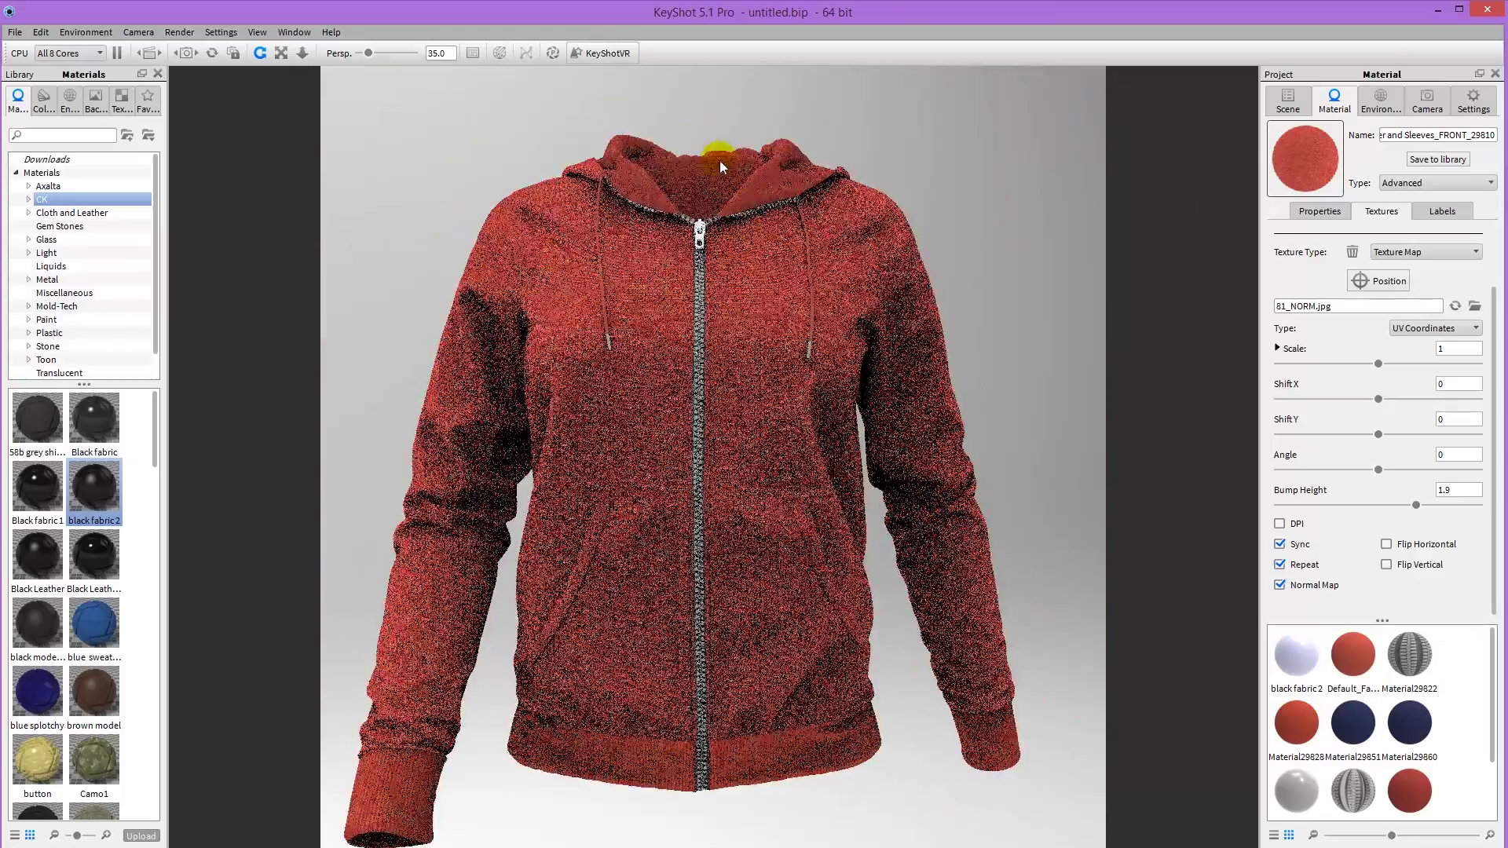
scroll(713, 205, up, 3)
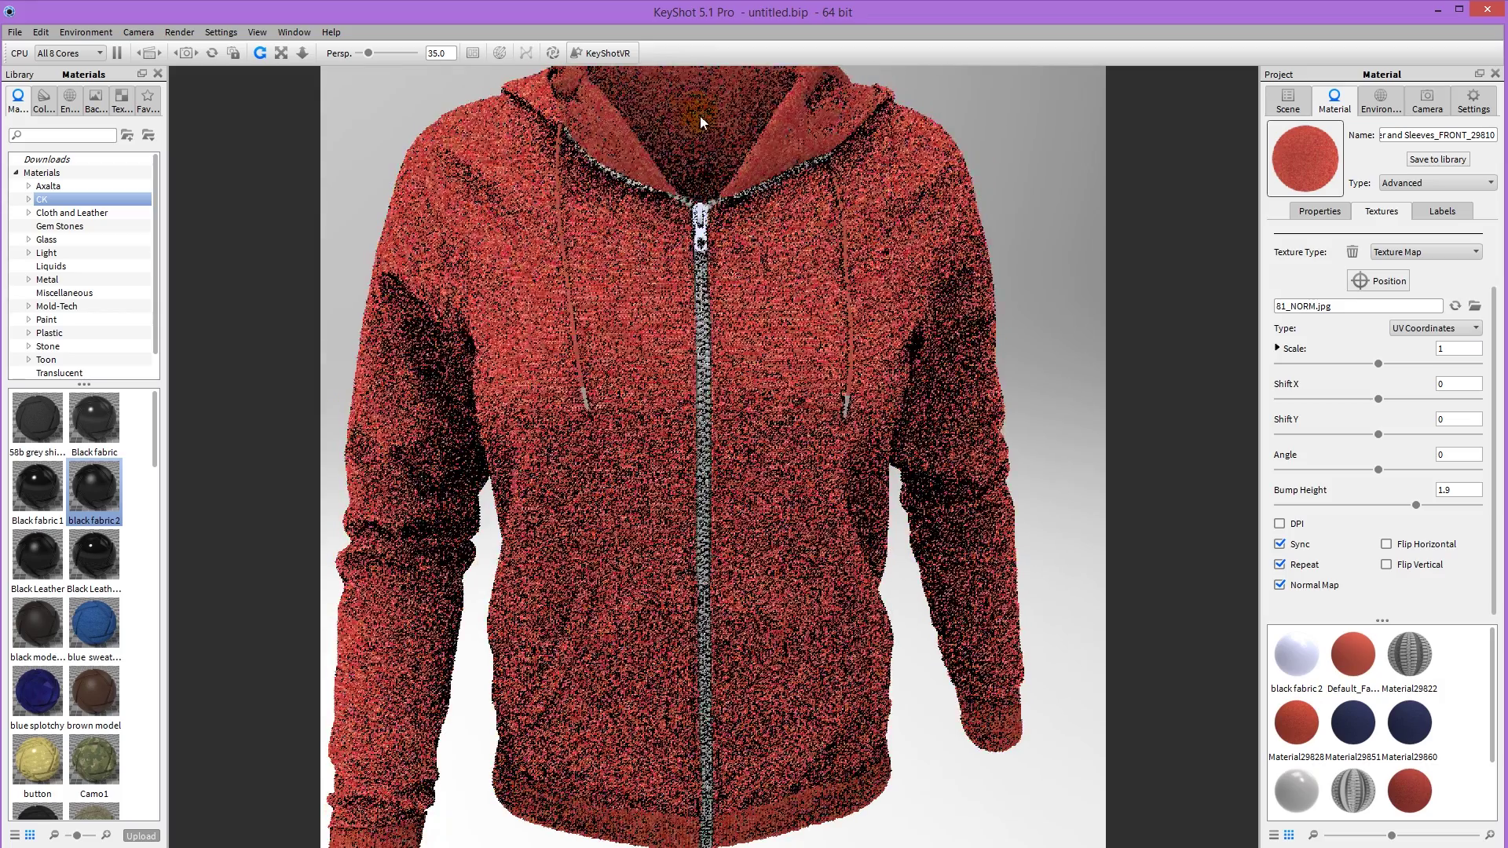
Load 81_NORM.jpg into the back fabric's bump slot and mark it as a Normal Map.
double_click(700, 115)
click(1383, 211)
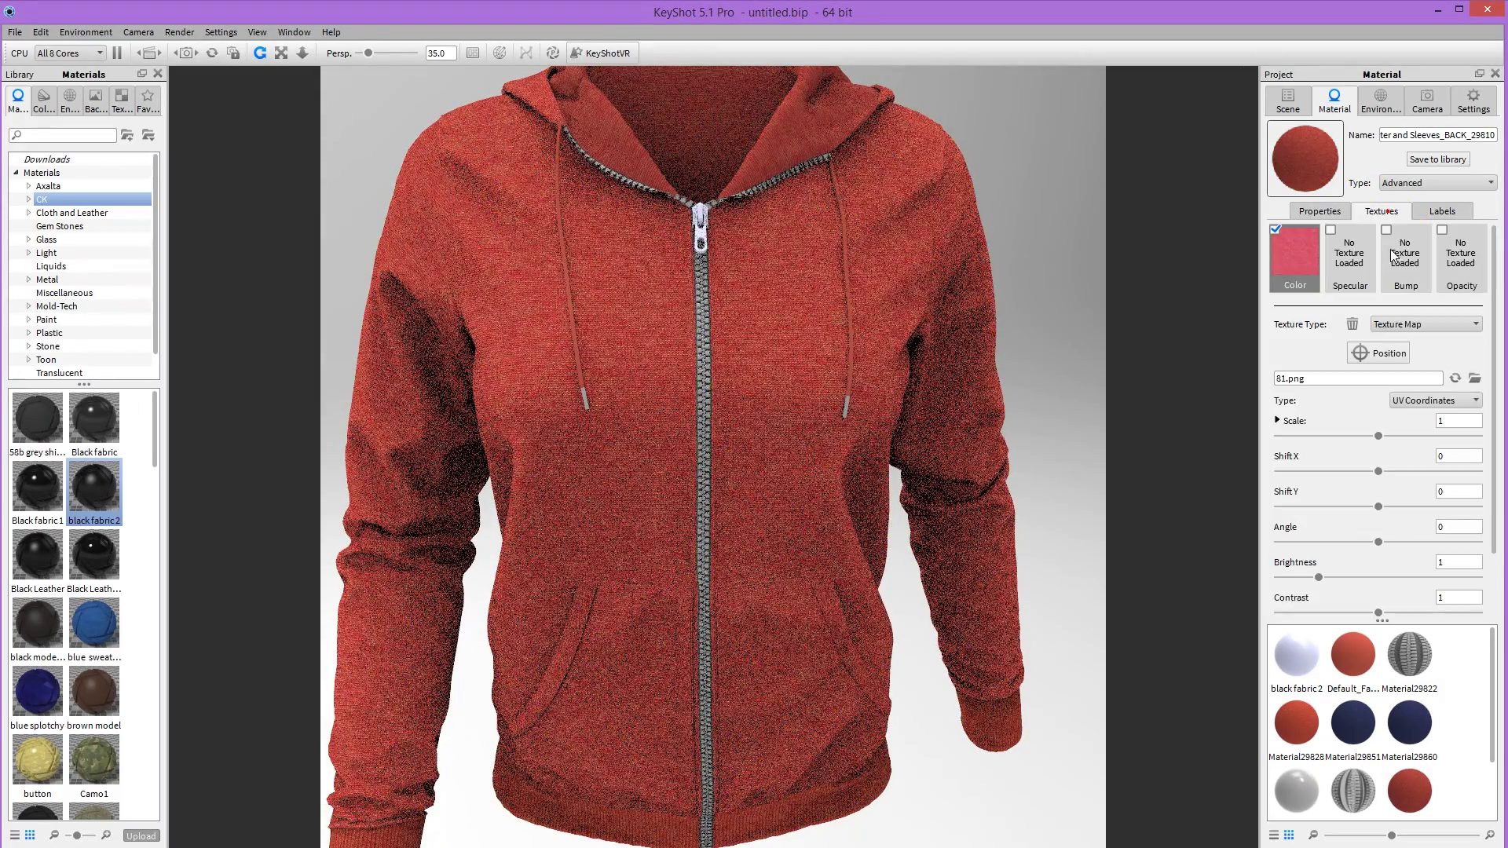
click(1406, 262)
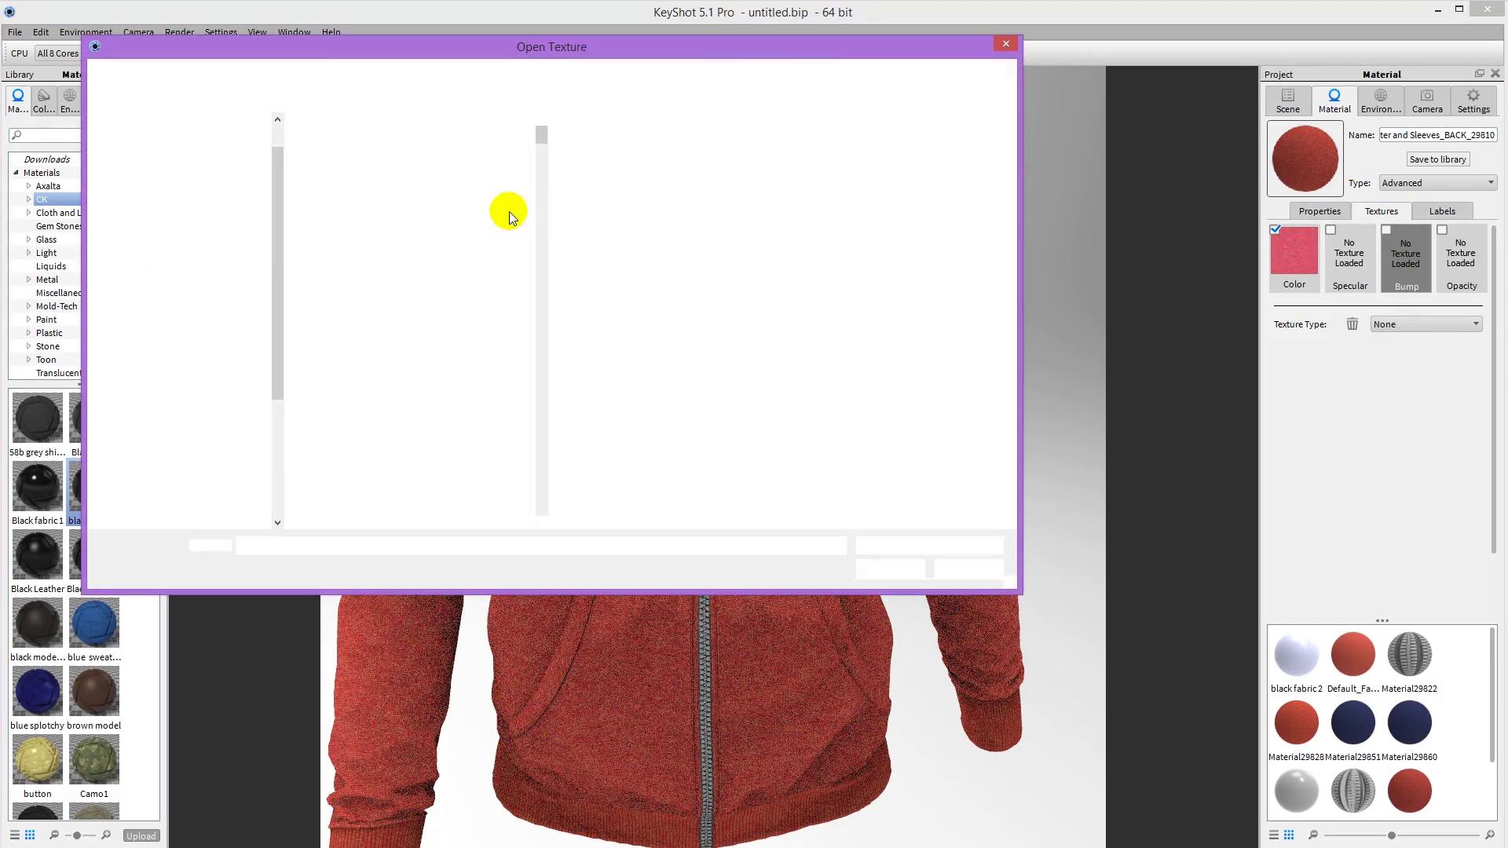
click(417, 381)
double_click(412, 393)
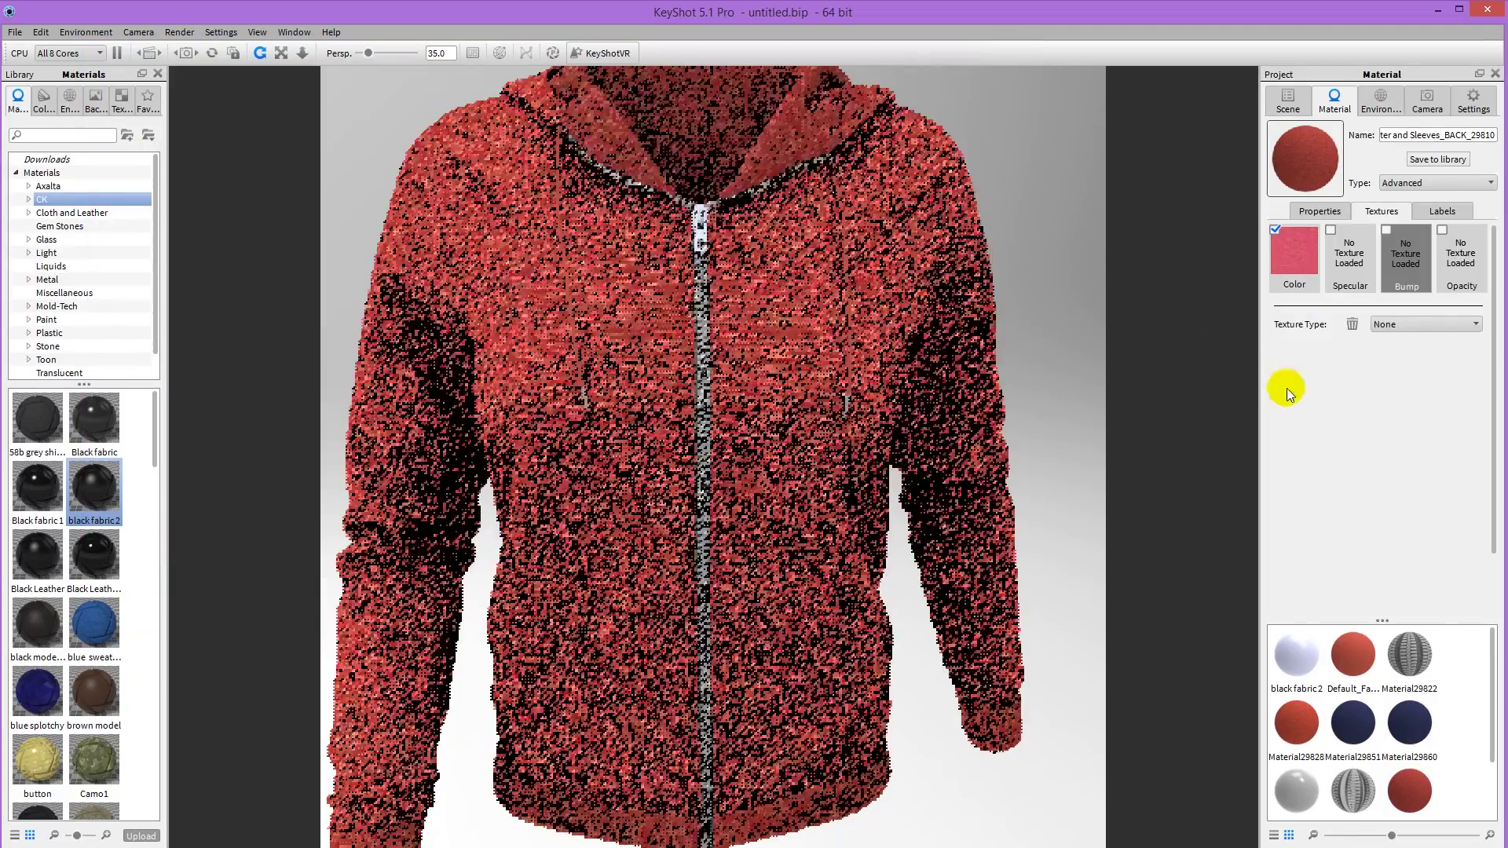
scroll(1335, 440, down, 2)
click(1280, 586)
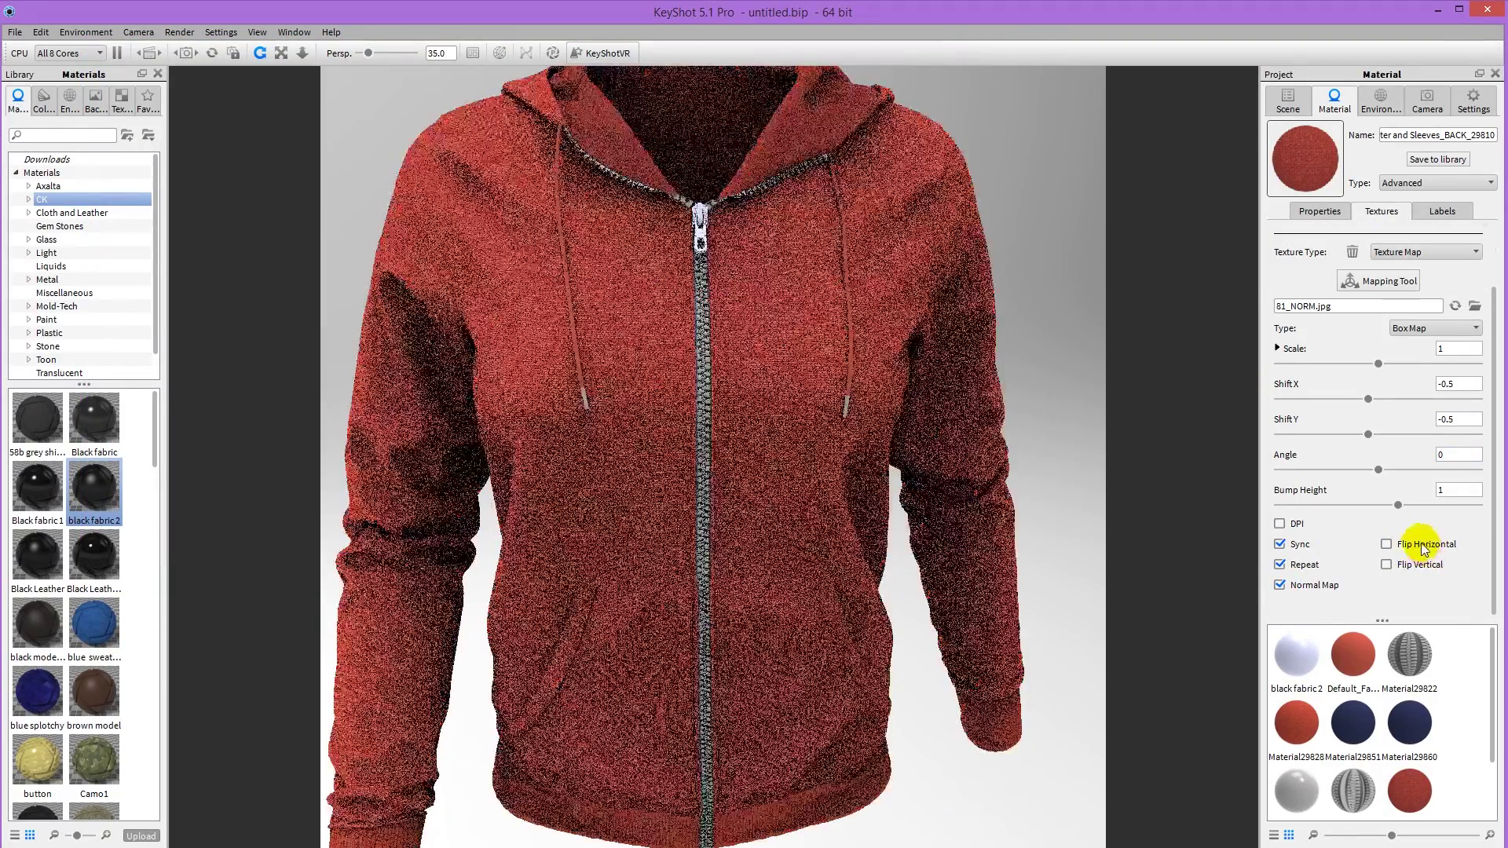
scroll(1351, 353, up, 2)
Set the back fabric bump's mapping Type to UV Coordinates and unsync the colour texture's placement.
click(1300, 259)
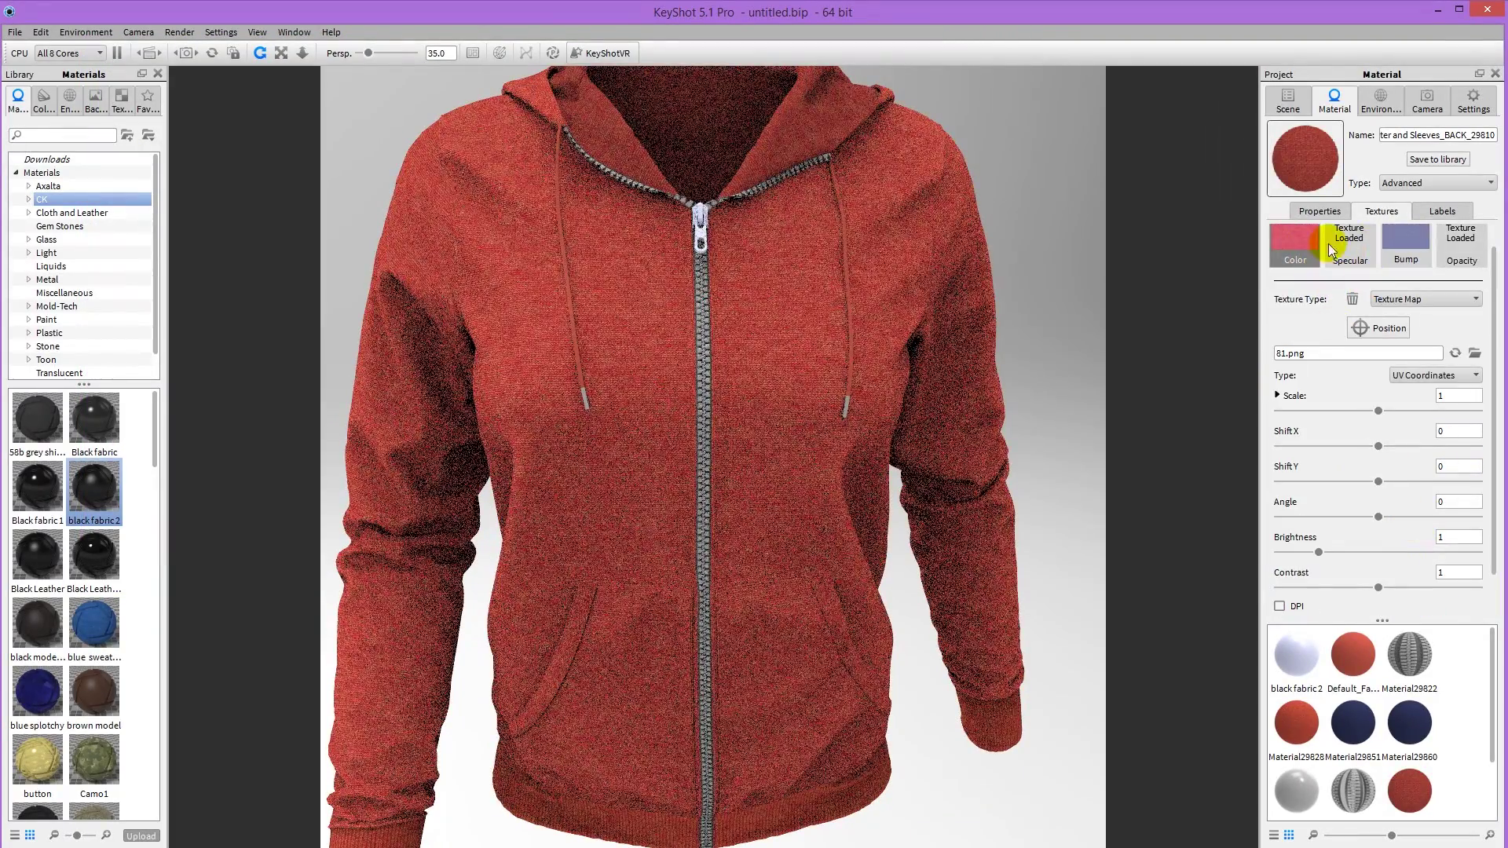
click(1297, 245)
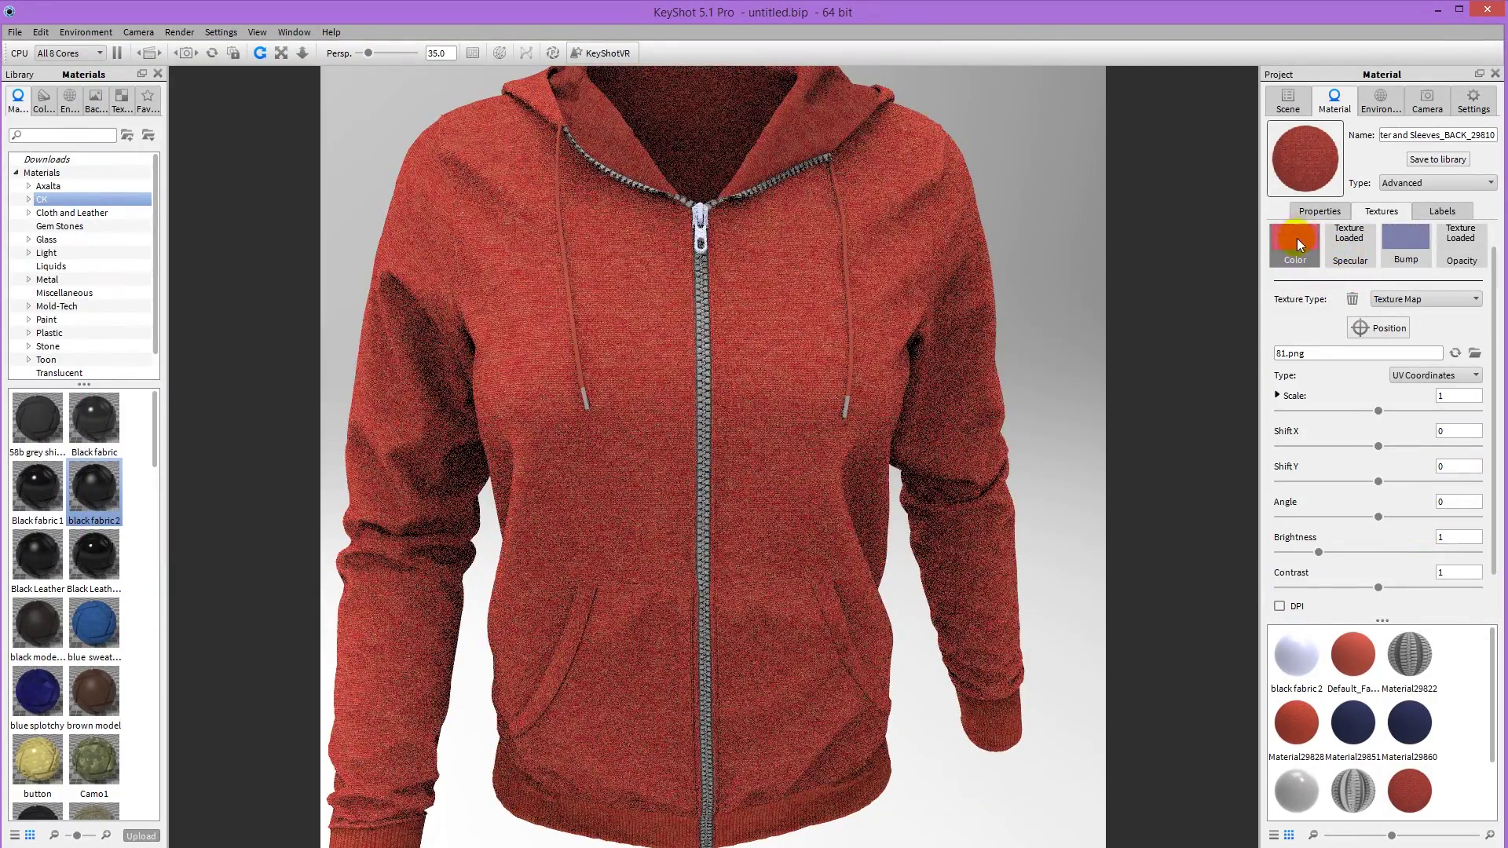
click(1400, 242)
click(1433, 378)
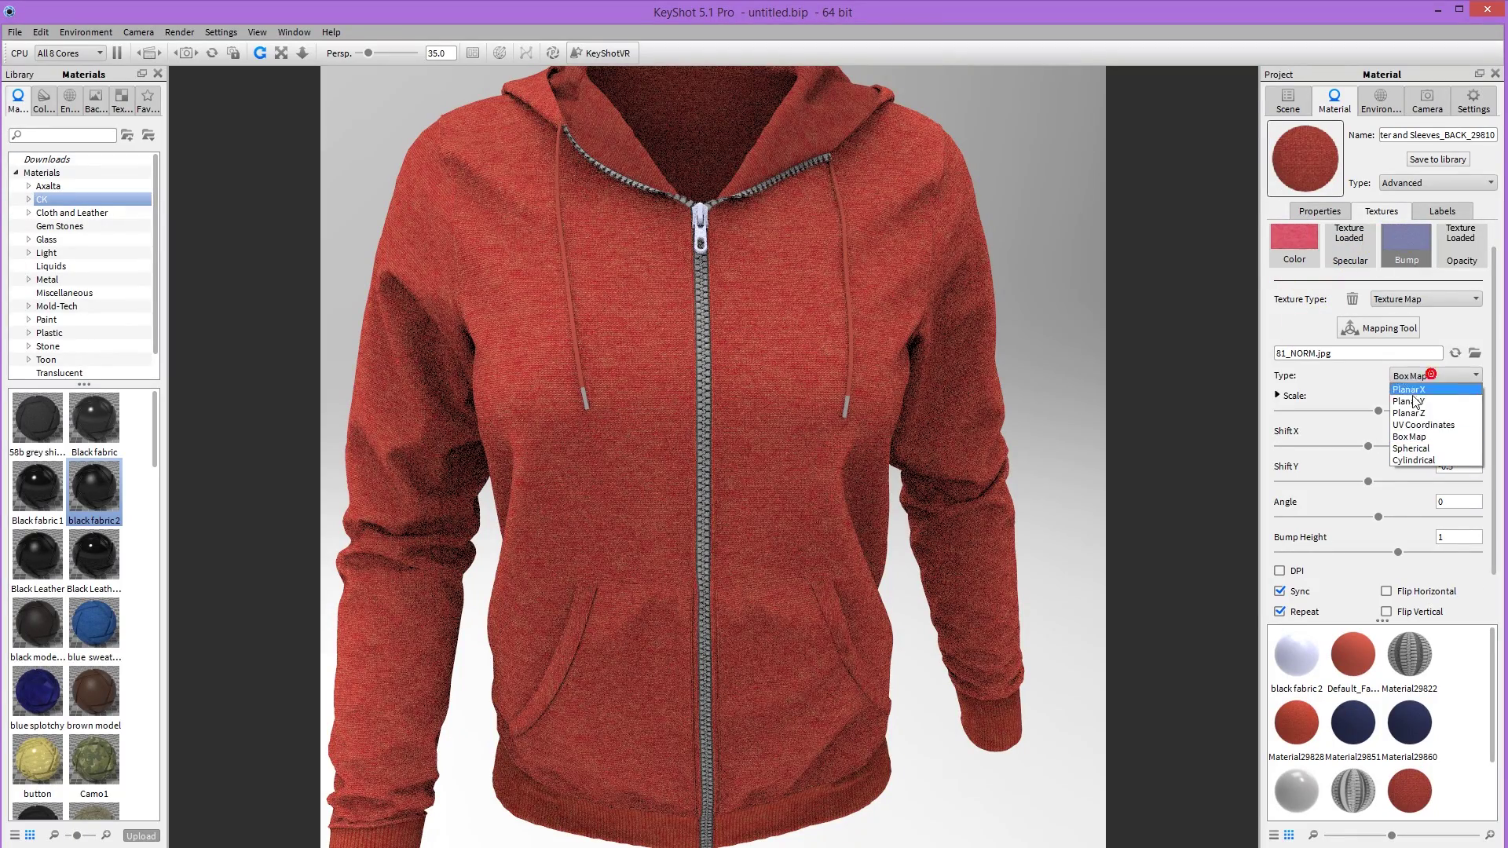
click(1410, 434)
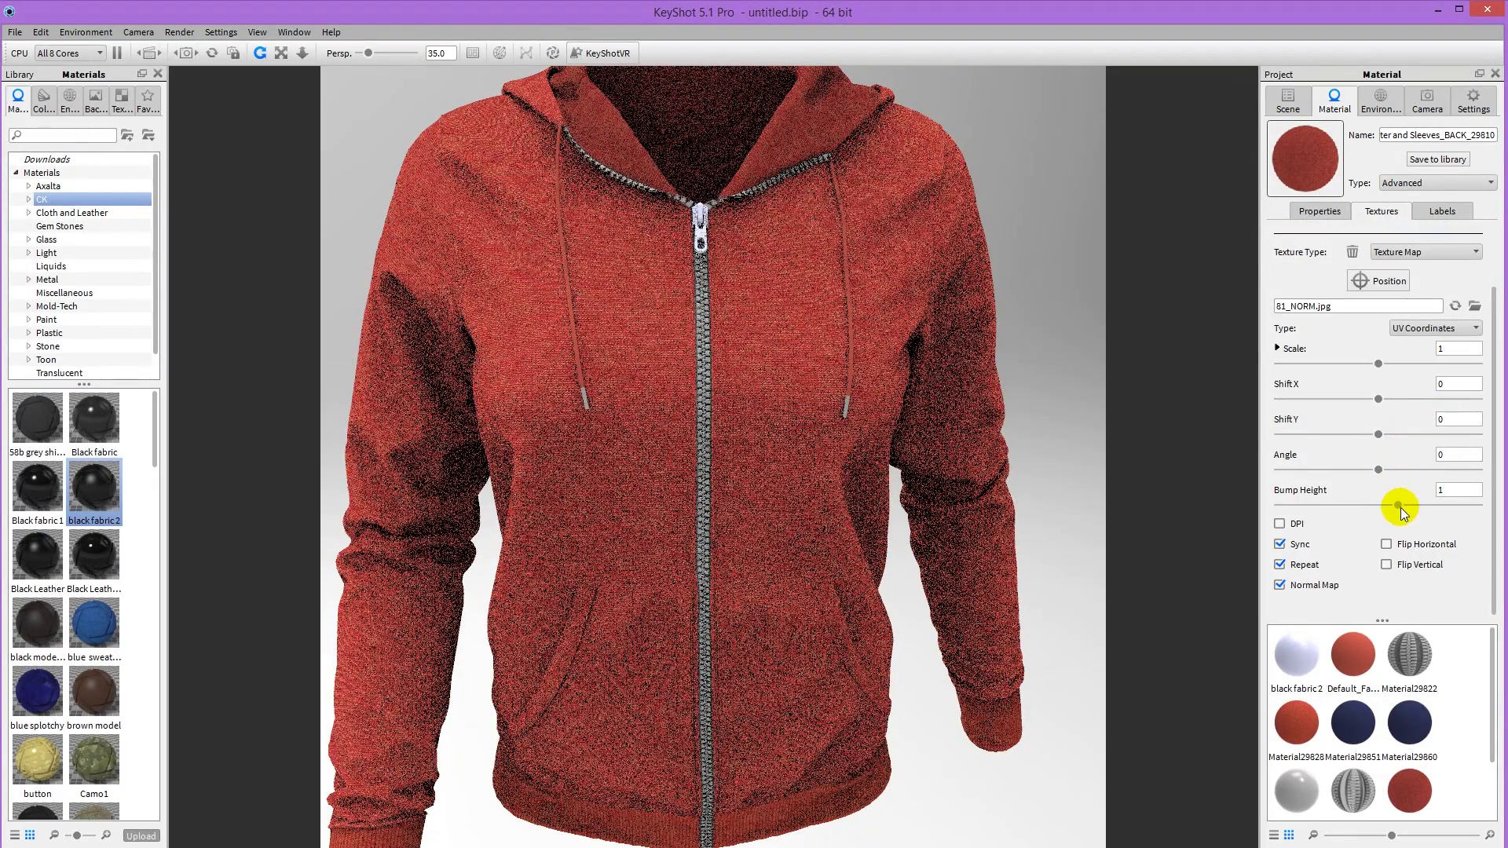
click(1297, 283)
scroll(1334, 377, down, 1)
click(1304, 577)
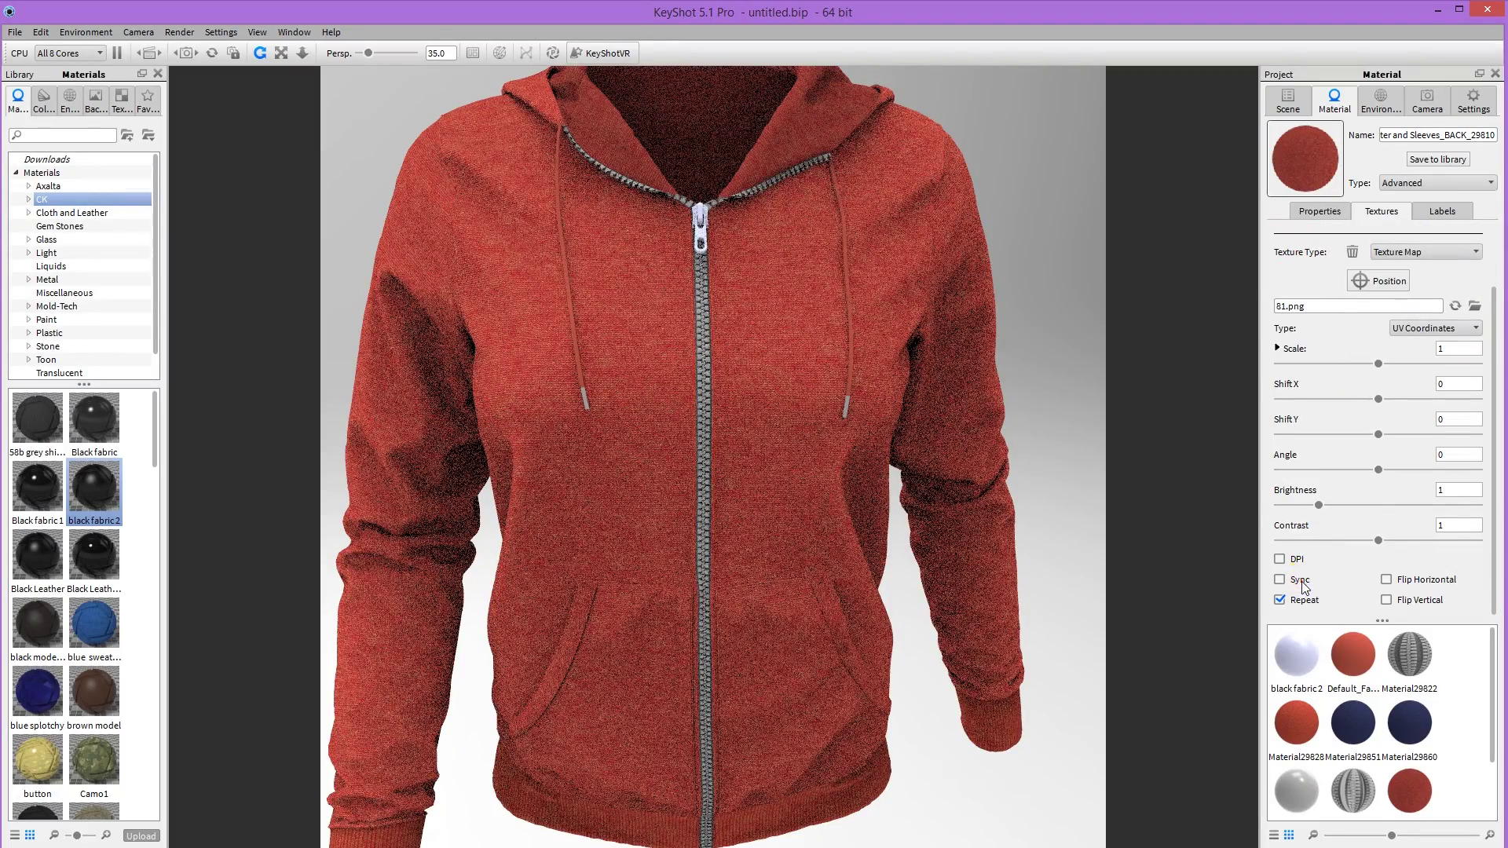
Reopen the front fabric's bump texture settings for review.
double_click(883, 224)
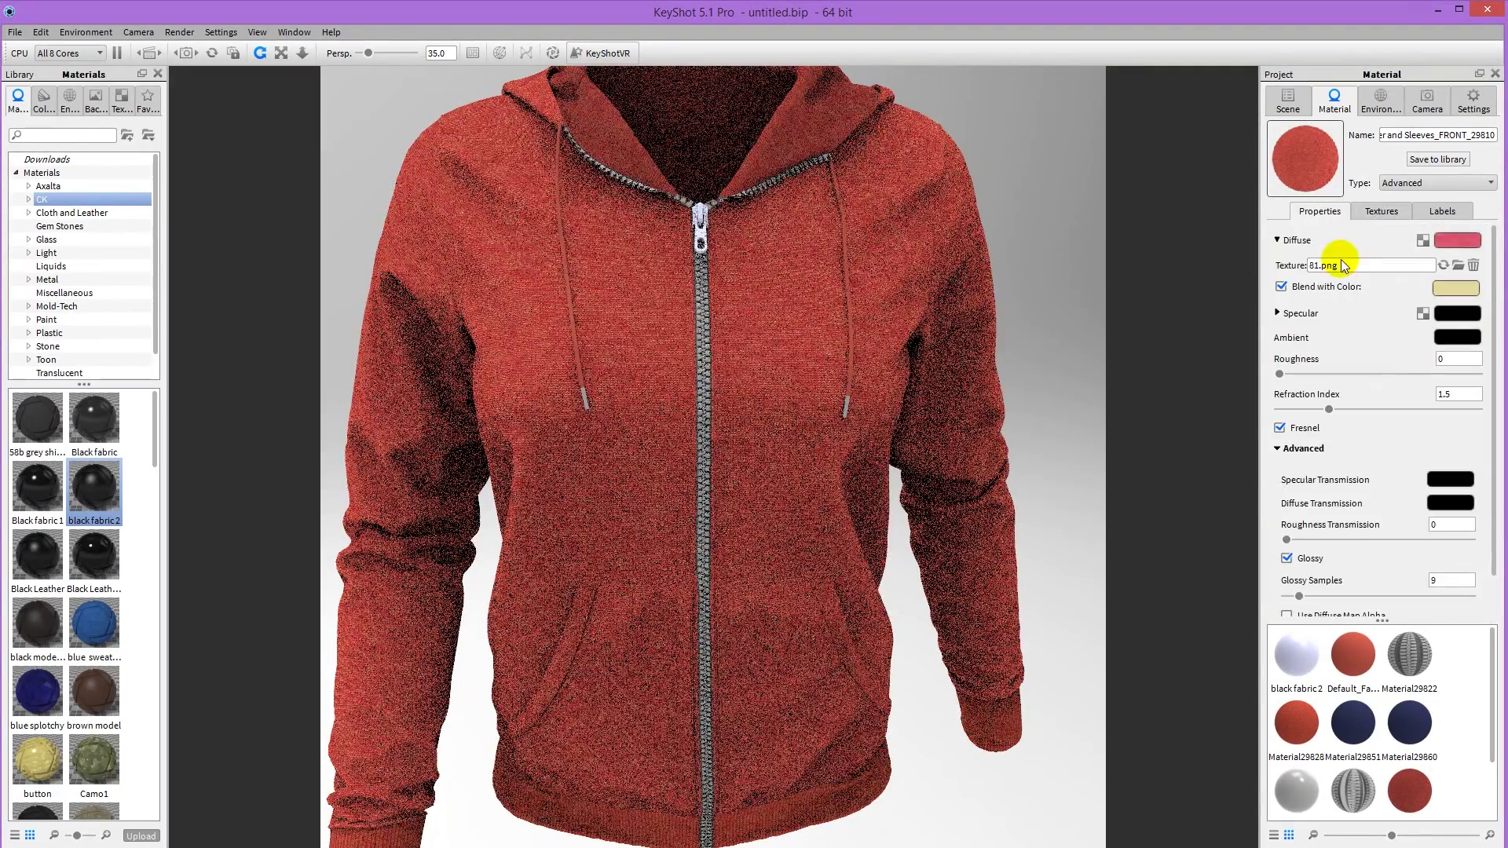
click(1382, 212)
click(1414, 267)
scroll(1357, 417, down, 1)
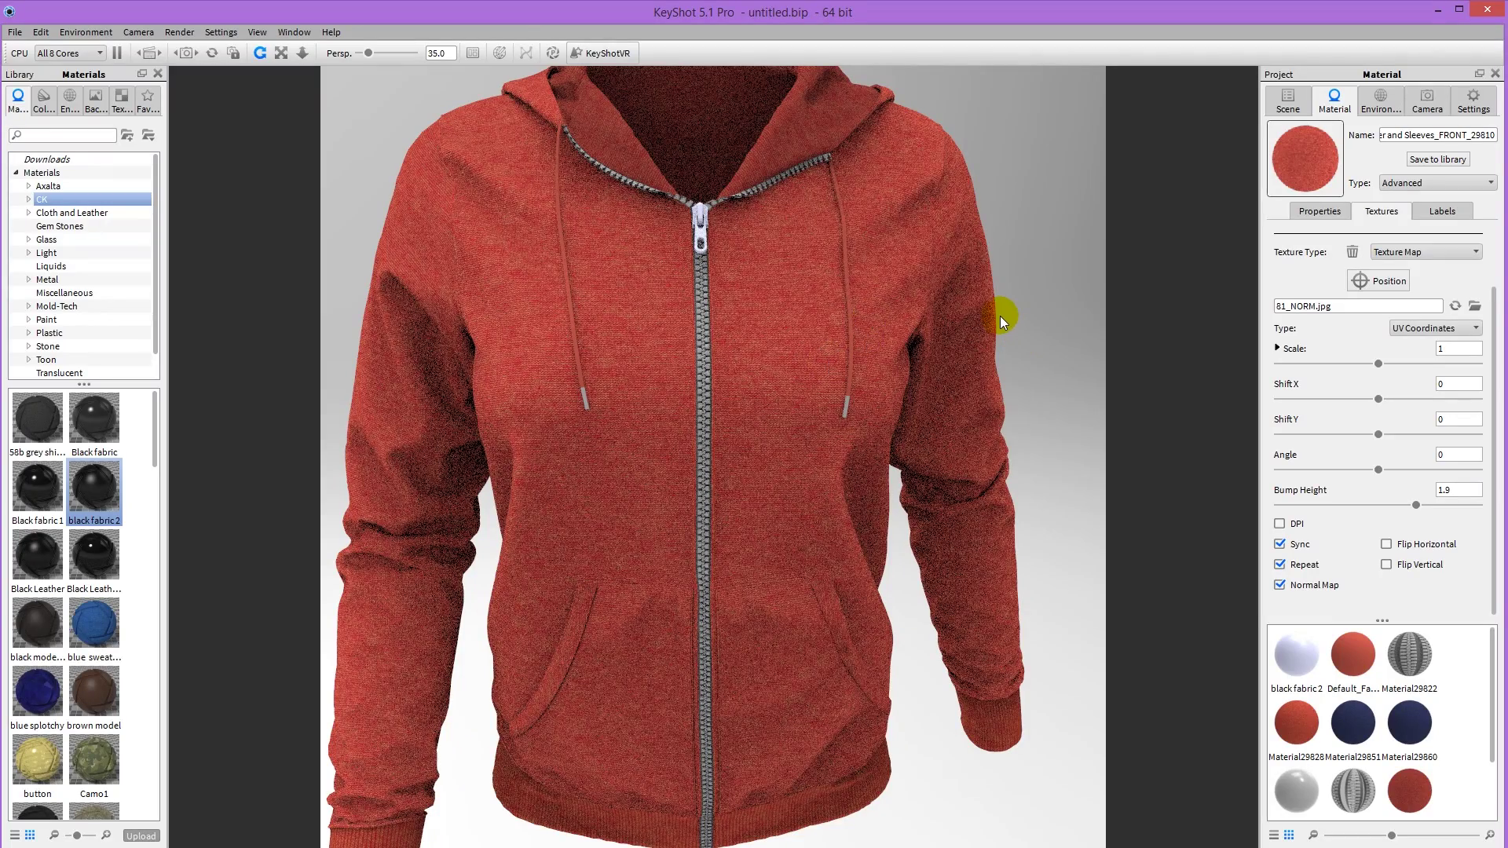
Load 81_NORM.jpg as the hem material Material29828's bump texture and mark it as a Normal Map.
double_click(766, 814)
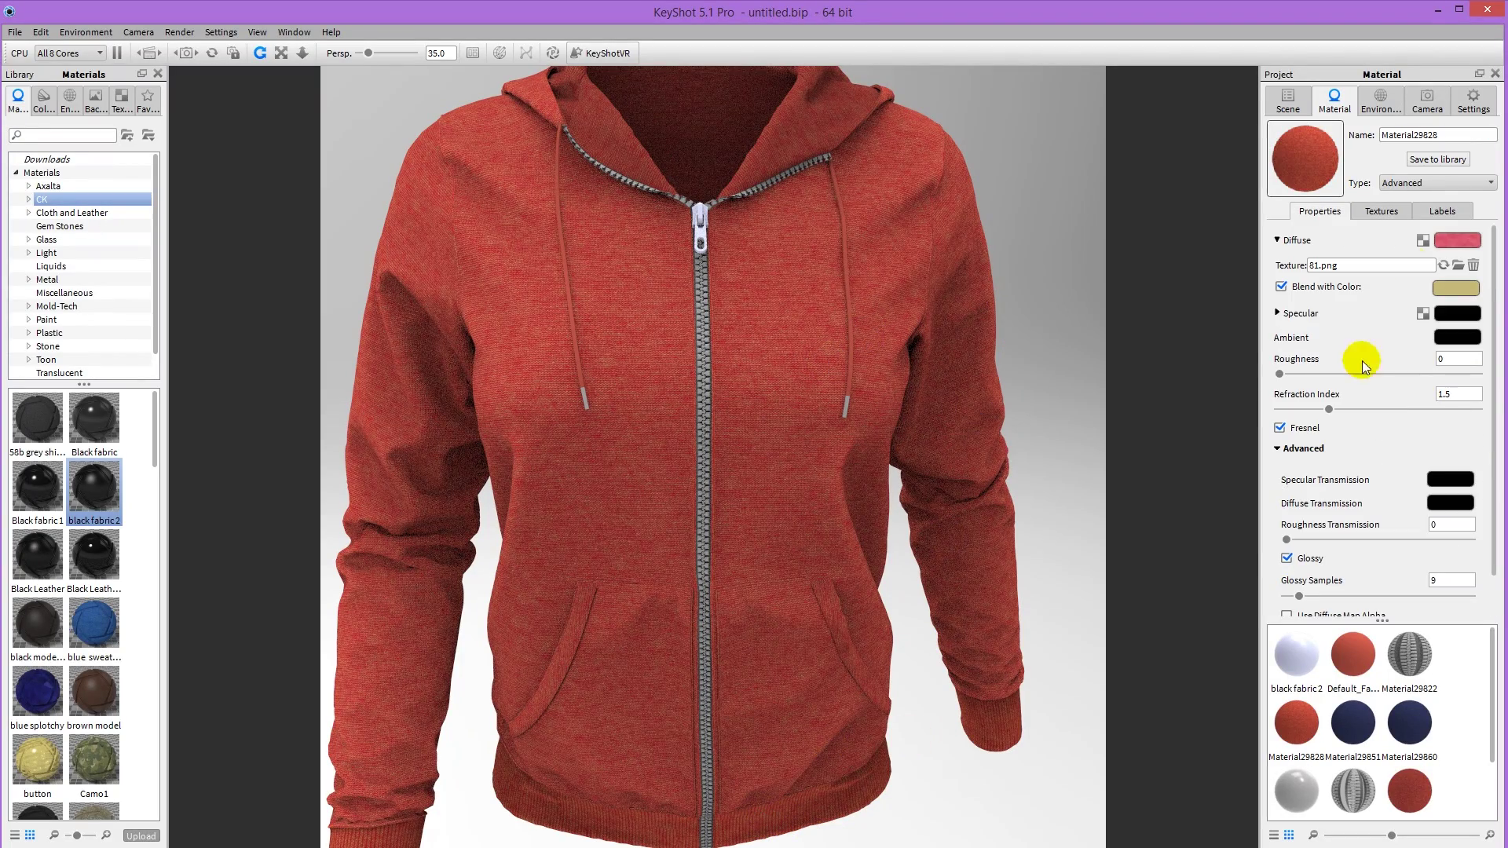
click(1375, 212)
click(1402, 266)
double_click(1408, 258)
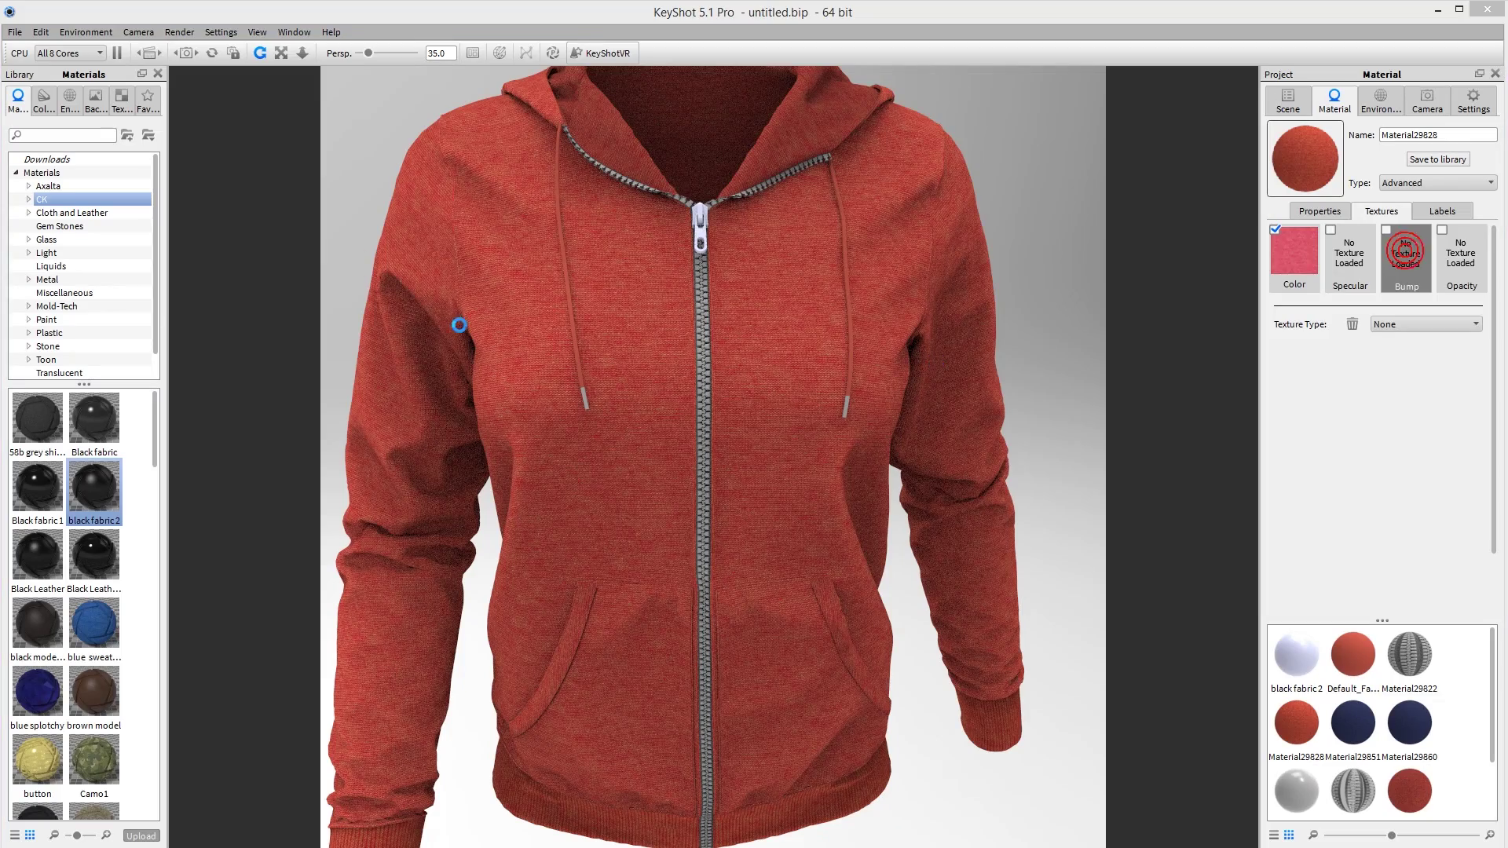
click(396, 401)
double_click(396, 401)
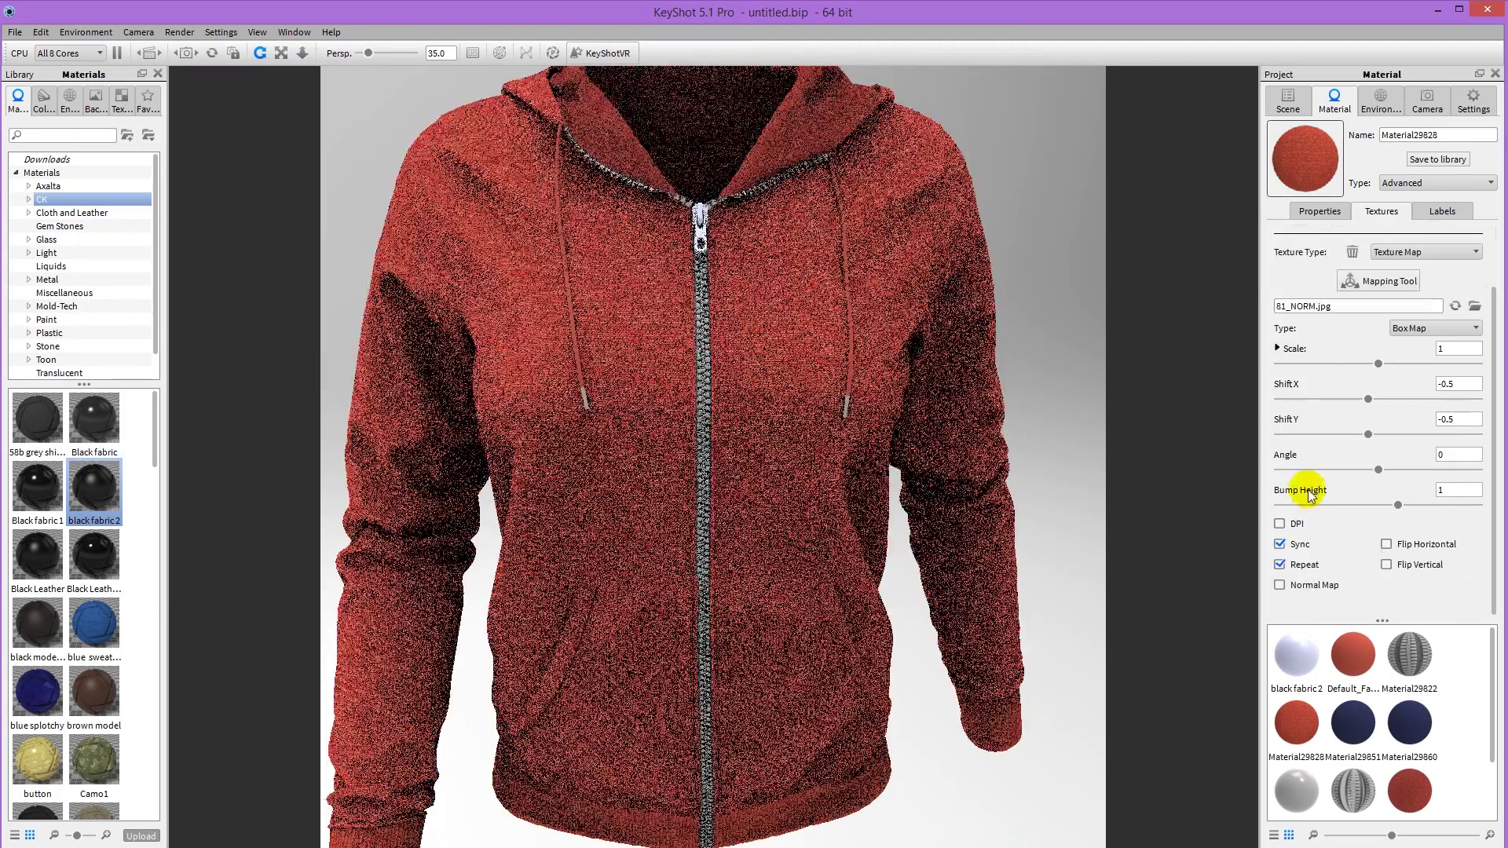
click(1314, 585)
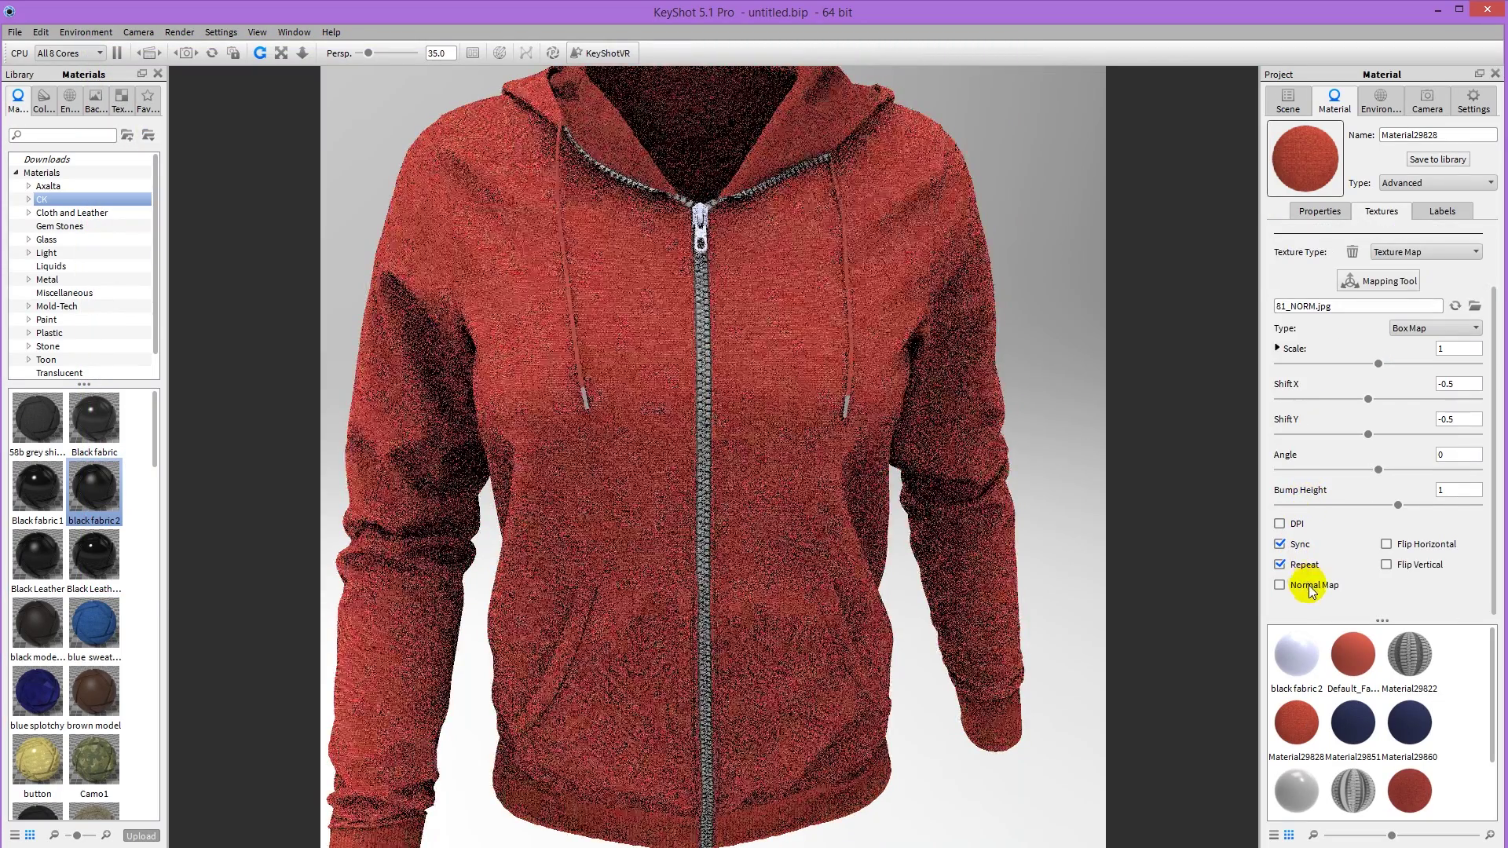
Keep Box Map mapping for the hem bump and enable Sync on its 81.png colour texture.
scroll(1388, 365, up, 2)
click(1436, 401)
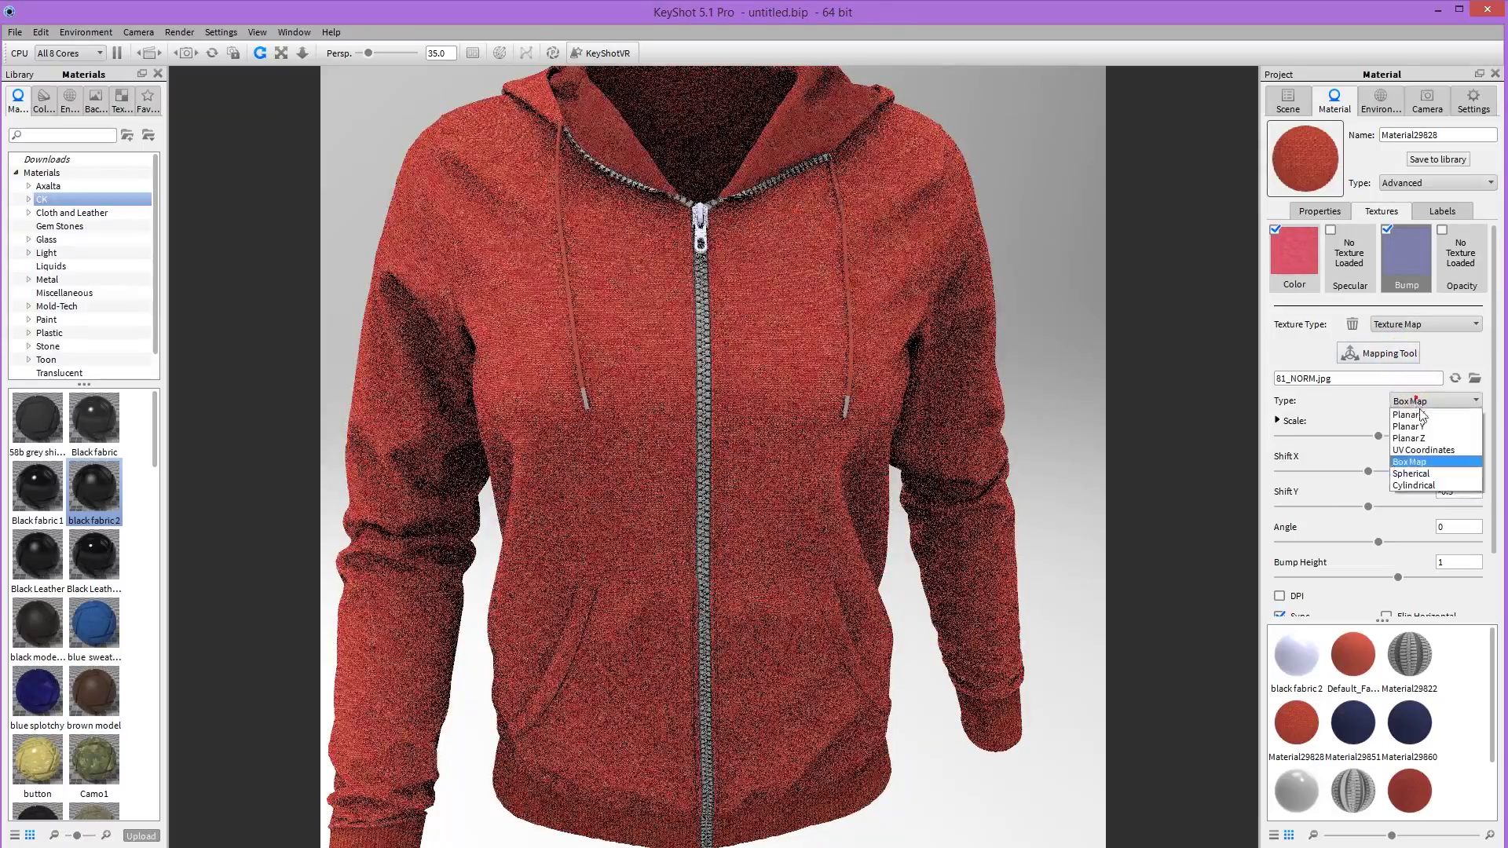
click(1430, 458)
click(1294, 255)
scroll(1361, 396, down, 2)
click(1298, 579)
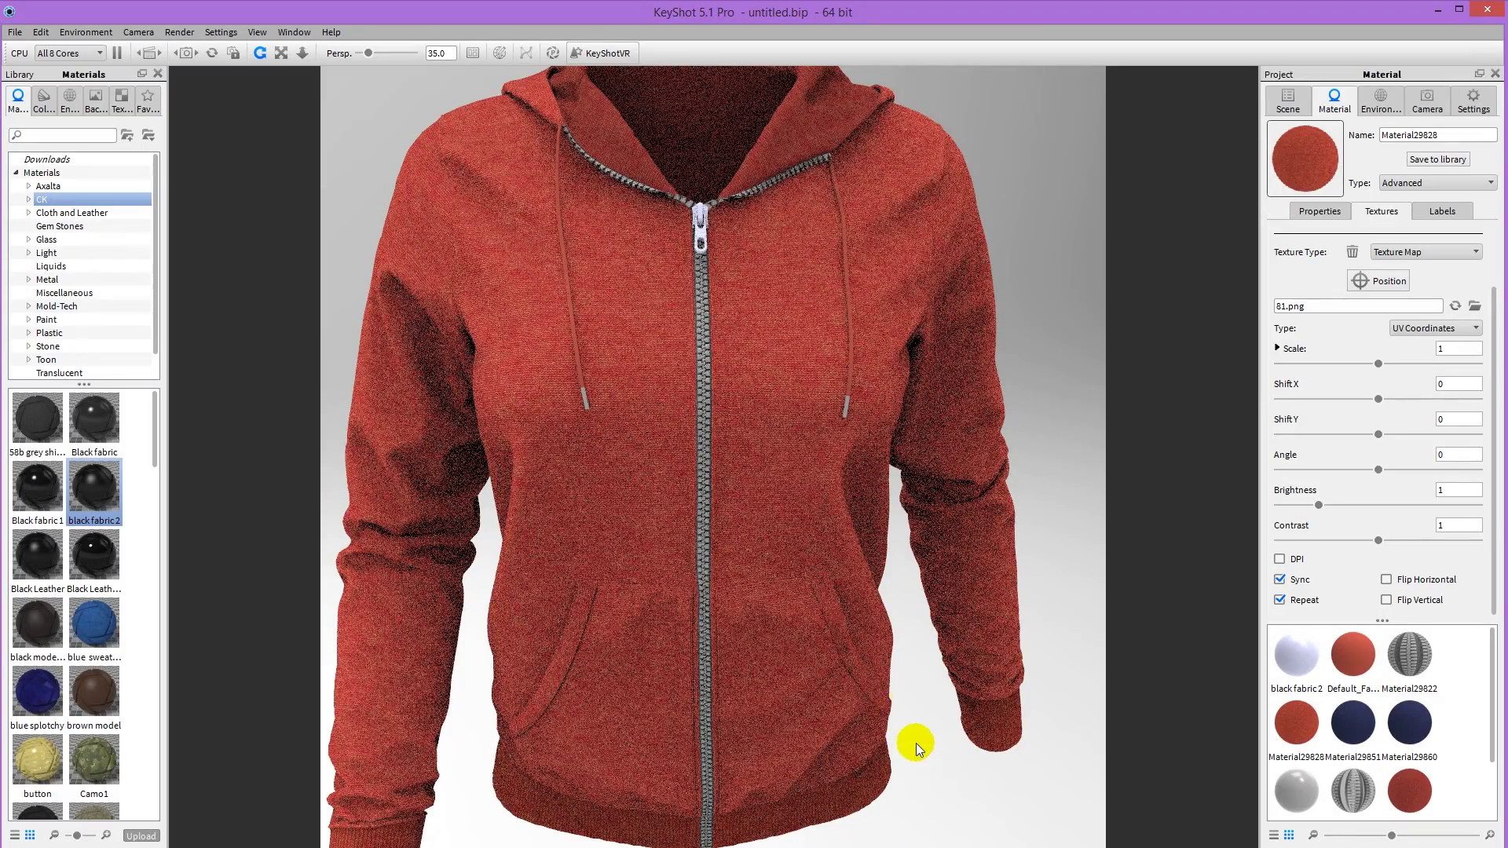
scroll(916, 743, down, 3)
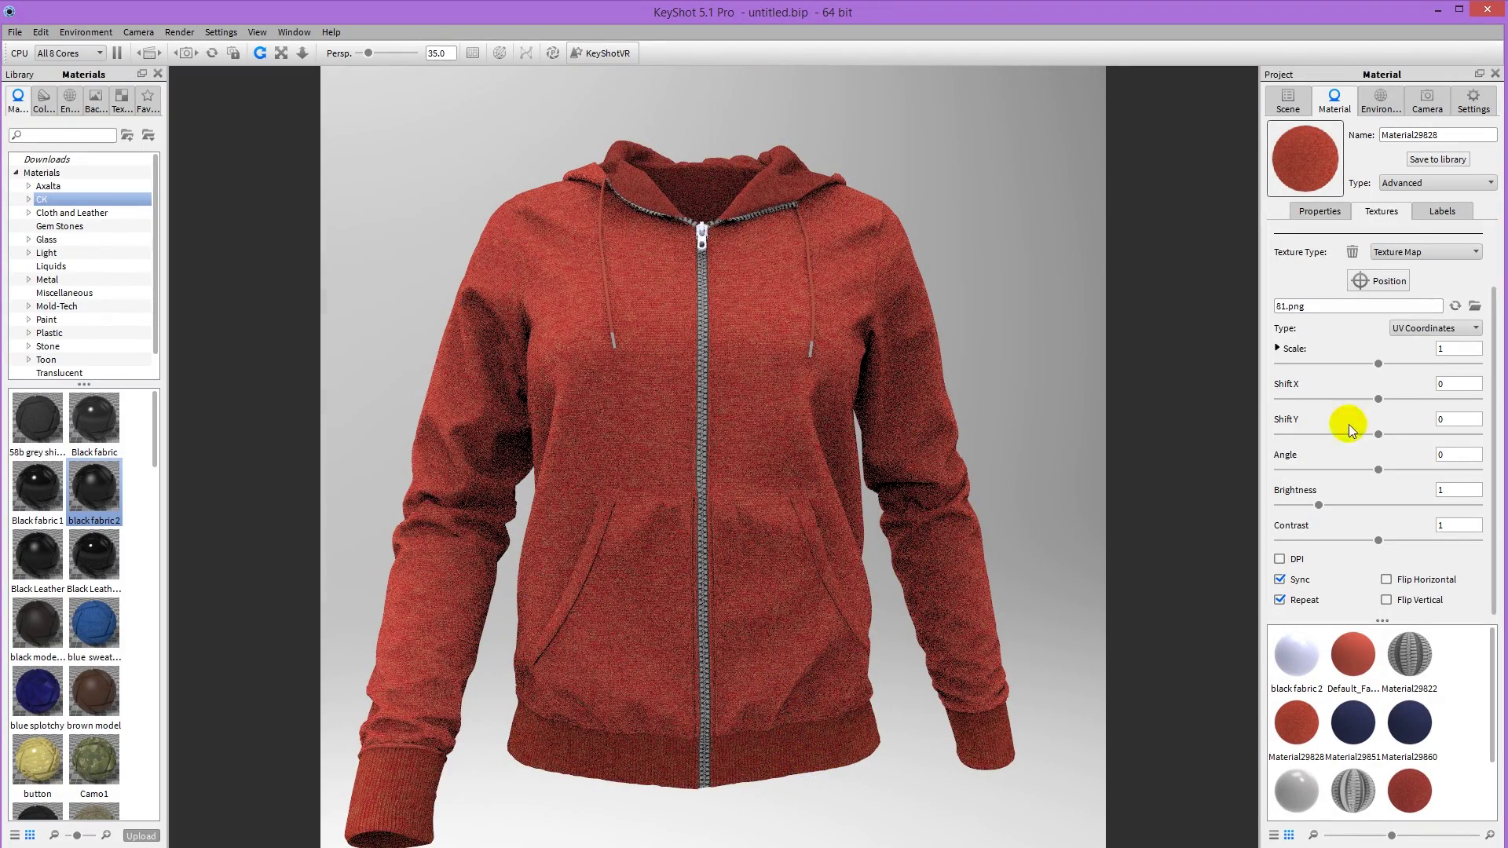
Set the hem material's Blend with Color to tan at hue 38°, saturation 53%, value 71%.
click(1313, 209)
click(1450, 291)
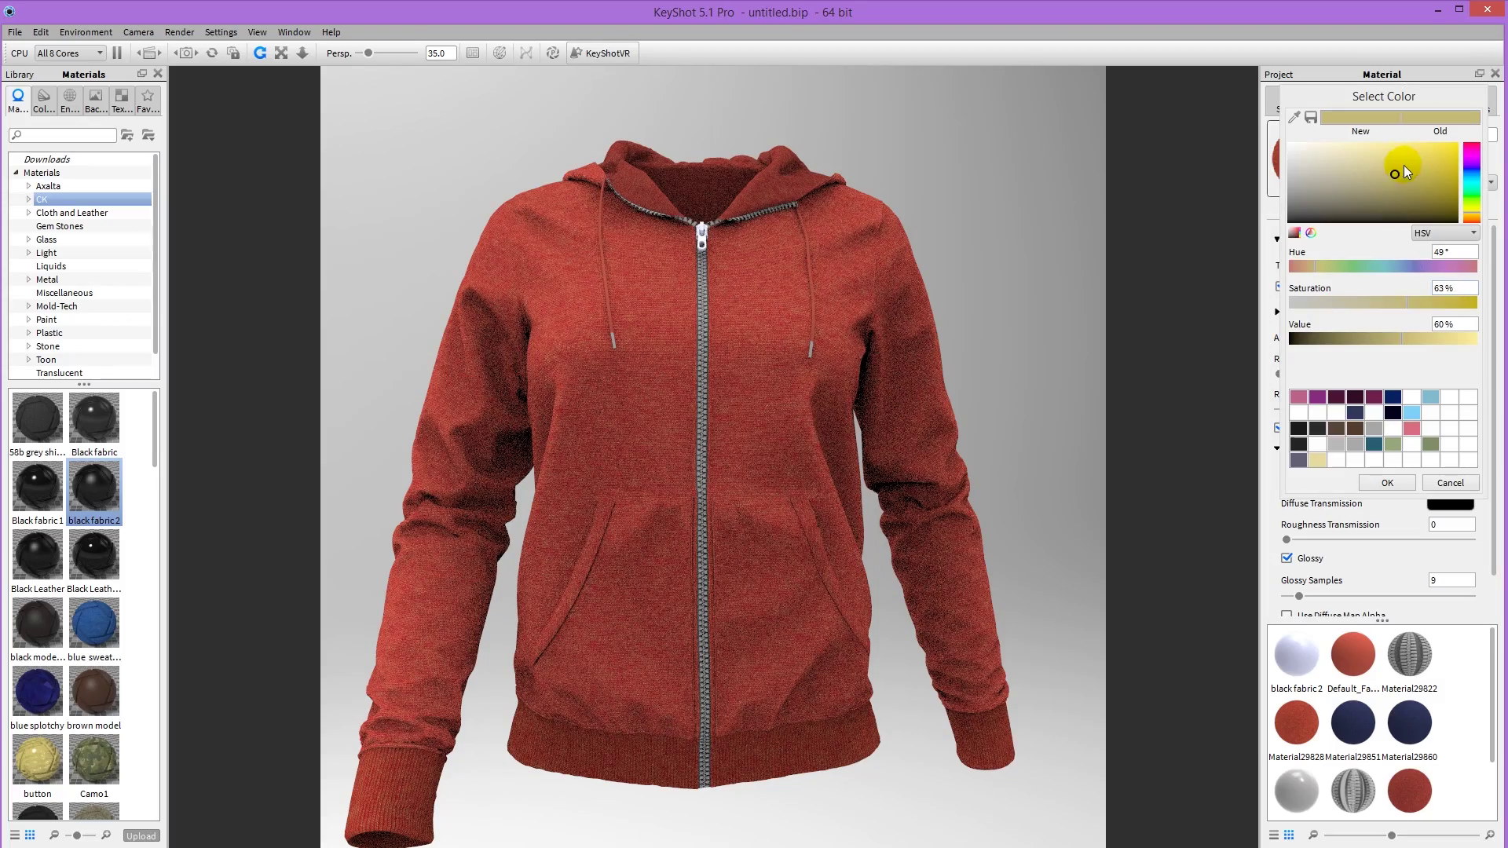
click(1399, 166)
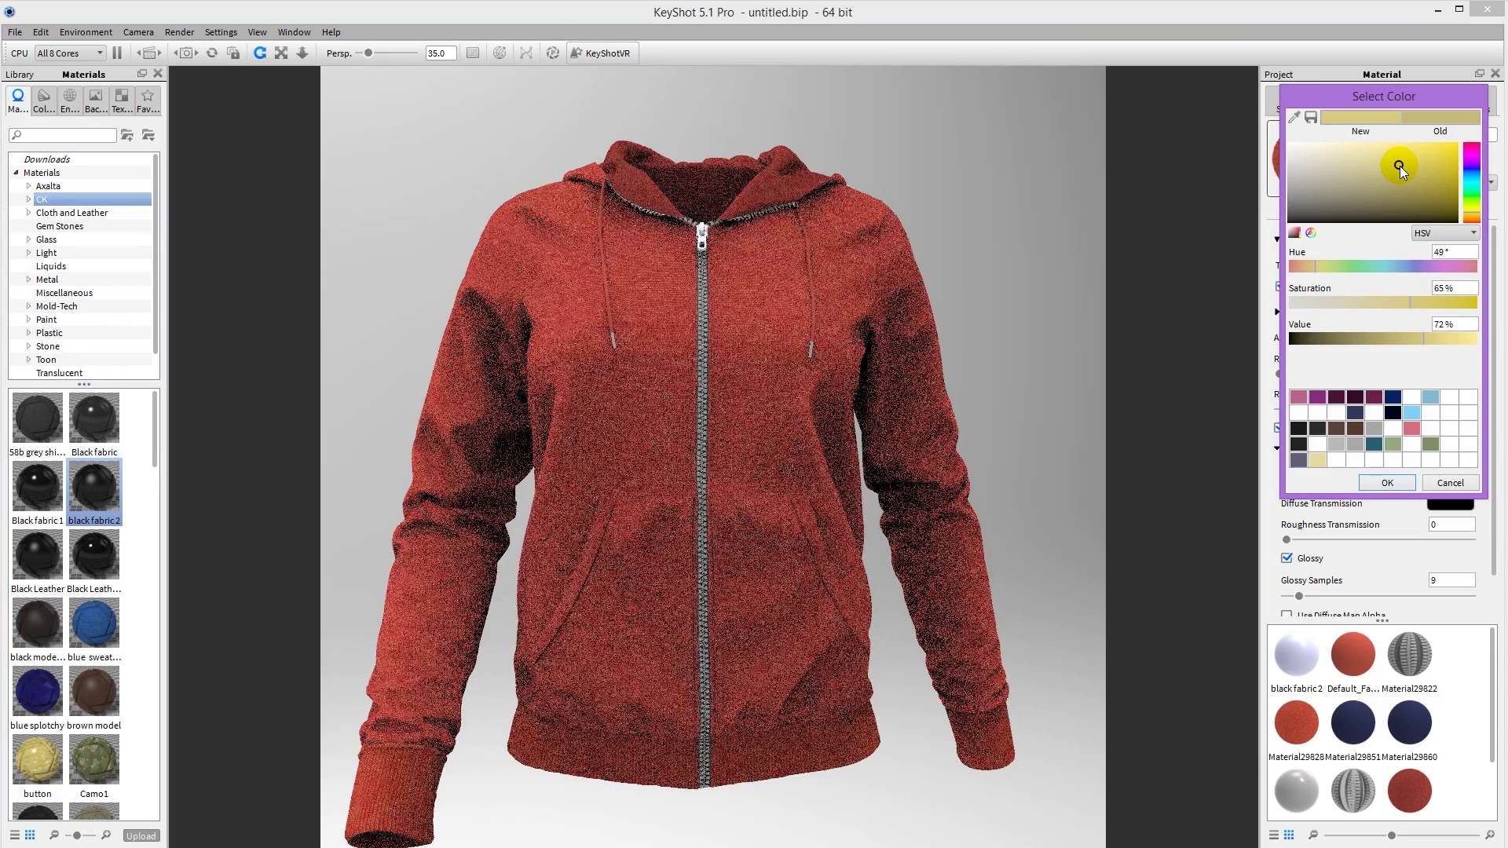
click(1379, 166)
click(1473, 216)
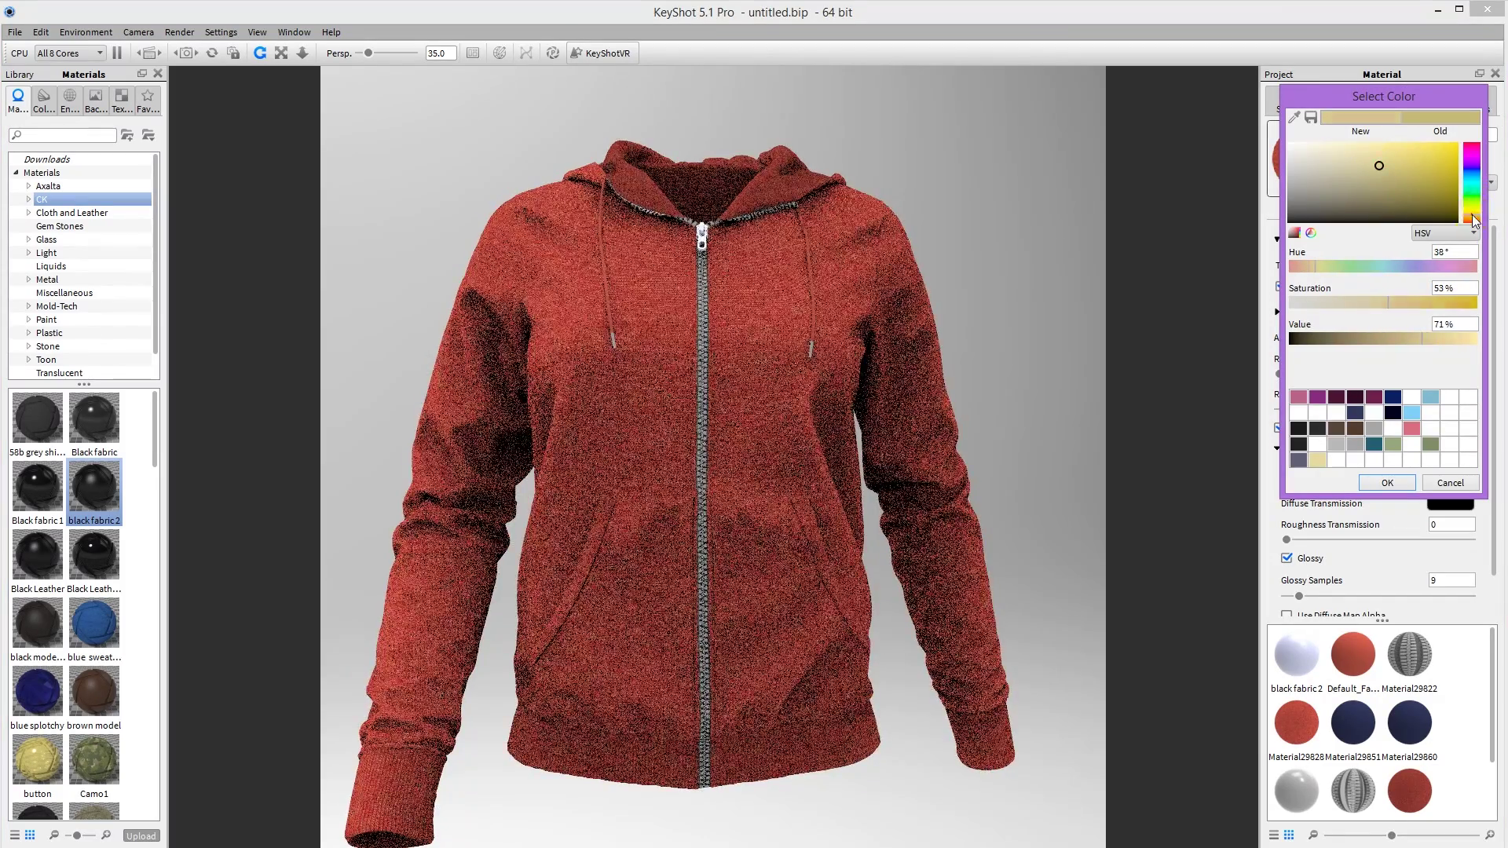
click(1364, 482)
scroll(978, 350, up, 1)
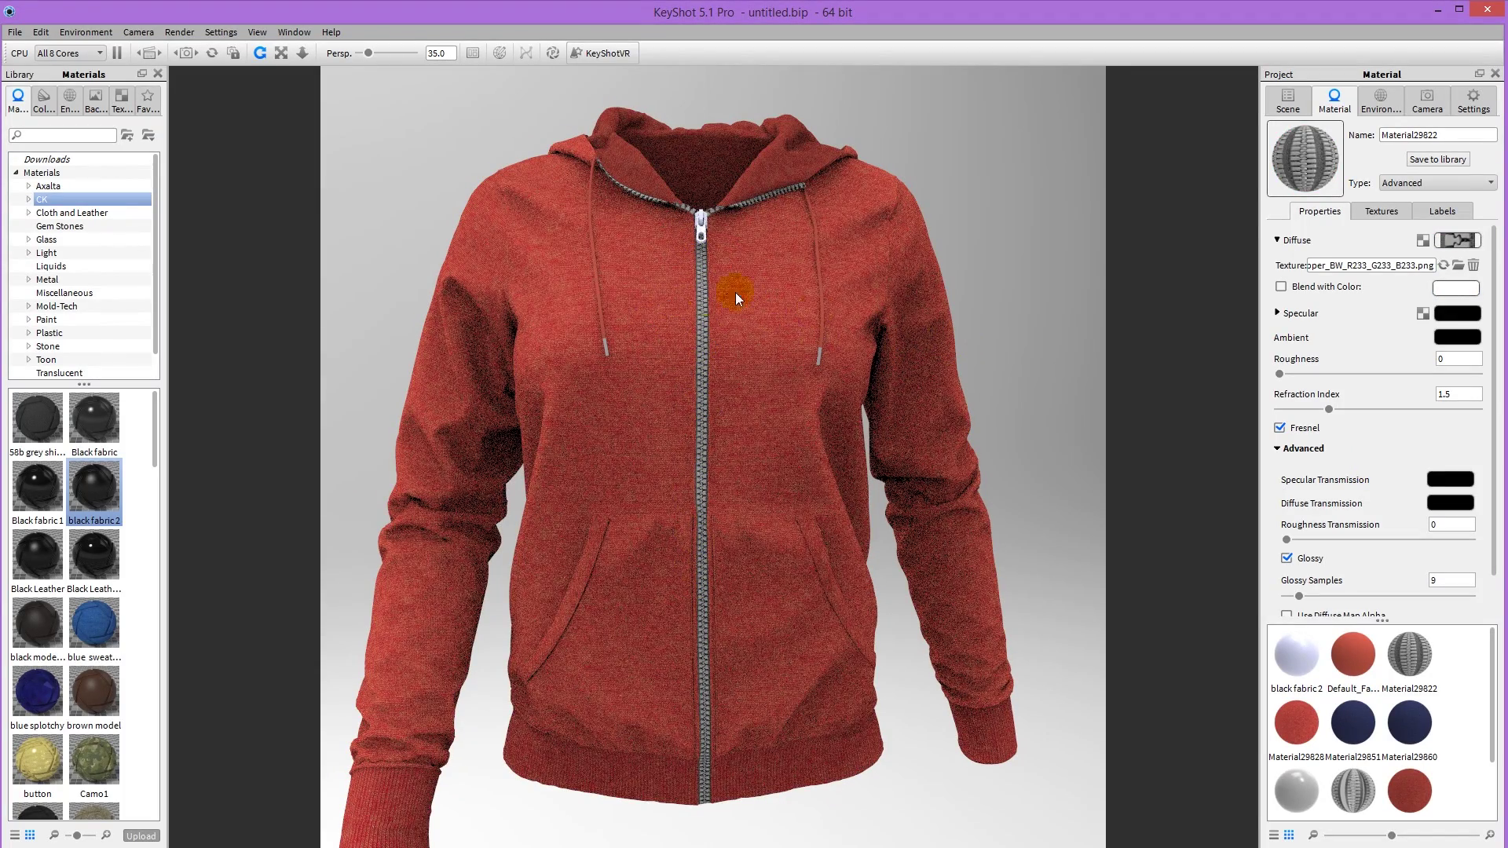
Set the zipper material Material29822's specular colour to neutral grey at 67% value.
click(1457, 313)
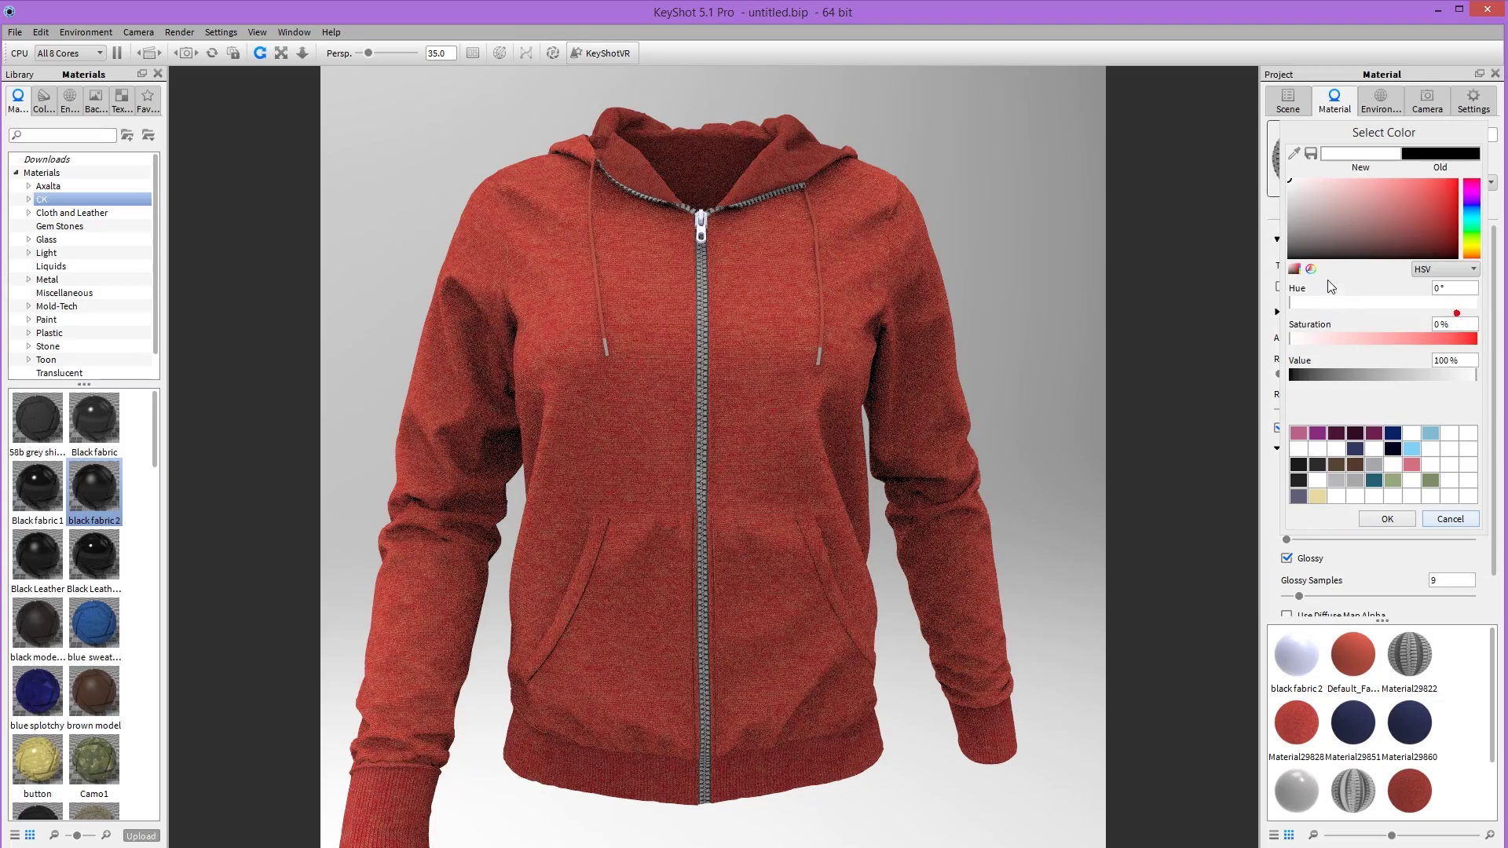
click(1292, 214)
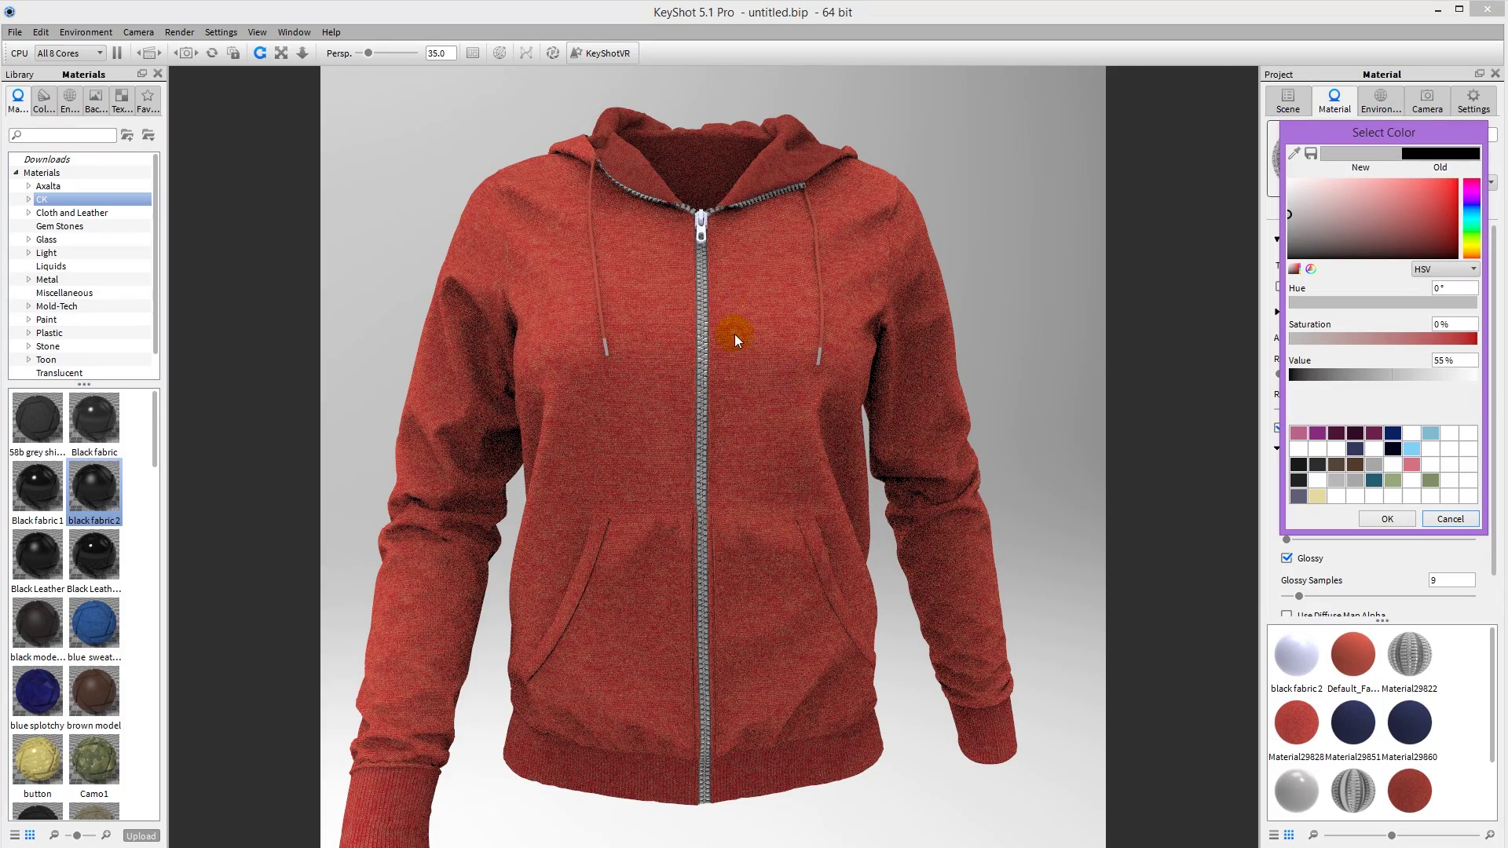
click(1276, 206)
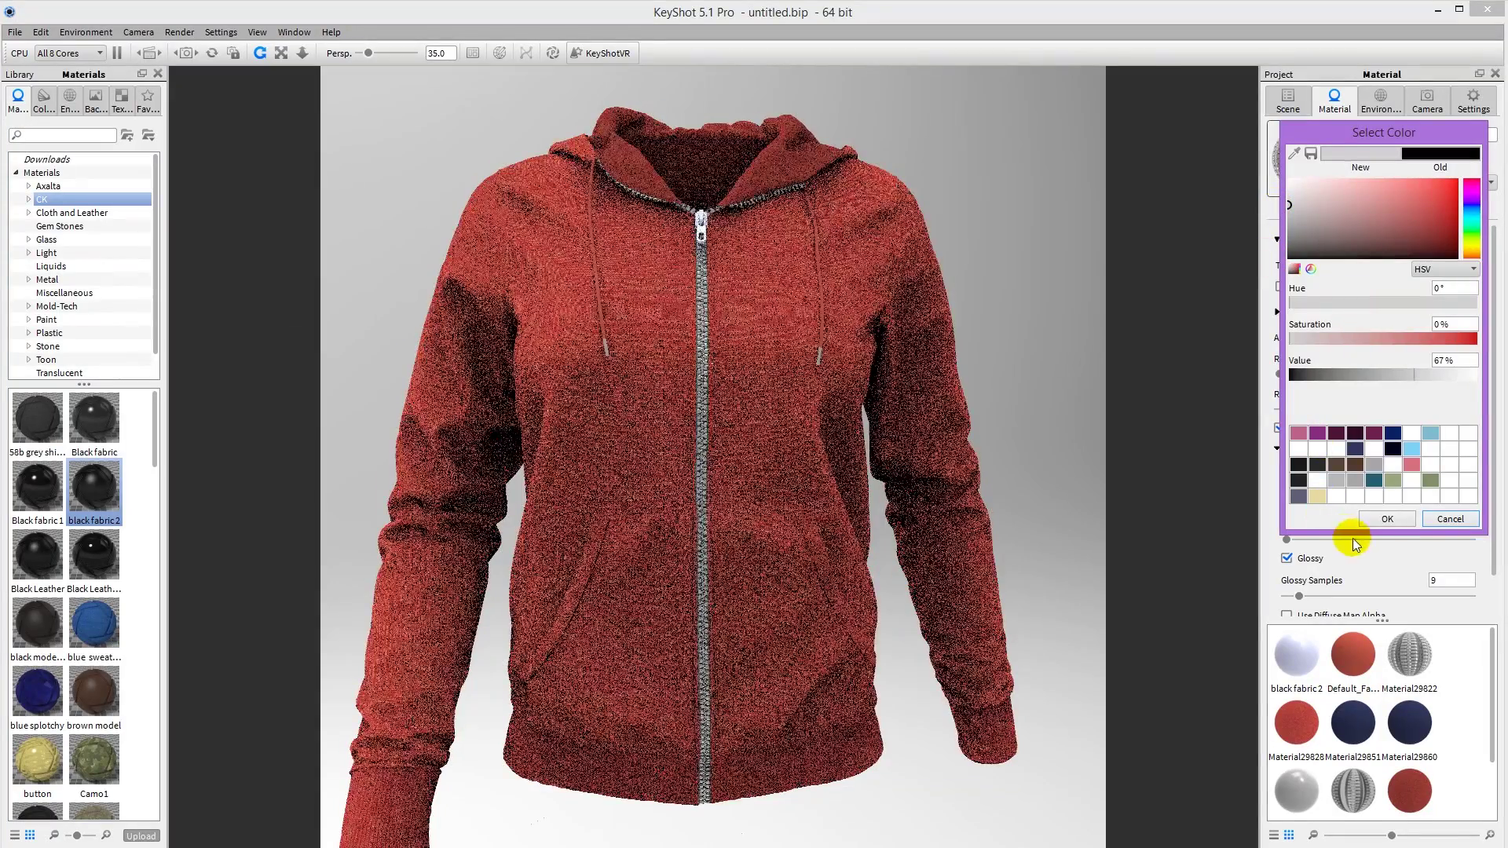
click(1374, 519)
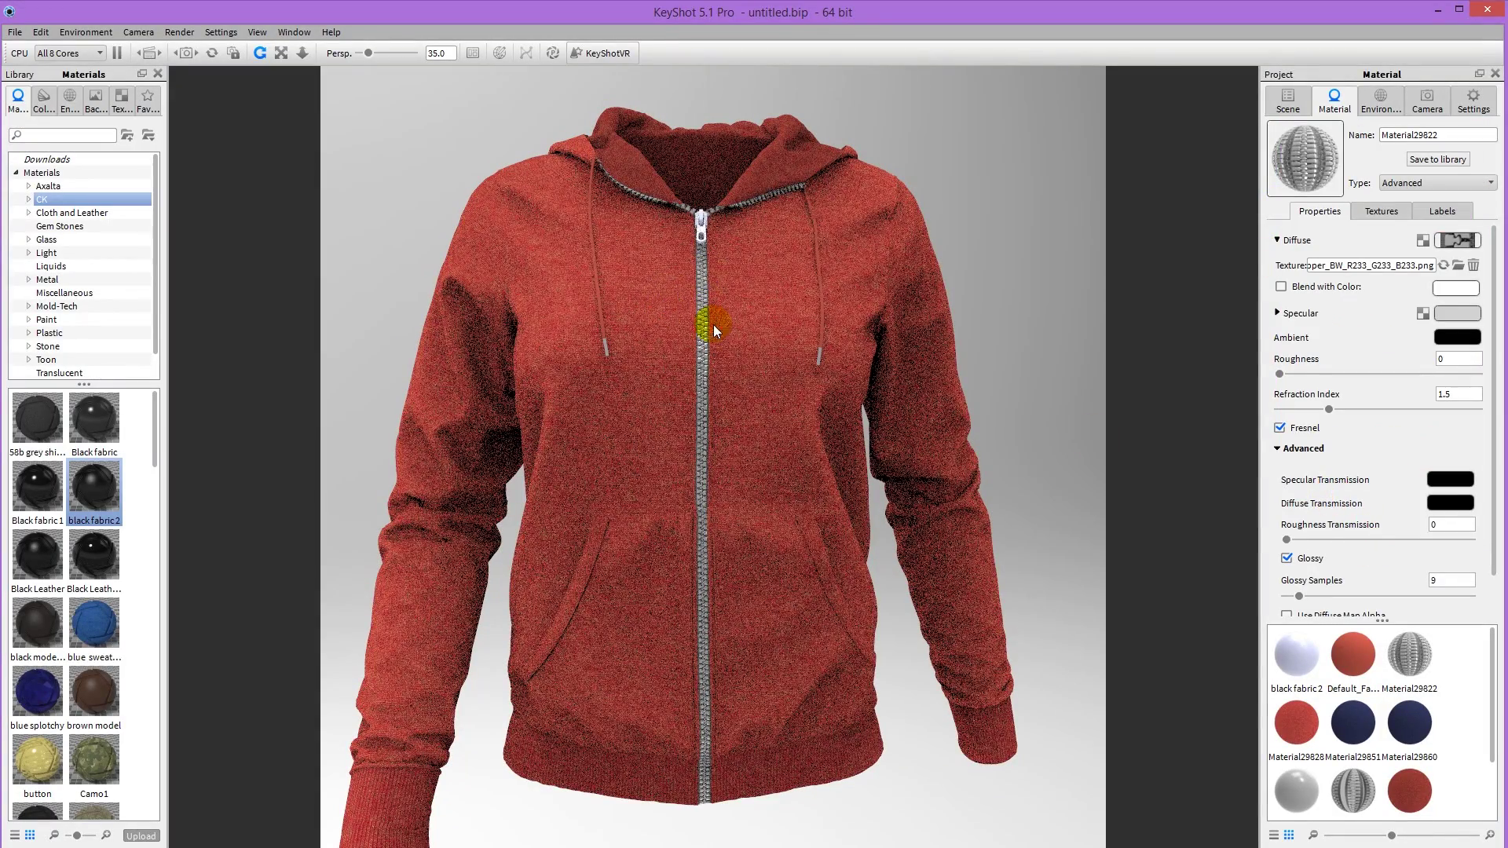
Set the drawstring tips' diffuse colour to neutral grey at 43% value.
double_click(817, 361)
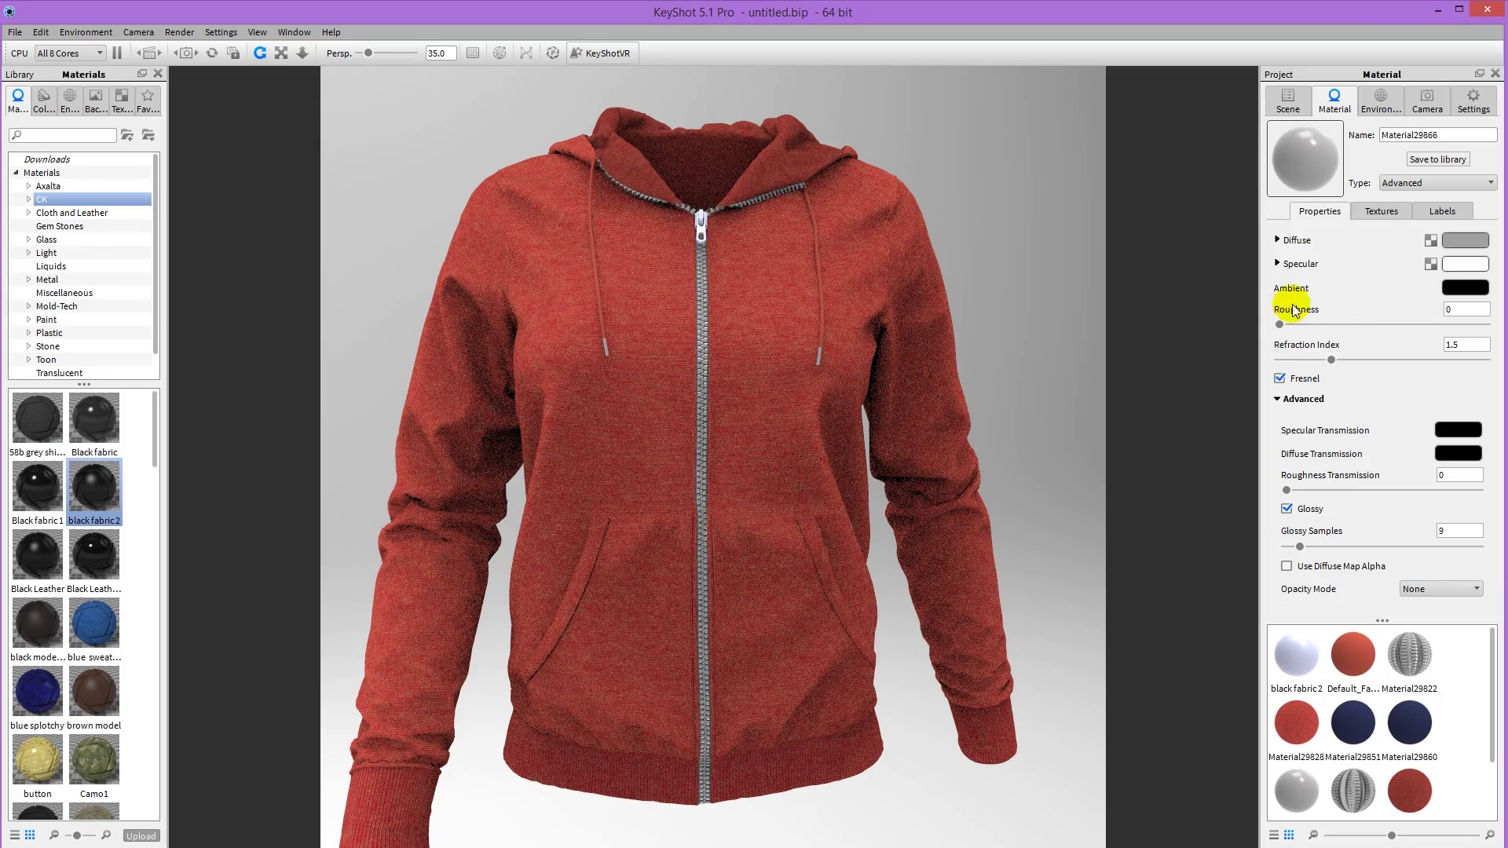
click(1465, 242)
click(1293, 162)
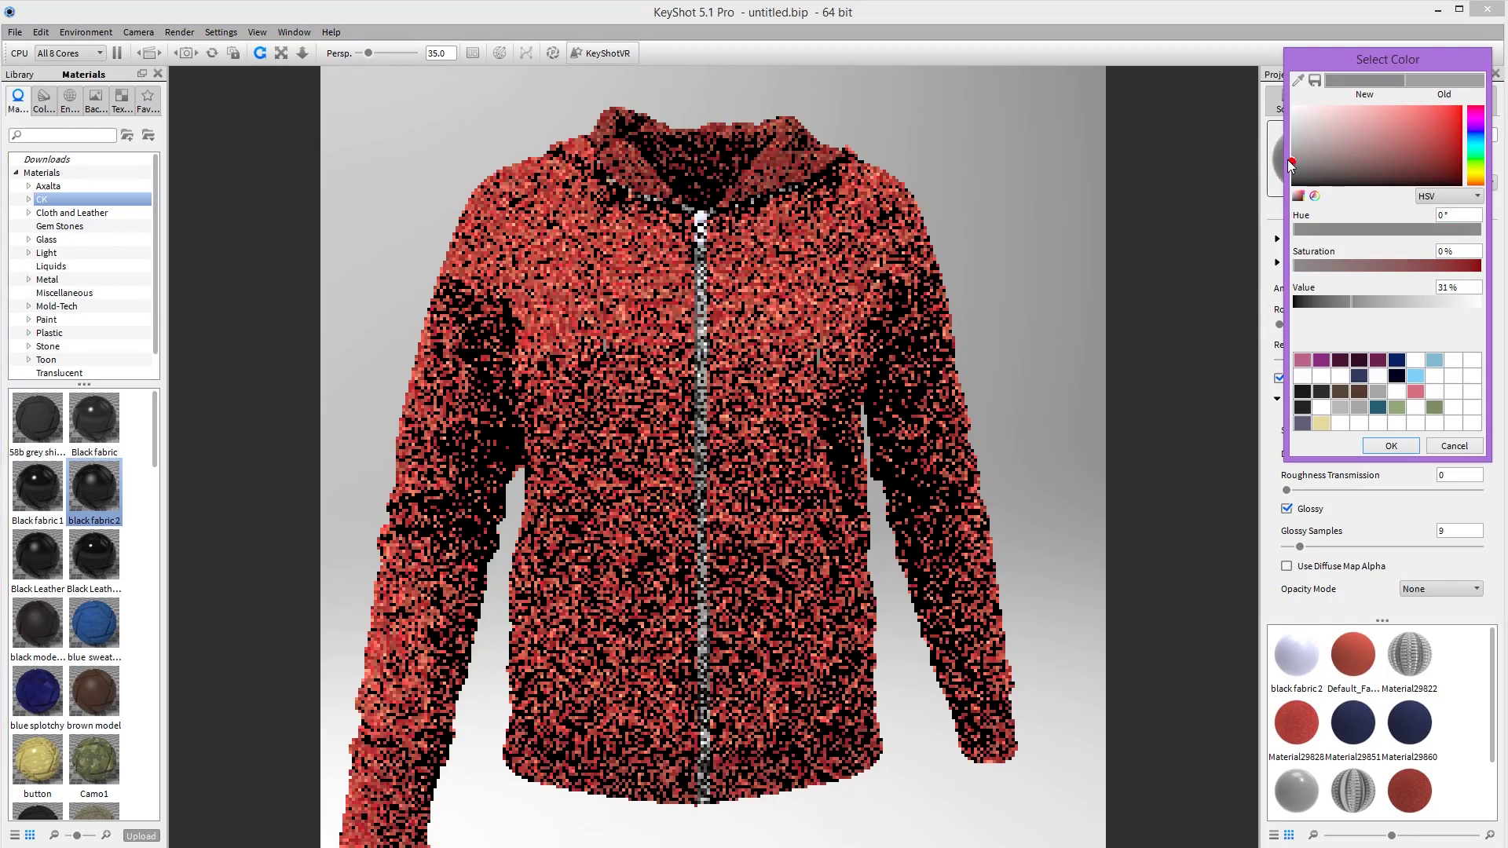
drag(1289, 161, 1276, 157)
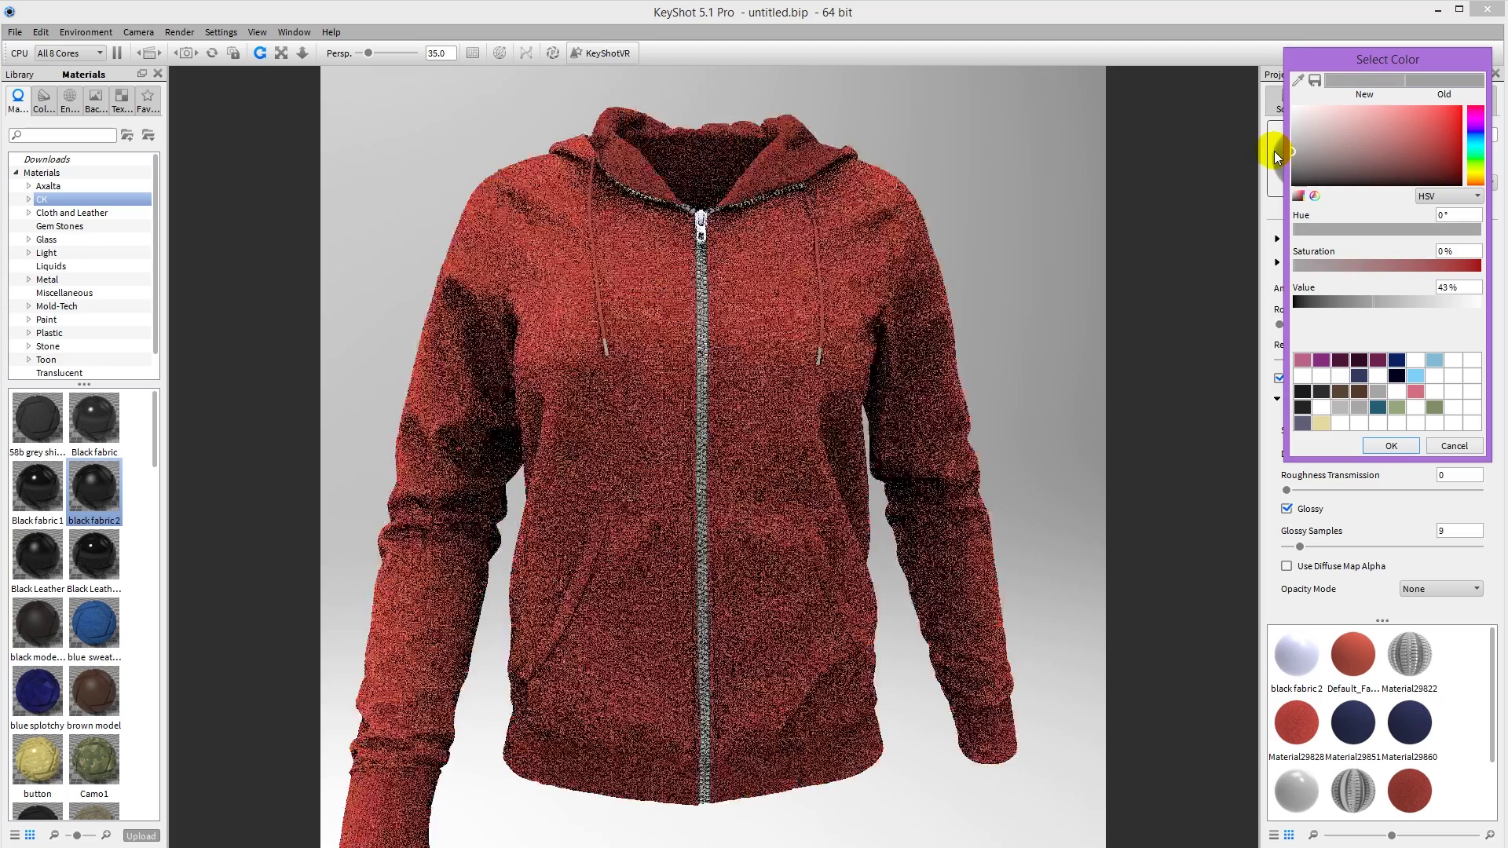
click(1391, 446)
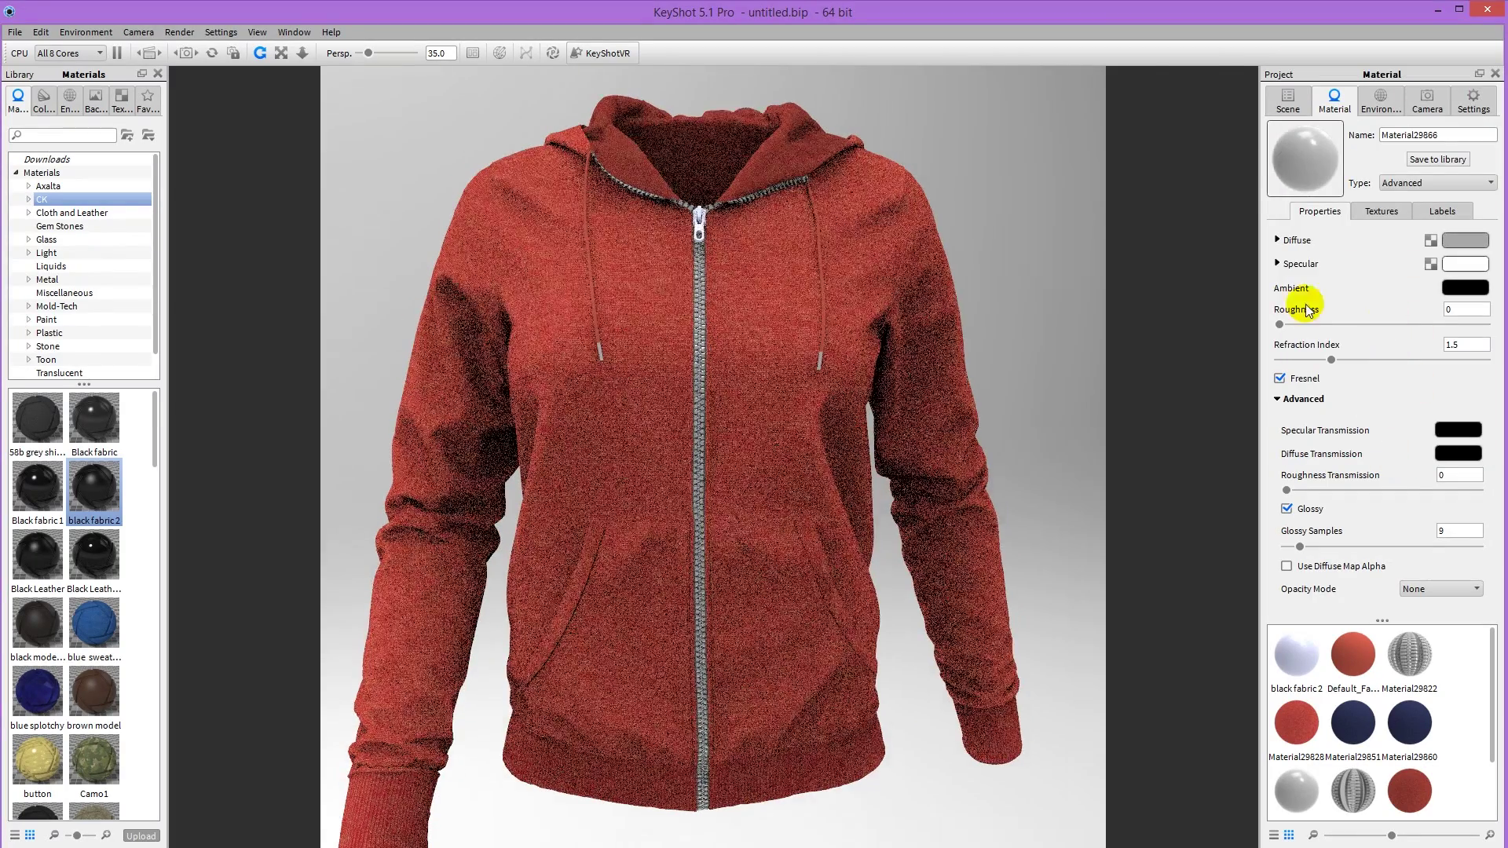
Set the zipper pull's diffuse colour to neutral grey at 43% value, after trying other tones.
double_click(700, 228)
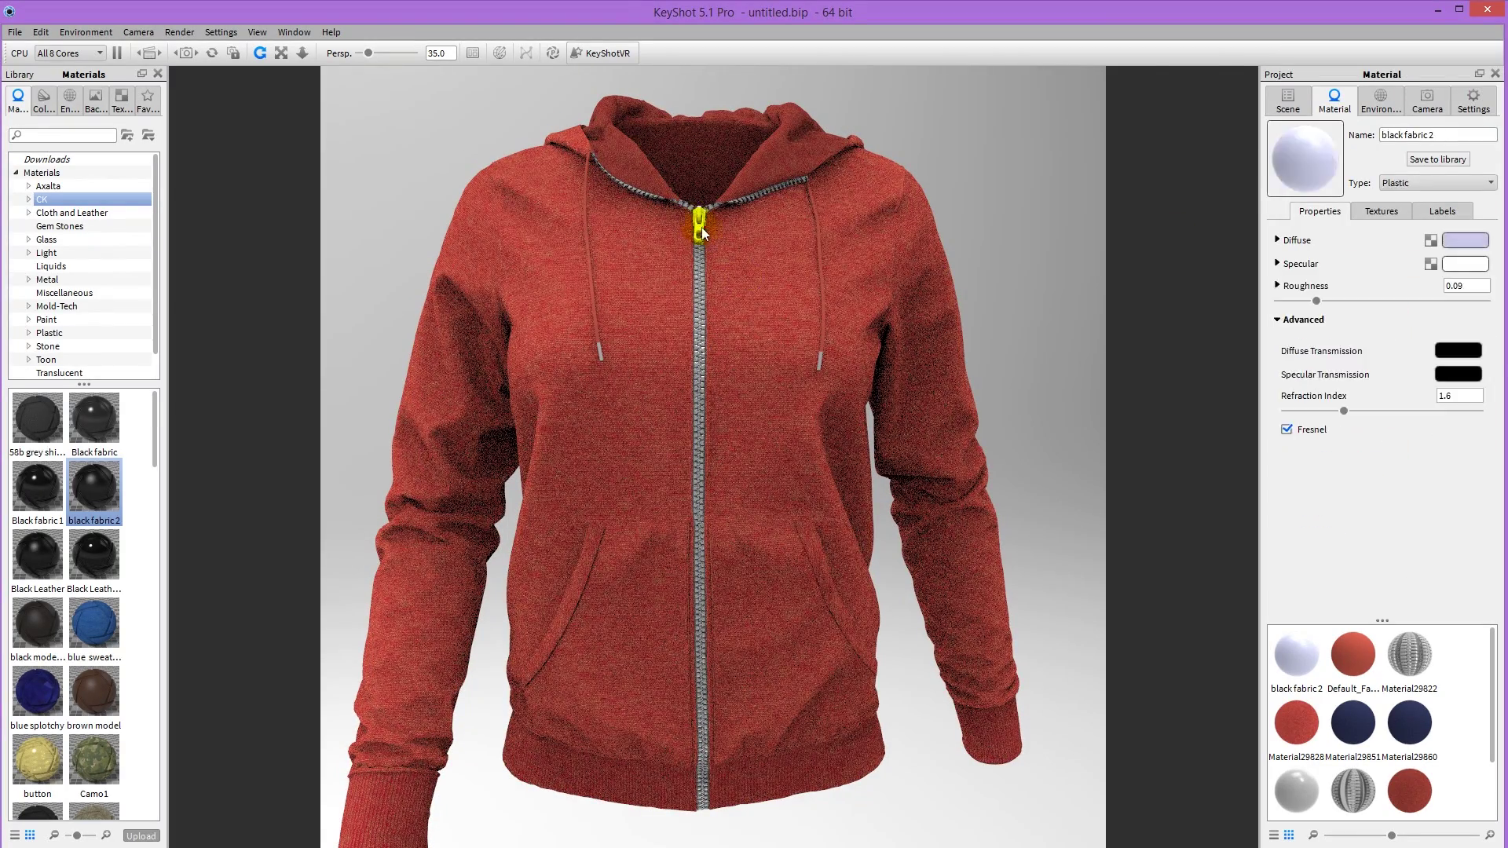
click(1458, 241)
click(1336, 143)
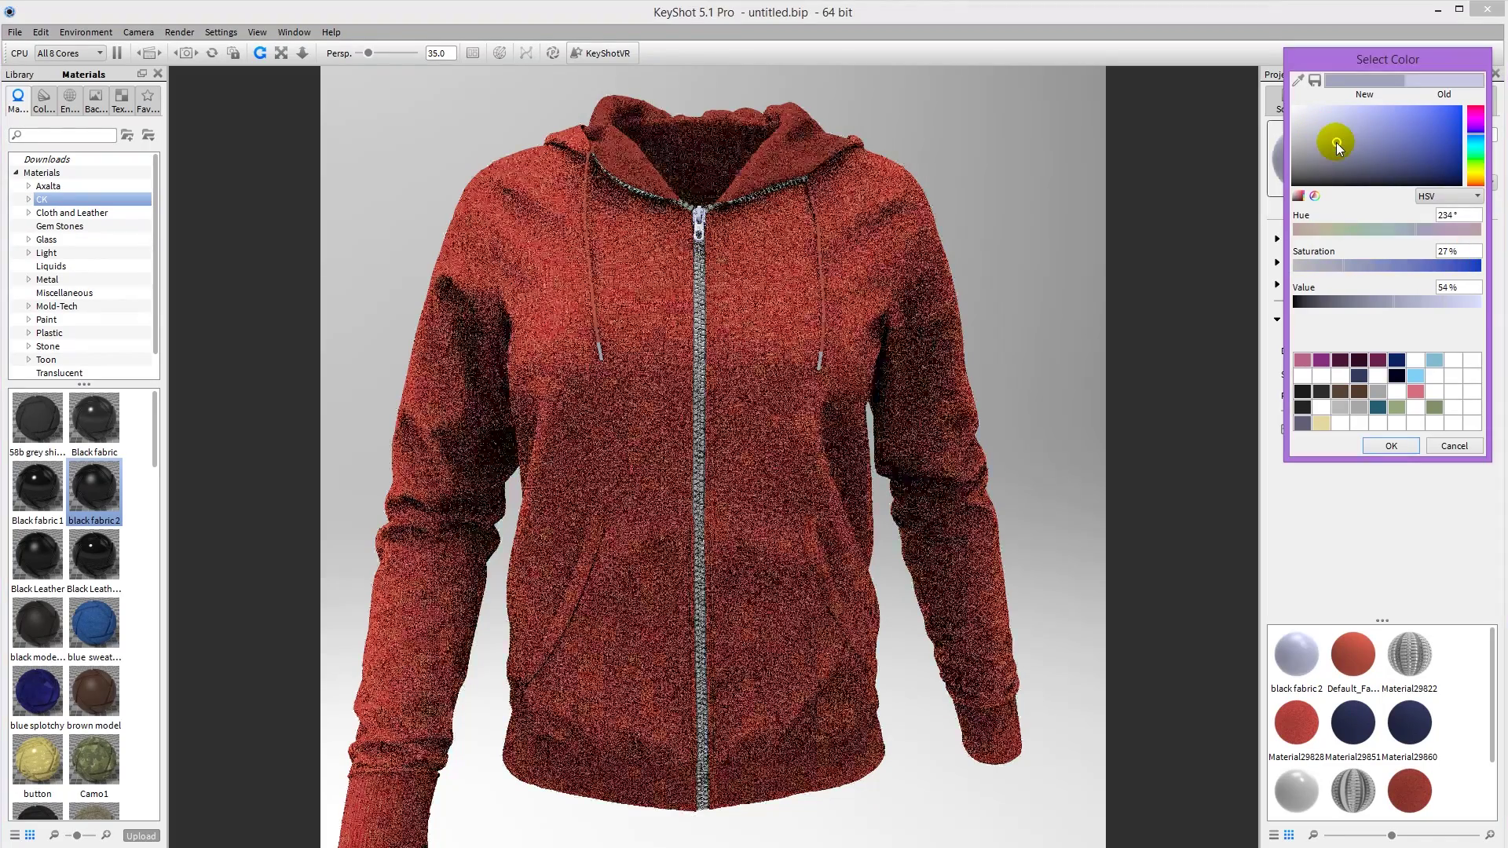
click(1294, 135)
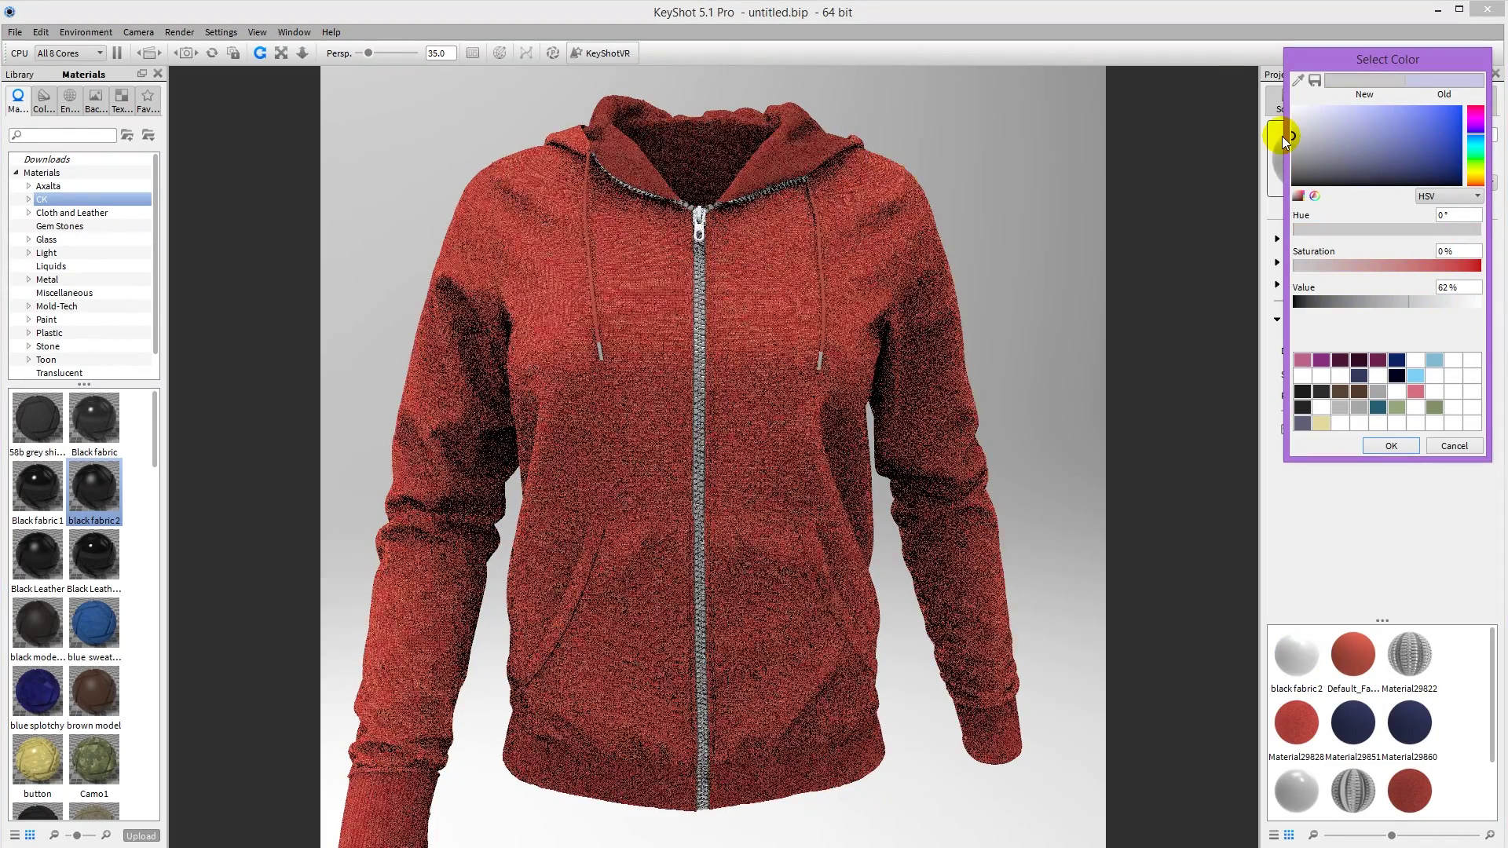
click(1440, 271)
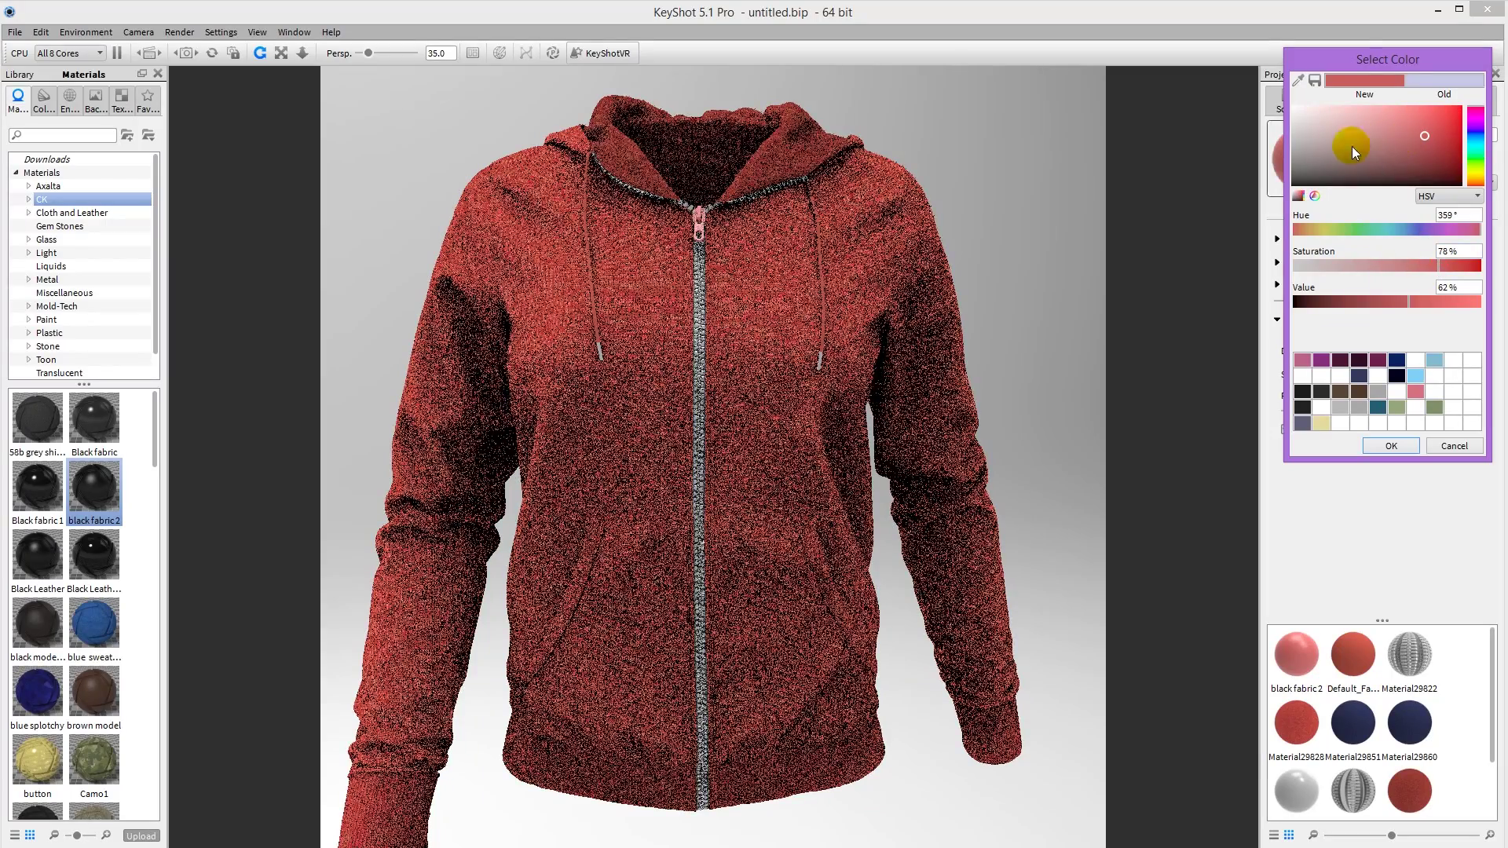
click(1295, 138)
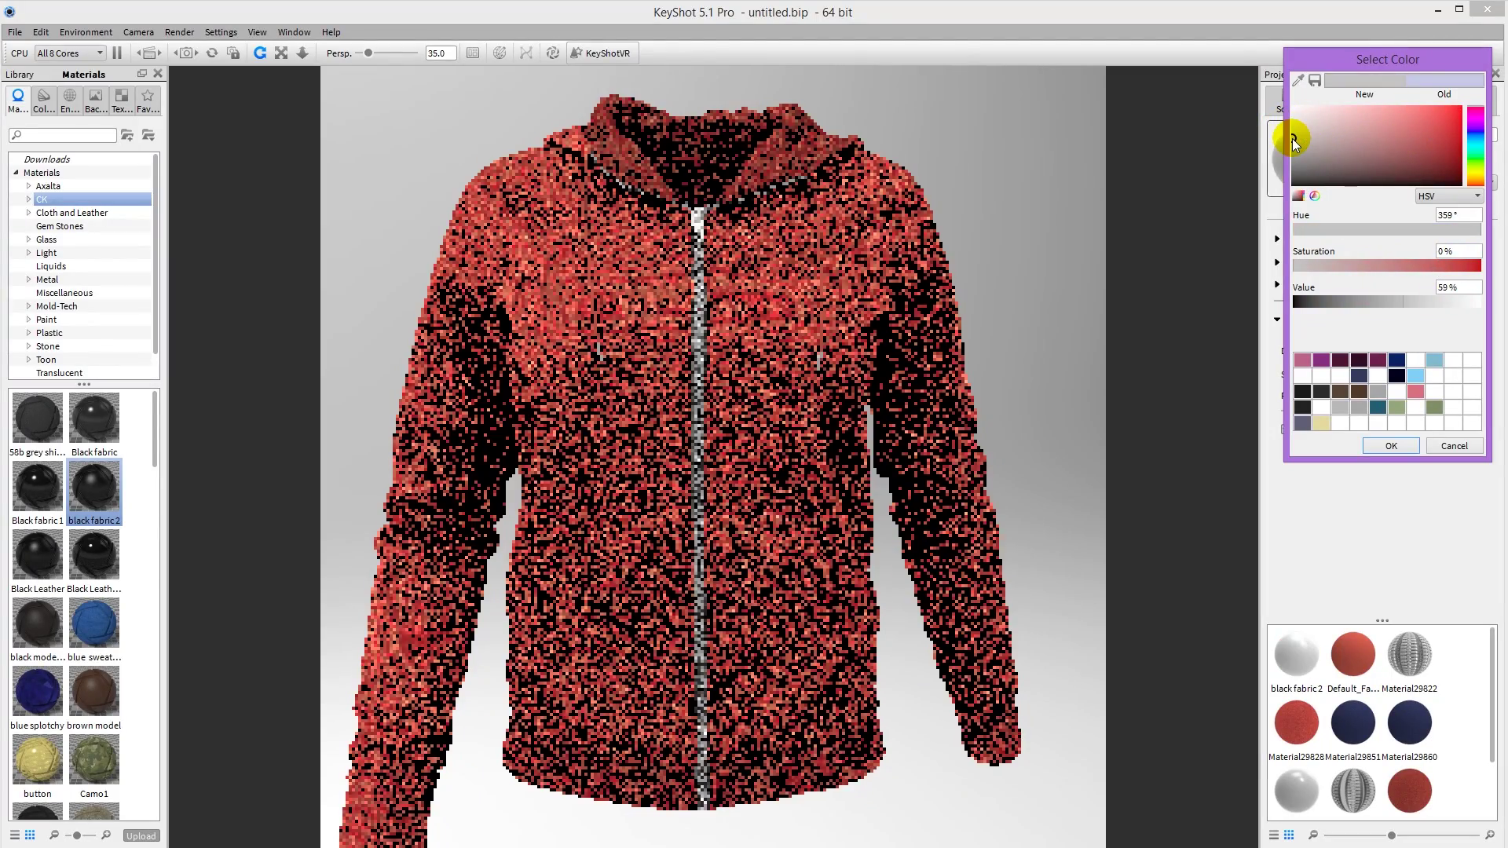
click(1288, 148)
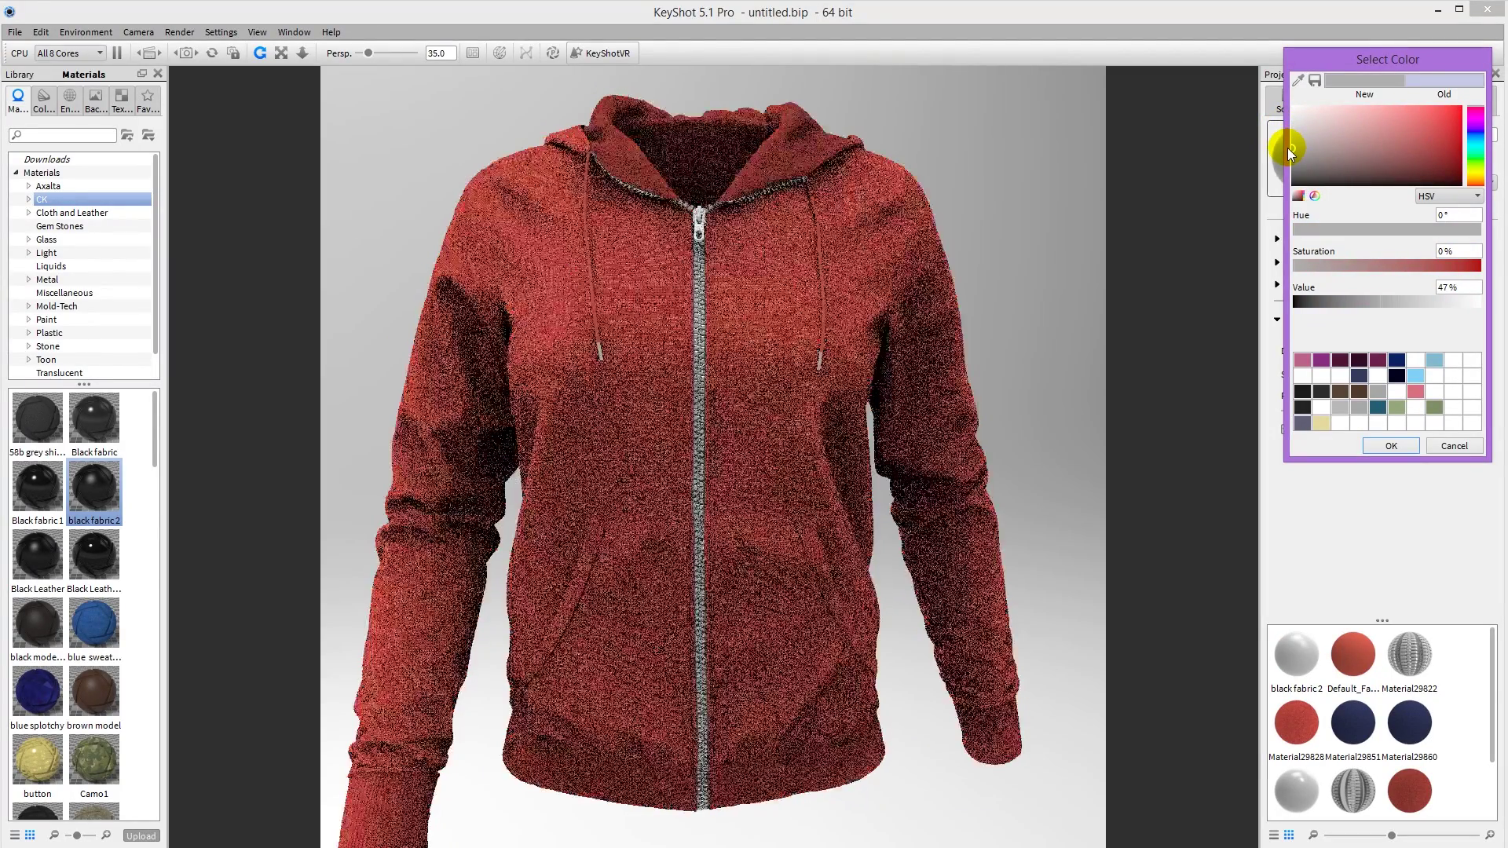
click(1286, 161)
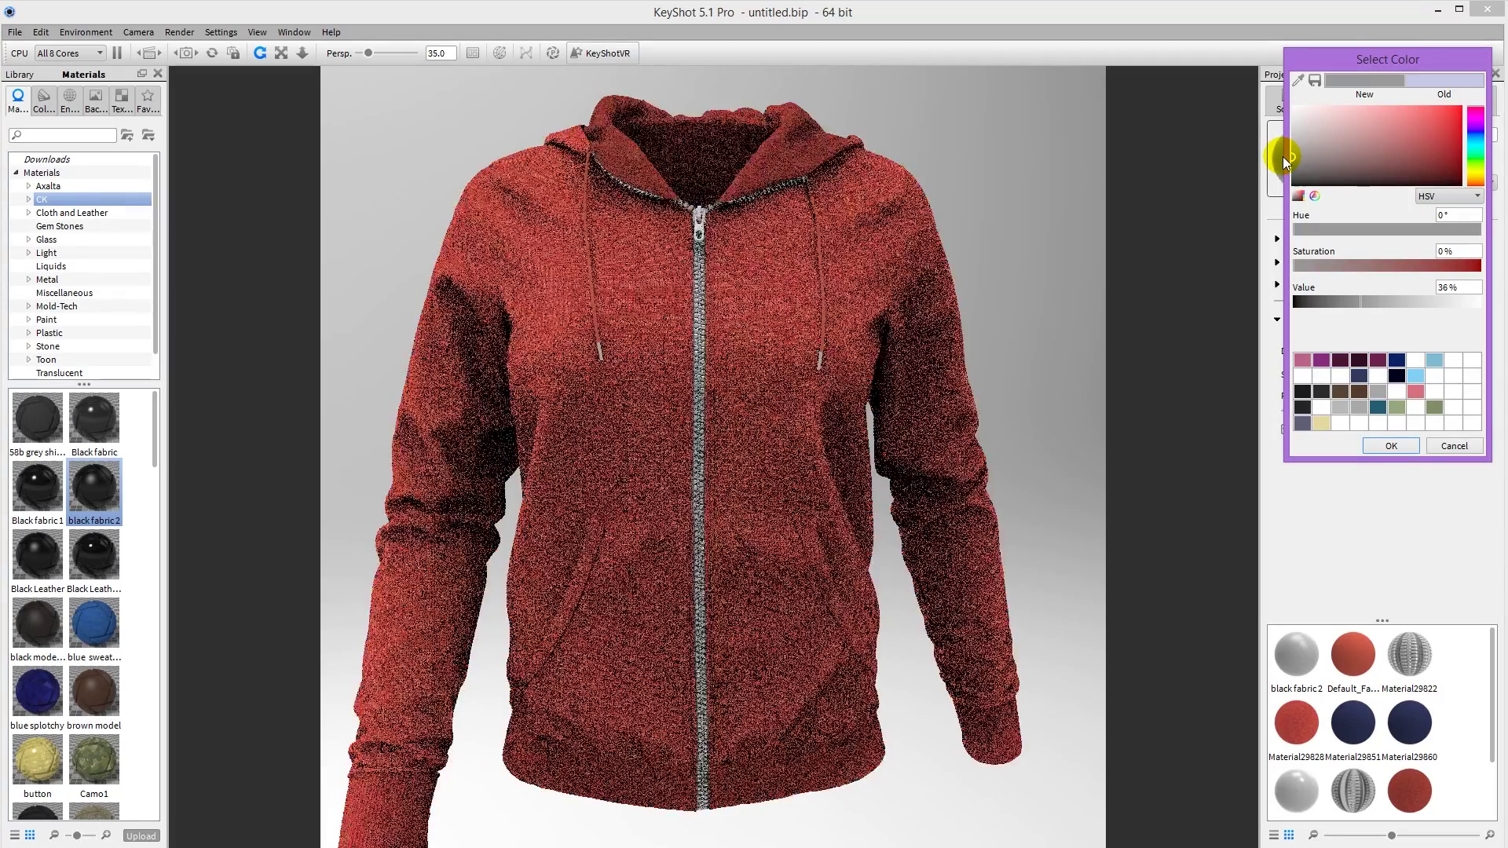
click(1292, 152)
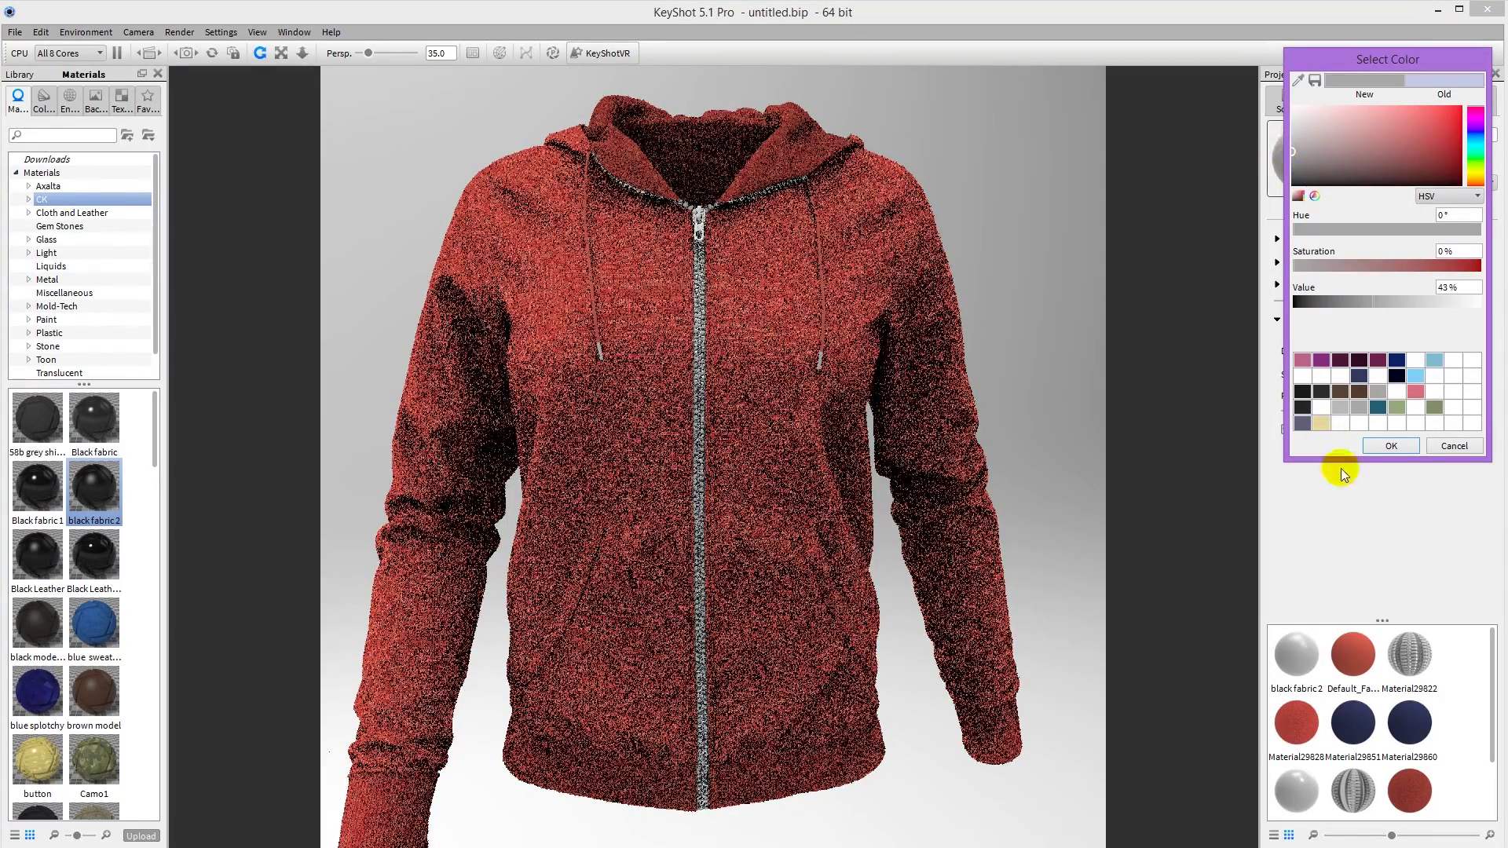
click(1393, 446)
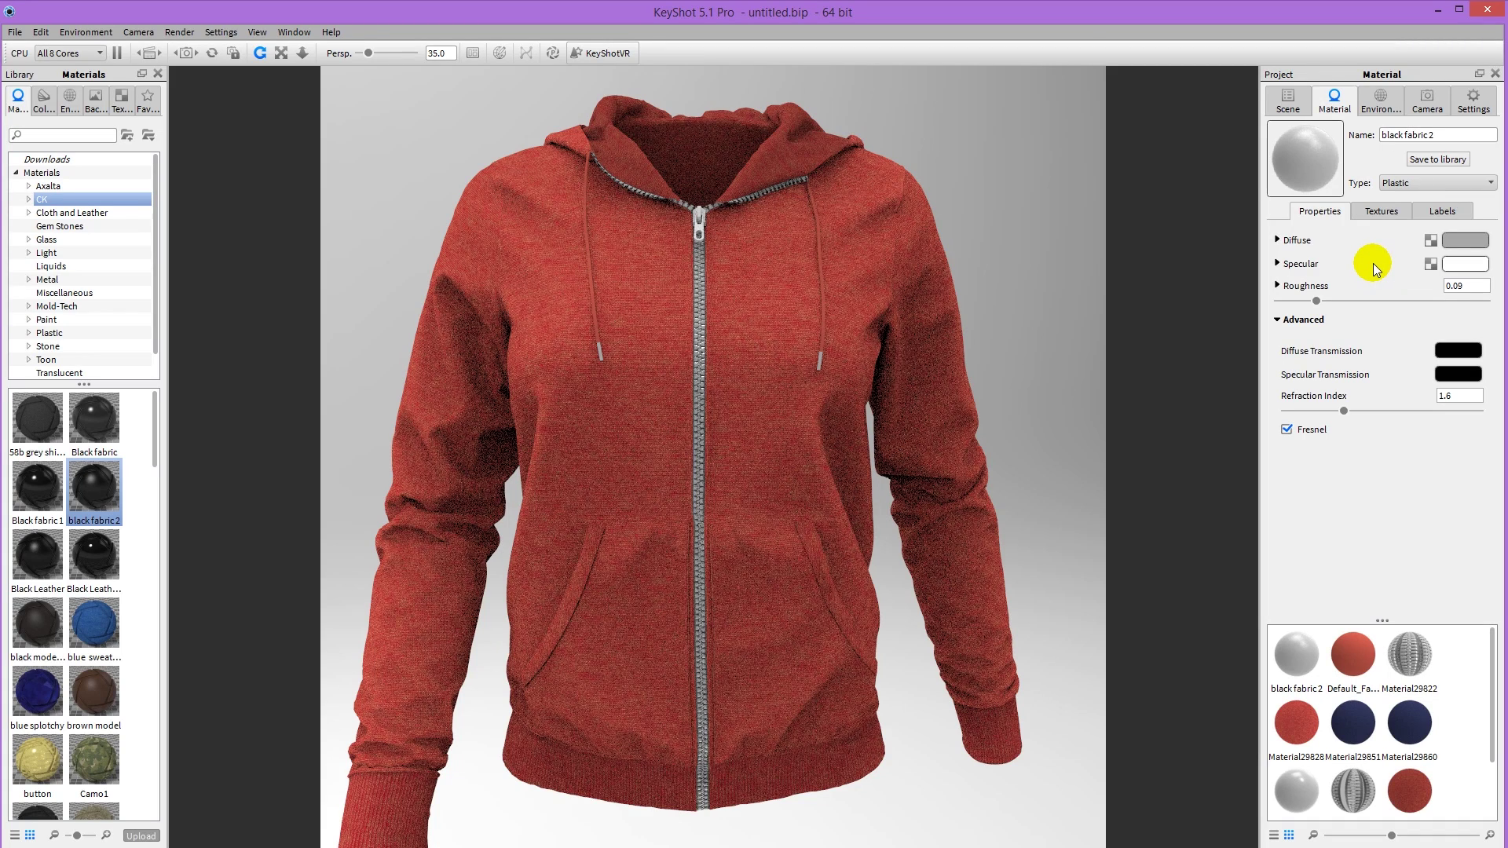
drag(1155, 322, 1100, 326)
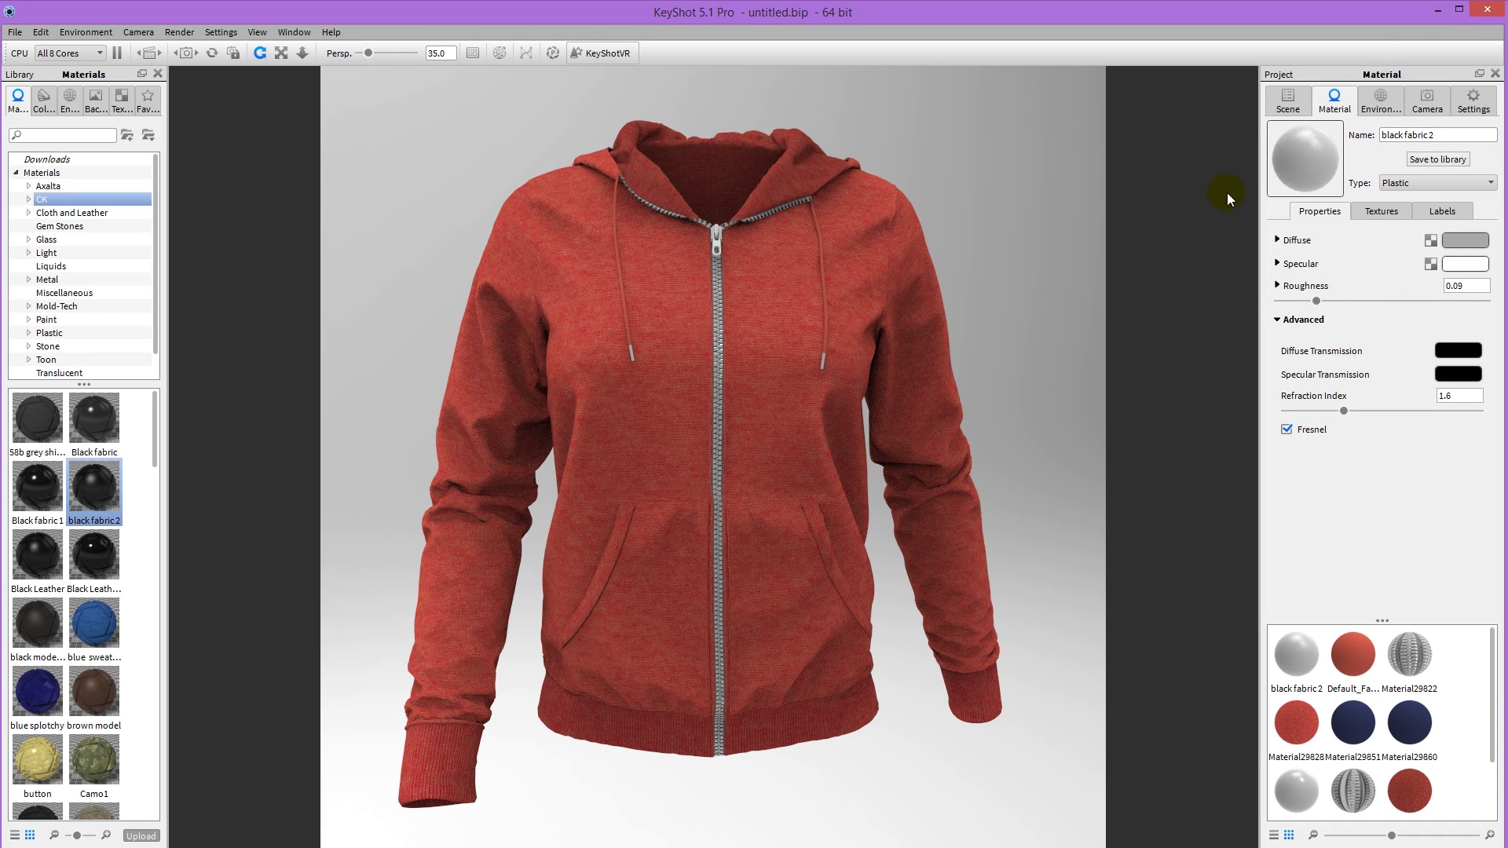
Light the scene with the interior factory HDRI, with contrast 1.04, adjusted rotation and height.
click(1380, 100)
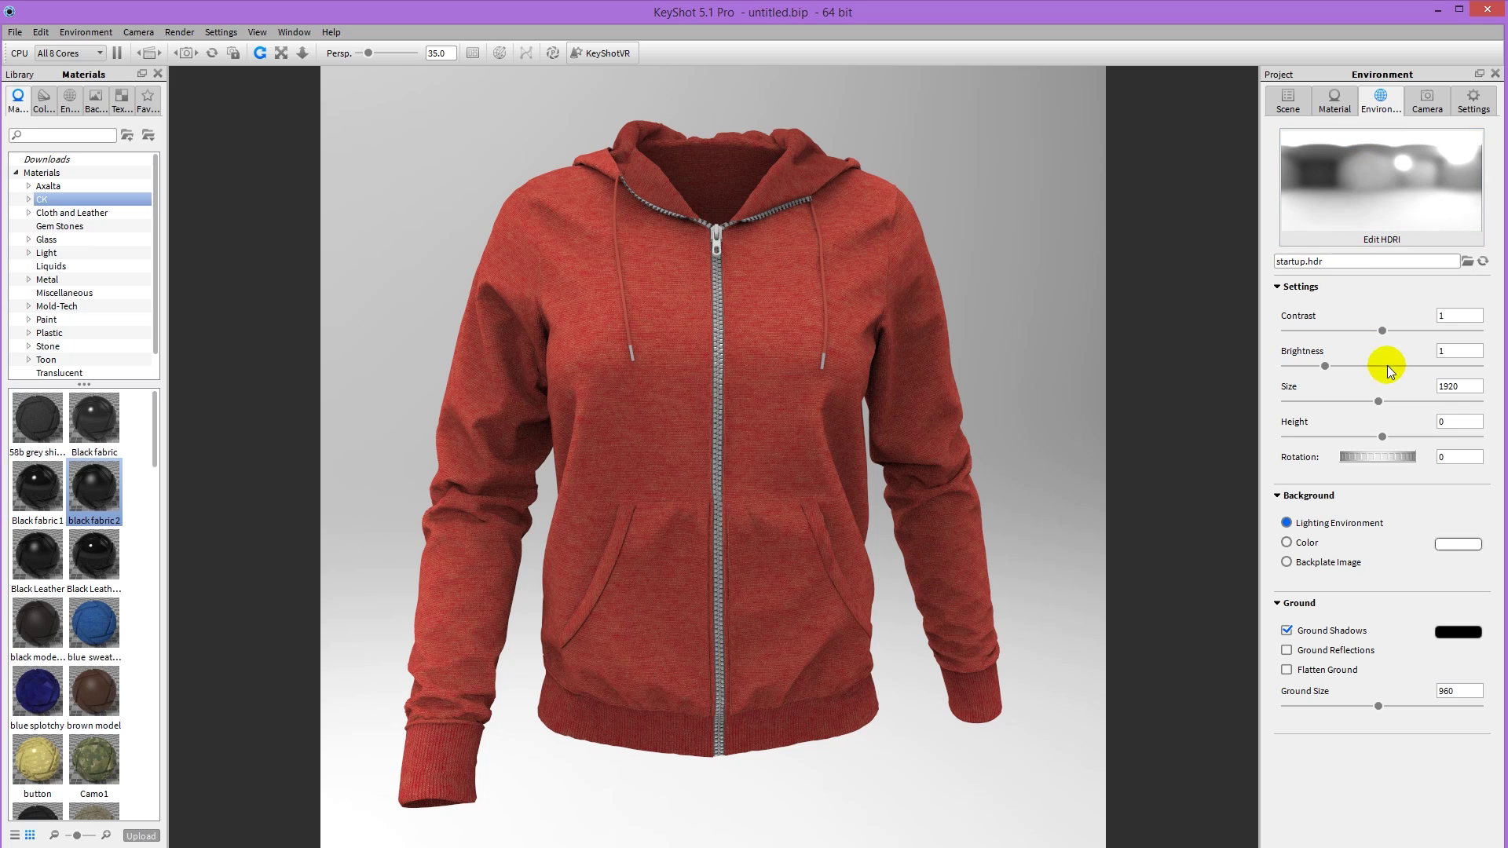
click(70, 101)
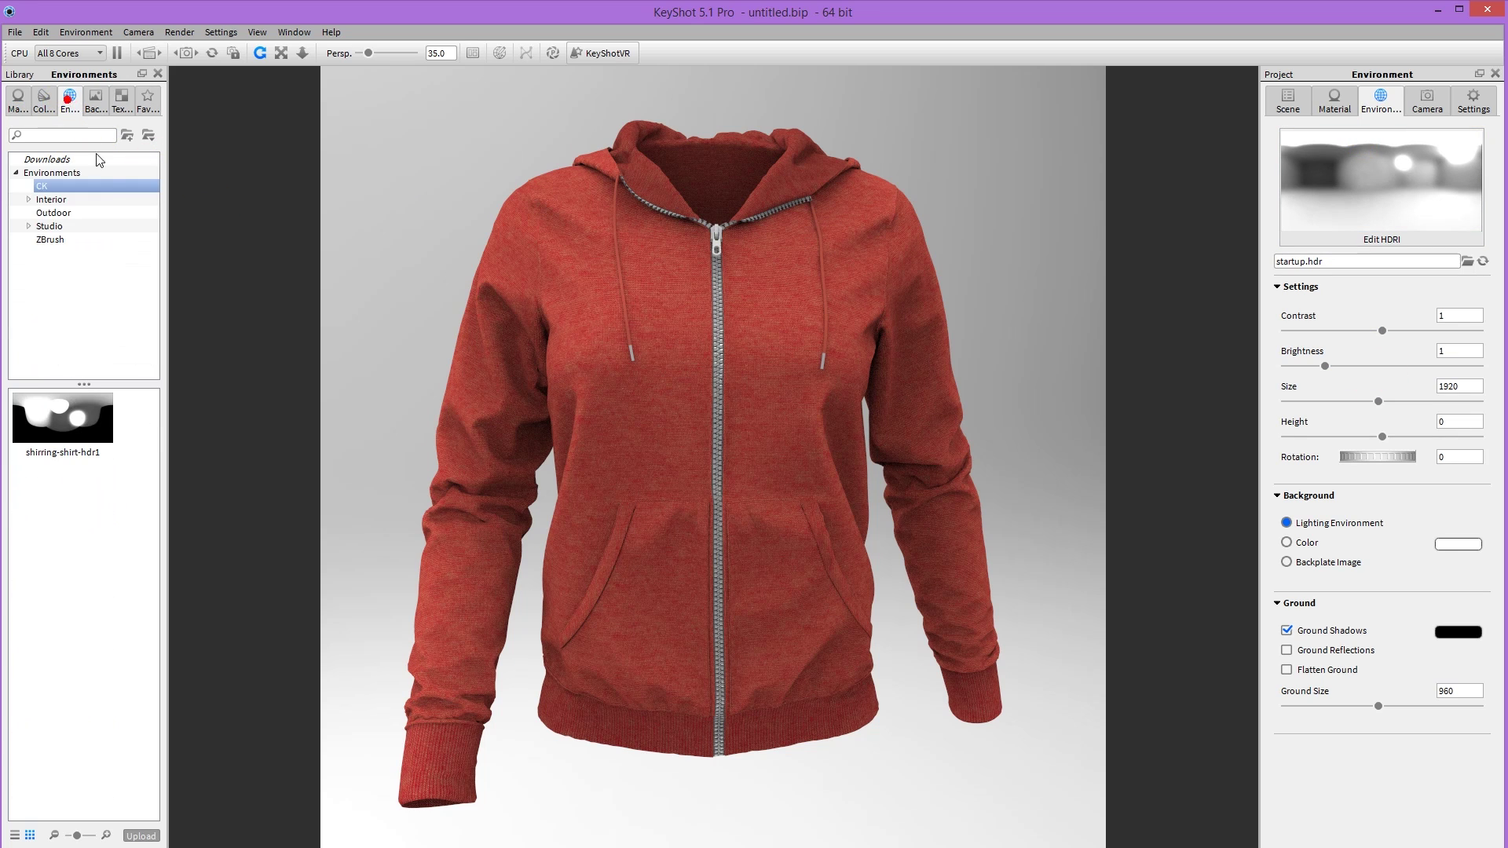
click(51, 200)
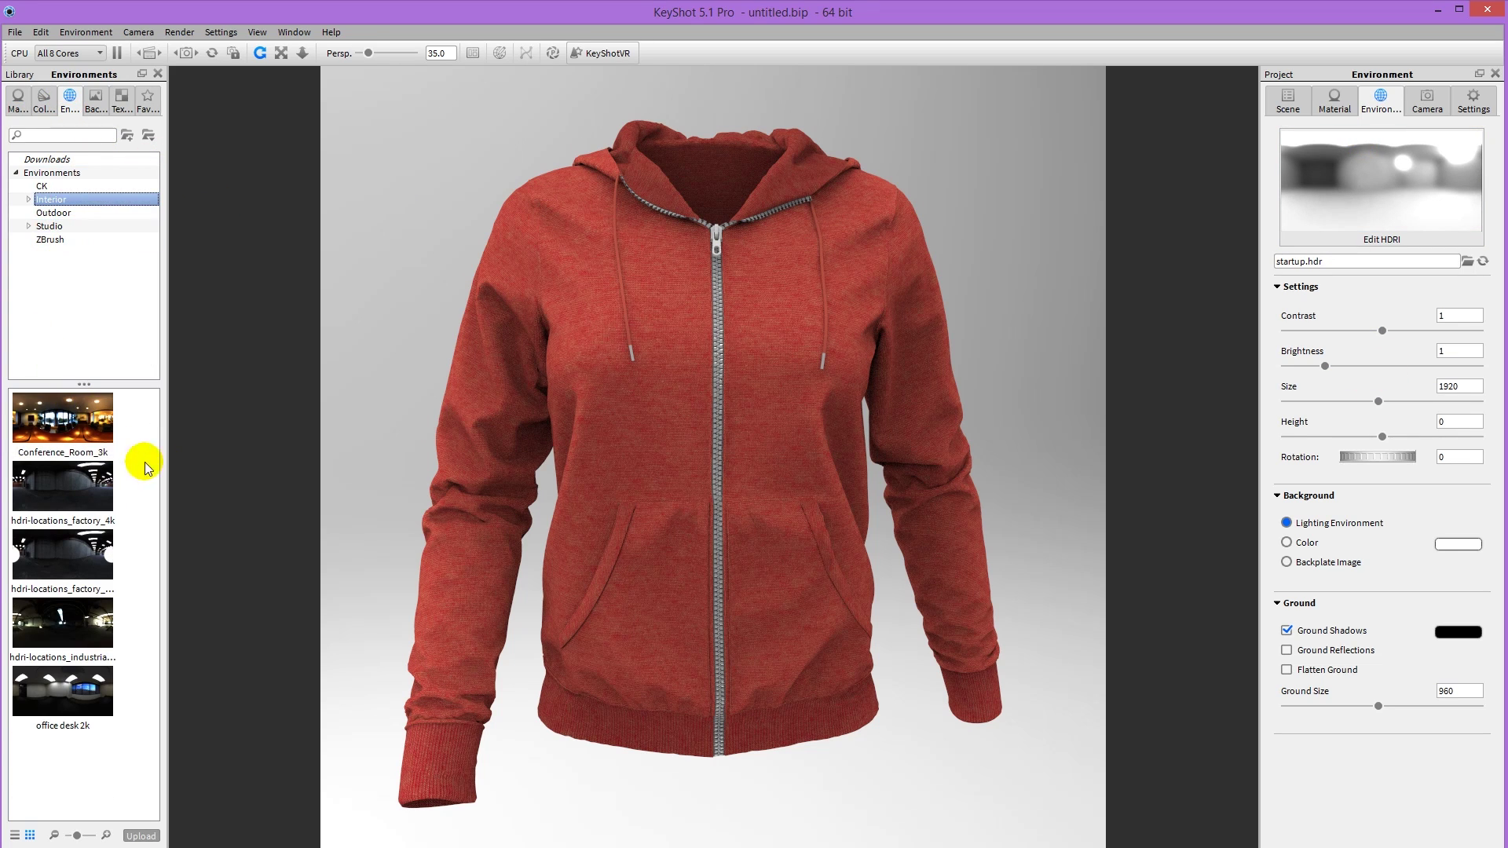
drag(63, 486, 380, 427)
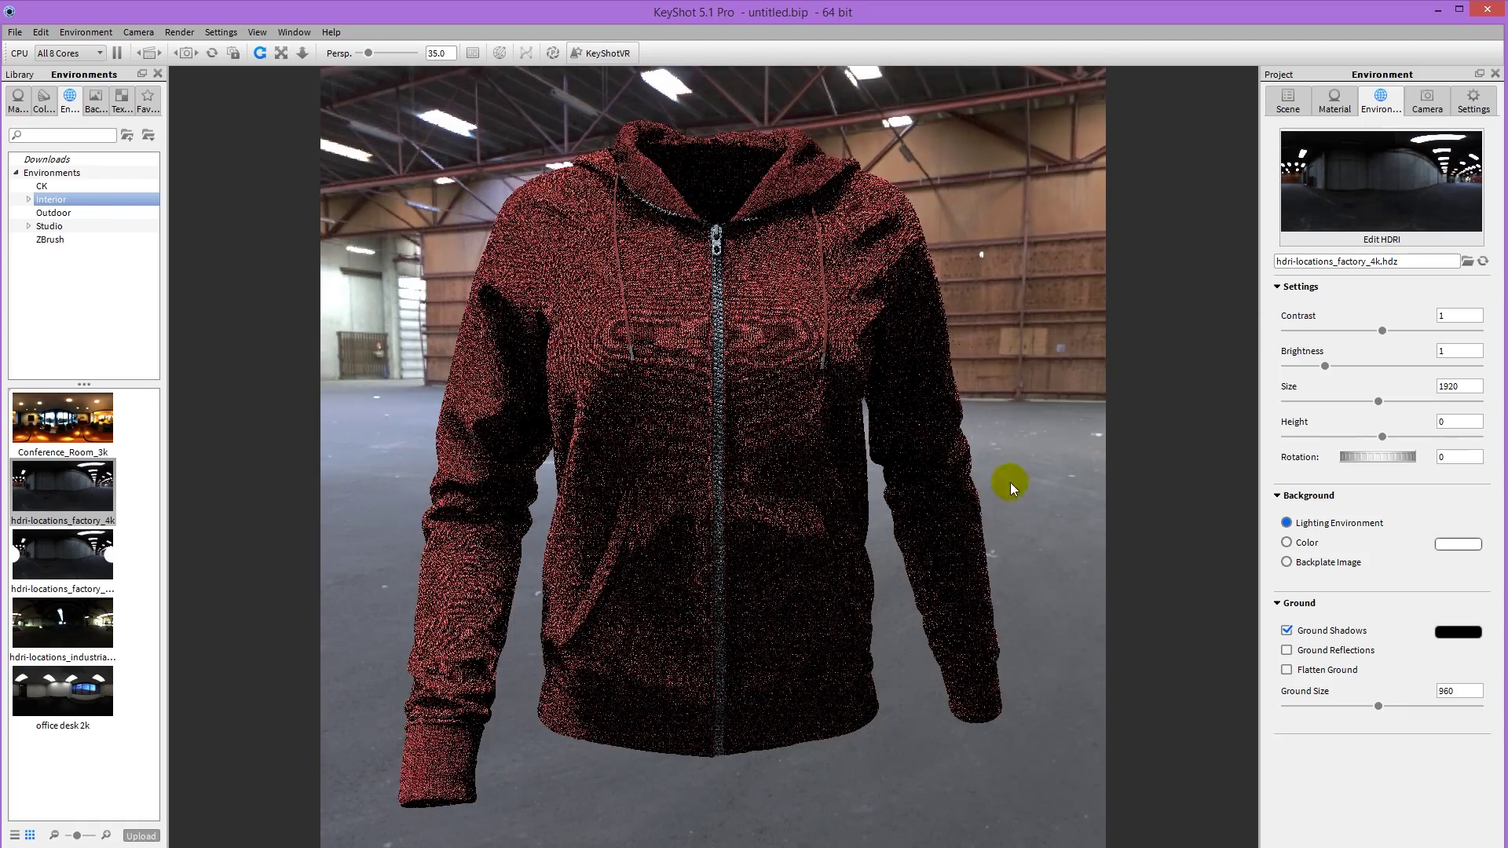
drag(1356, 457, 1449, 452)
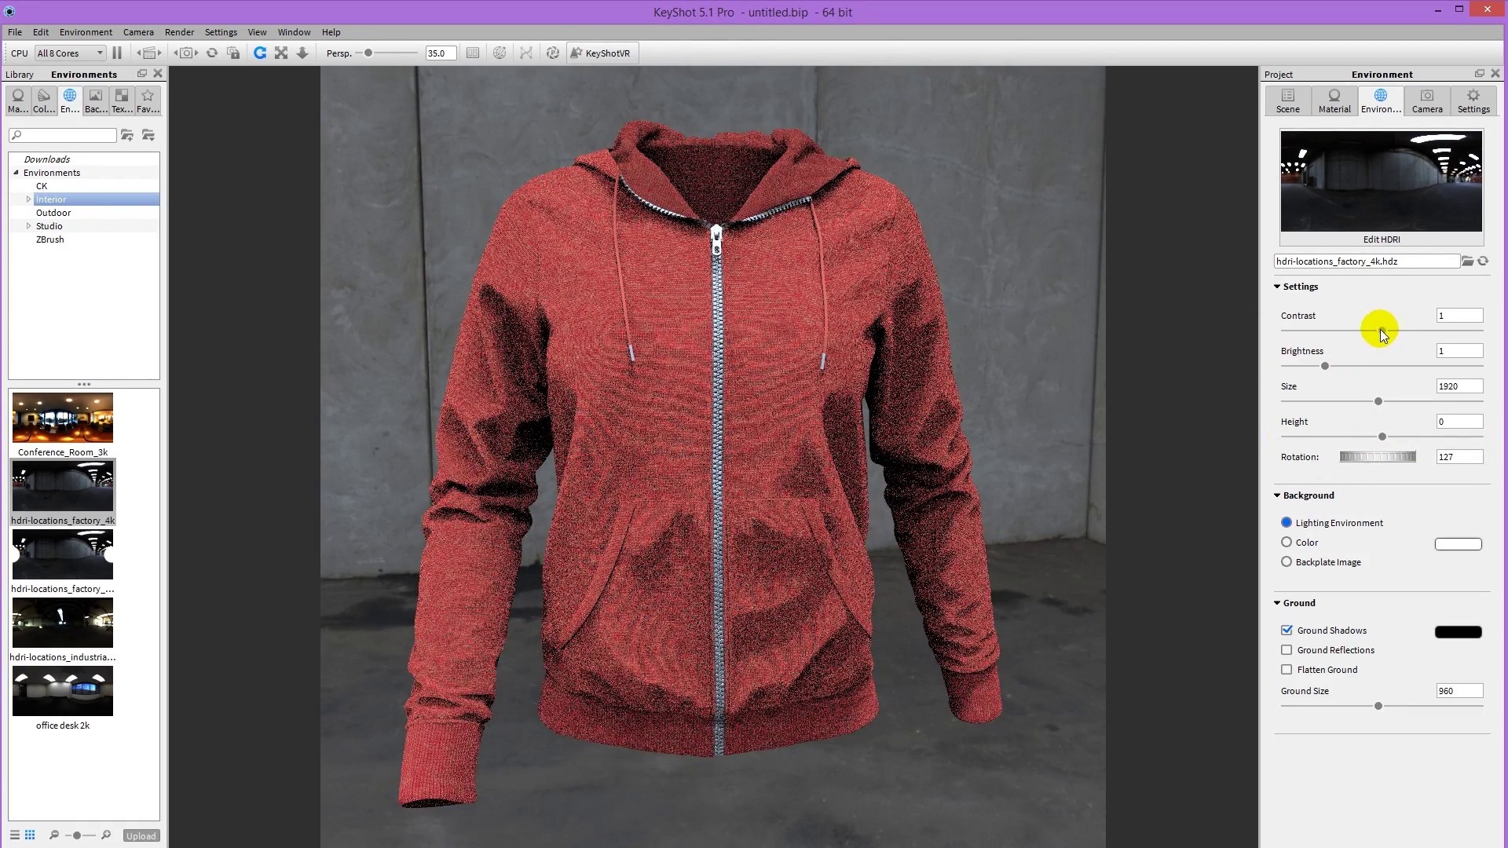
drag(1379, 329, 1387, 330)
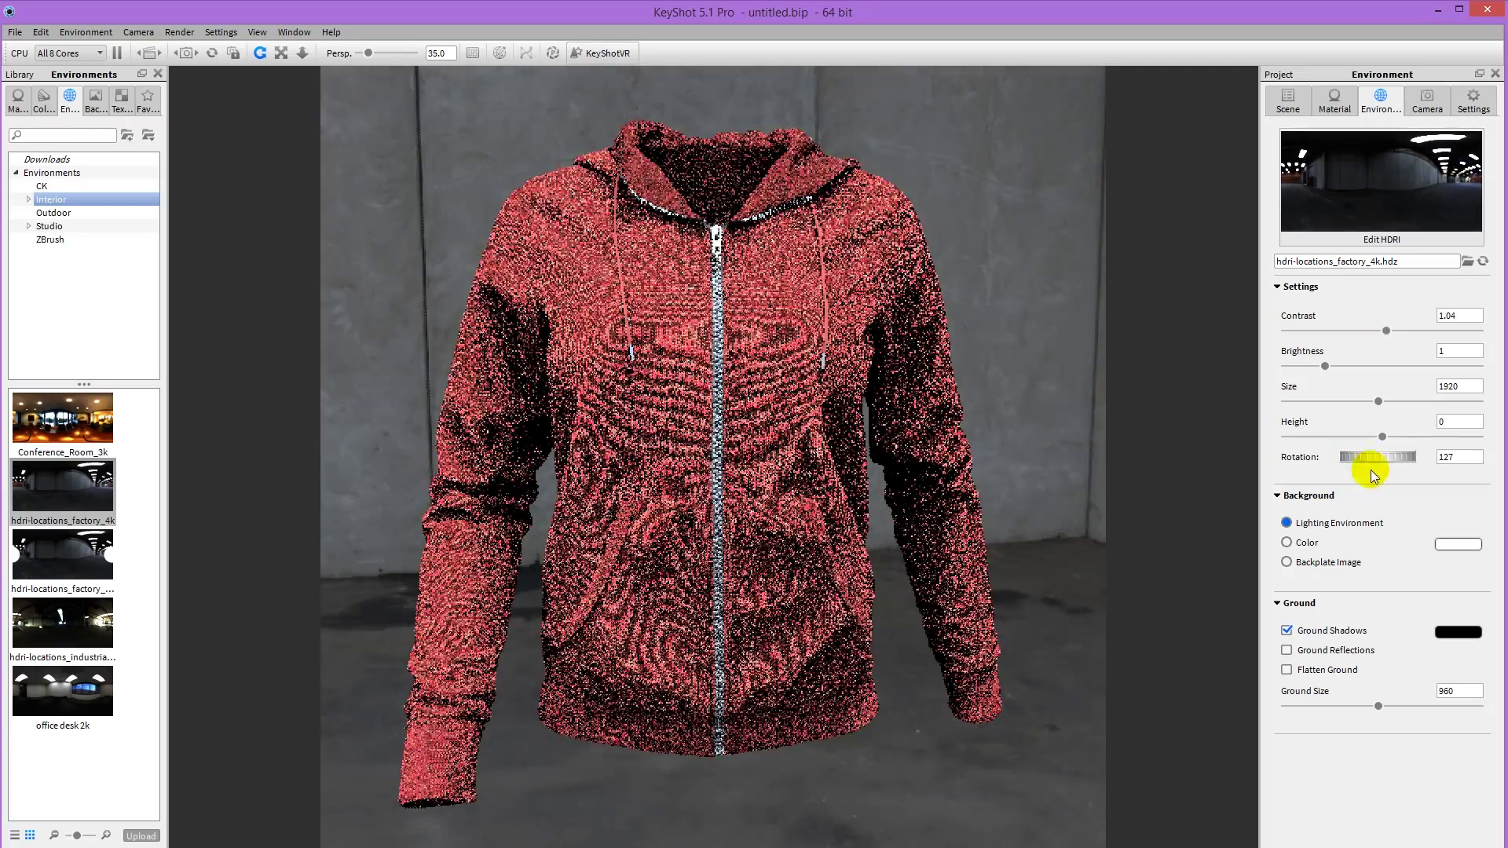
drag(1357, 456, 1366, 456)
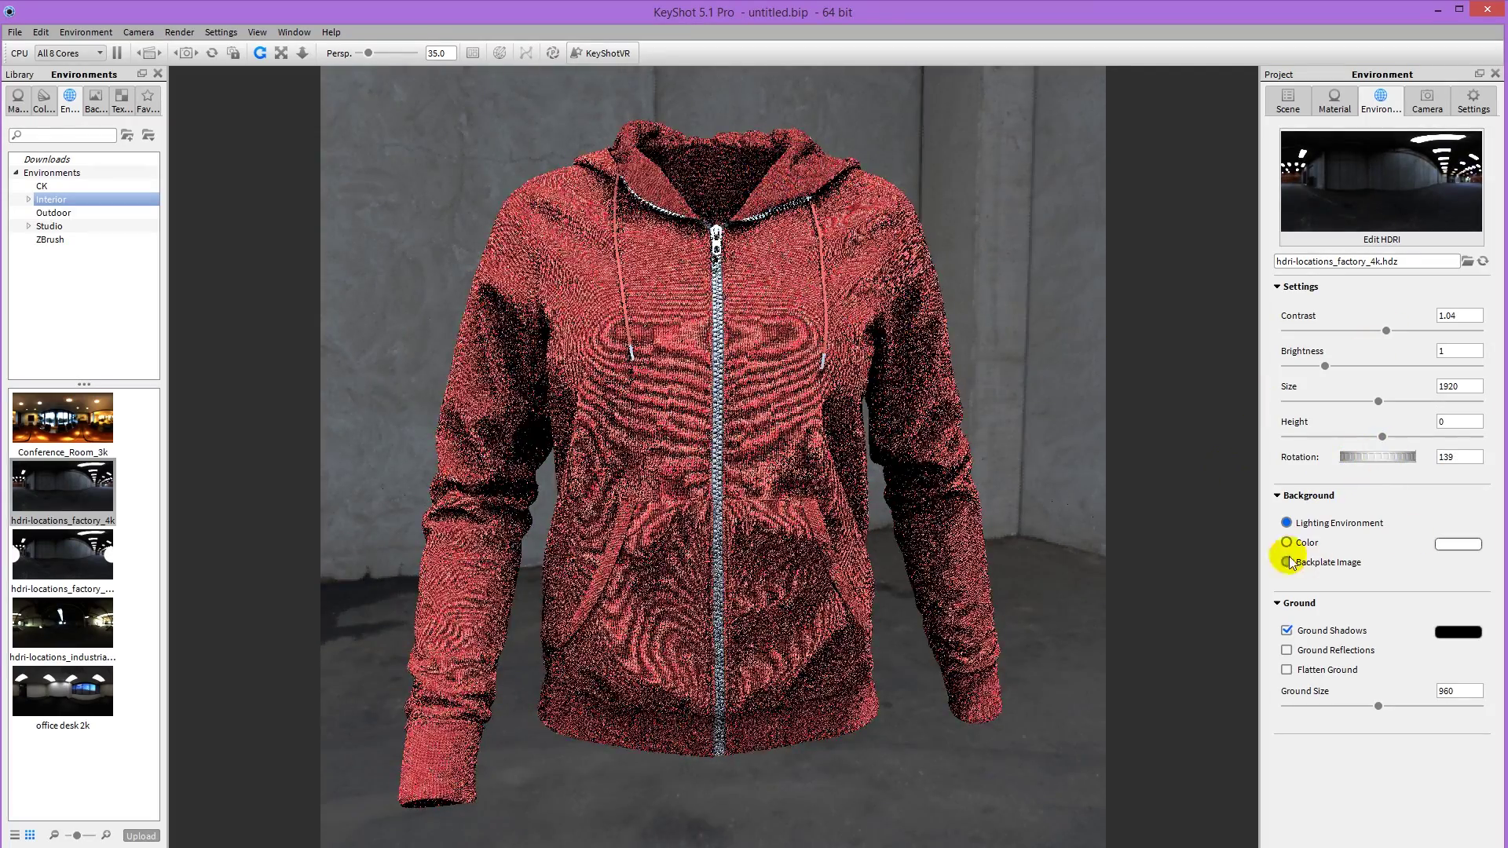
drag(1383, 435, 1296, 443)
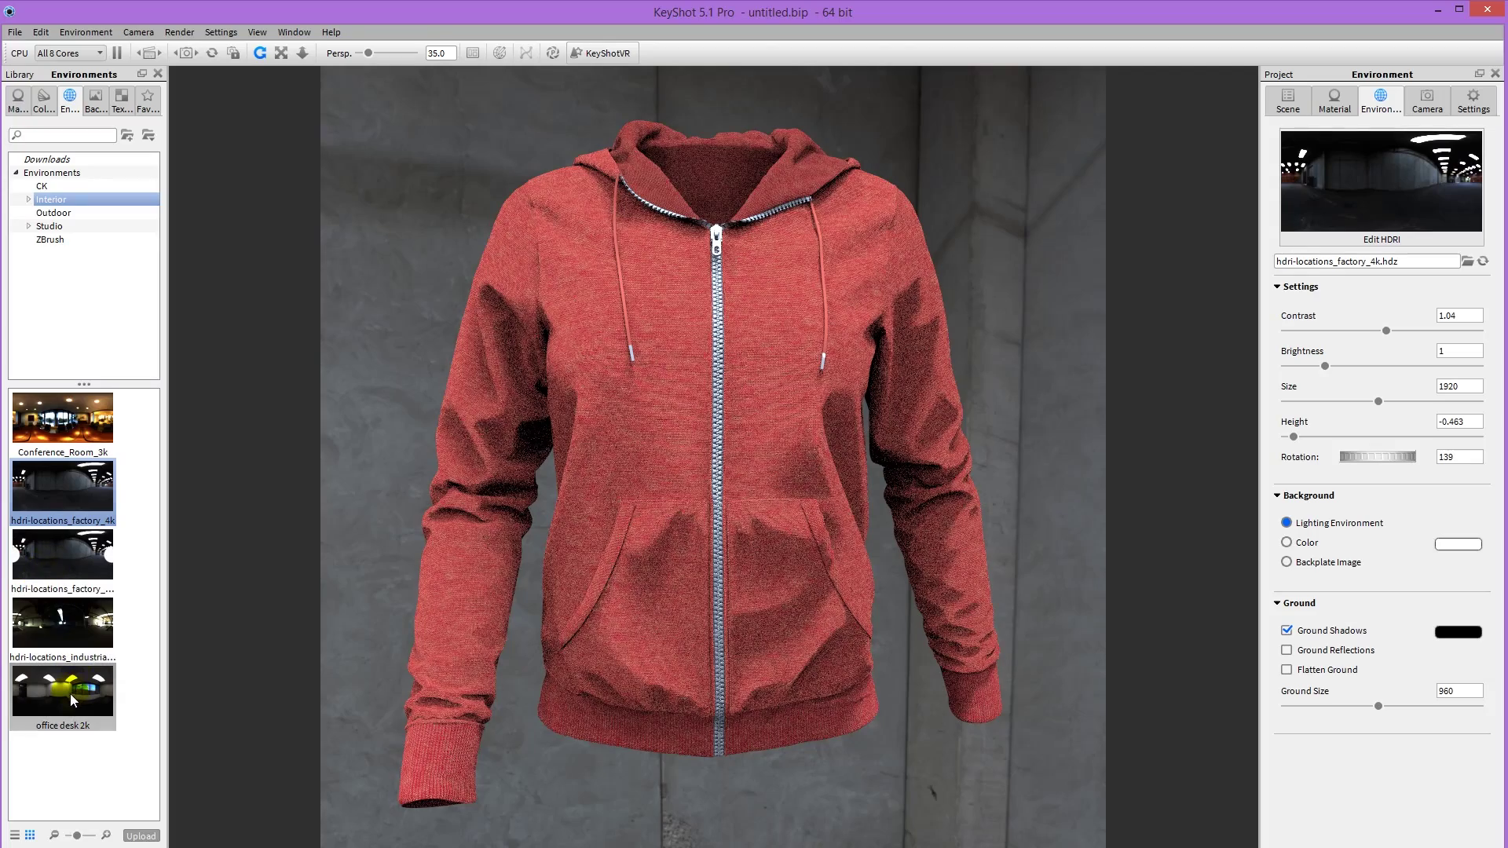
Replace it with the outdoor forestroad_4k HDRI and rotate it to 225.
click(59, 212)
drag(63, 416, 465, 434)
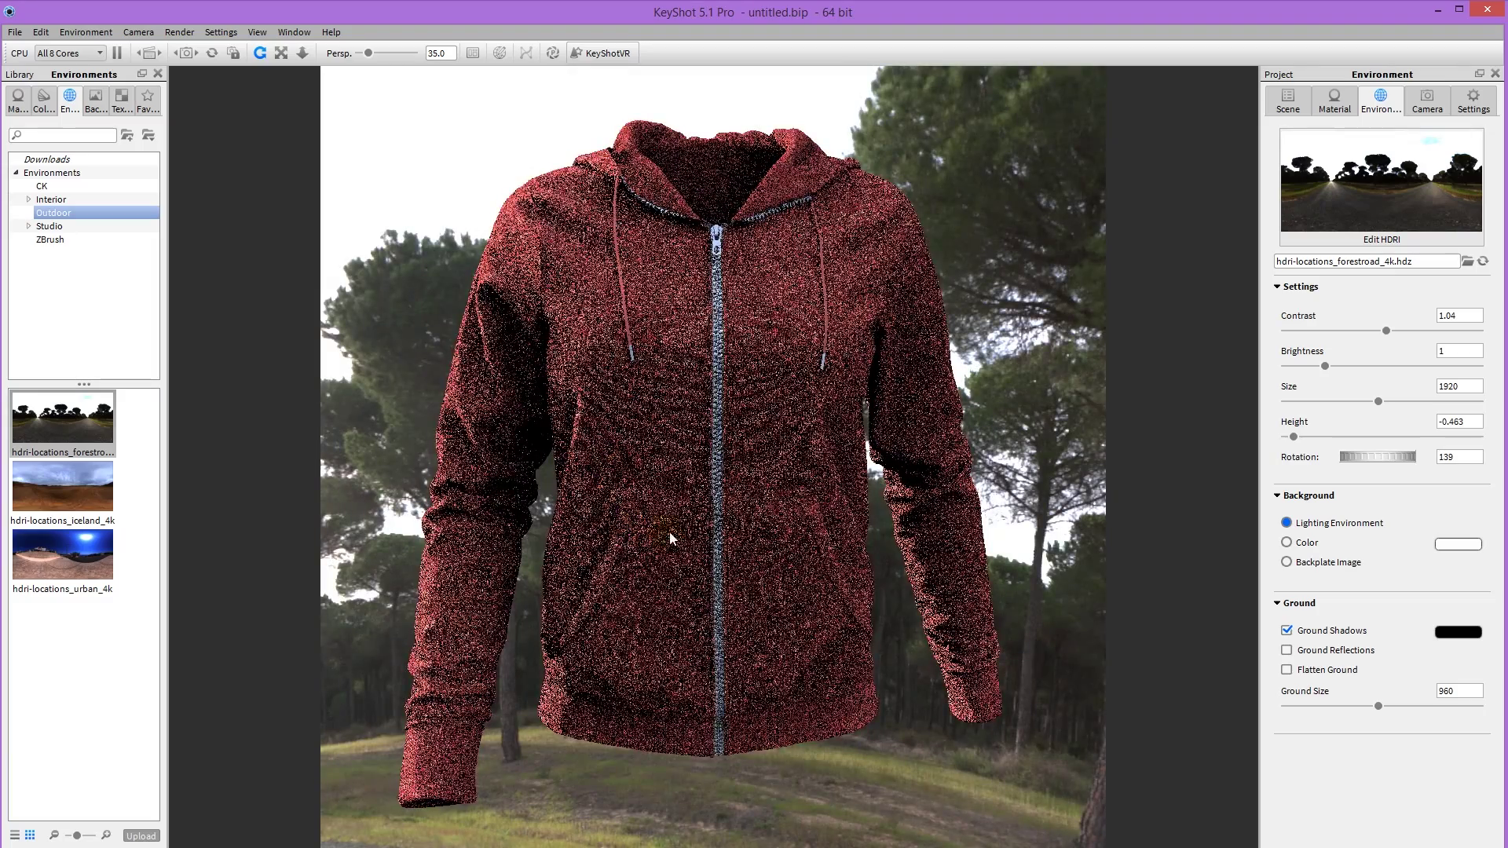
drag(1357, 456, 1380, 404)
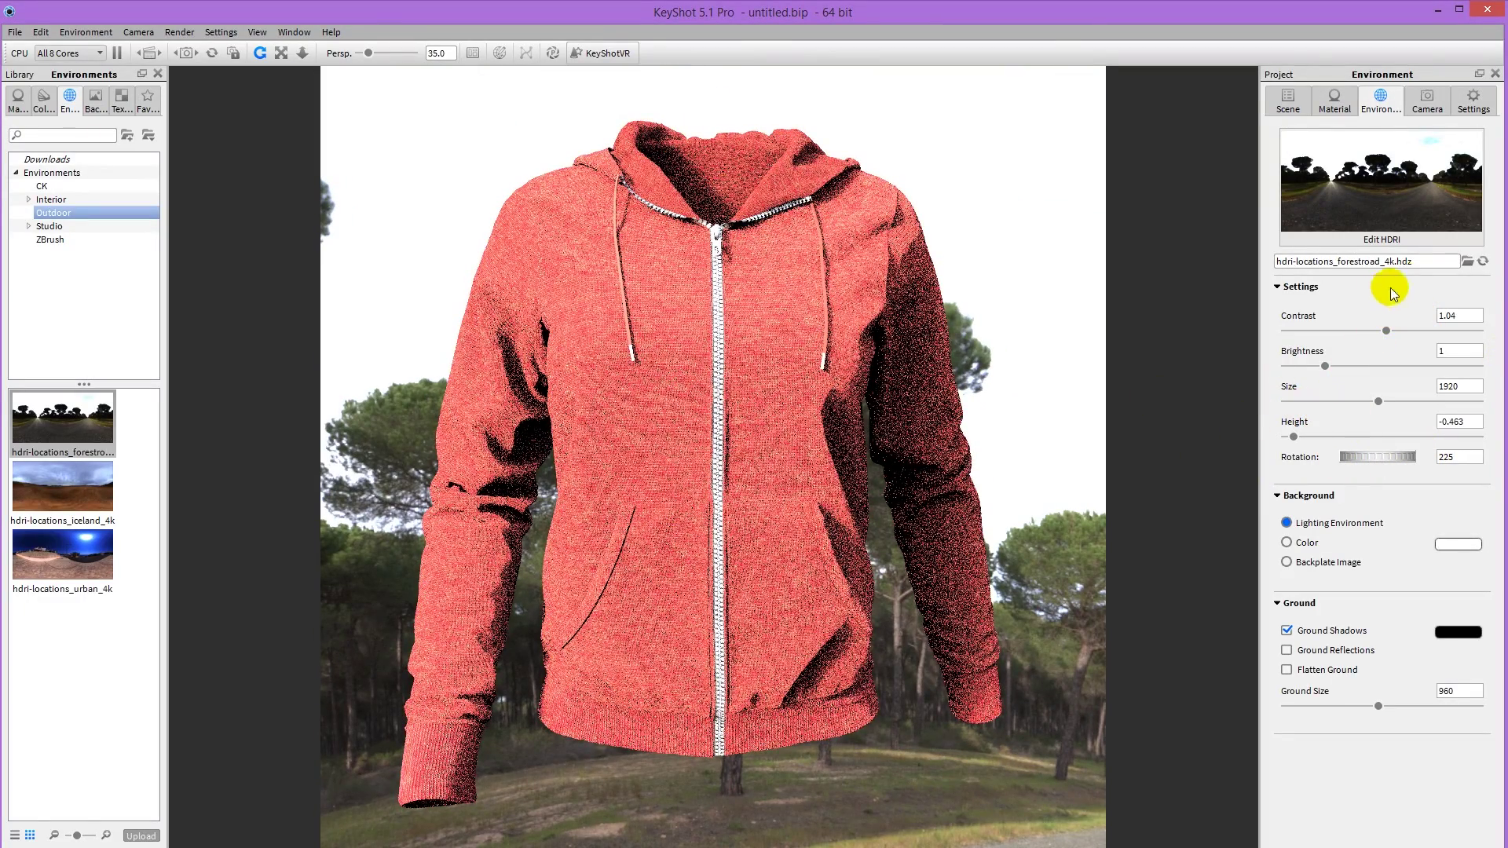
Edit the current HDRI in HDR Light Studio and arrange its window beside the KeyShot render.
click(1389, 240)
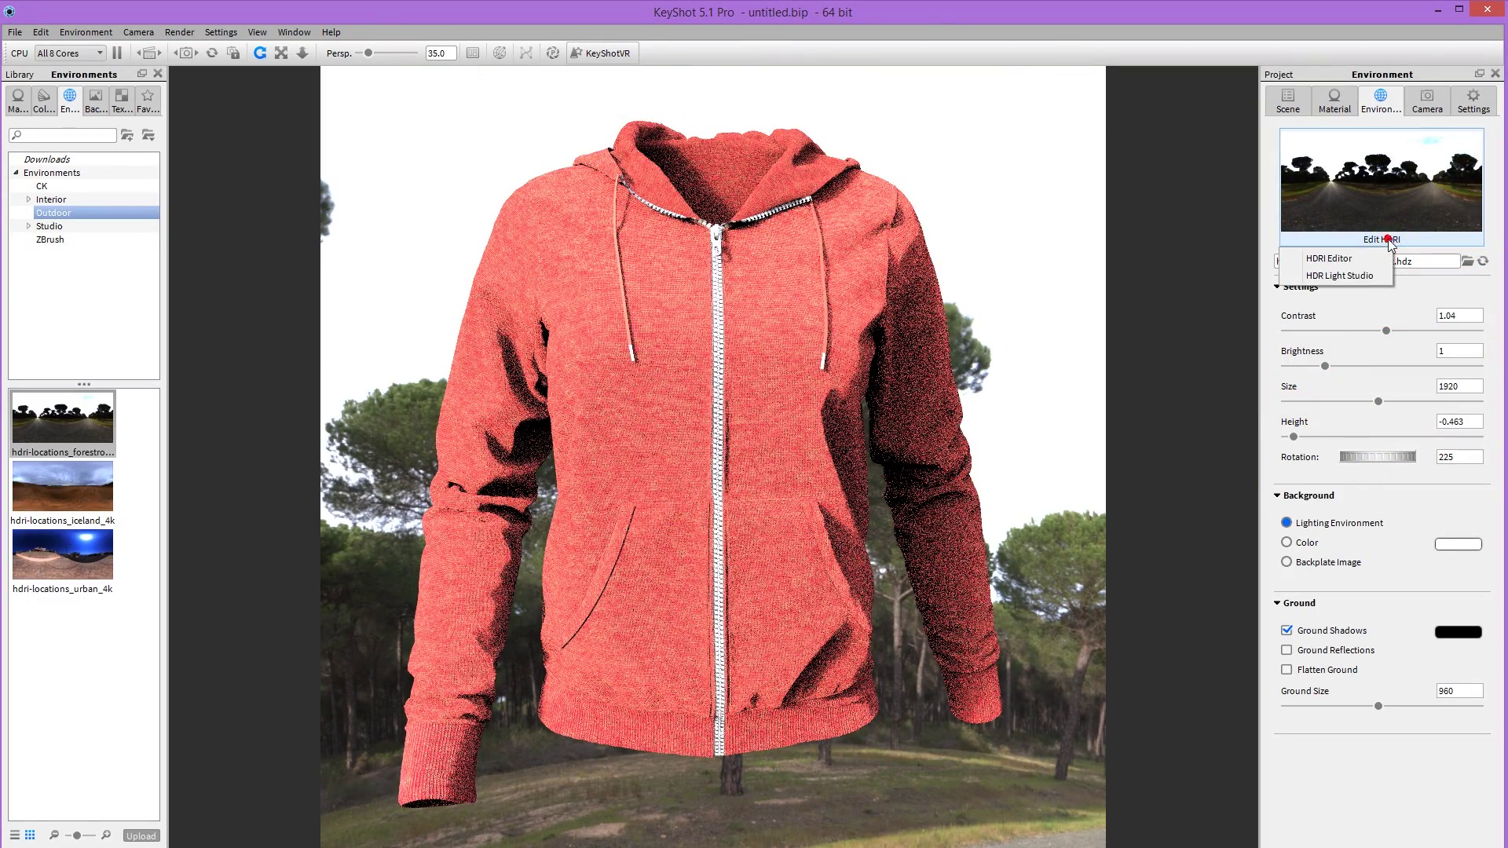
click(1342, 279)
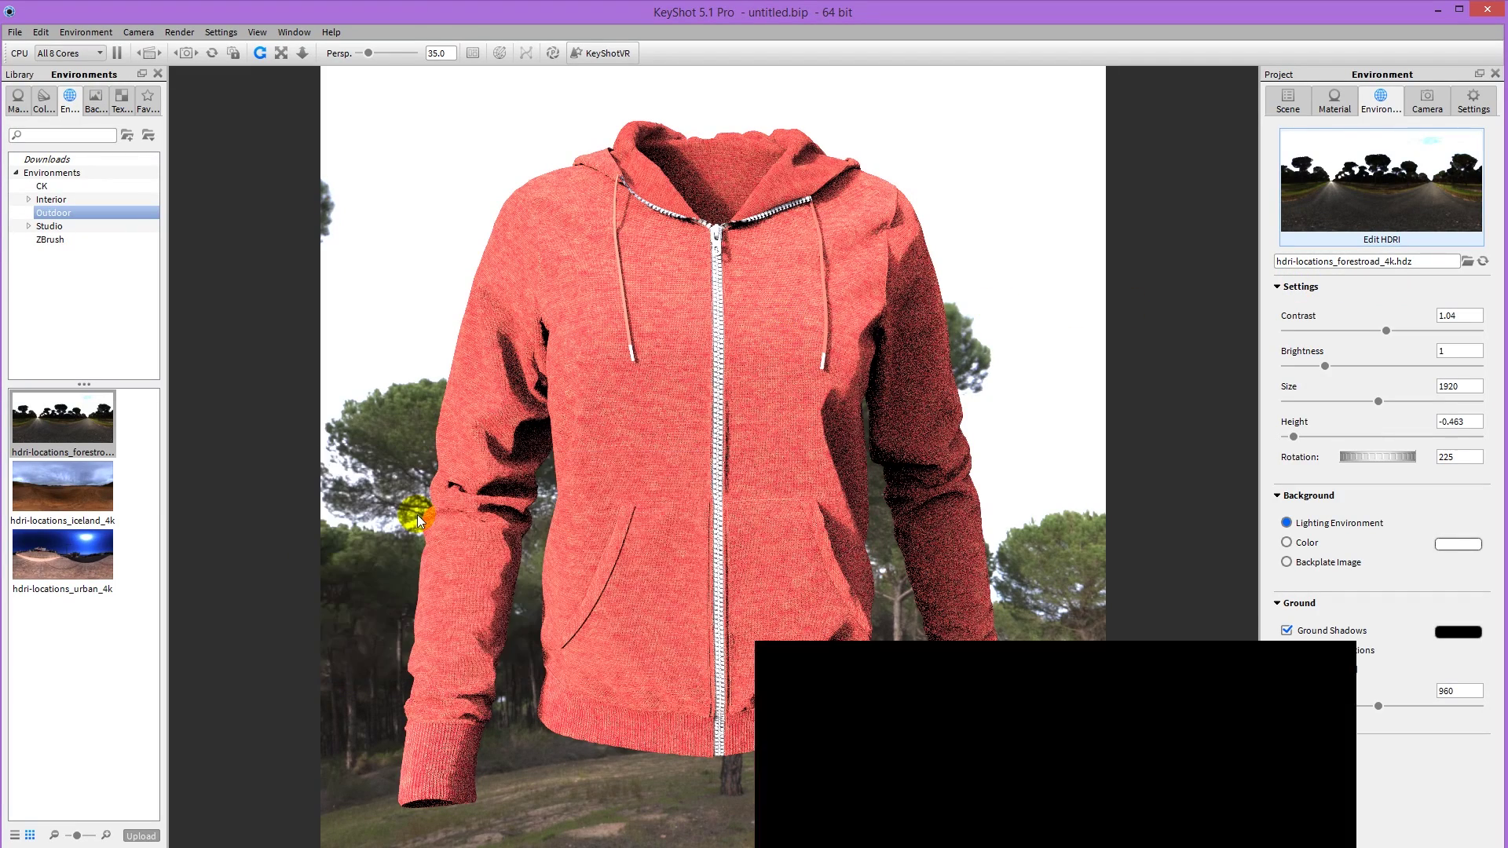
drag(851, 651, 941, 234)
drag(1018, 17, 814, 7)
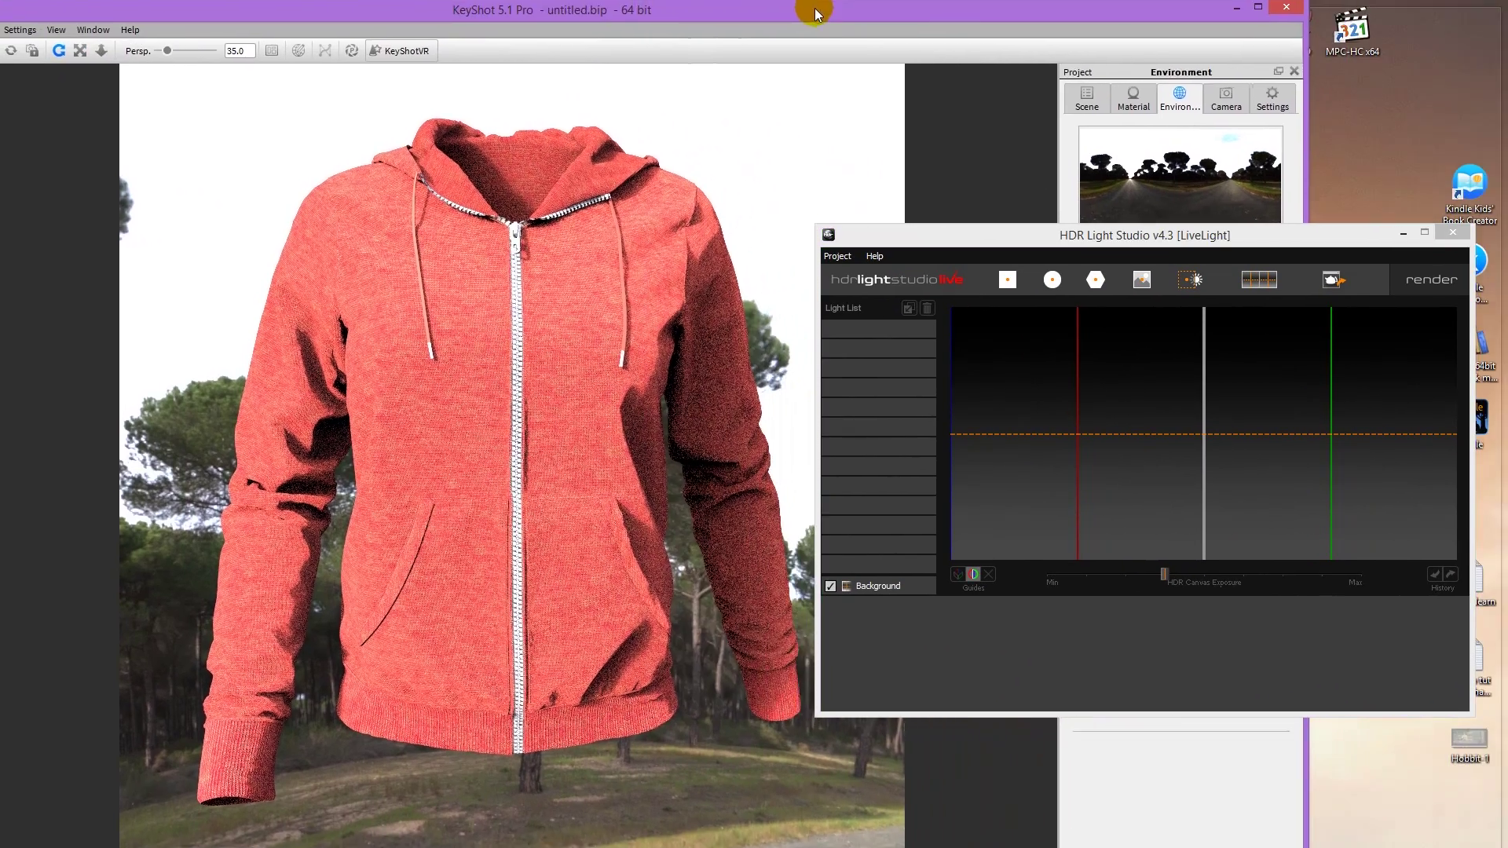
drag(939, 233, 940, 195)
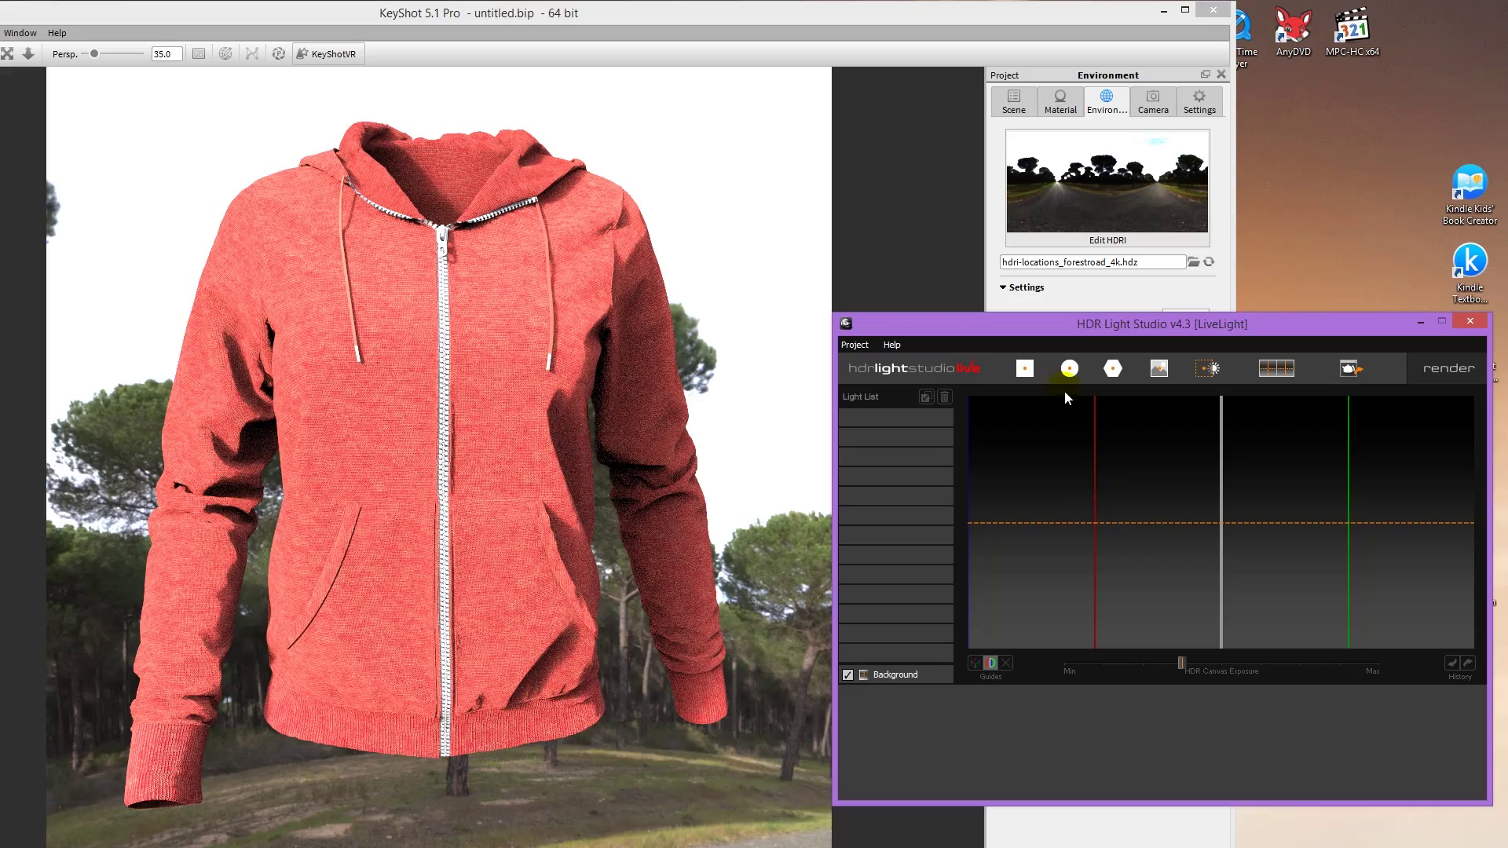
Add a box light left of centre, enlarge it, and place a narrower duplicate on the right.
click(1060, 373)
click(1202, 511)
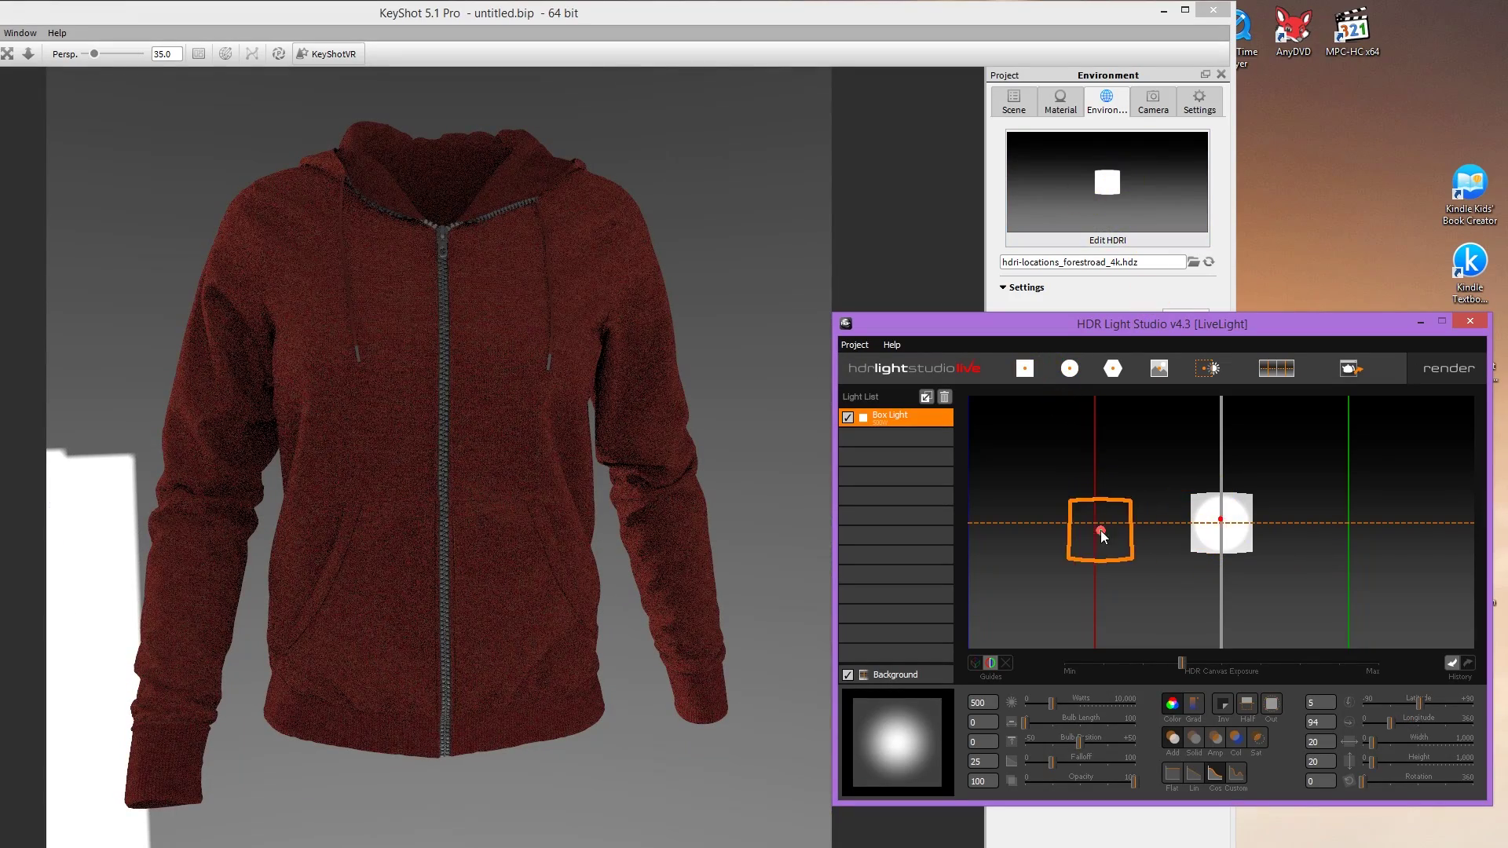
click(1100, 530)
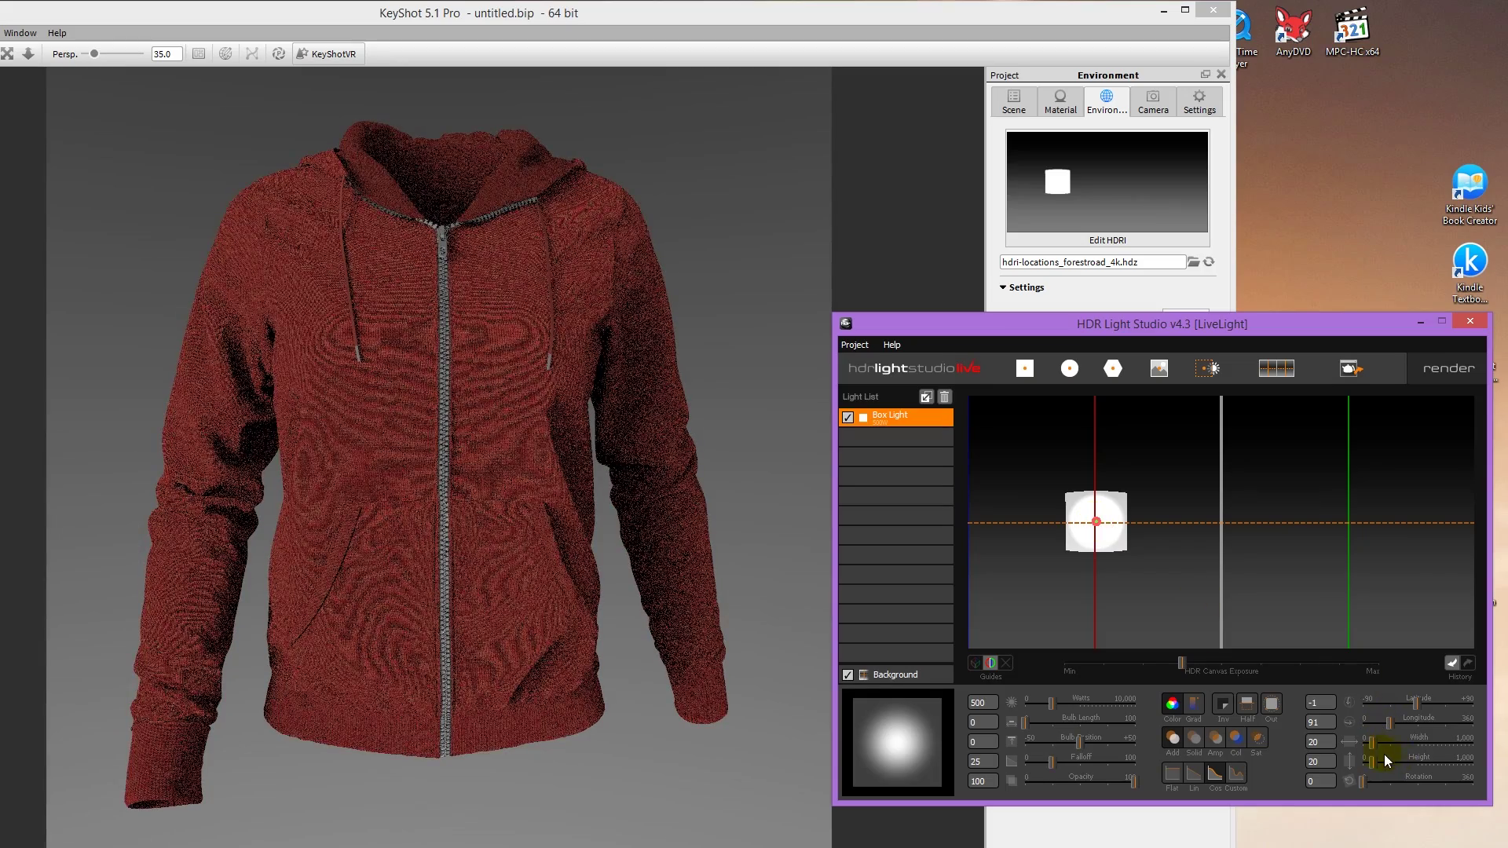
drag(1369, 743, 1403, 762)
drag(1096, 521, 1306, 523)
click(927, 396)
drag(1385, 741, 1379, 740)
drag(1195, 322, 1198, 434)
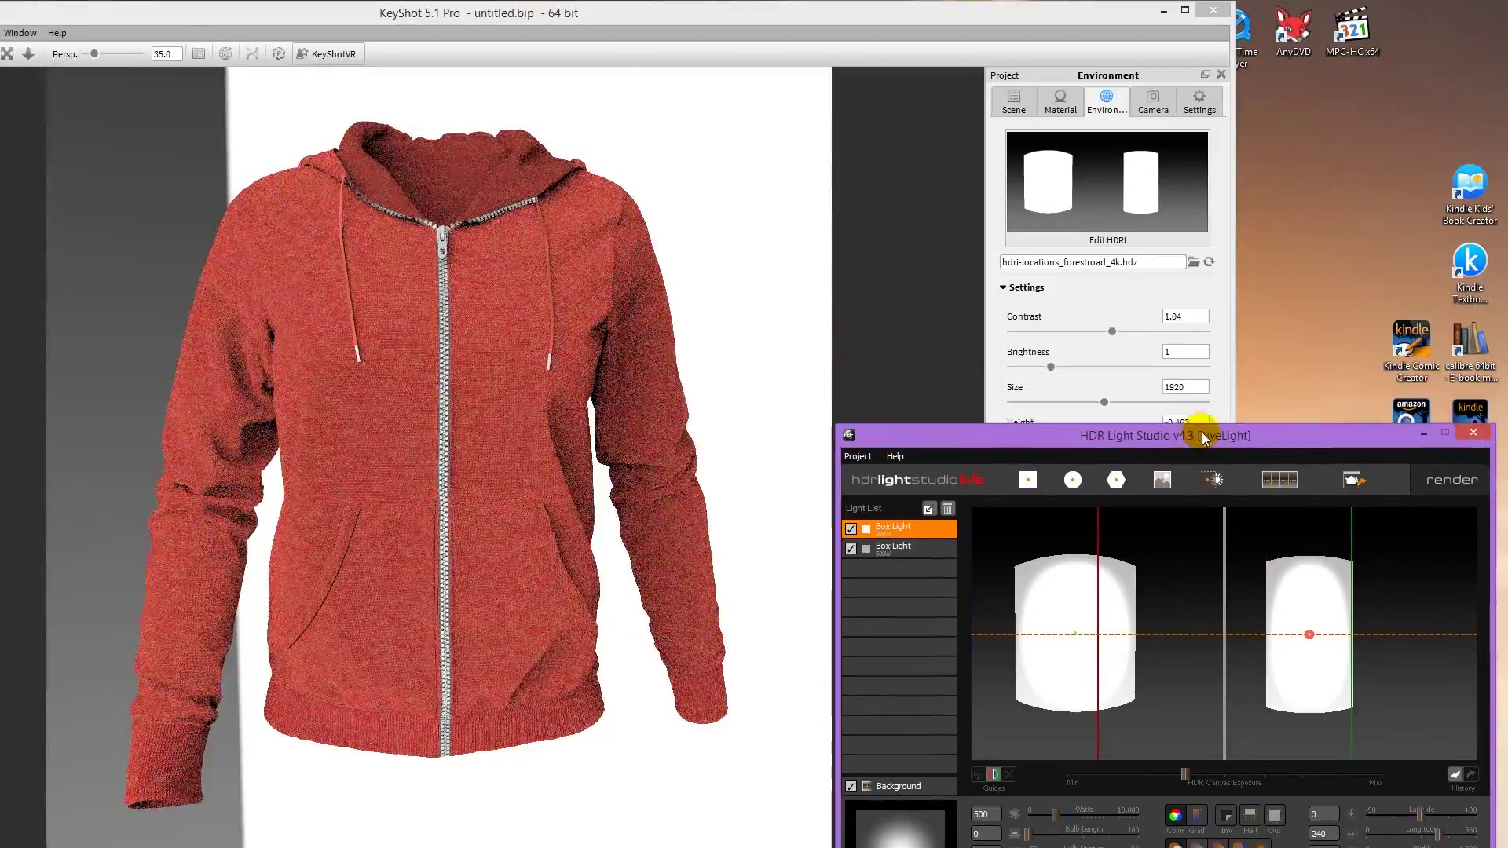
Add a round light between the box lights, dimmed to 271 watts, and shift the left box light.
click(1053, 369)
click(1045, 436)
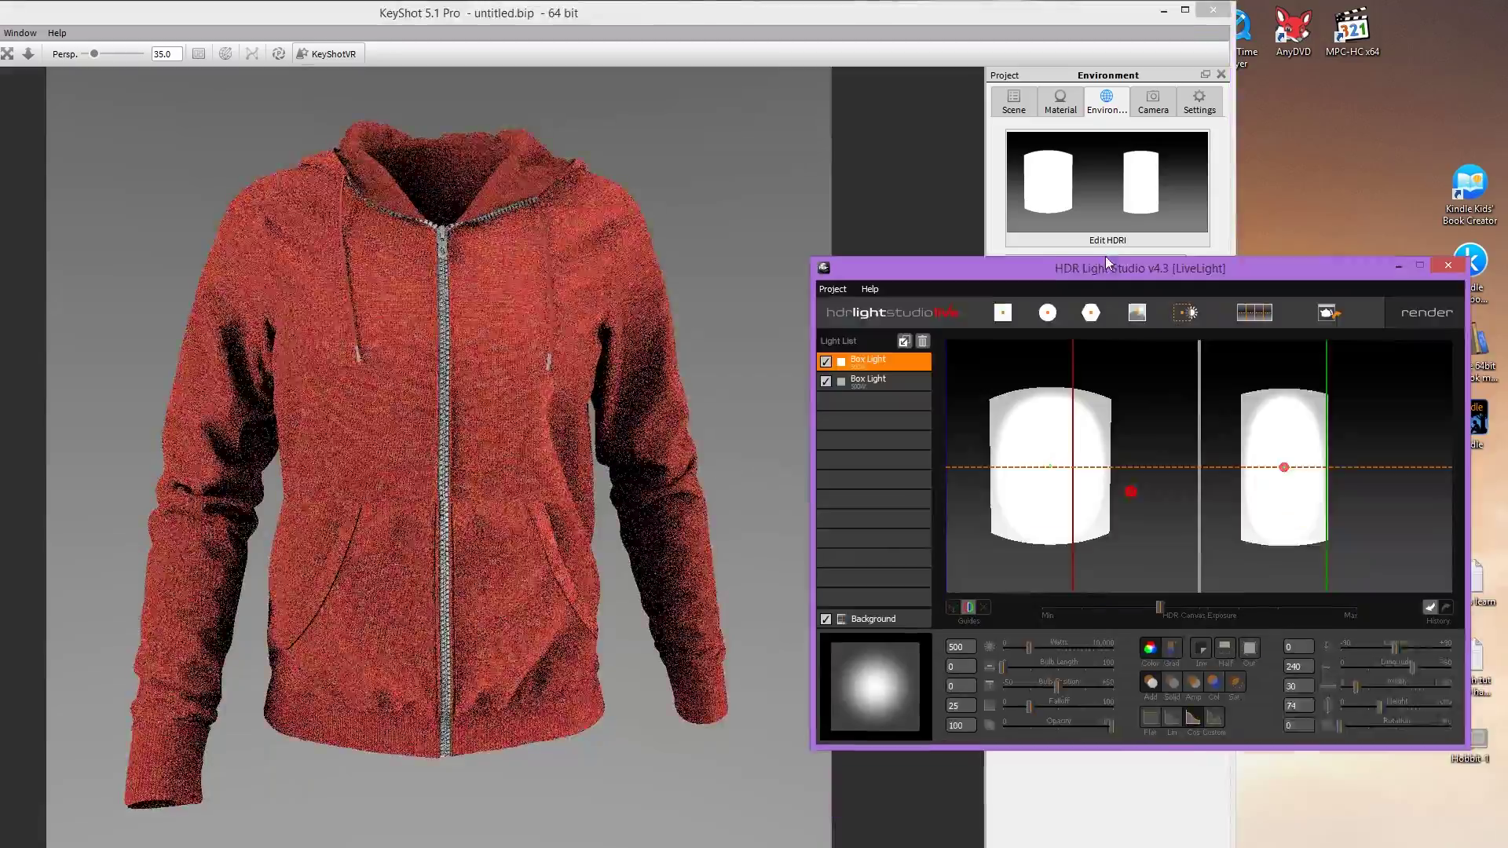
drag(1105, 256, 1092, 226)
click(1034, 283)
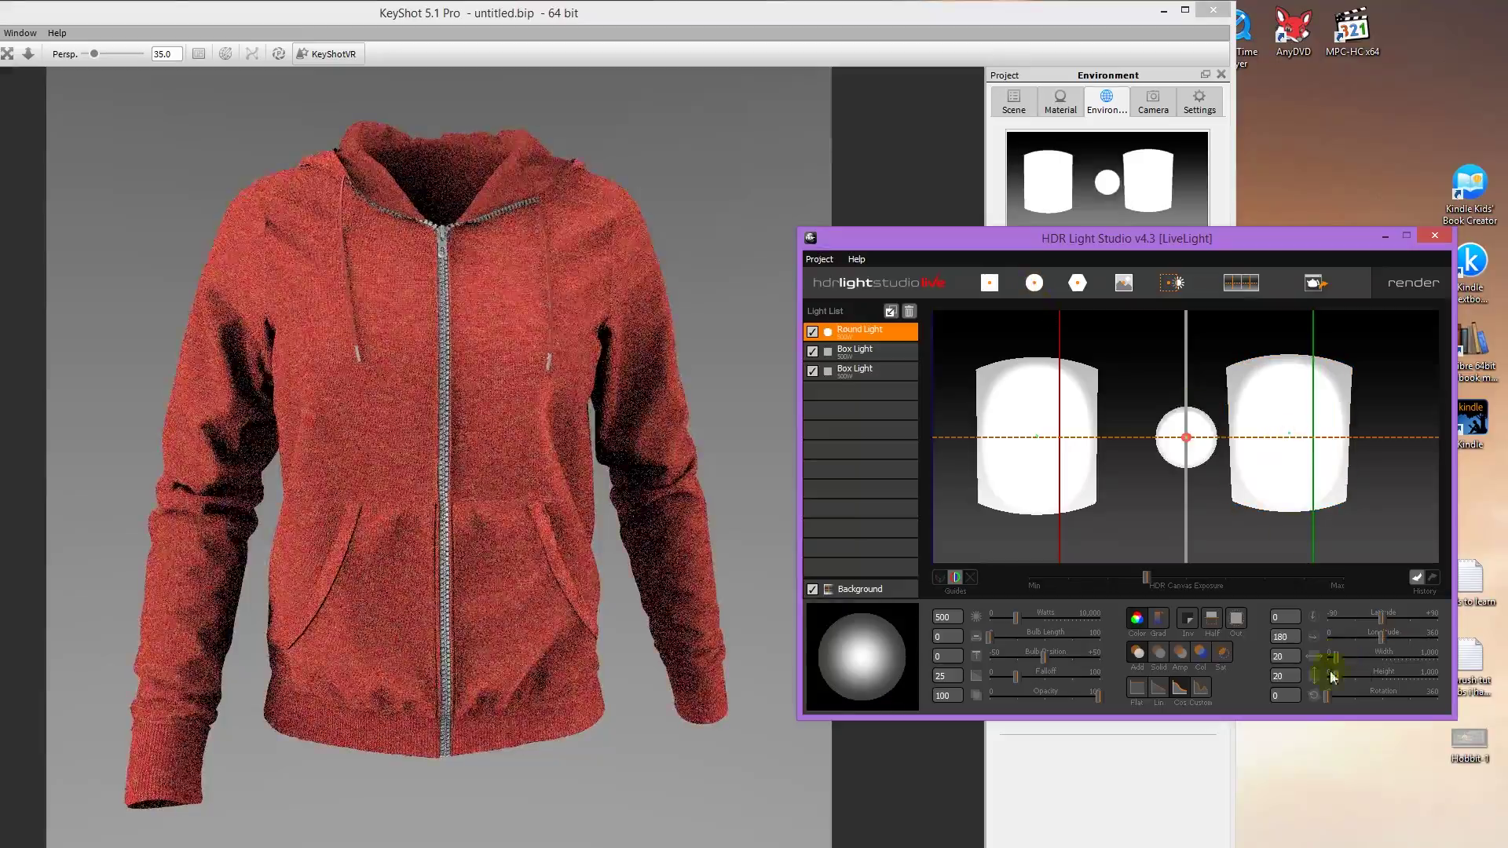
drag(1181, 442, 1169, 438)
drag(1016, 616, 1006, 617)
drag(993, 431, 1044, 431)
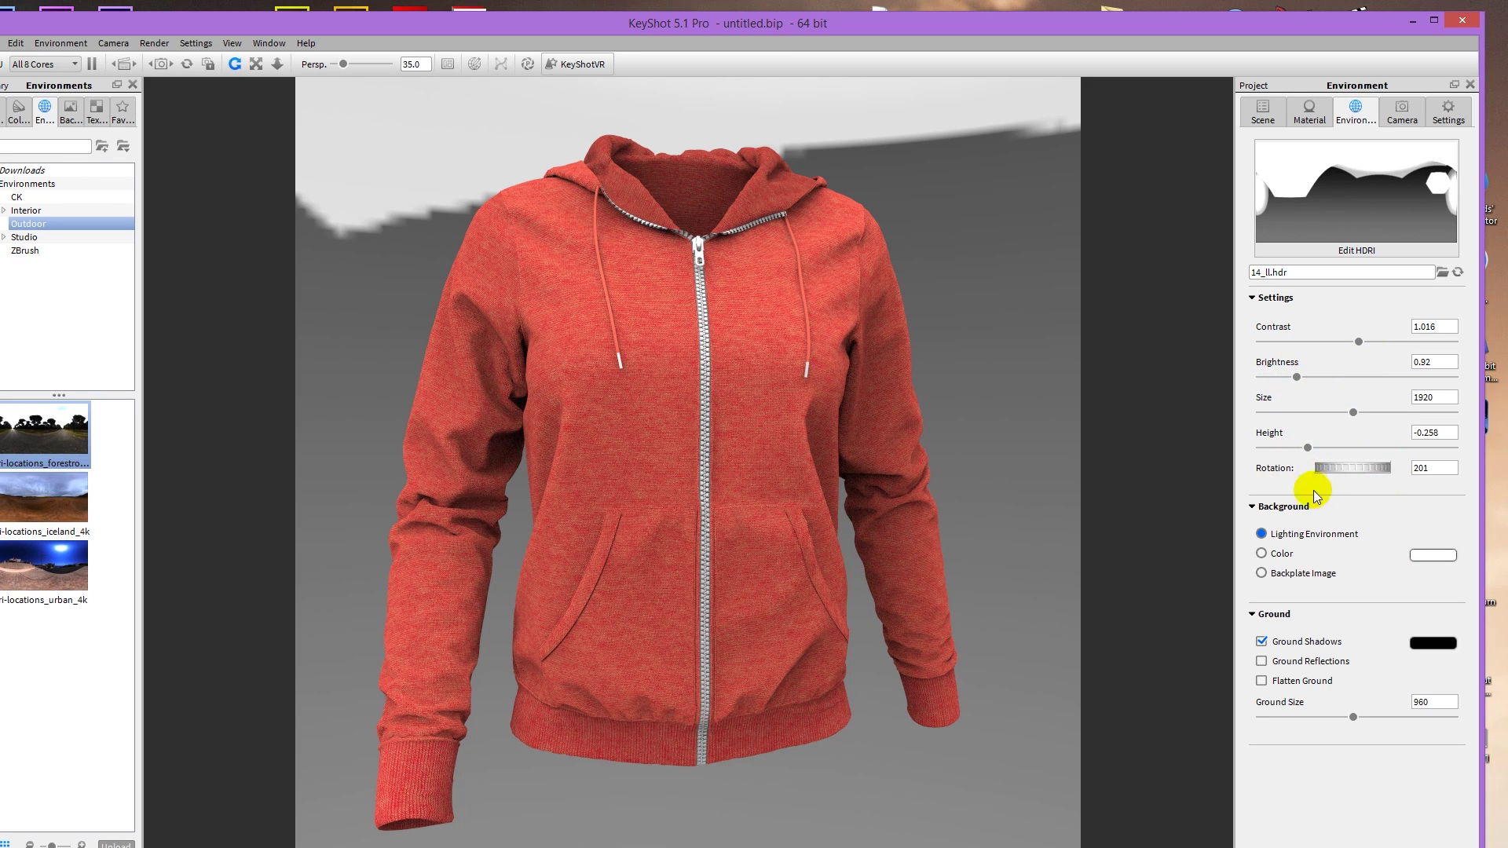
Set the environment background to a plain white colour.
click(1262, 553)
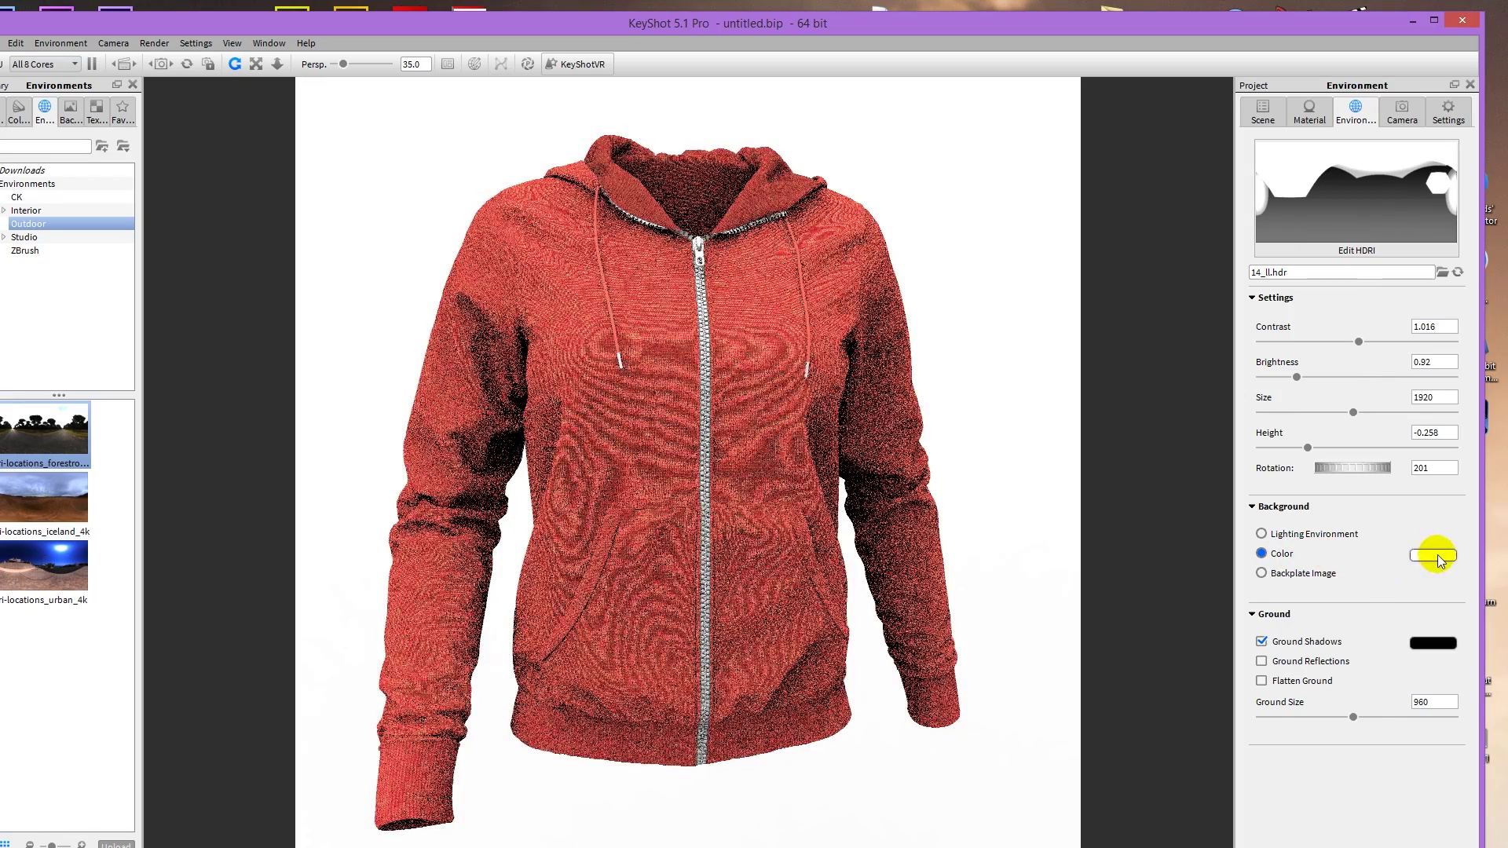
click(1433, 556)
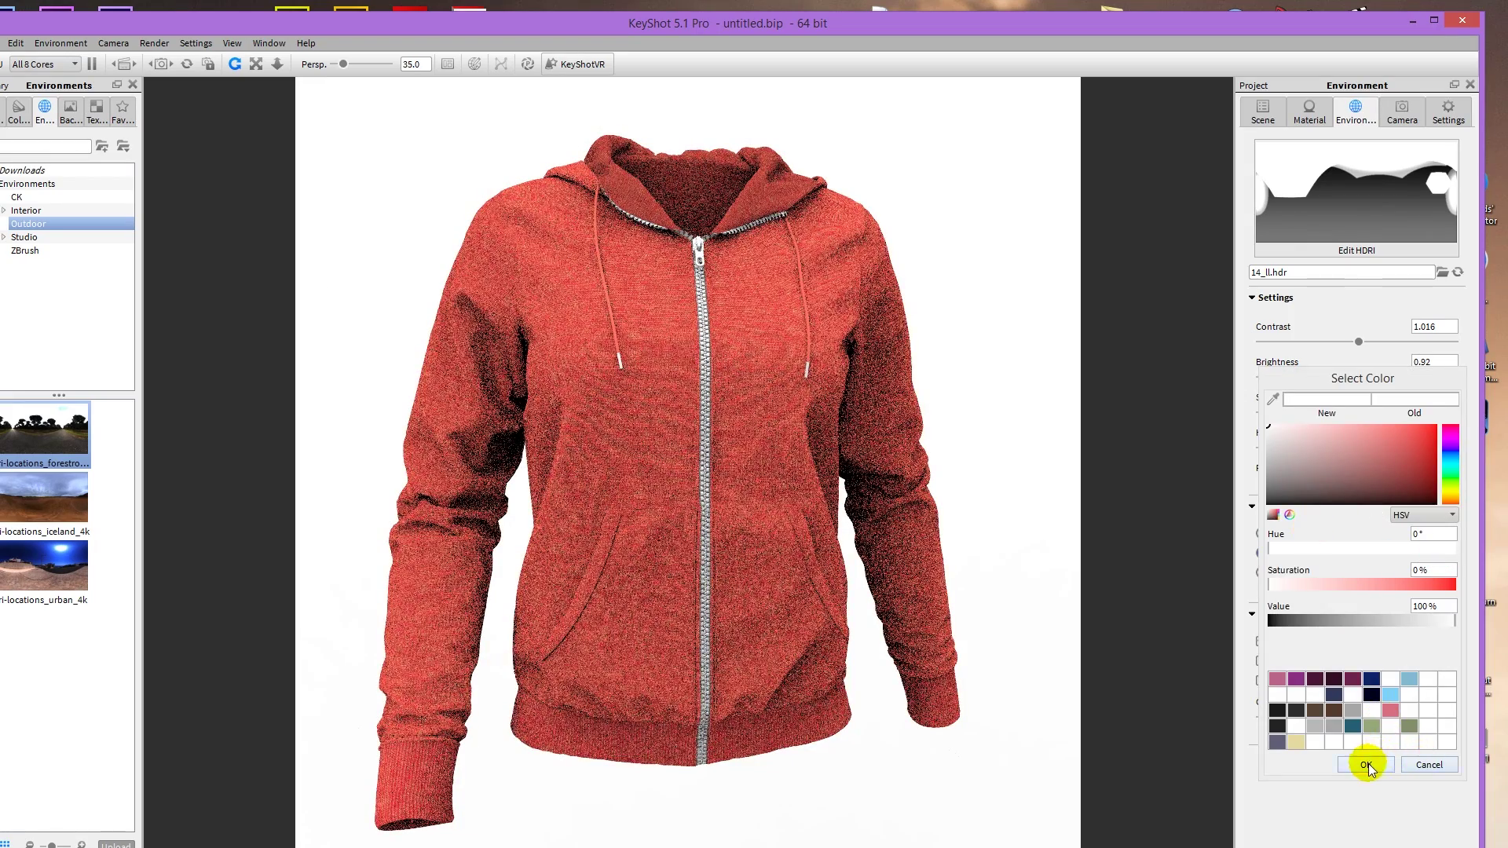
click(1367, 765)
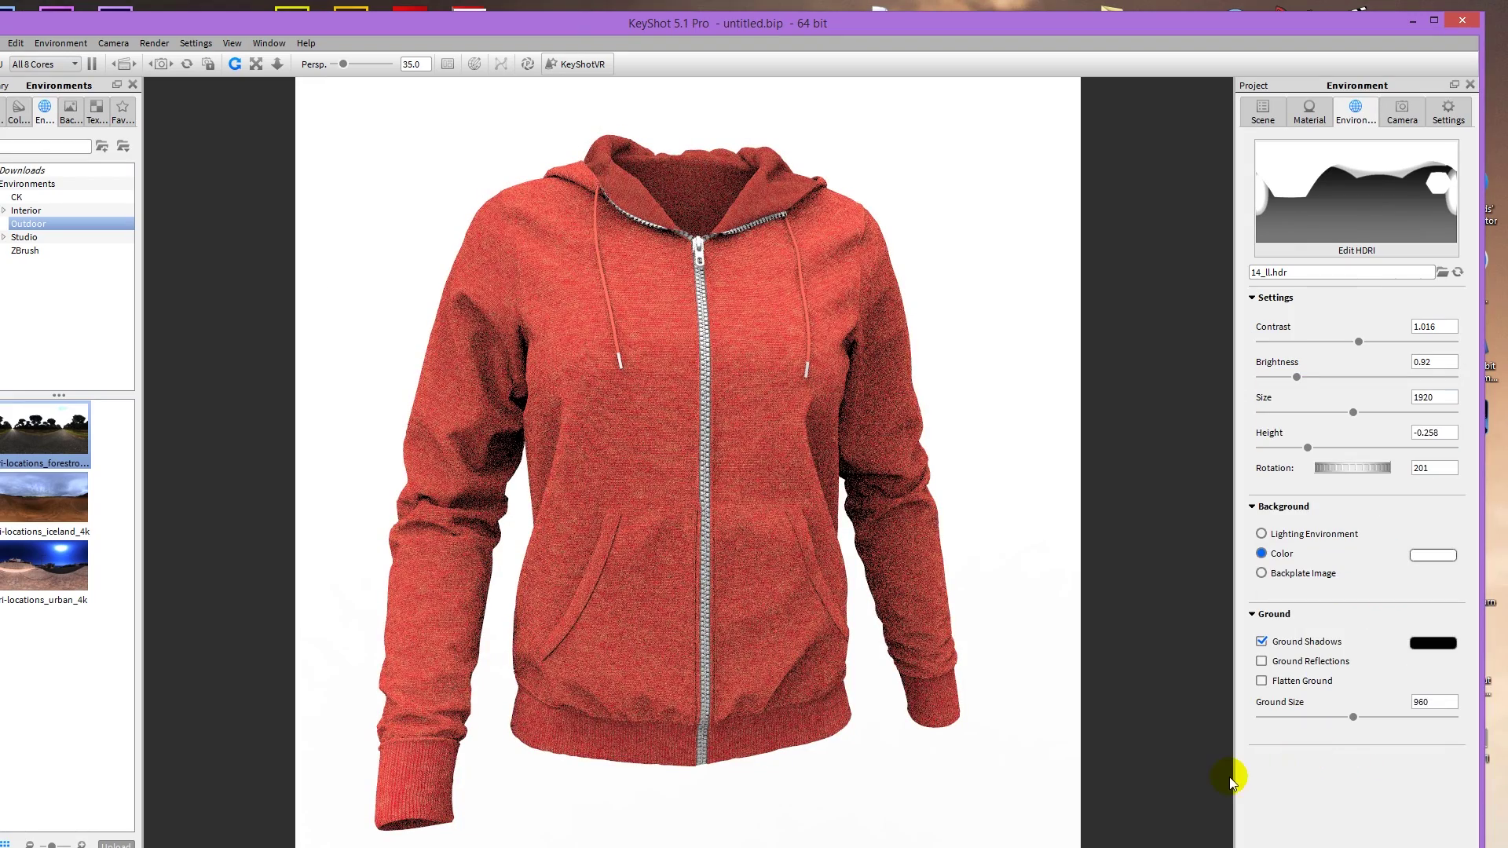
Rename the defaultMat part to 'zipper puller' in the scene tree.
double_click(699, 243)
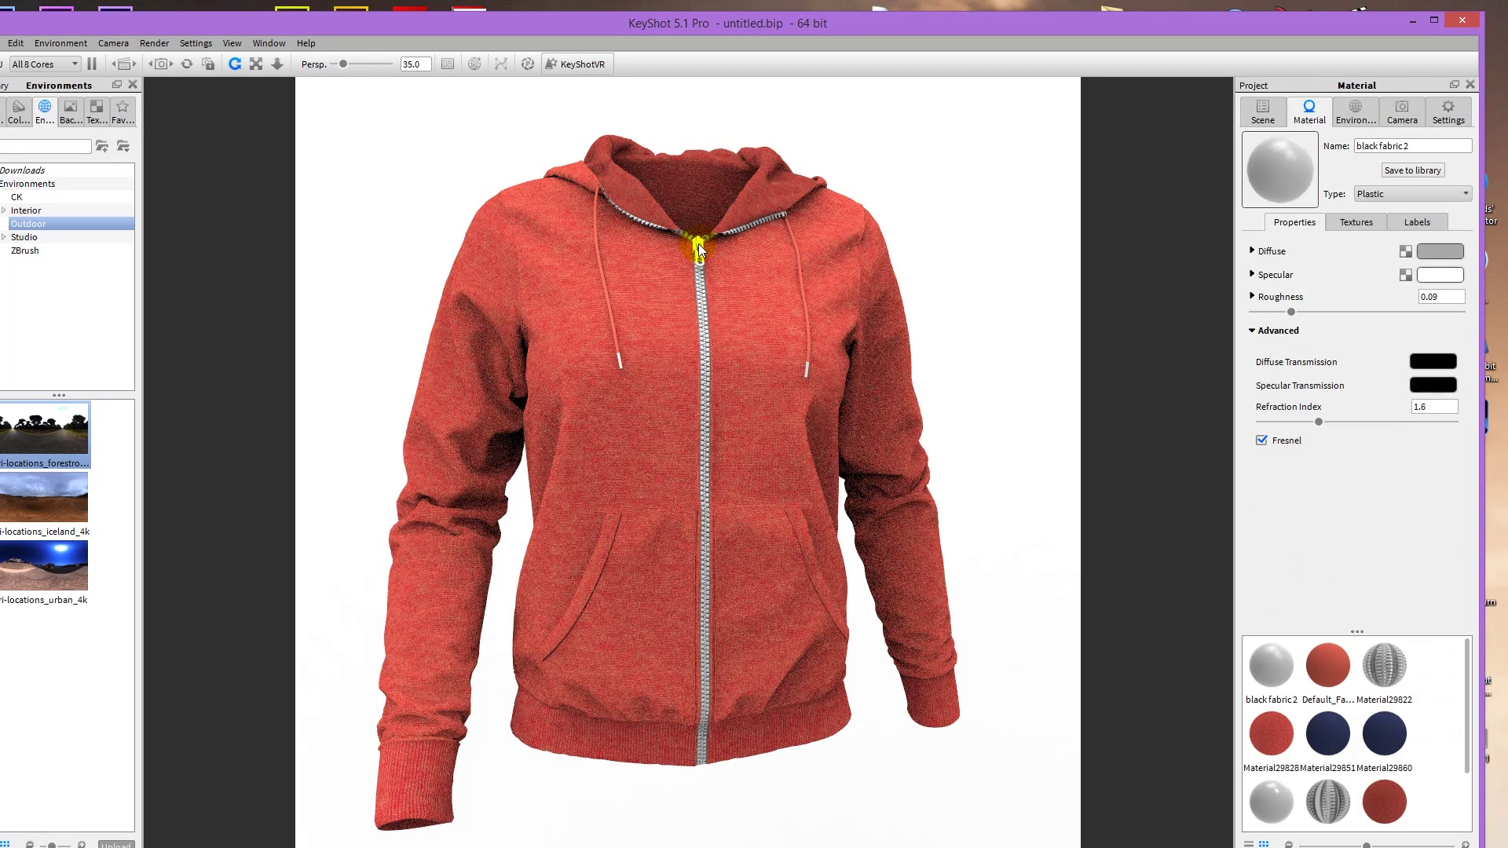
click(1271, 122)
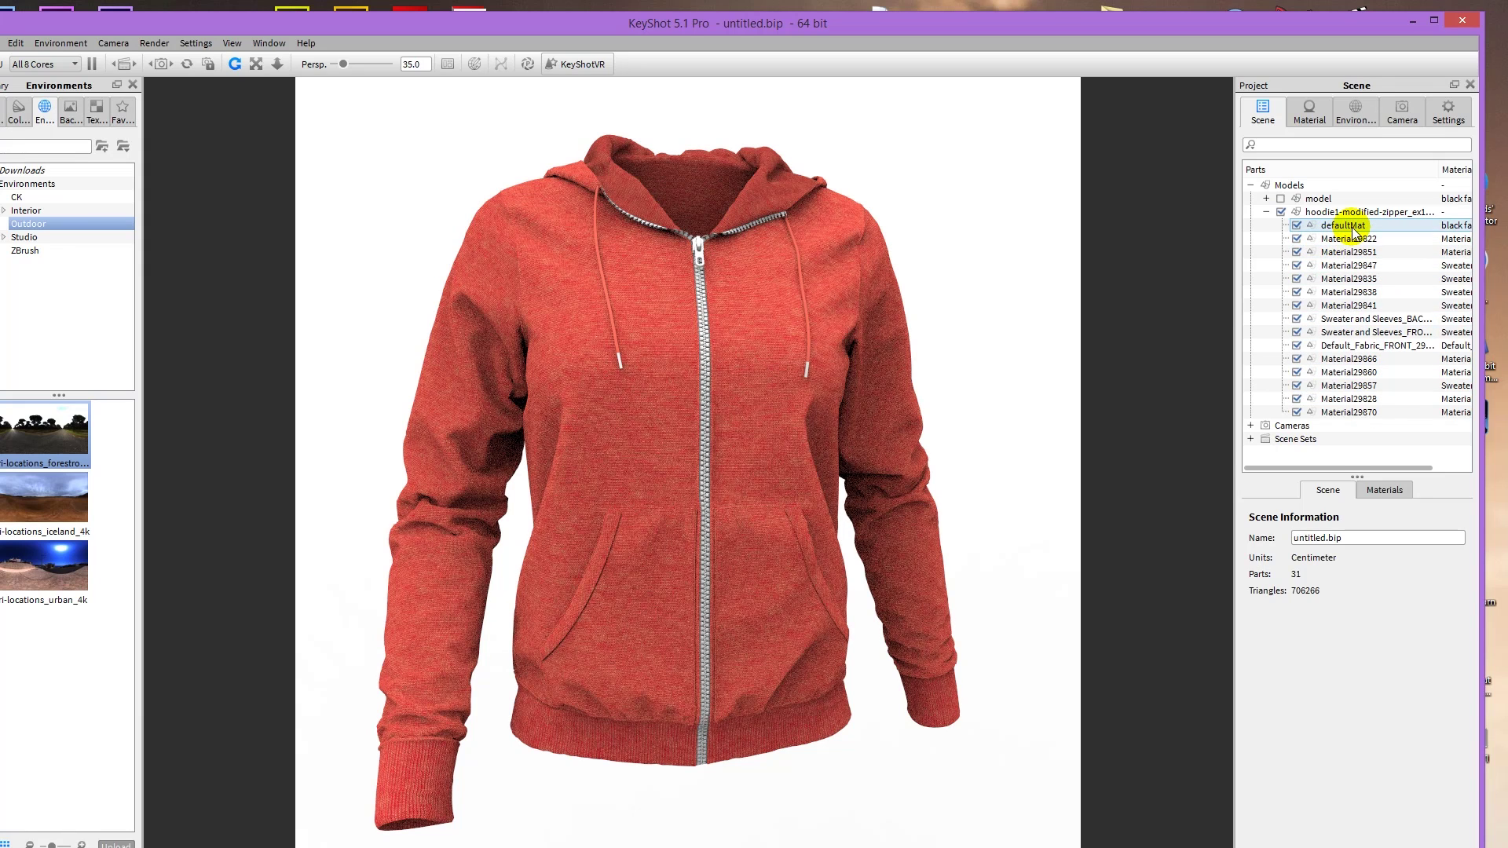
click(1344, 226)
double_click(1375, 546)
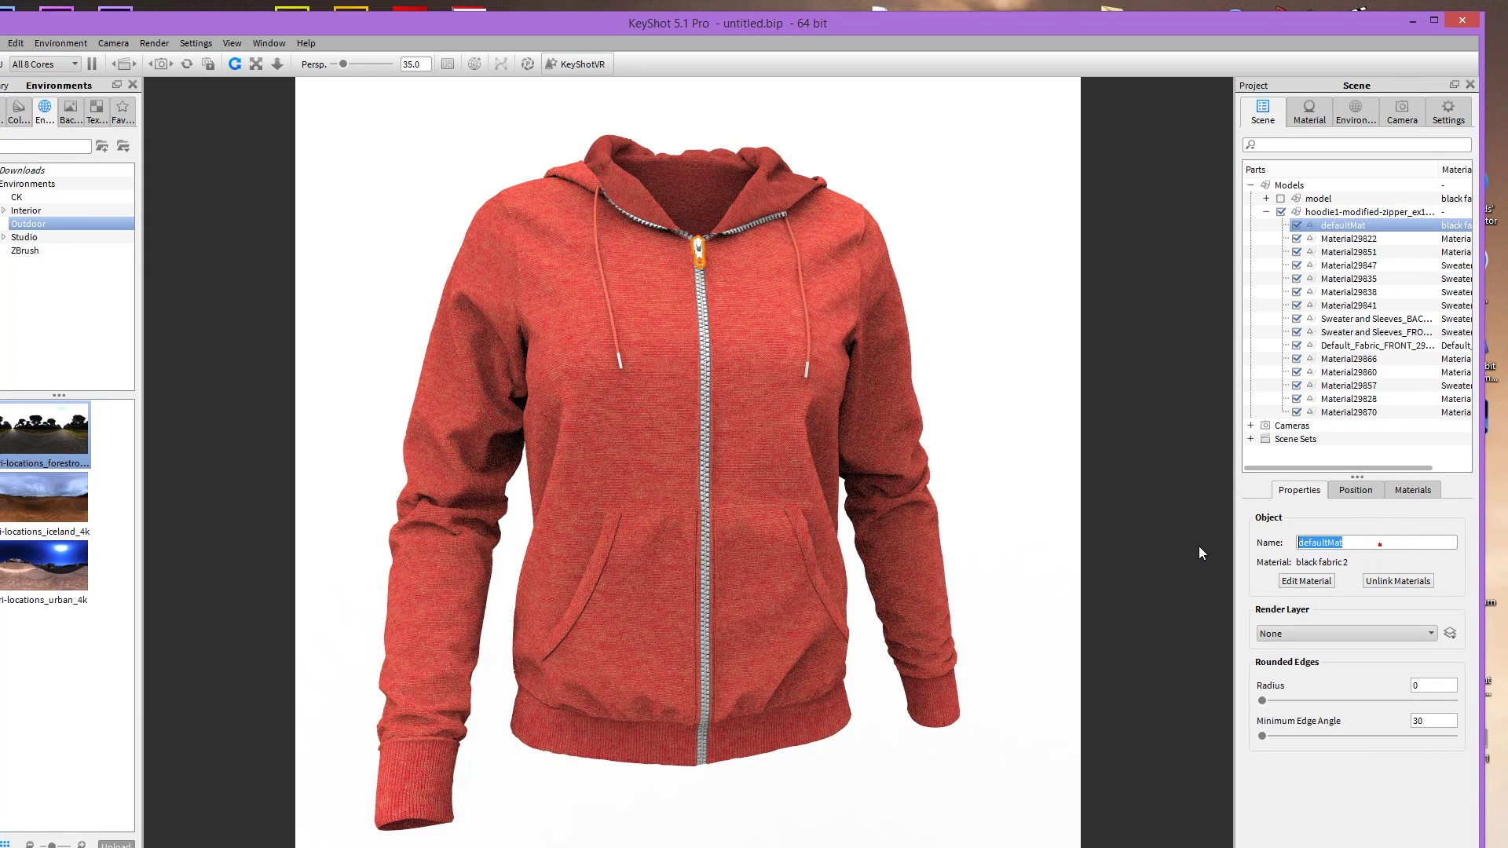
text(zipper puller)
Set the zipper puller's uniform scale to 0.8.
click(1365, 490)
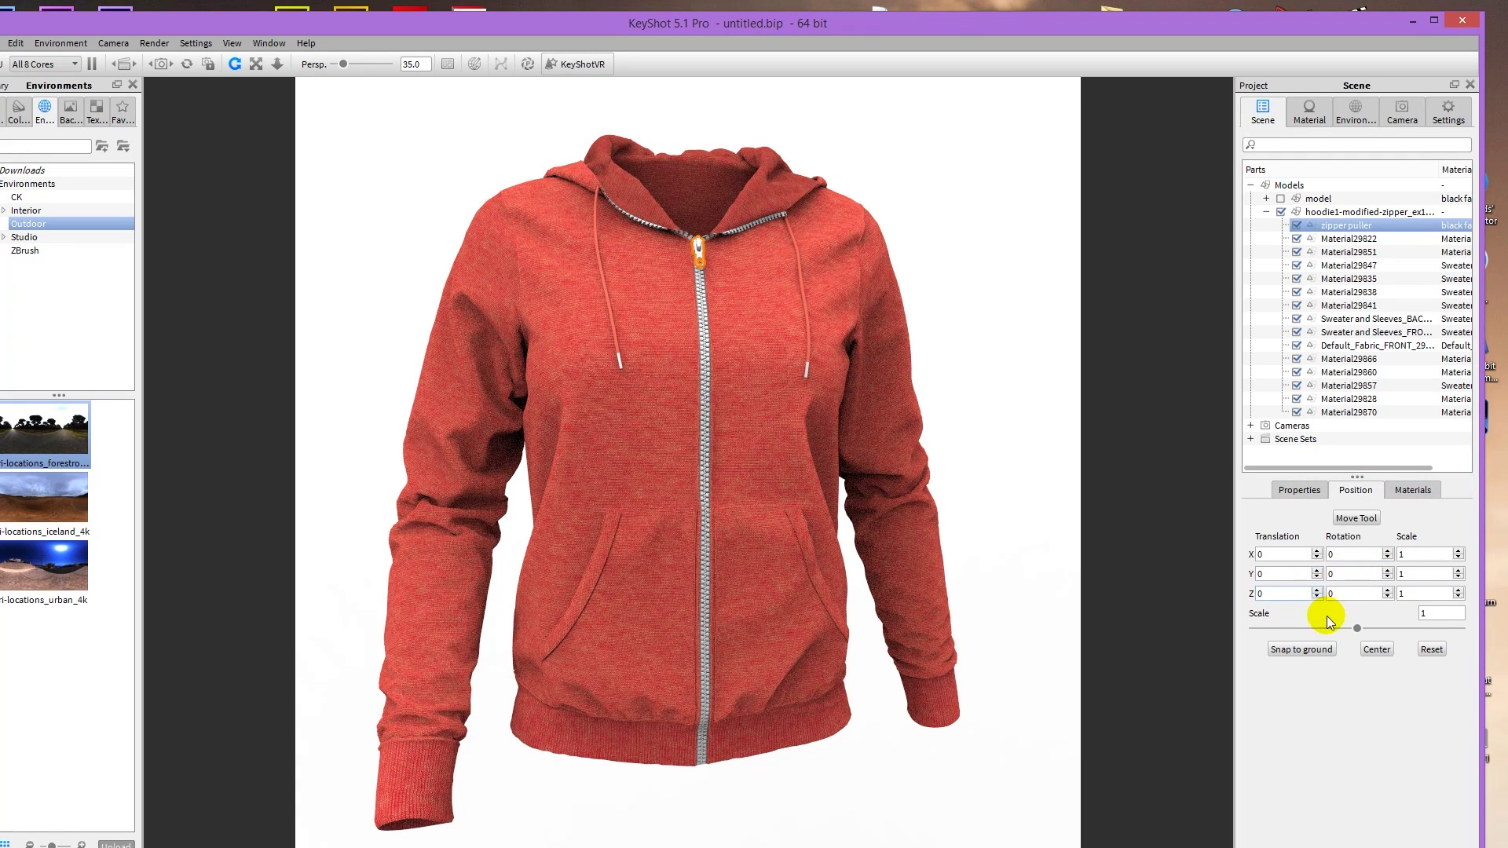
double_click(1418, 615)
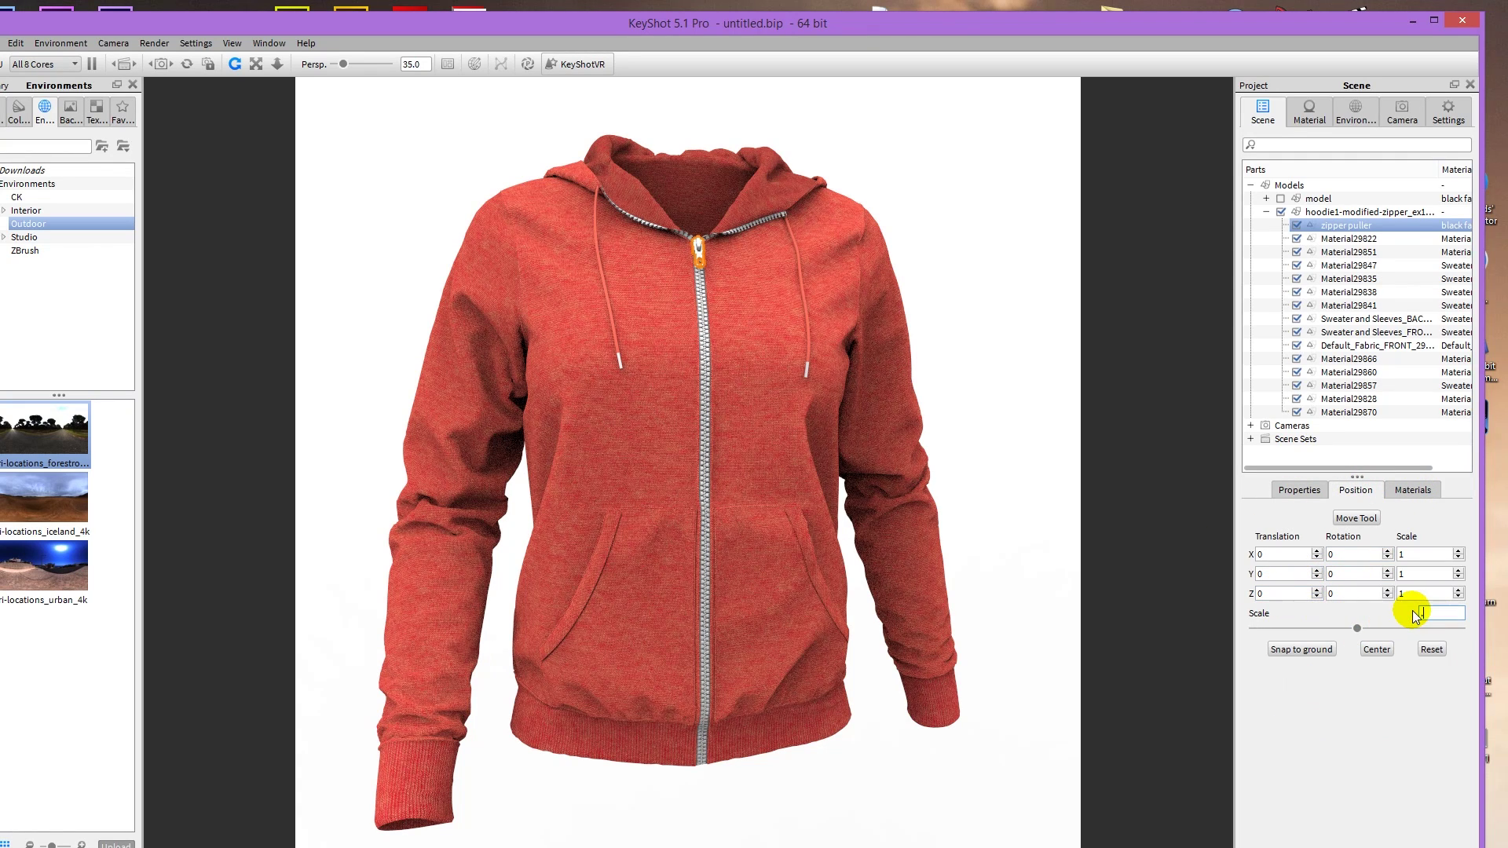
key(Return)
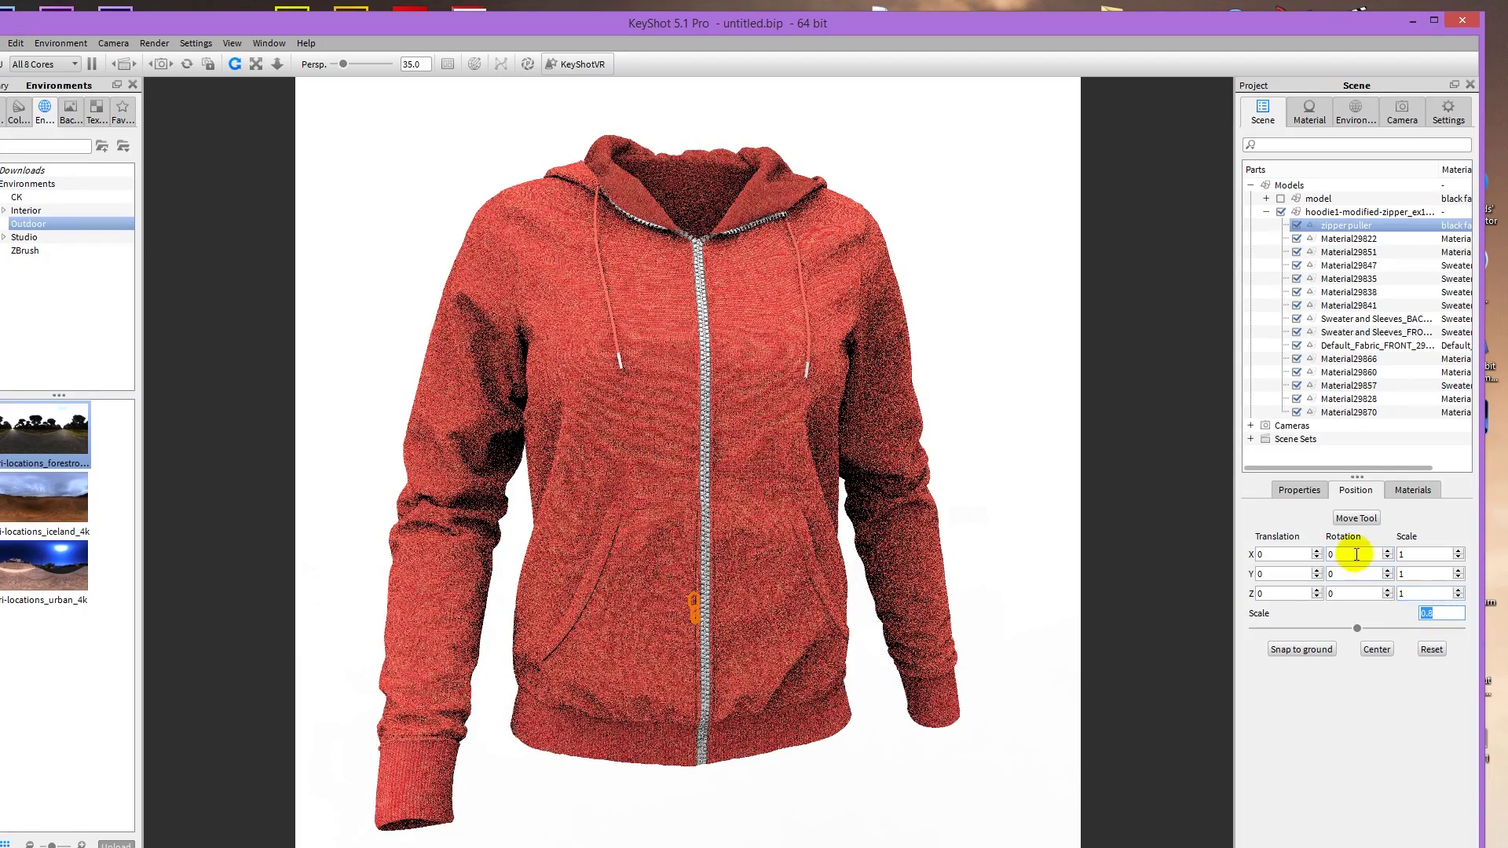
scroll(962, 347, down, 3)
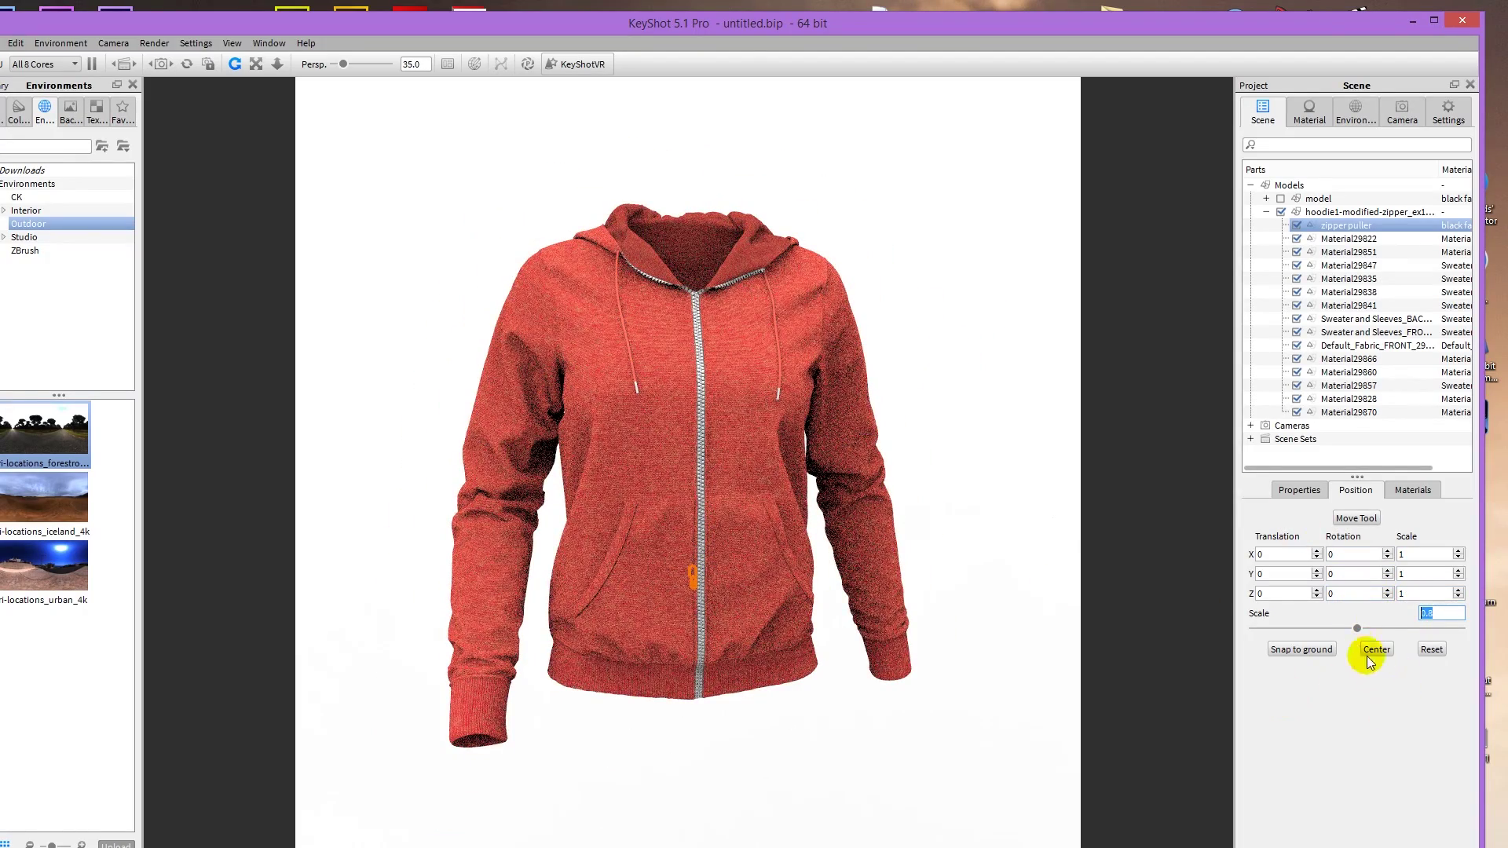
Slide the zipper puller up along the Y axis to the hoodie's neckline.
click(1356, 519)
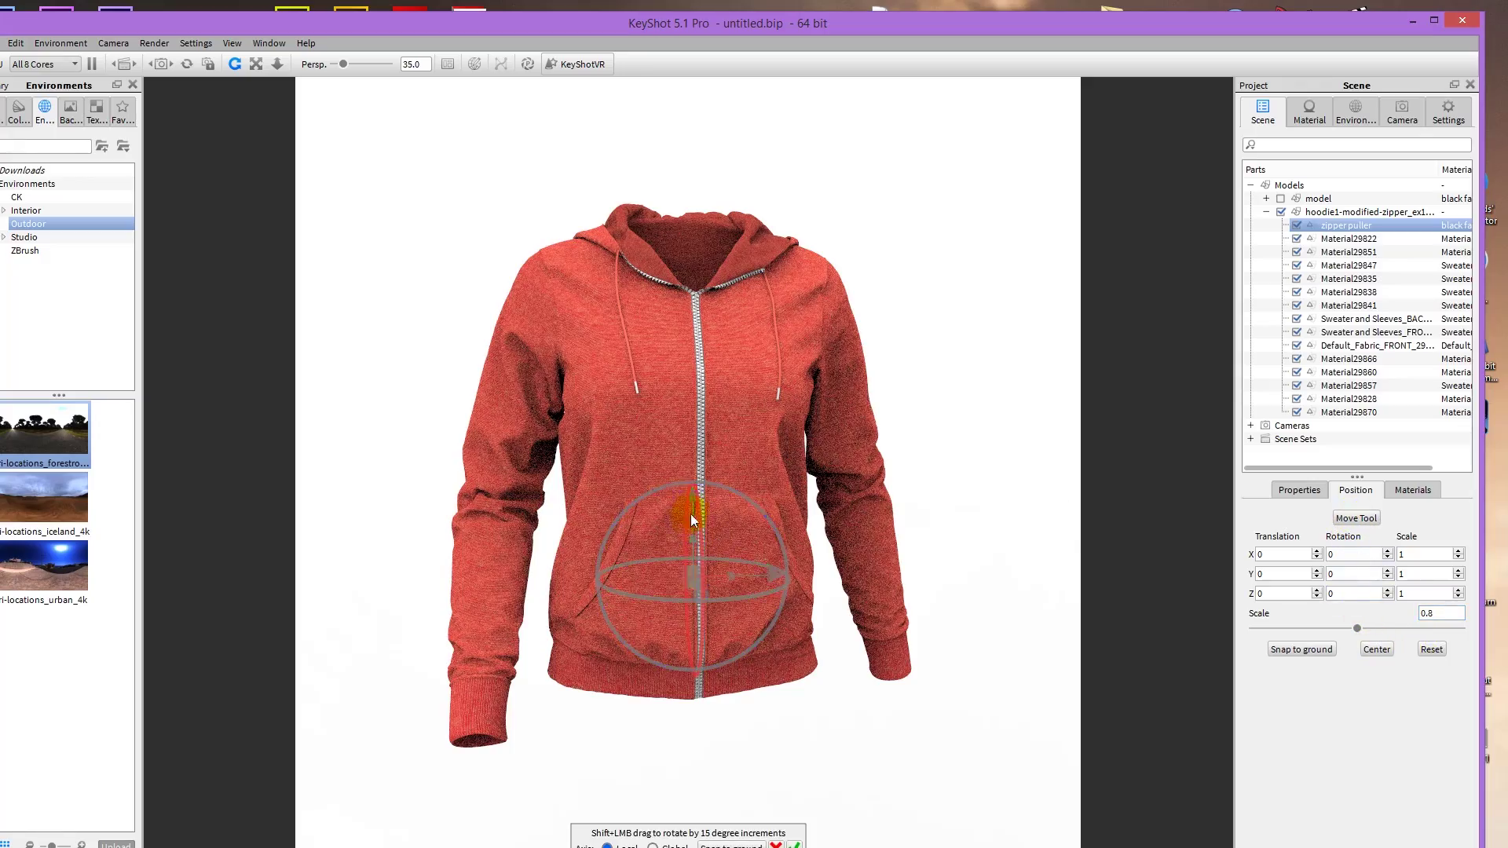
drag(693, 495, 762, 492)
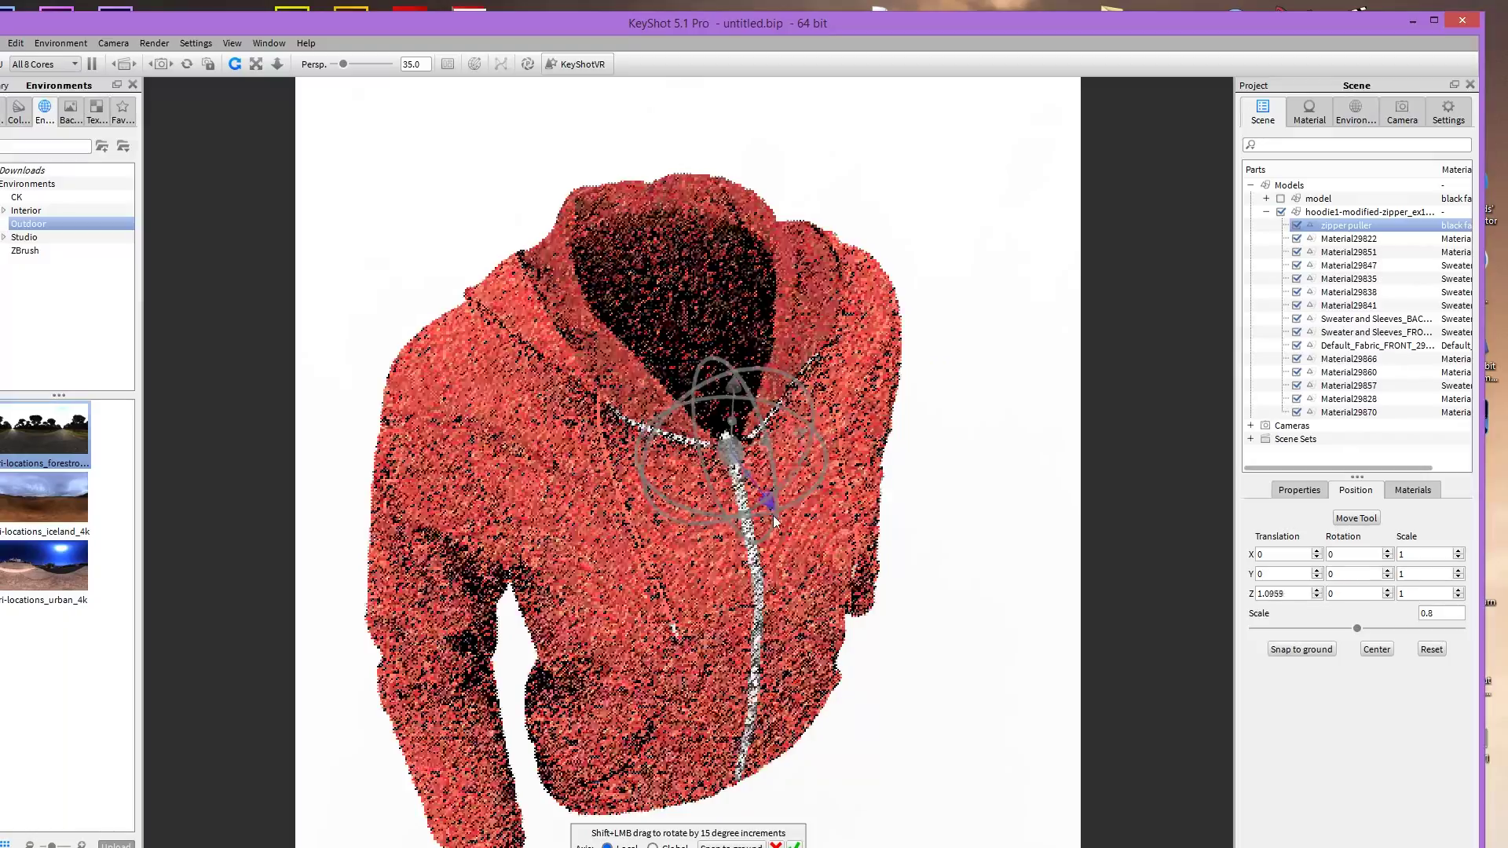
click(960, 545)
scroll(970, 522, up, 5)
middle_drag(798, 354, 731, 432)
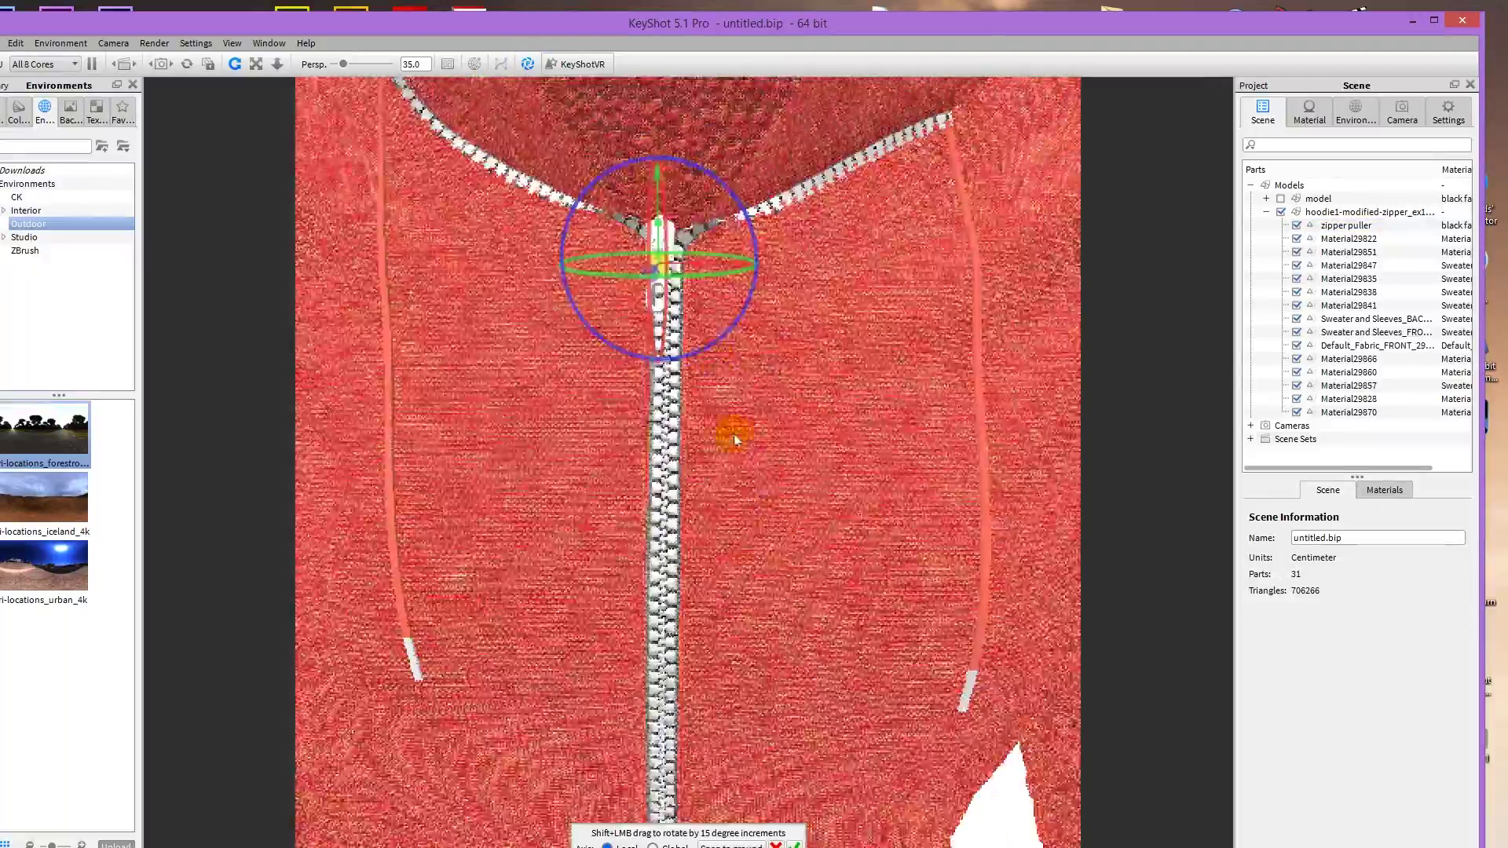
Rotate the zipper puller to lie along the zipper, then confirm its placement.
drag(674, 181, 402, 291)
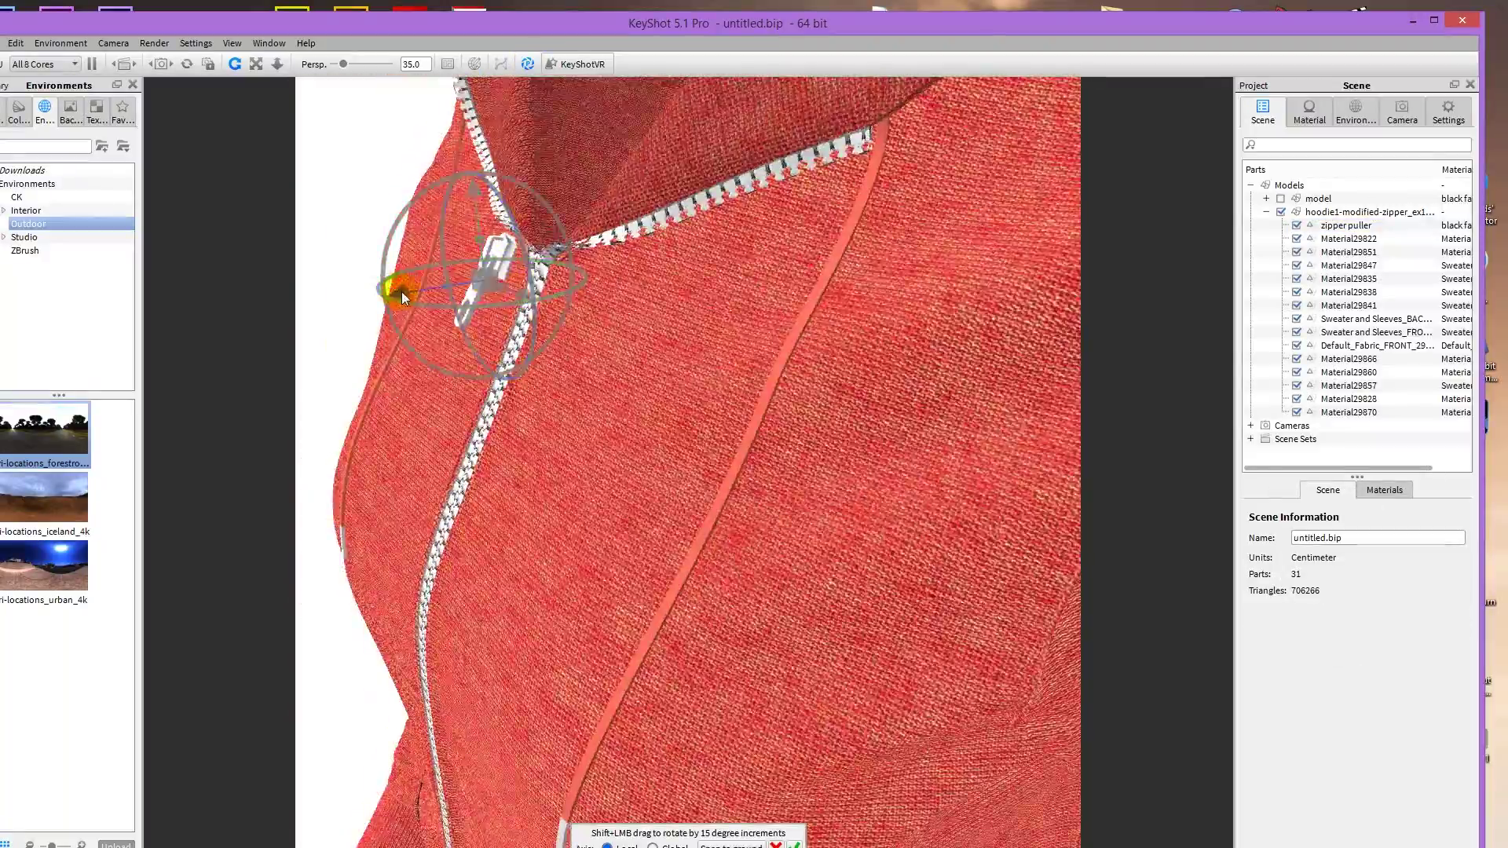
drag(451, 246, 437, 303)
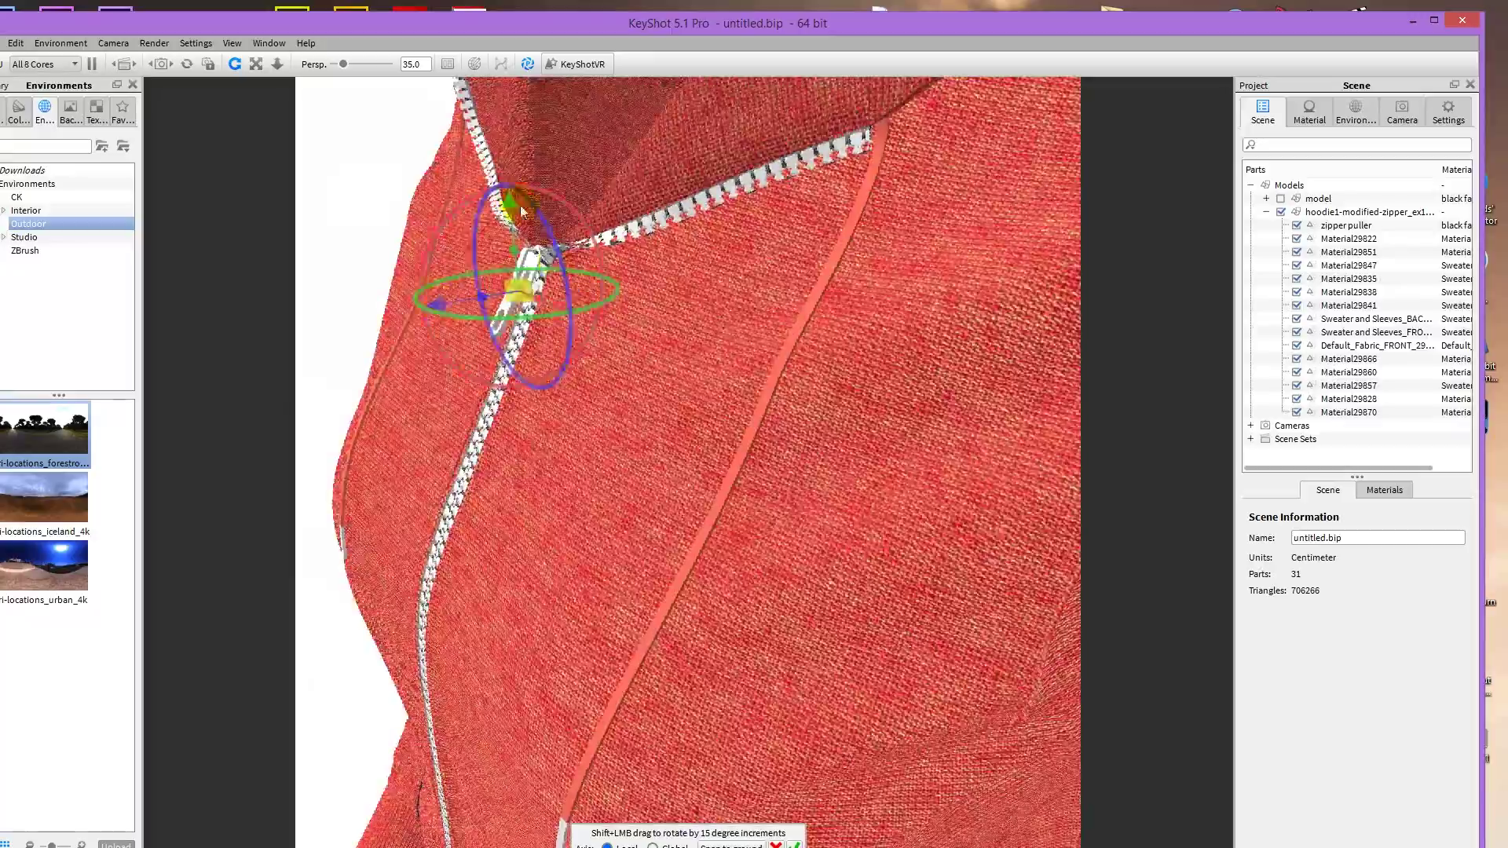
mouse_move(663, 408)
mouse_down()
mouse_move(997, 411)
mouse_move(734, 326)
mouse_move(784, 341)
mouse_move(554, 370)
mouse_up()
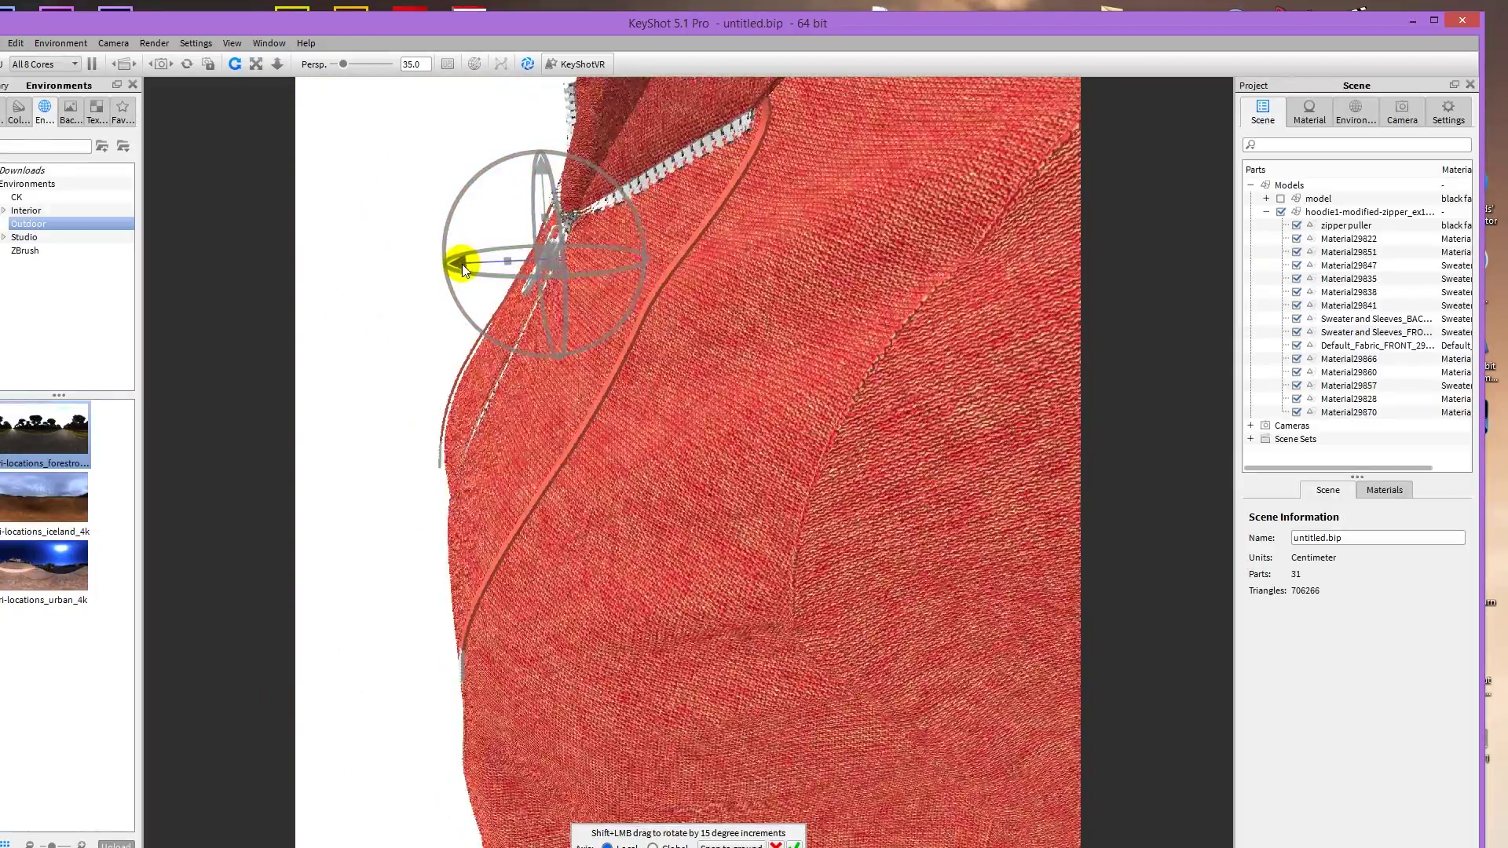
click(376, 341)
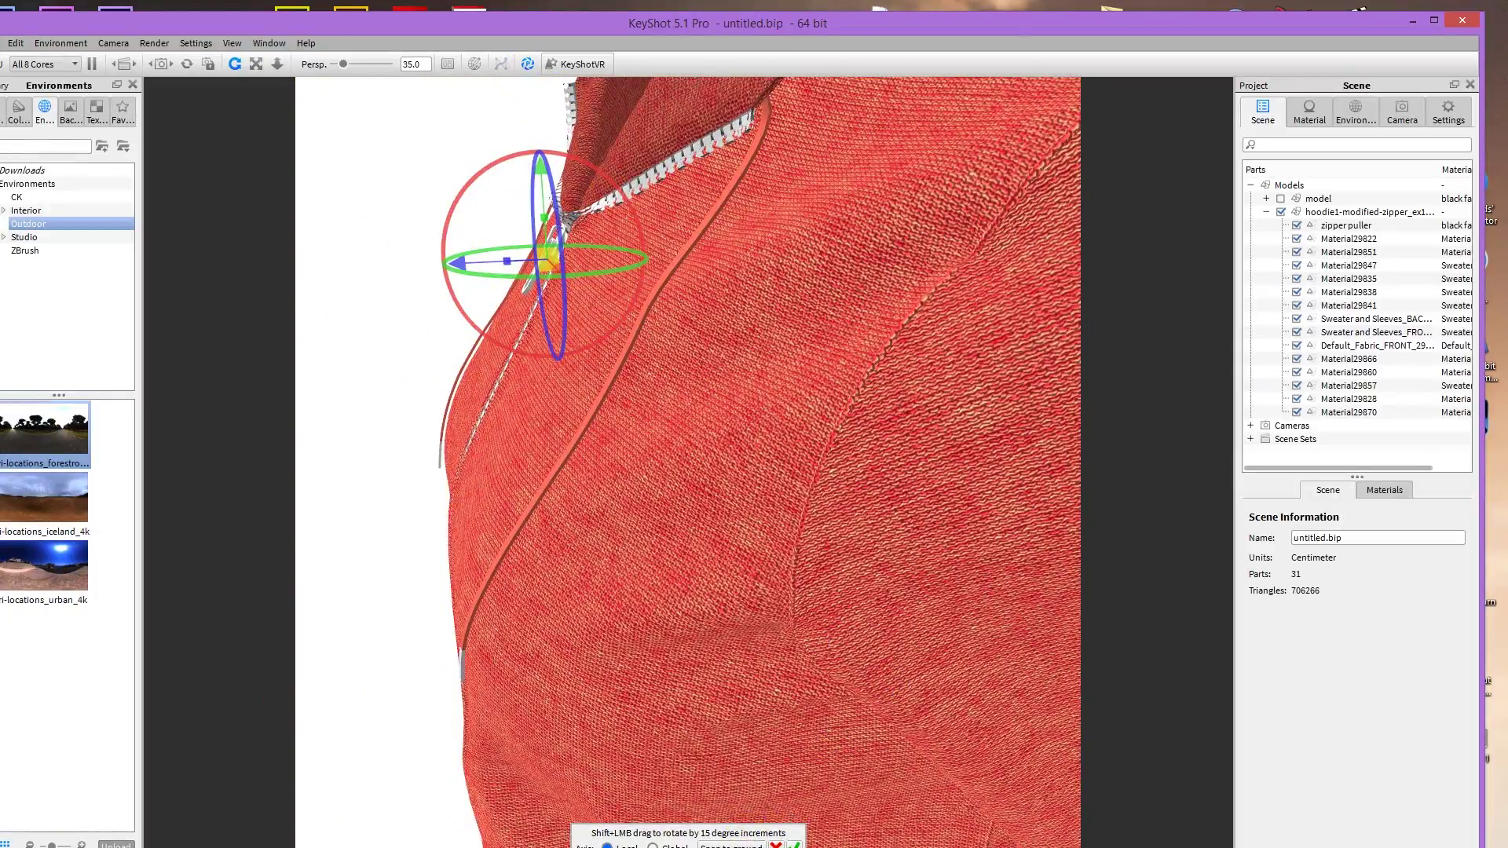
click(791, 846)
drag(597, 549, 441, 336)
click(615, 257)
scroll(686, 339, down, 5)
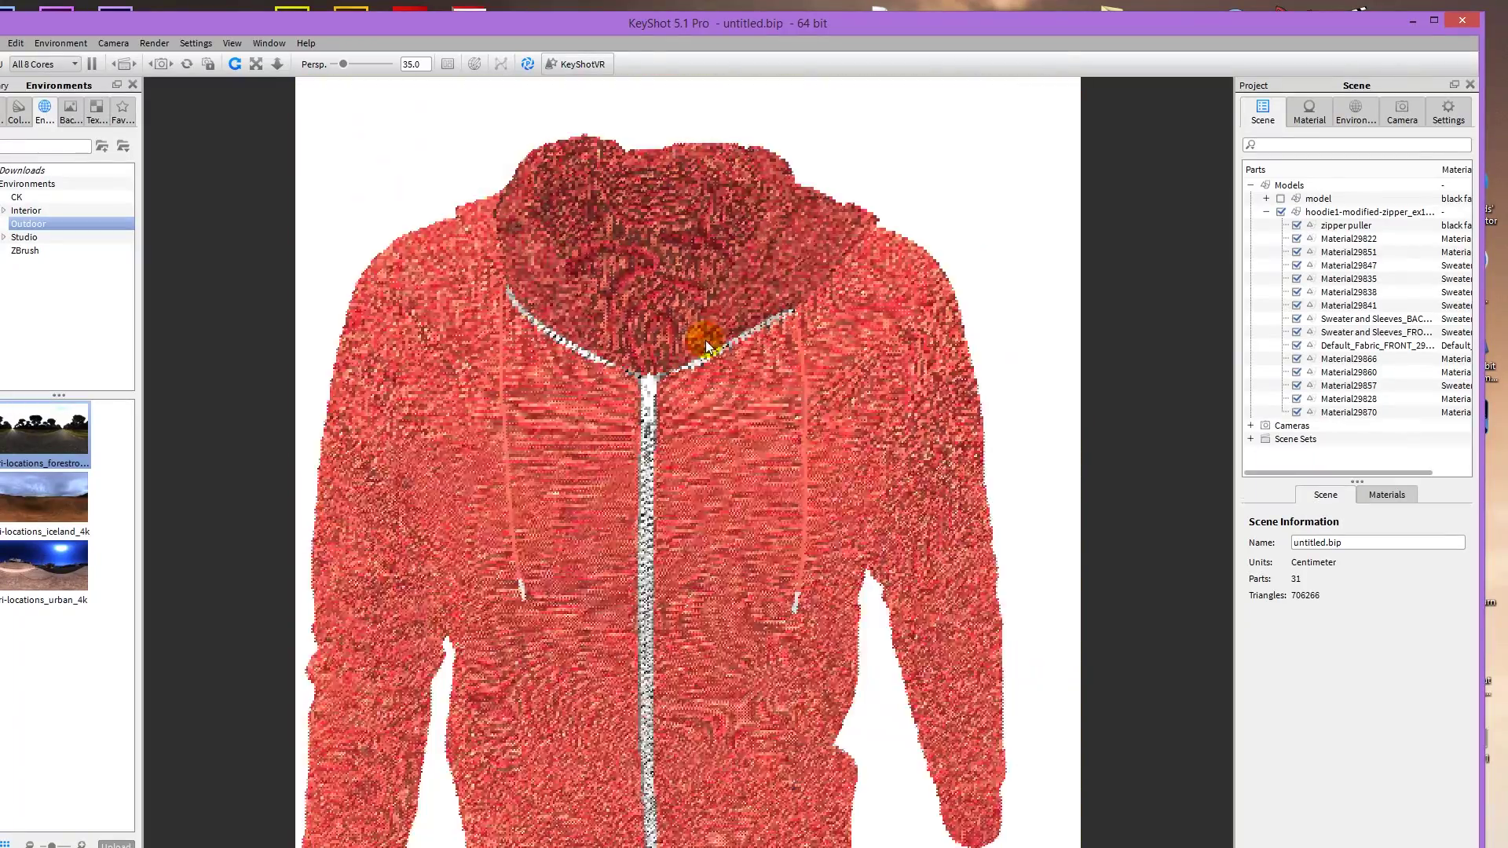
mouse_move(809, 483)
mouse_down()
mouse_move(830, 492)
mouse_move(799, 418)
mouse_move(424, 252)
mouse_up()
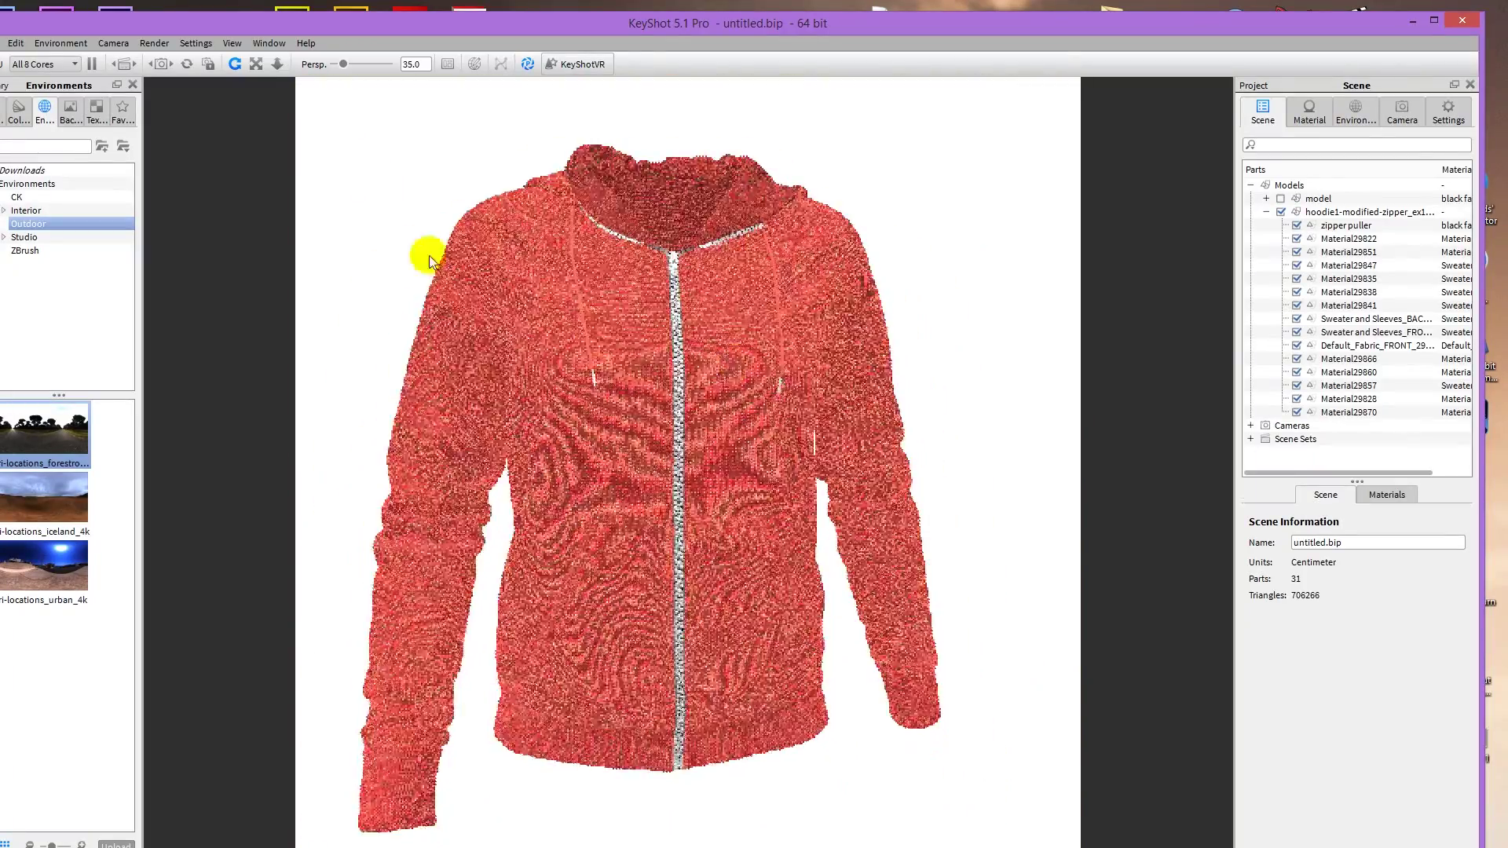
Pause KeyShot's live render from the toolbar.
click(525, 62)
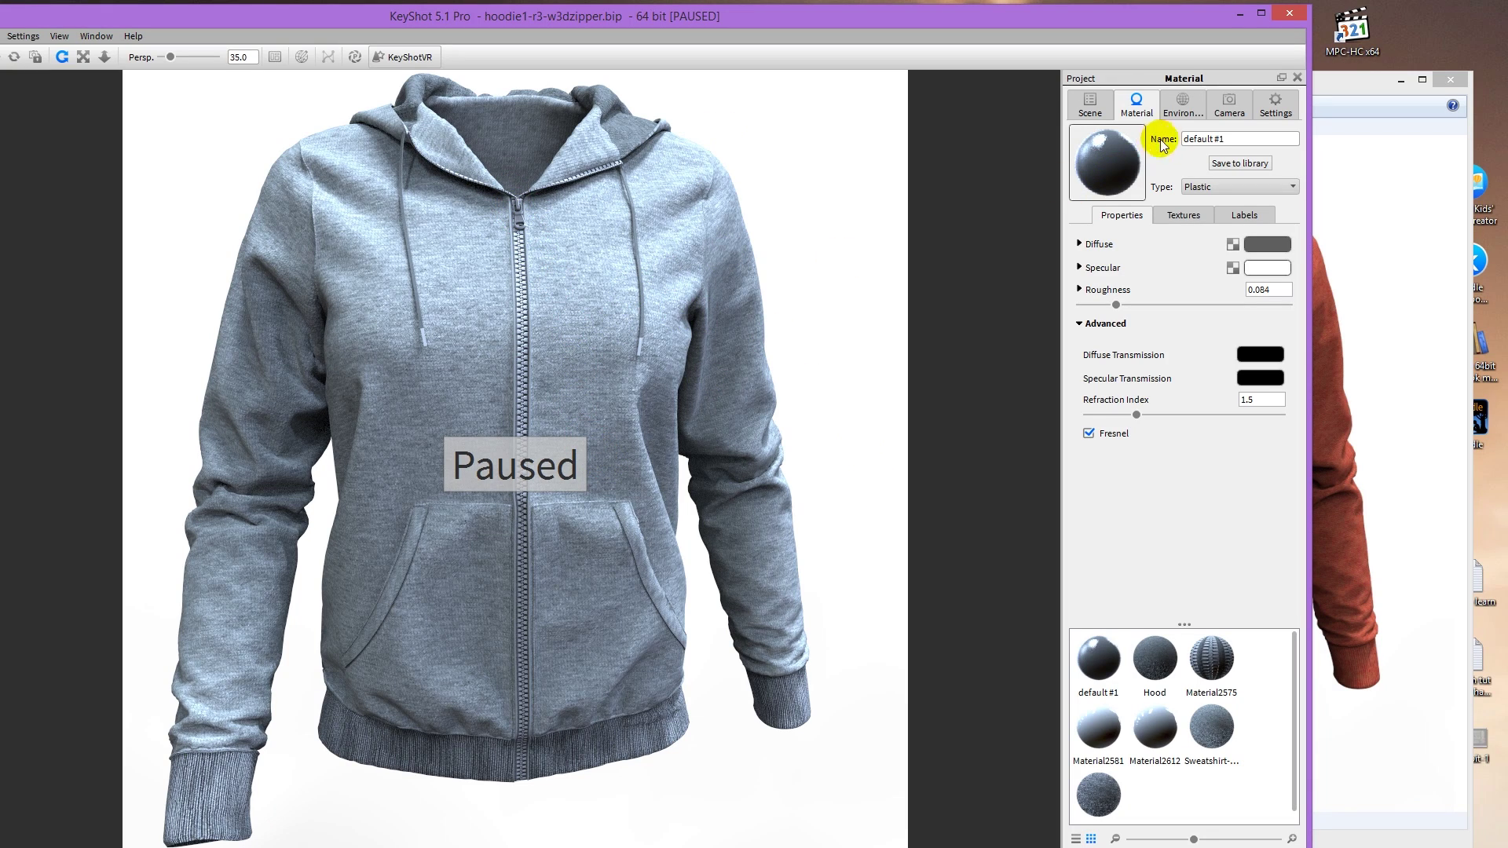
Show the grey hoodie scene's environment settings with the hdri-locations_factory_4k HDRI.
click(1183, 104)
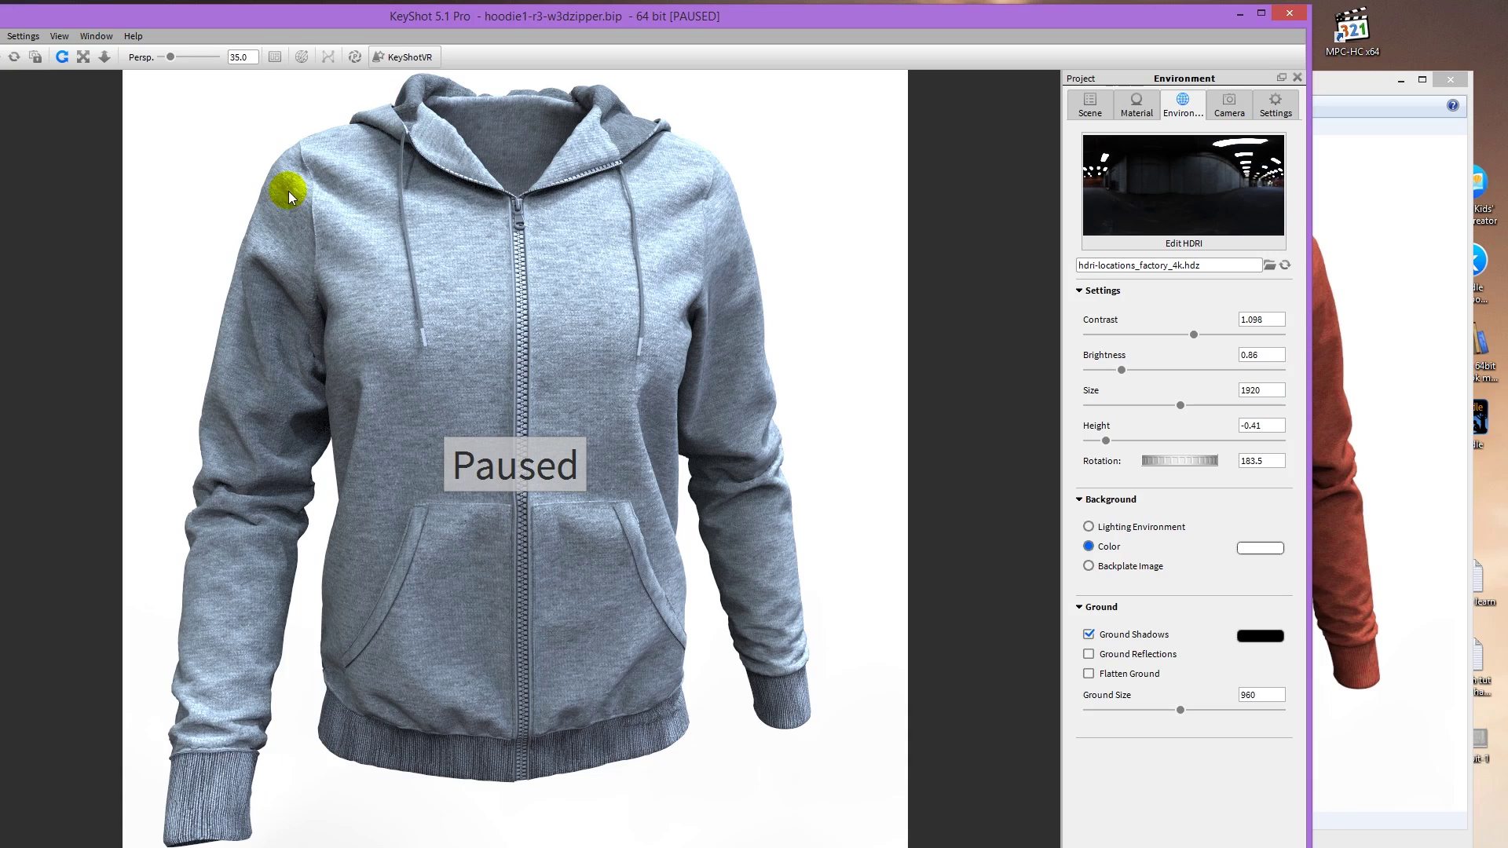